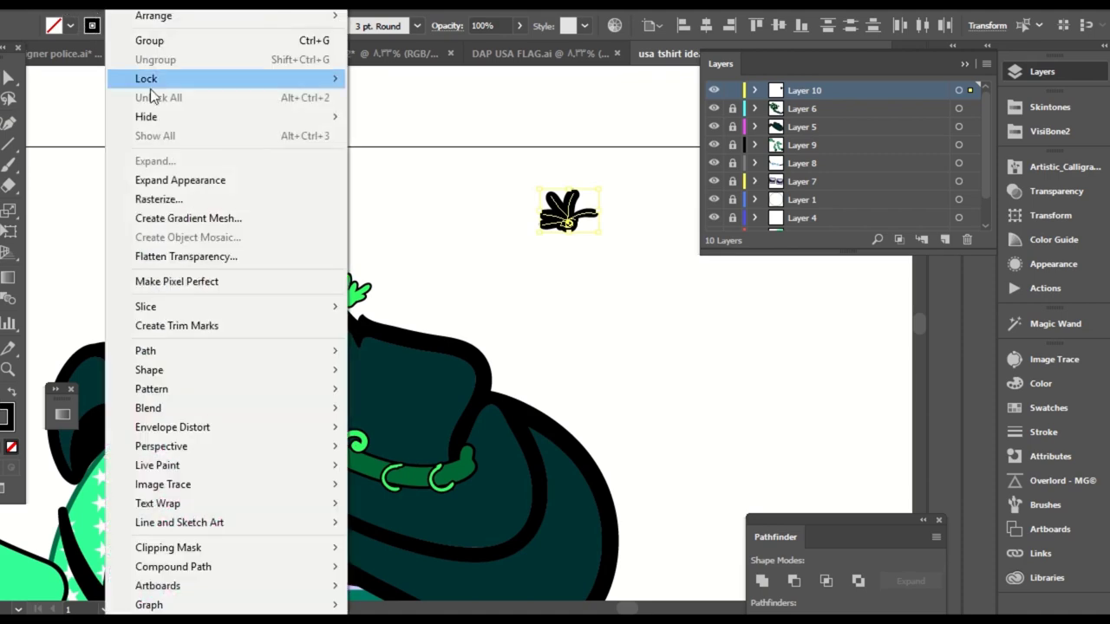
- Expand the appearance of the brushed flower strokes and unite them into one solid silhouette with Pathfinder
{"action": "left_click", "coordinate": [167, 178]}
{"action": "left_click", "coordinate": [761, 581]}
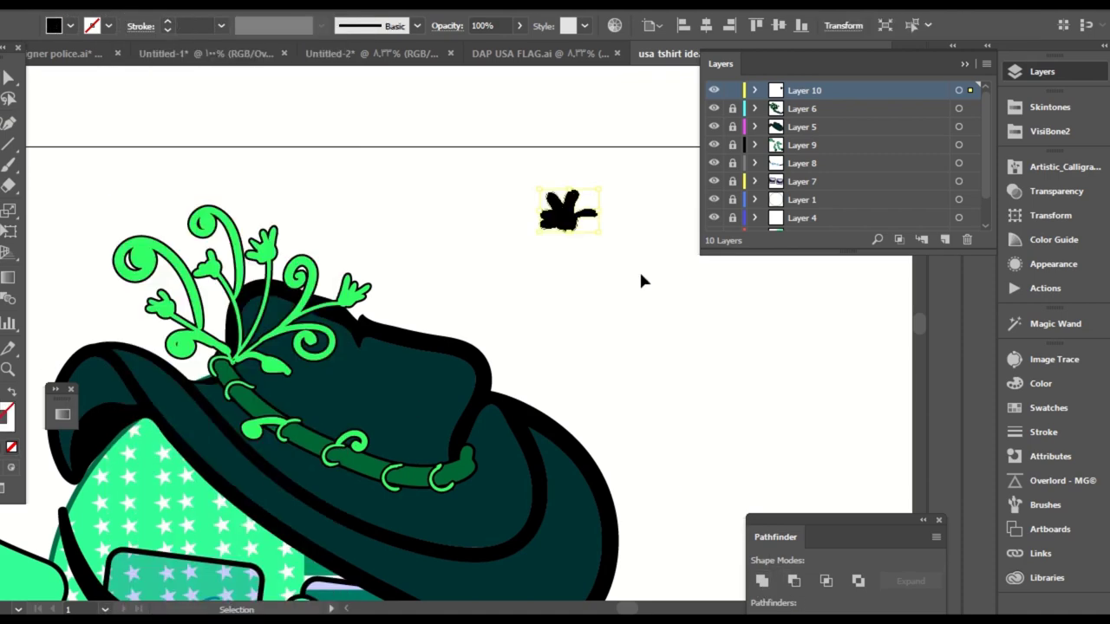
- Redraw the silhouette's right side with the Pencil tool, replacing the long thin petal with a short rounded bulge
{"action": "key", "text": "ctrl+minus"}
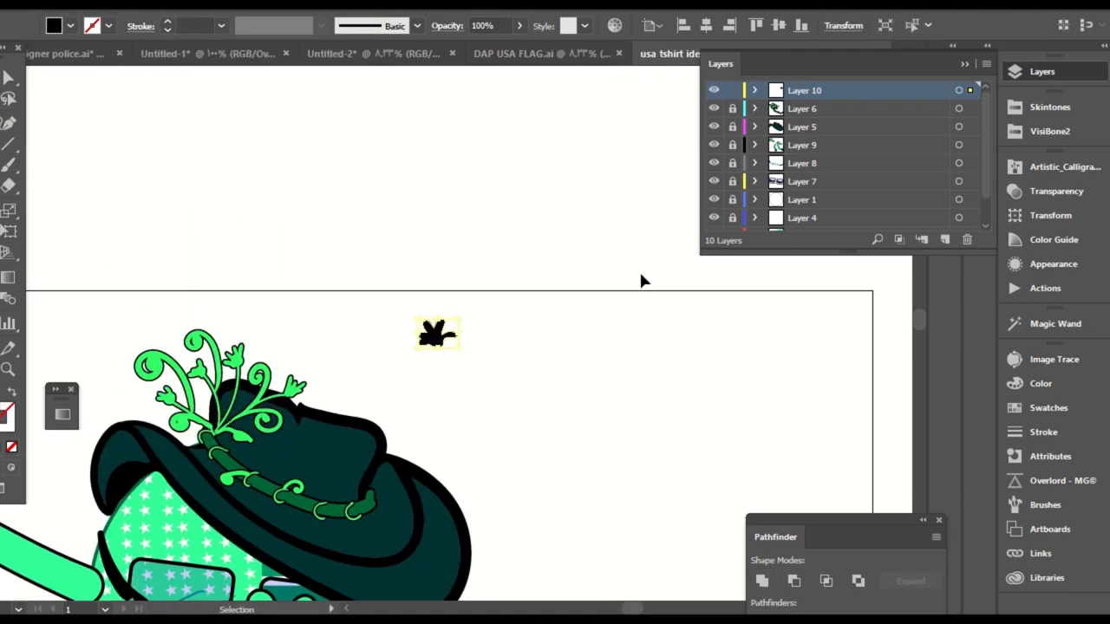
{"action": "key", "text": "ctrl+minus"}
{"action": "key", "text": "ctrl+minus"}
{"action": "key", "text": "ctrl+plus"}
{"action": "key", "text": "ctrl+plus"}
{"action": "key", "text": "ctrl+plus"}
{"action": "key", "text": "ctrl+plus"}
{"action": "key", "text": "ctrl+plus"}
{"action": "key", "text": "ctrl+plus"}
{"action": "key", "text": "ctrl+plus"}
{"action": "key", "text": "ctrl+plus"}
{"action": "left_click_drag", "start_coordinate": [535, 276], "coordinate": [542, 229]}
{"action": "key", "text": "n"}
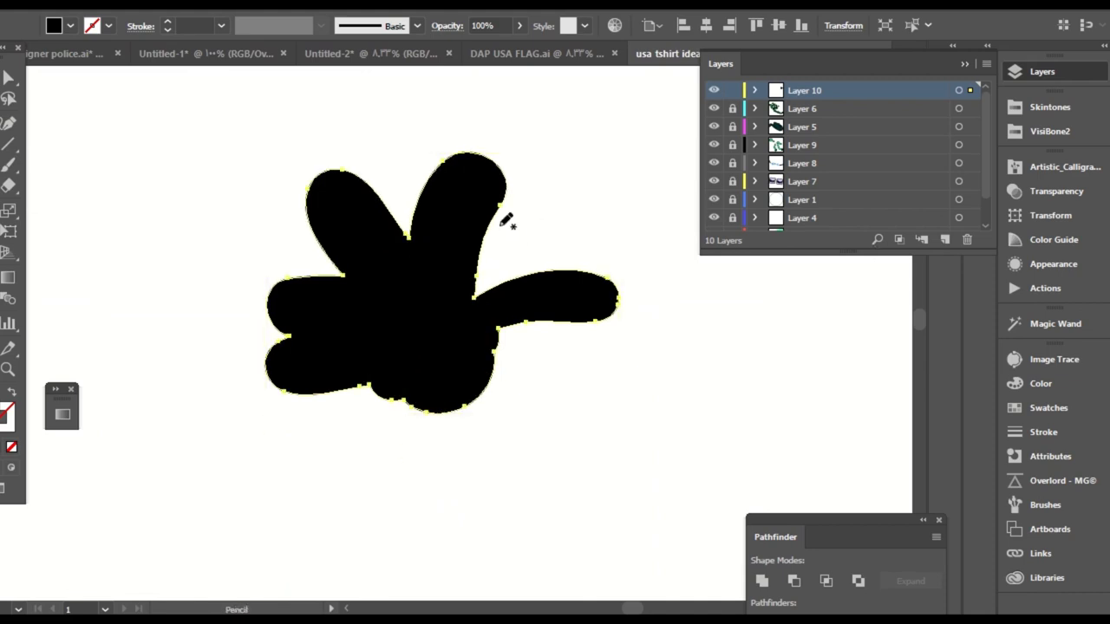
{"action": "mouse_move", "coordinate": [521, 270]}
{"action": "left_mouse_down"}
{"action": "mouse_move", "coordinate": [535, 278]}
{"action": "mouse_move", "coordinate": [508, 322]}
{"action": "left_mouse_up"}
{"action": "key", "text": "a"}
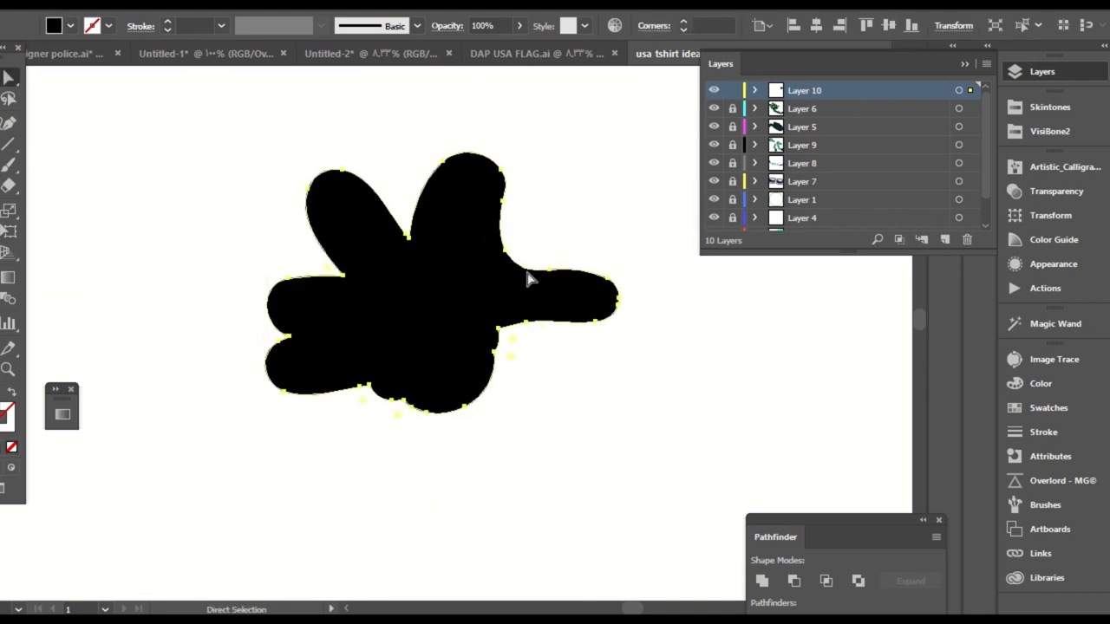
{"action": "key", "text": "n"}
{"action": "left_click_drag", "start_coordinate": [534, 253], "coordinate": [518, 310]}
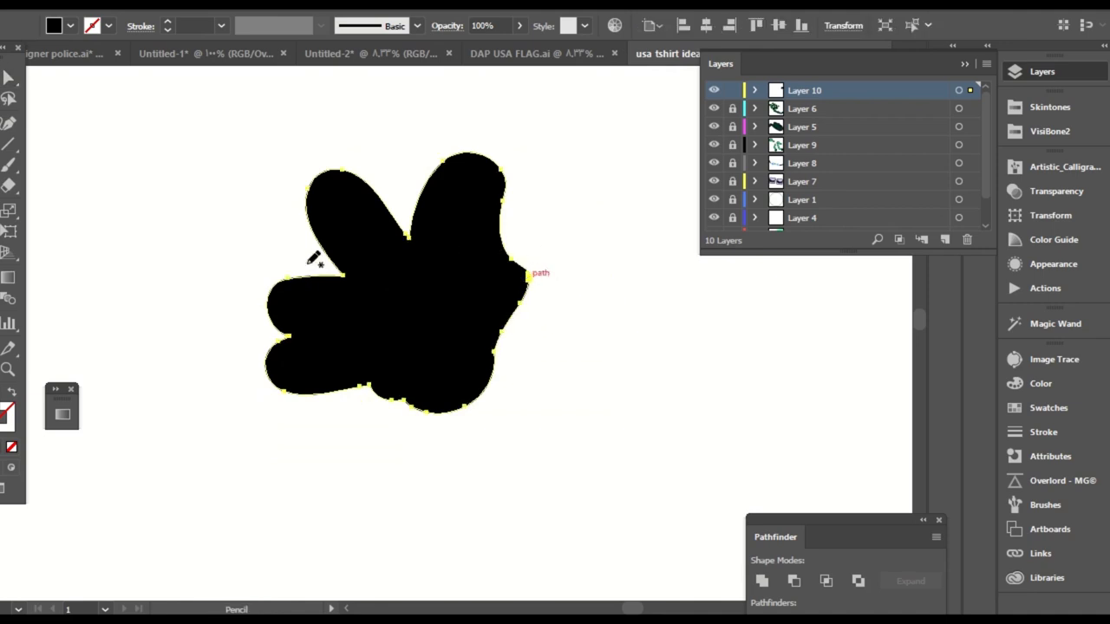
- Smooth the bumpy lower edge of the flower silhouette with the Pencil tool
{"action": "mouse_move", "coordinate": [397, 413]}
{"action": "left_mouse_down"}
{"action": "mouse_move", "coordinate": [494, 389]}
{"action": "mouse_move", "coordinate": [460, 408]}
{"action": "left_mouse_up"}
{"action": "key", "text": "ctrl+z"}
{"action": "key", "text": "a"}
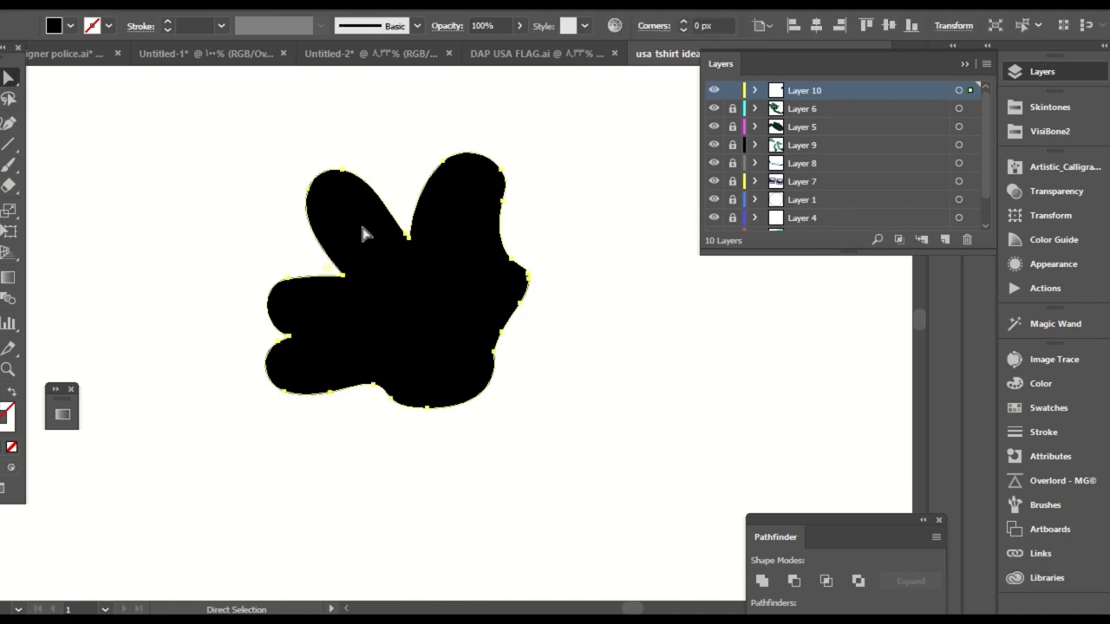
- Give the flower silhouette a 3 pt black stroke and a pale yellow fill
{"action": "left_click", "coordinate": [221, 26]}
{"action": "left_click", "coordinate": [241, 139]}
{"action": "left_click", "coordinate": [1045, 131]}
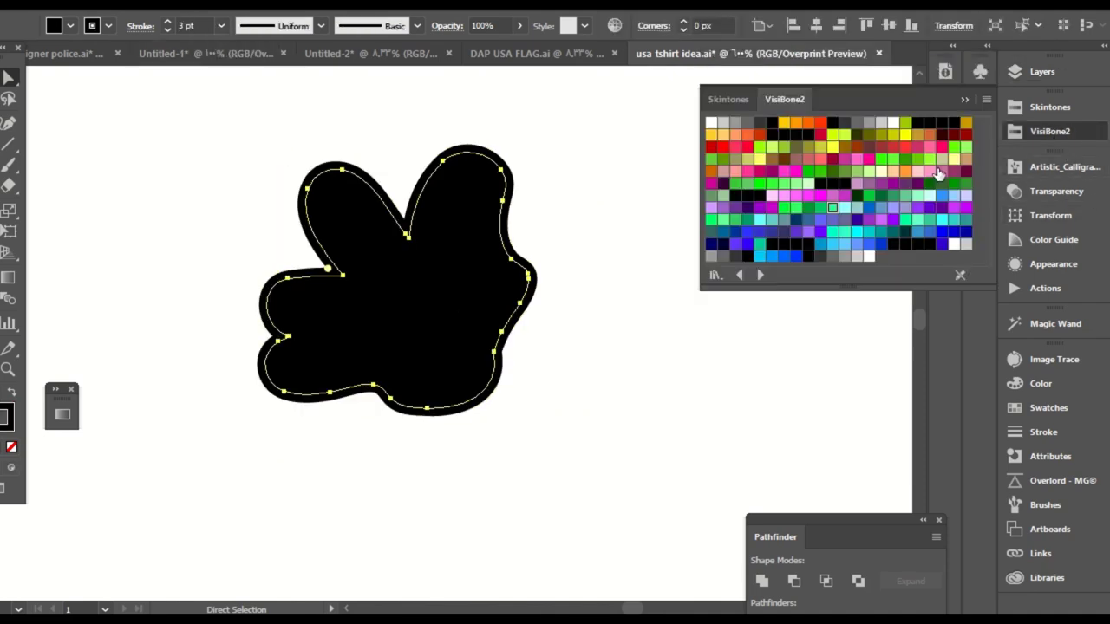
{"action": "left_click", "coordinate": [957, 162]}
- Align the flower's stroke to the outside of the path and set its weight to 2 pt
{"action": "left_click", "coordinate": [1015, 432]}
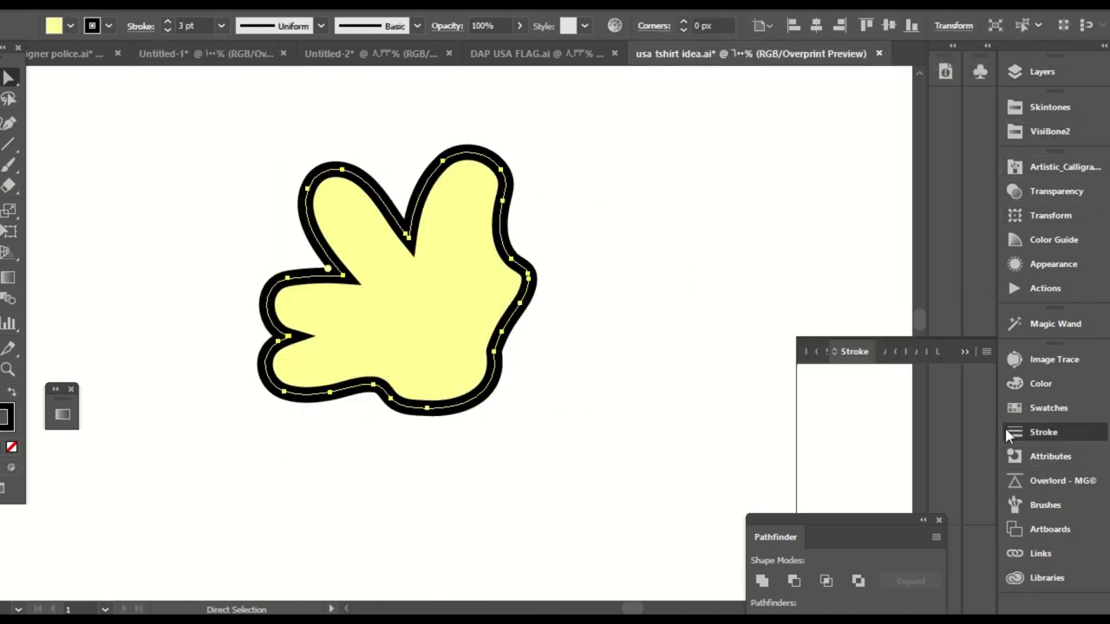
{"action": "left_click", "coordinate": [899, 447]}
{"action": "left_click", "coordinate": [223, 23]}
{"action": "left_click", "coordinate": [223, 26]}
{"action": "left_click", "coordinate": [223, 27]}
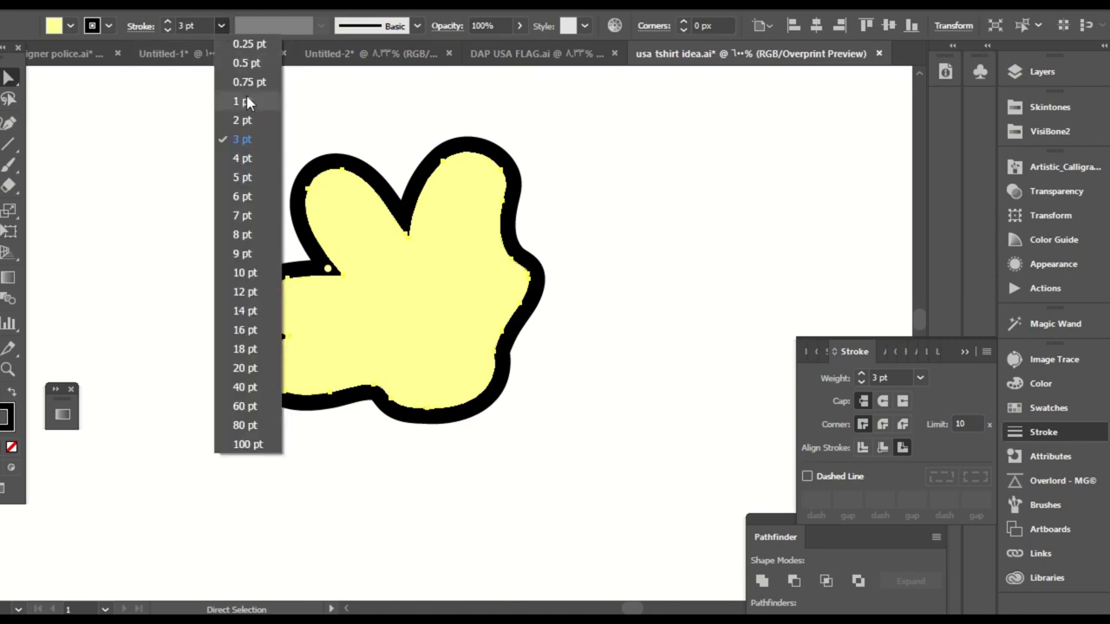
{"action": "left_click", "coordinate": [248, 102]}
{"action": "left_click", "coordinate": [521, 224]}
{"action": "left_click", "coordinate": [223, 26]}
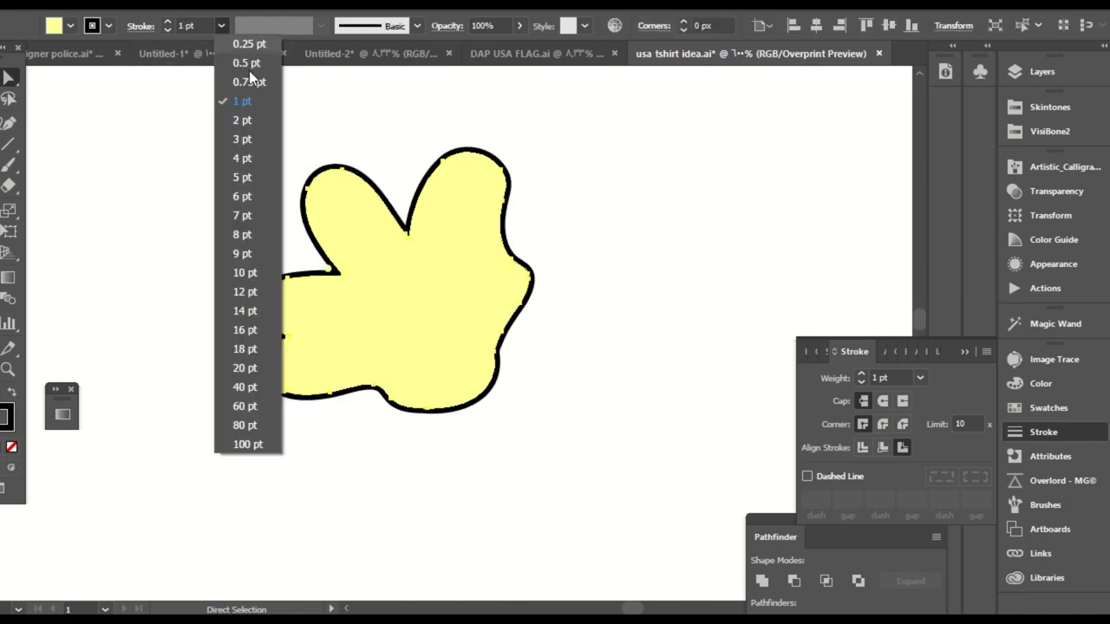
{"action": "left_click", "coordinate": [248, 120]}
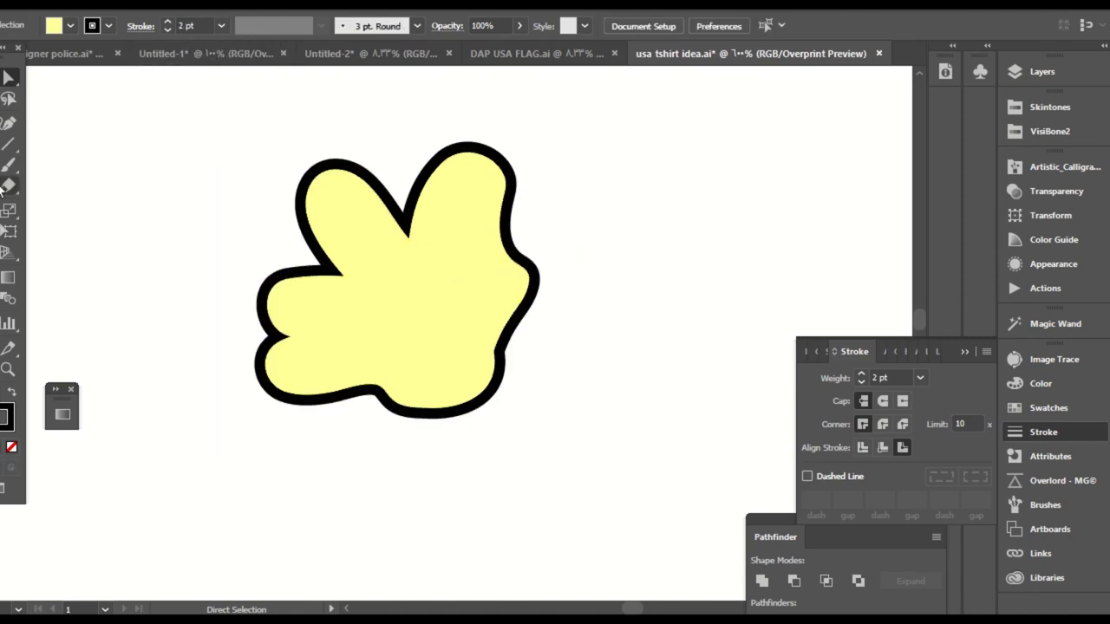
- Draw a small circle in the middle of the flower as its center
{"action": "left_click", "coordinate": [8, 185]}
{"action": "left_click", "coordinate": [50, 207]}
{"action": "left_click_drag", "start_coordinate": [434, 285], "coordinate": [375, 324]}
{"action": "key", "text": "a"}
{"action": "left_click", "coordinate": [666, 231]}
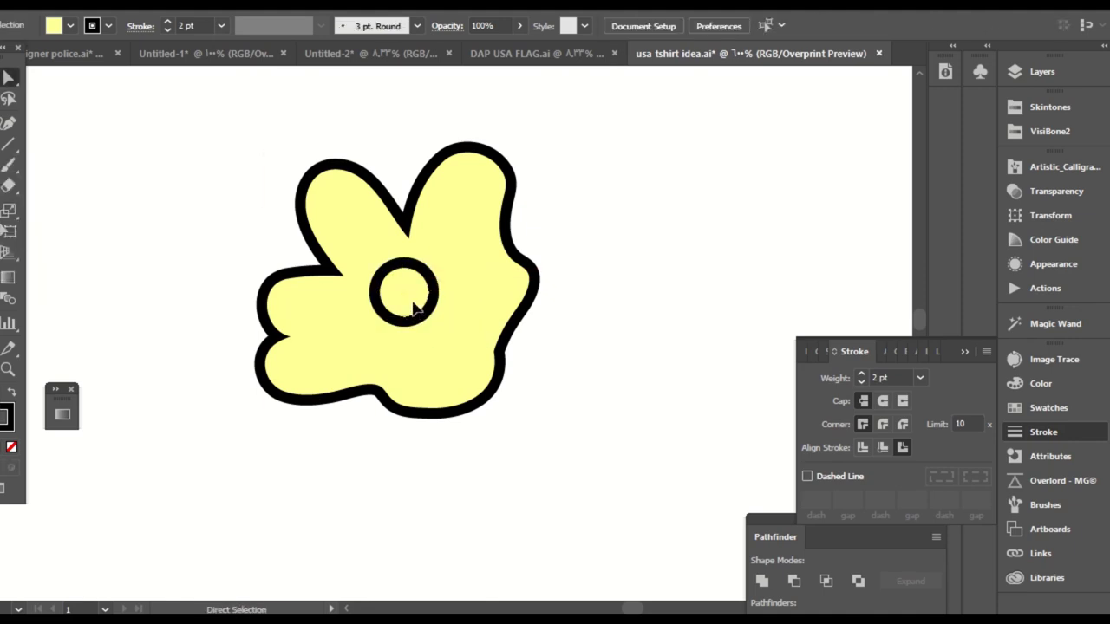
- Reshape the center circle with the Pencil tool, cutting away its lower right part
{"action": "left_click", "coordinate": [417, 313]}
{"action": "key", "text": "n"}
{"action": "left_click_drag", "start_coordinate": [435, 295], "coordinate": [437, 289]}
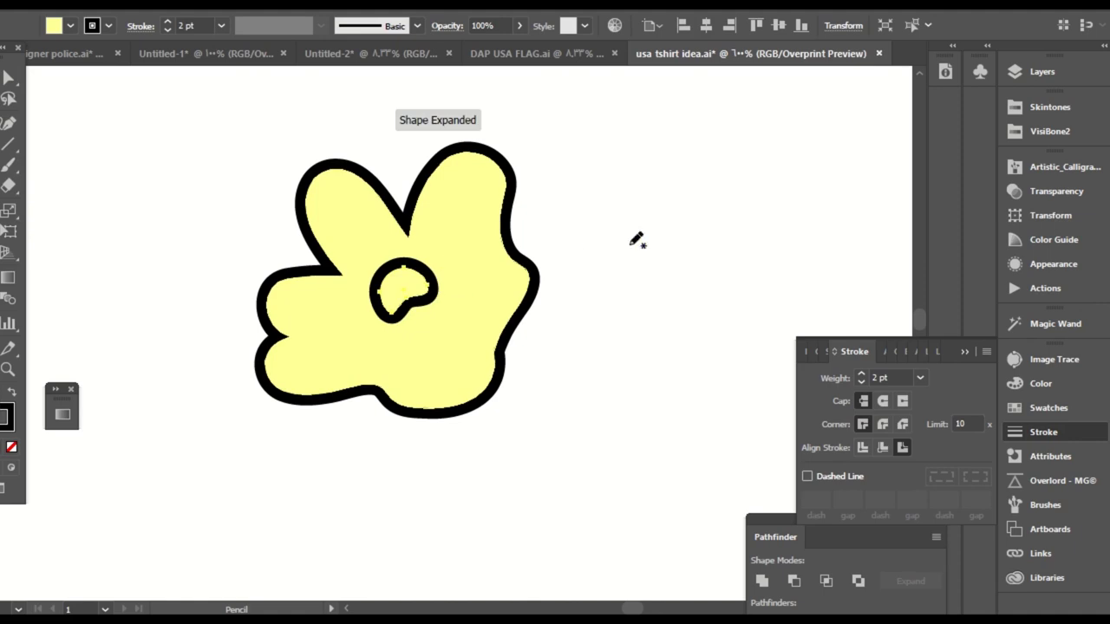
{"action": "key", "text": "a"}
{"action": "left_click", "coordinate": [630, 244]}
- Paint curved black outlines with the Paintbrush to separate the bottom, right and lower-left front petals
{"action": "left_click", "coordinate": [9, 165]}
{"action": "mouse_move", "coordinate": [395, 374]}
{"action": "left_mouse_down"}
{"action": "mouse_move", "coordinate": [392, 323]}
{"action": "mouse_move", "coordinate": [423, 316]}
{"action": "mouse_move", "coordinate": [472, 323]}
{"action": "left_mouse_up"}
{"action": "key", "text": "ctrl+z"}
{"action": "mouse_move", "coordinate": [393, 397]}
{"action": "left_mouse_down"}
{"action": "mouse_move", "coordinate": [389, 328]}
{"action": "mouse_move", "coordinate": [410, 310]}
{"action": "mouse_move", "coordinate": [502, 345]}
{"action": "left_mouse_up"}
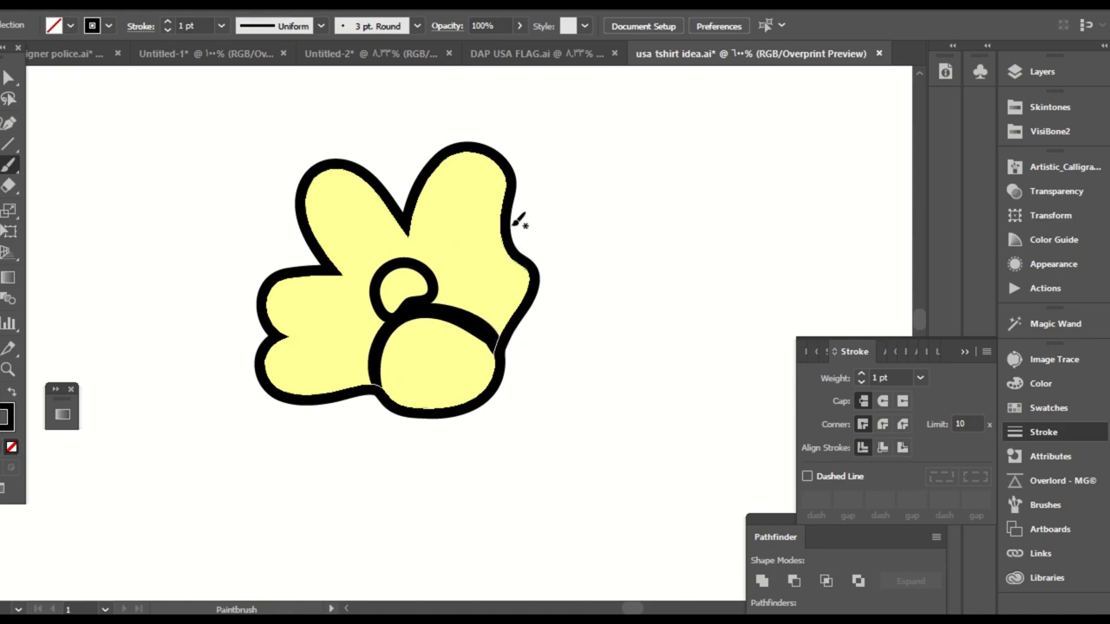
{"action": "mouse_move", "coordinate": [446, 301]}
{"action": "left_mouse_down"}
{"action": "mouse_move", "coordinate": [439, 261]}
{"action": "mouse_move", "coordinate": [477, 227]}
{"action": "mouse_move", "coordinate": [510, 246]}
{"action": "left_mouse_up"}
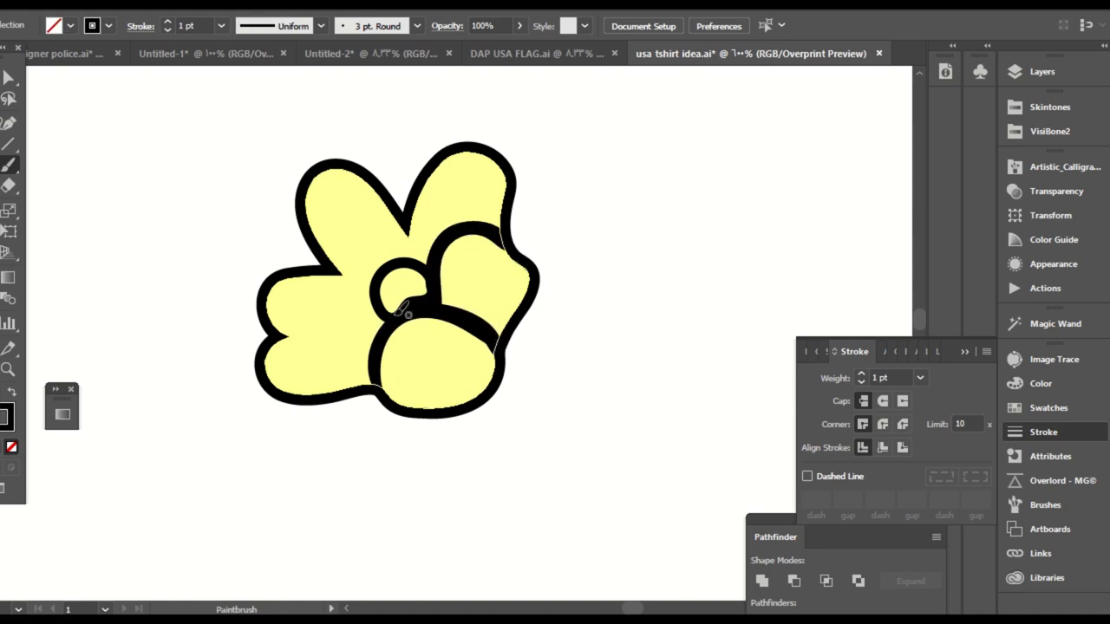
{"action": "mouse_move", "coordinate": [377, 349]}
{"action": "left_mouse_down"}
{"action": "mouse_move", "coordinate": [358, 295]}
{"action": "mouse_move", "coordinate": [324, 296]}
{"action": "mouse_move", "coordinate": [279, 332]}
{"action": "left_mouse_up"}
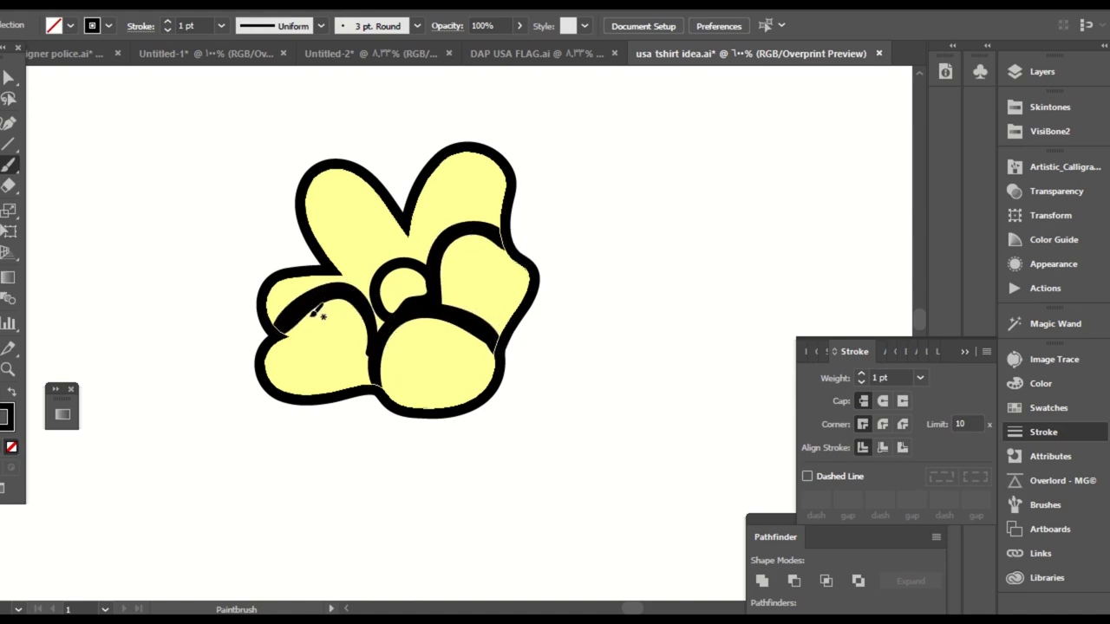
{"action": "key", "text": "ctrl+z"}
{"action": "mouse_move", "coordinate": [378, 361]}
{"action": "left_mouse_down"}
{"action": "mouse_move", "coordinate": [353, 317]}
{"action": "mouse_move", "coordinate": [312, 318]}
{"action": "mouse_move", "coordinate": [281, 340]}
{"action": "left_mouse_up"}
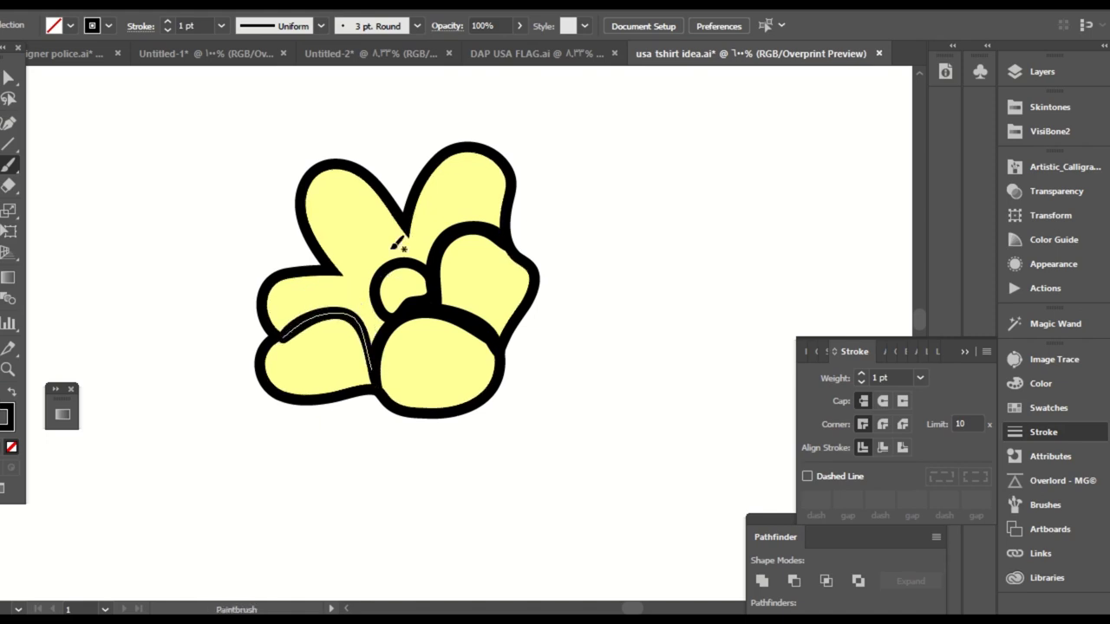
{"action": "key", "text": "a"}
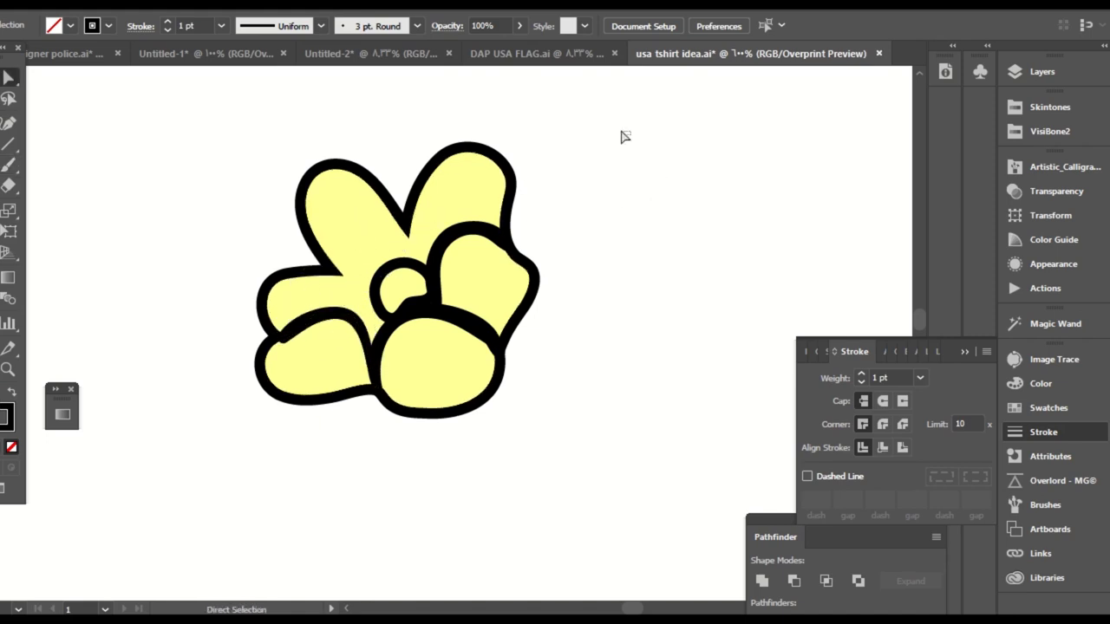
- Try a 2 pt stroke on all the selected flower parts, then undo the change
{"action": "left_click_drag", "start_coordinate": [630, 136], "coordinate": [223, 414]}
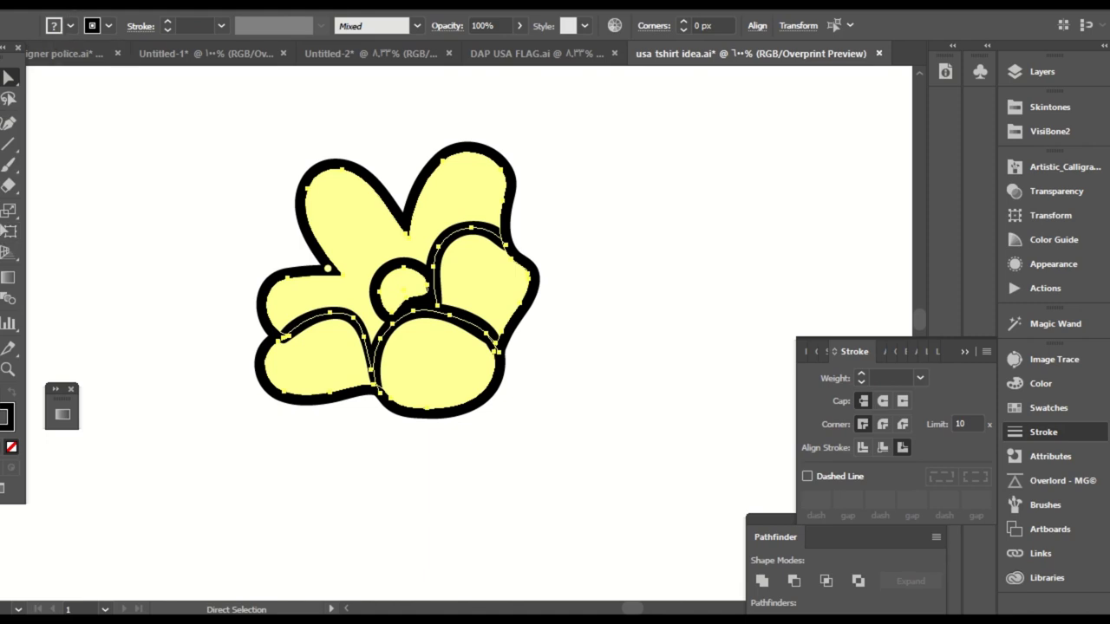
{"action": "left_click", "coordinate": [123, 3]}
{"action": "left_click", "coordinate": [123, 3]}
{"action": "left_click", "coordinate": [221, 27]}
{"action": "left_click", "coordinate": [244, 120]}
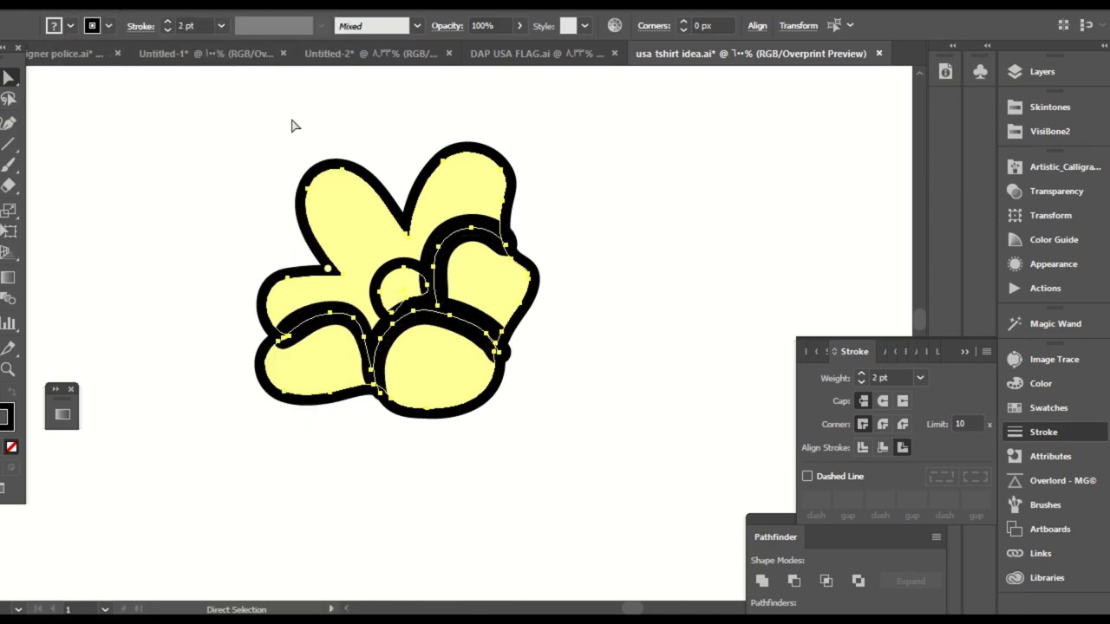
{"action": "key", "text": "ctrl+z"}
- Expand the appearance of all the flower's outlines and brush strokes, then deselect them
{"action": "left_click", "coordinate": [123, 4]}
{"action": "left_click", "coordinate": [143, 180]}
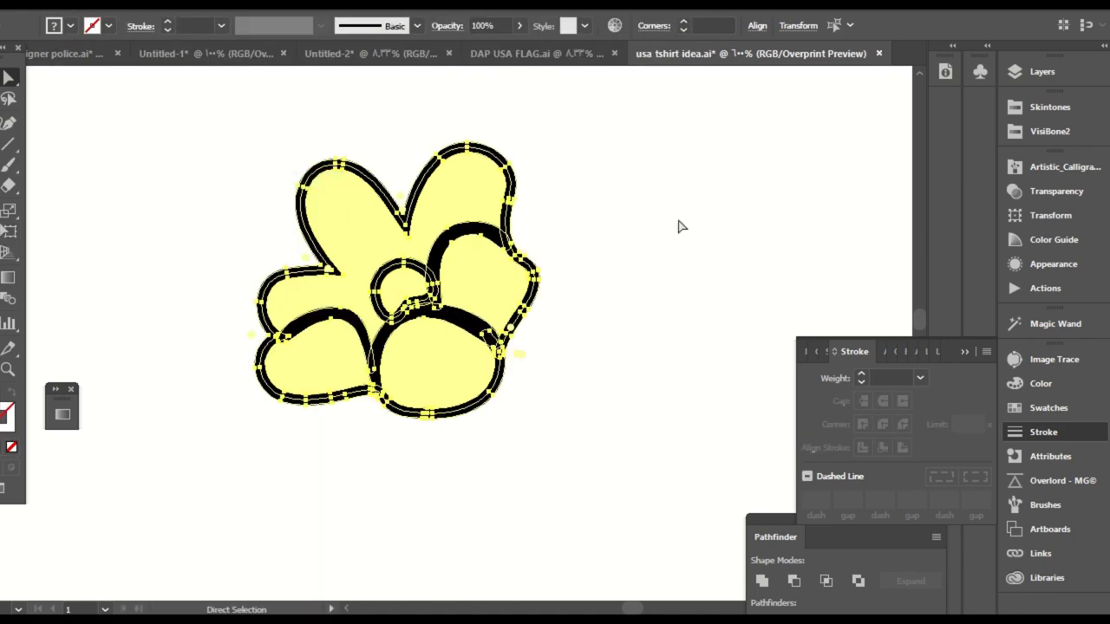
{"action": "left_click", "coordinate": [268, 245]}
- Fill the flower's petal shape with dark red from the VisiBone2 swatches
{"action": "left_click", "coordinate": [427, 295]}
{"action": "left_click", "coordinate": [1051, 134]}
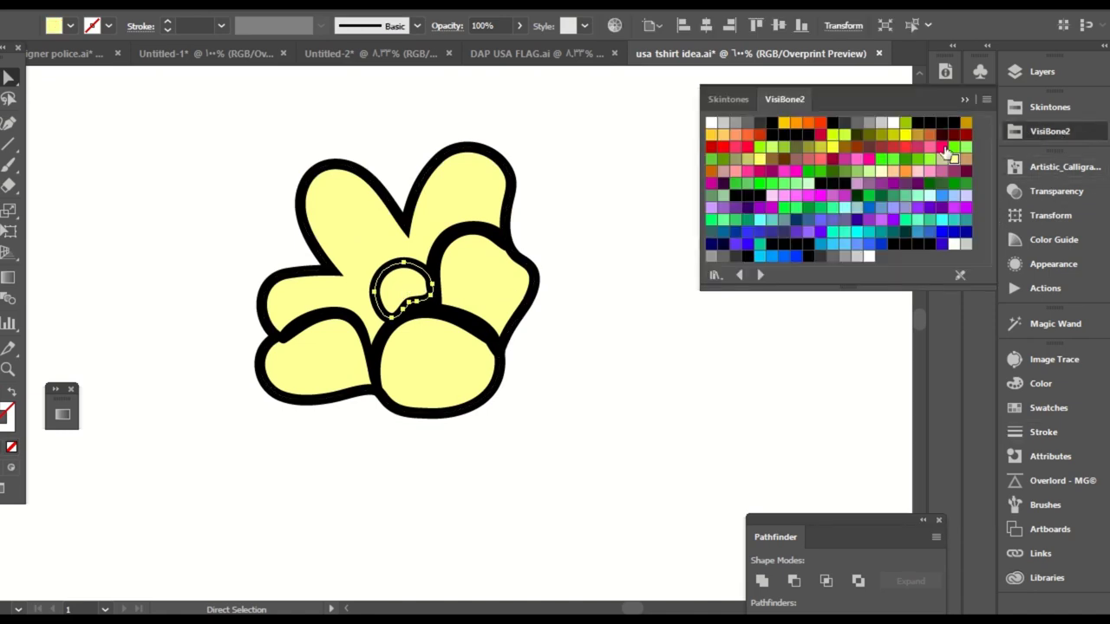
{"action": "left_click", "coordinate": [463, 280]}
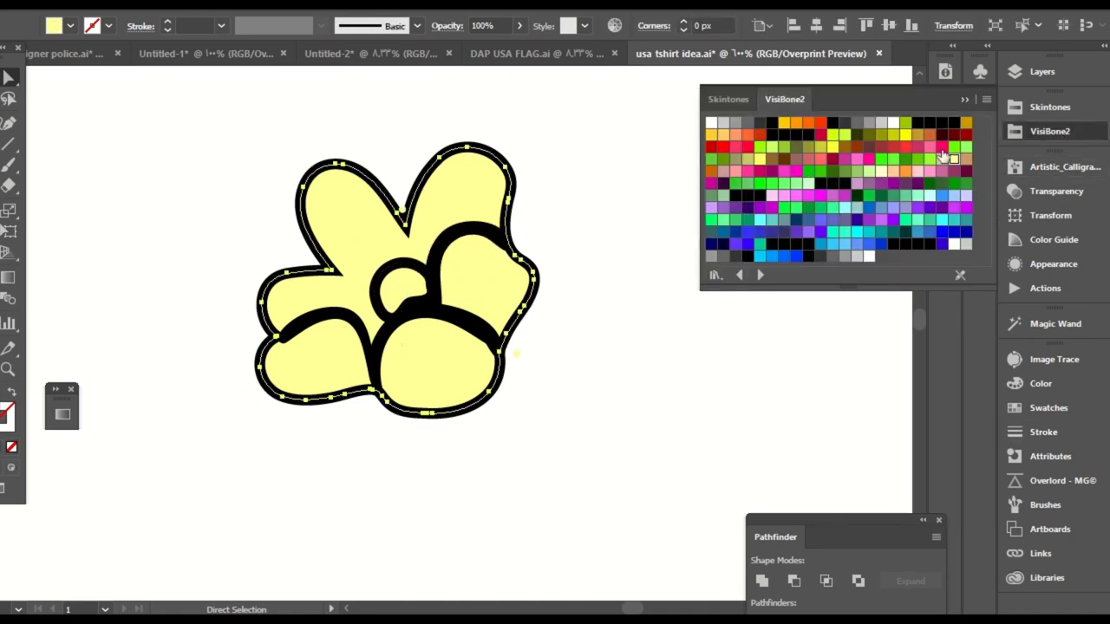
{"action": "left_click", "coordinate": [966, 136]}
{"action": "left_click", "coordinate": [952, 149]}
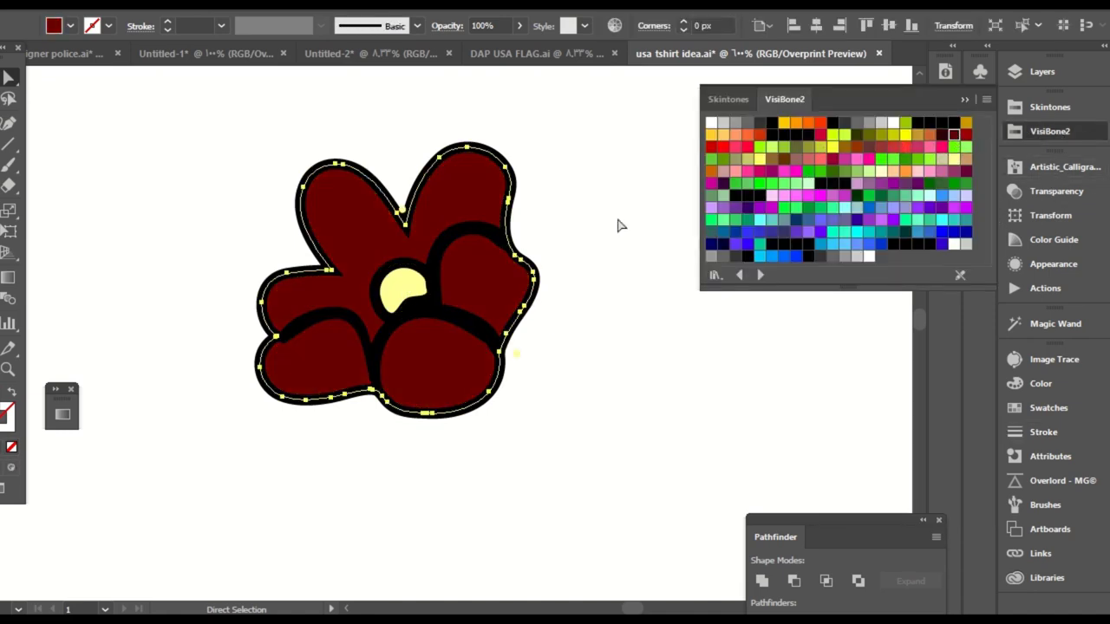
- Fill the flower's center with bright yellow and deselect it
{"action": "left_click", "coordinate": [619, 223]}
{"action": "left_click", "coordinate": [401, 286]}
{"action": "left_click", "coordinate": [832, 148]}
{"action": "left_click", "coordinate": [612, 213]}
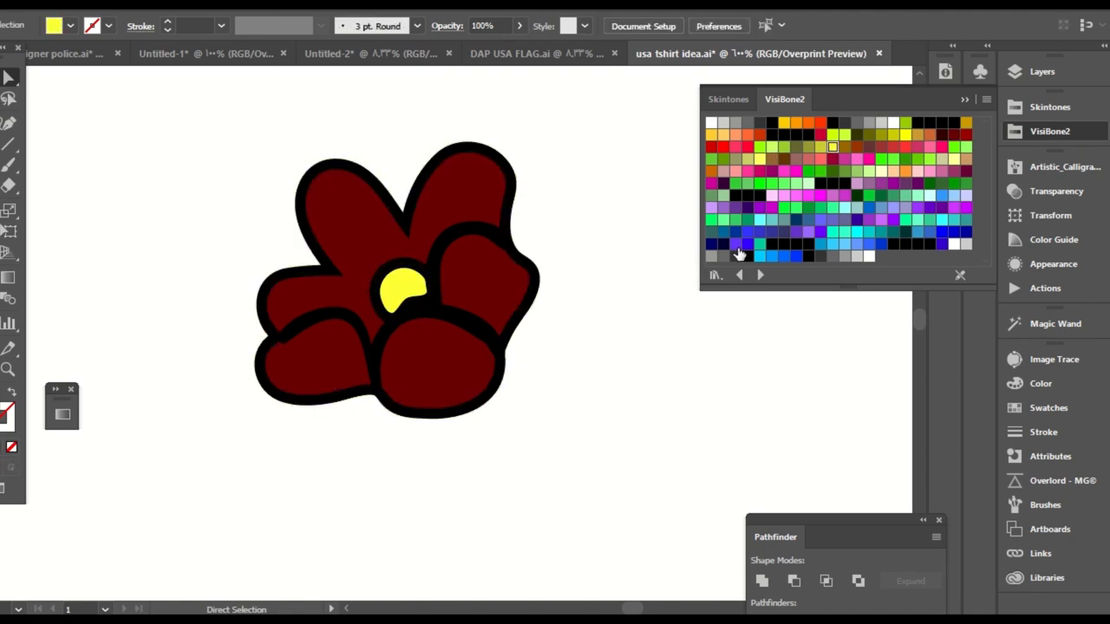
- Move the finished flower onto the hat and place copies so that four flowers decorate the curly vines
{"action": "key", "text": "ctrl+minus"}
{"action": "key", "text": "ctrl+minus"}
{"action": "key", "text": "ctrl+minus"}
{"action": "key", "text": "v"}
{"action": "left_click_drag", "start_coordinate": [535, 223], "coordinate": [340, 382]}
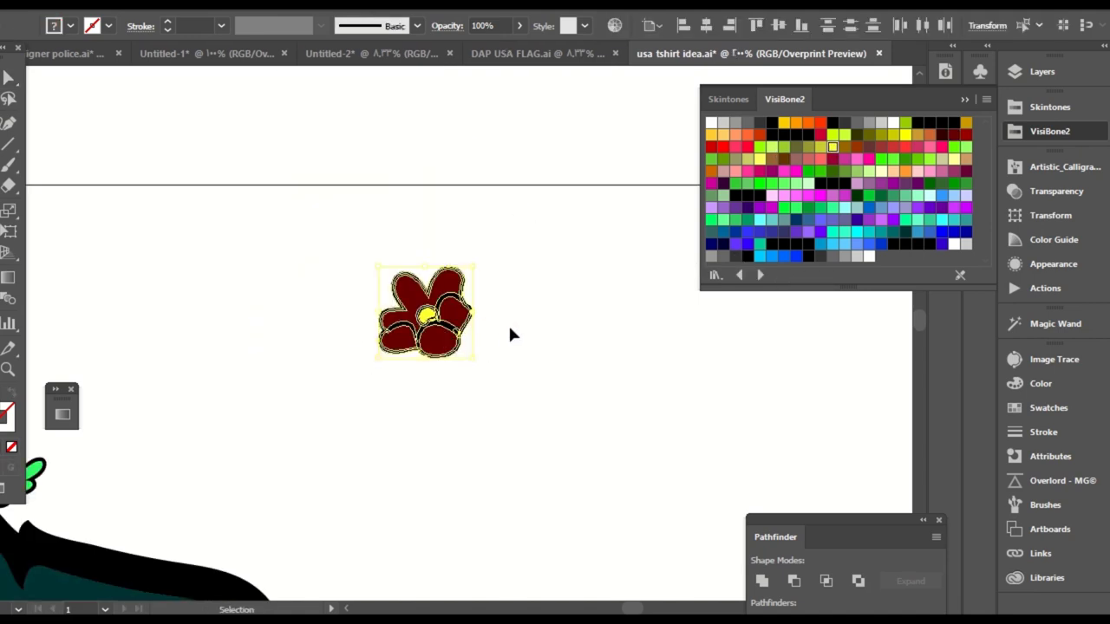
{"action": "left_click_drag", "start_coordinate": [553, 332], "coordinate": [751, 287]}
{"action": "left_click_drag", "start_coordinate": [622, 276], "coordinate": [208, 407]}
{"action": "key", "text": "ctrl+plus"}
{"action": "left_click_drag", "start_coordinate": [489, 281], "coordinate": [288, 402]}
{"action": "left_click_drag", "start_coordinate": [334, 443], "coordinate": [137, 223]}
{"action": "left_click", "coordinate": [423, 429]}
{"action": "key", "text": "ctrl+minus"}
{"action": "key", "text": "ctrl+minus"}
{"action": "key", "text": "ctrl+minus"}
{"action": "key", "text": "ctrl+minus"}
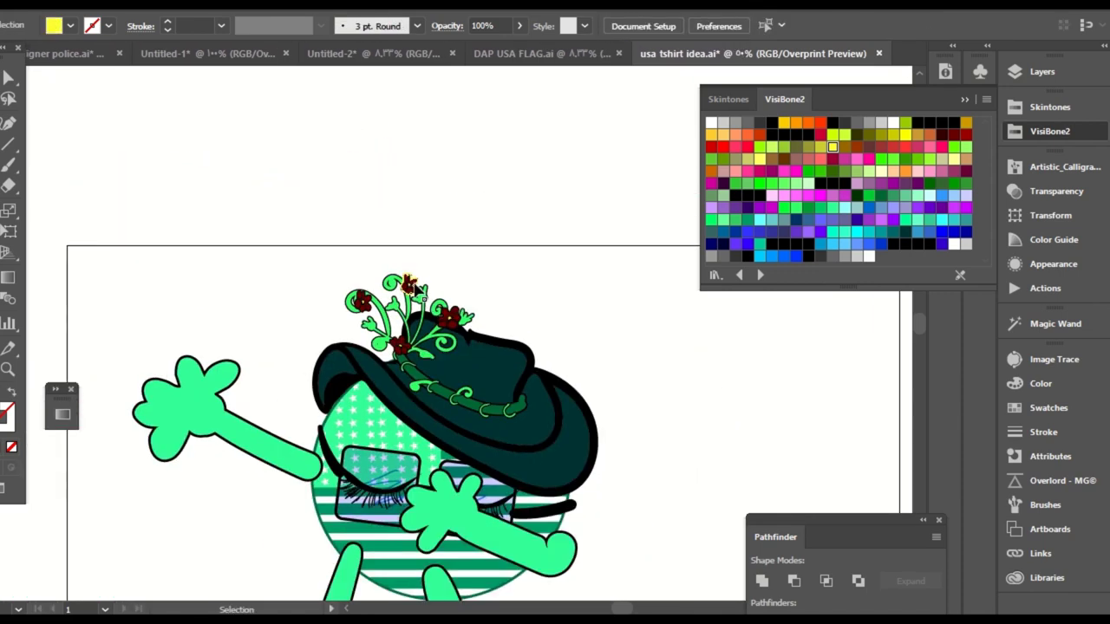
- Copy the vine group and the band path in Layer 6 and lock both originals
{"action": "left_click_drag", "start_coordinate": [635, 374], "coordinate": [608, 275]}
{"action": "left_click", "coordinate": [1041, 73]}
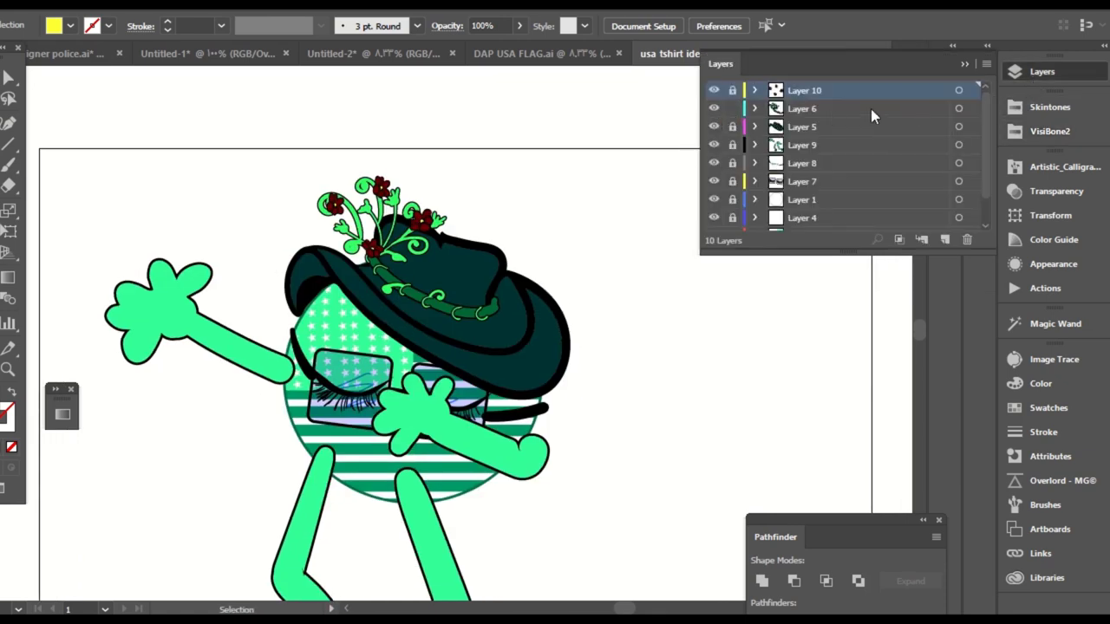
{"action": "left_click", "coordinate": [958, 108]}
{"action": "left_click", "coordinate": [755, 109]}
{"action": "left_click", "coordinate": [734, 127]}
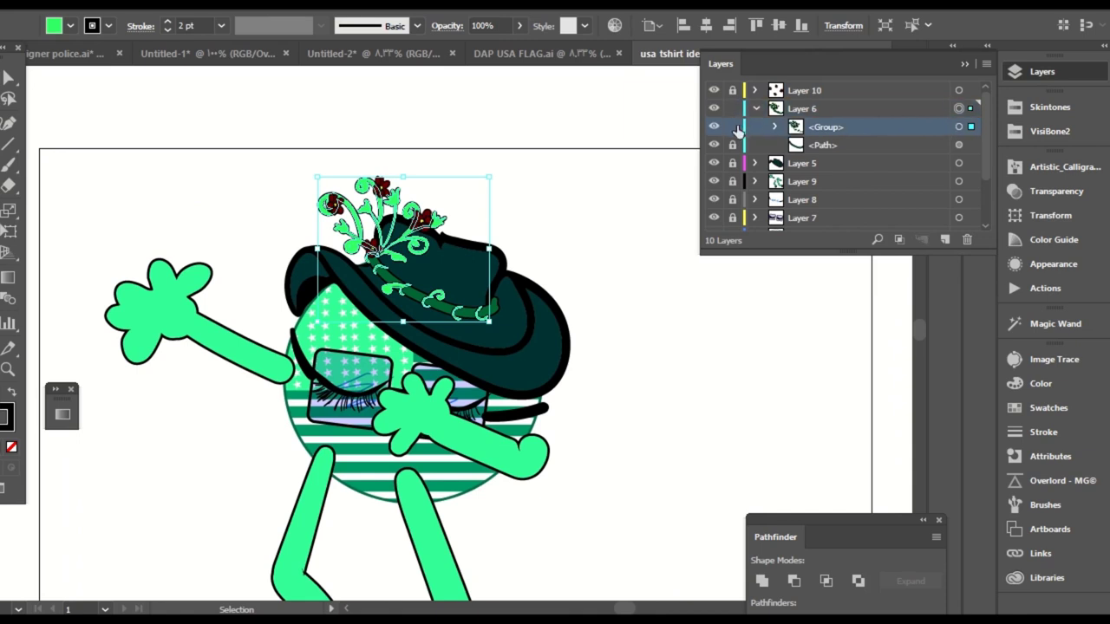
{"action": "key", "text": "ctrl+a"}
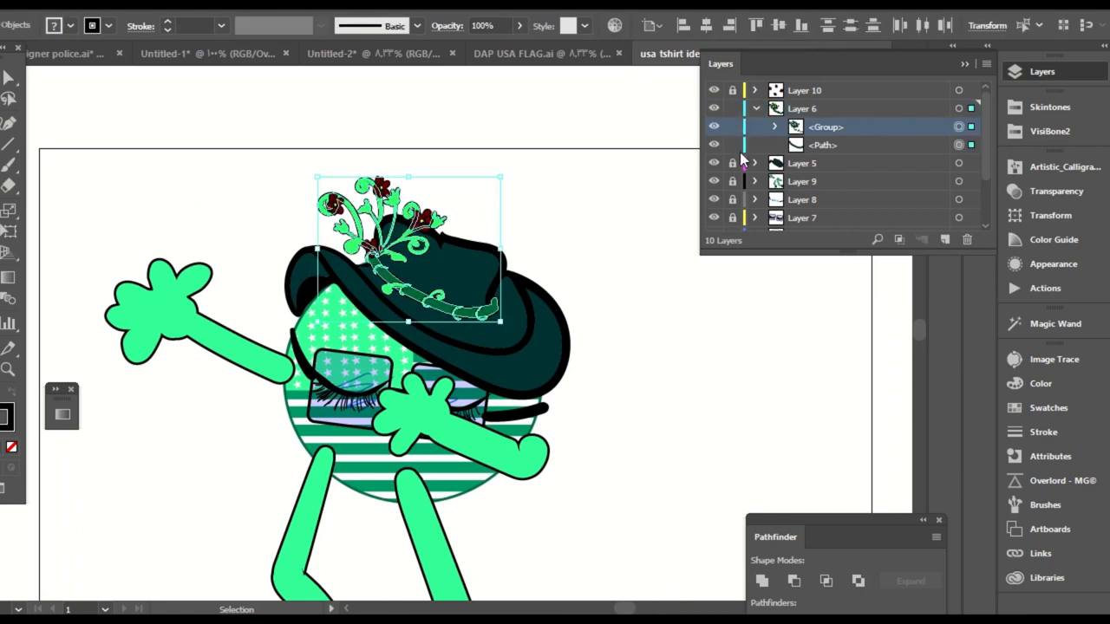
{"action": "left_click", "coordinate": [734, 128]}
{"action": "left_click", "coordinate": [733, 146]}
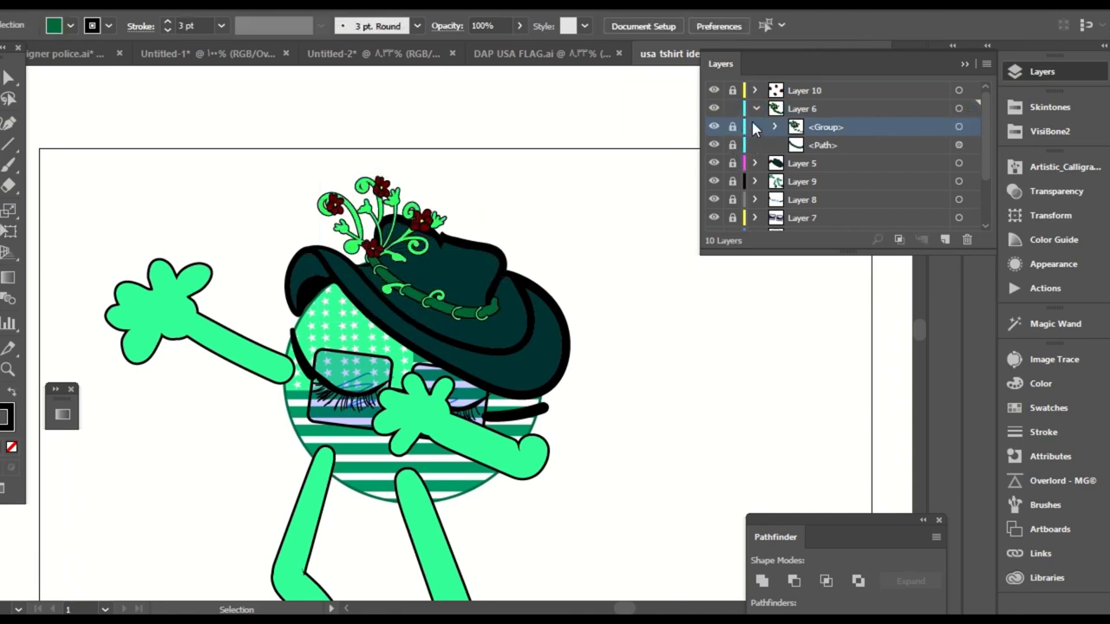
- Paste the copied vine and band in front and unite them into one compound shape
{"action": "key", "text": "ctrl+f"}
{"action": "left_click", "coordinate": [761, 581]}
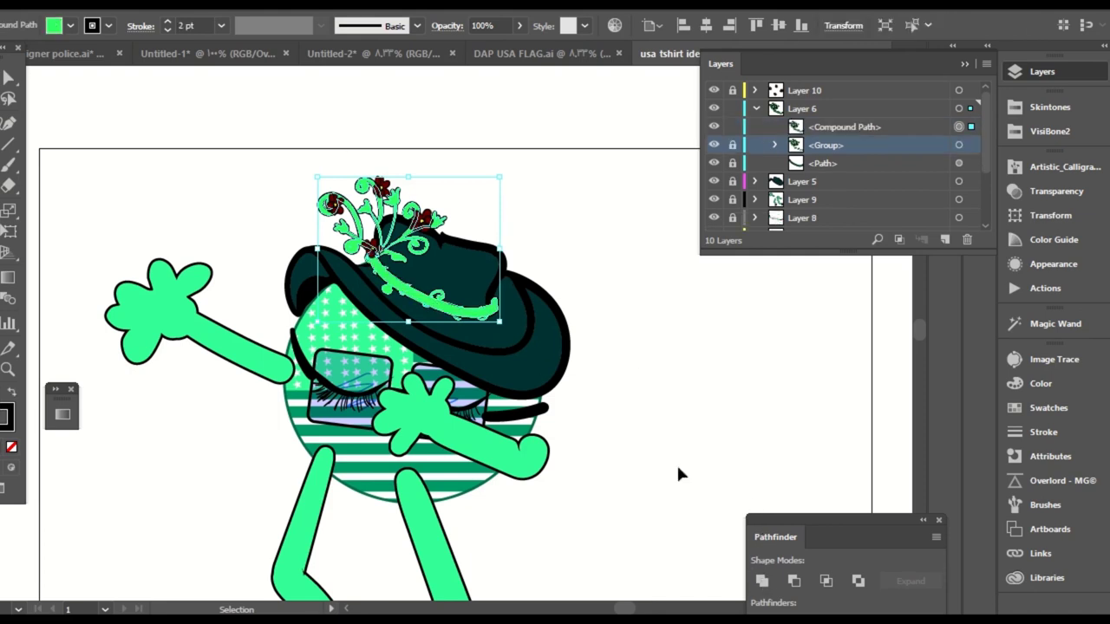
- Remove the united vine shape's stroke and fill it with a medium green VisiBone2 swatch
{"action": "left_click", "coordinate": [6, 418]}
{"action": "left_click", "coordinate": [11, 448]}
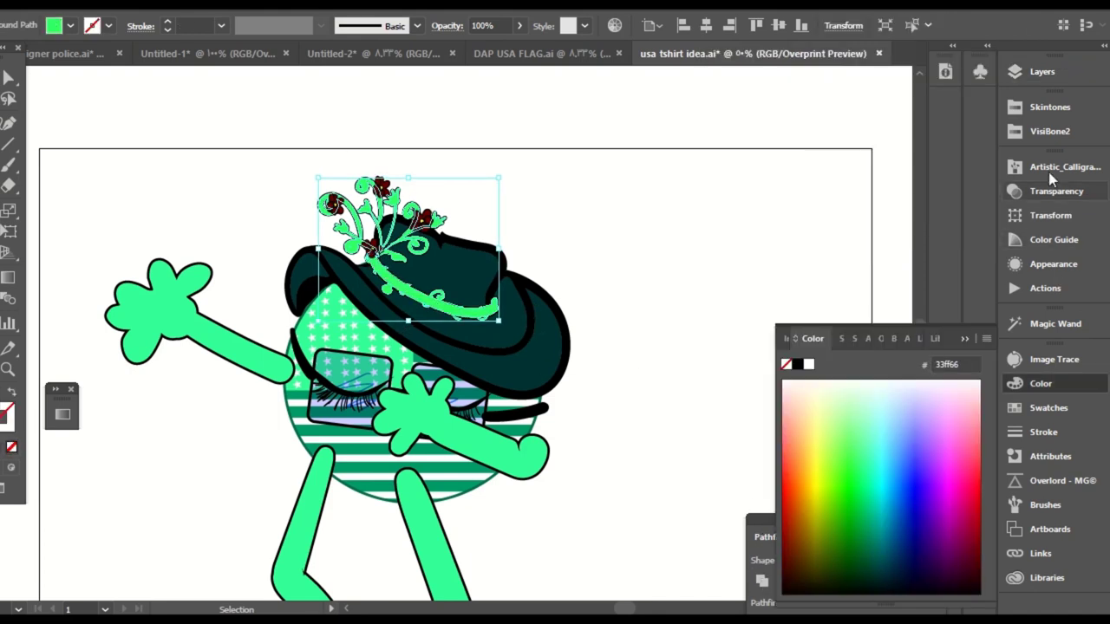
{"action": "left_click", "coordinate": [1049, 131]}
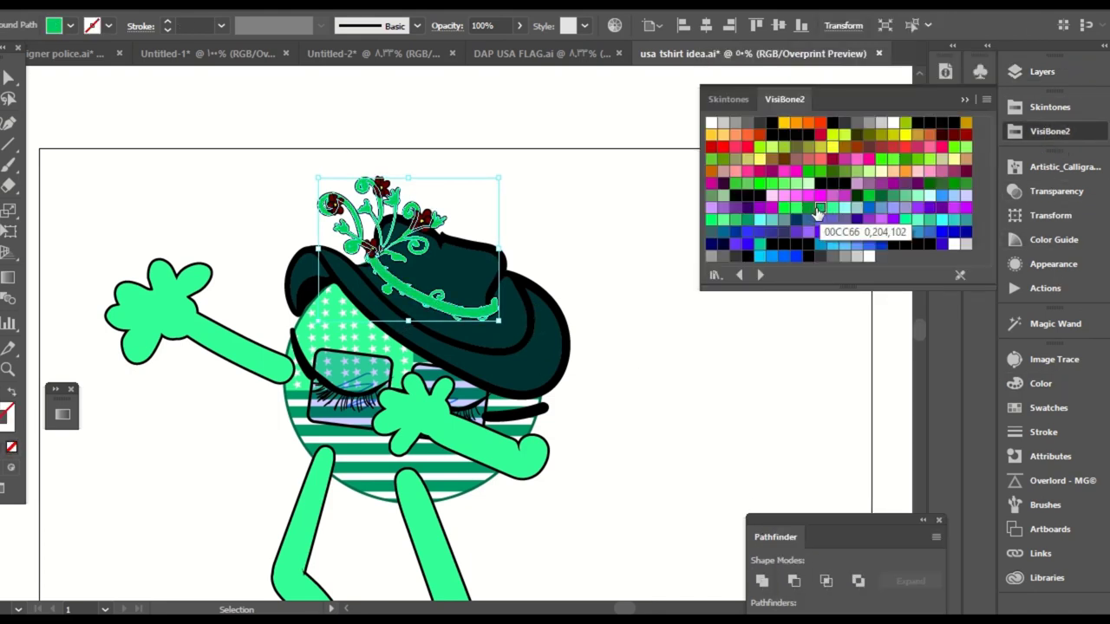
{"action": "left_click", "coordinate": [748, 219]}
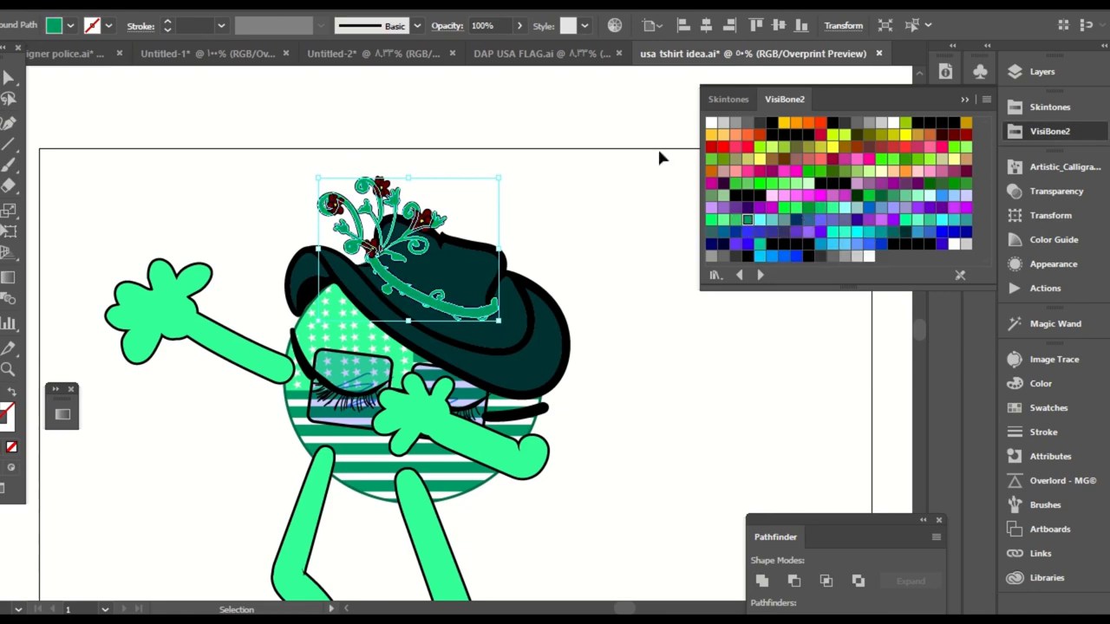
- Apply a darkening blend mode to the united vine shape
{"action": "left_click", "coordinate": [447, 25]}
{"action": "left_click", "coordinate": [328, 43]}
{"action": "left_click", "coordinate": [316, 111]}
{"action": "left_click", "coordinate": [639, 191]}
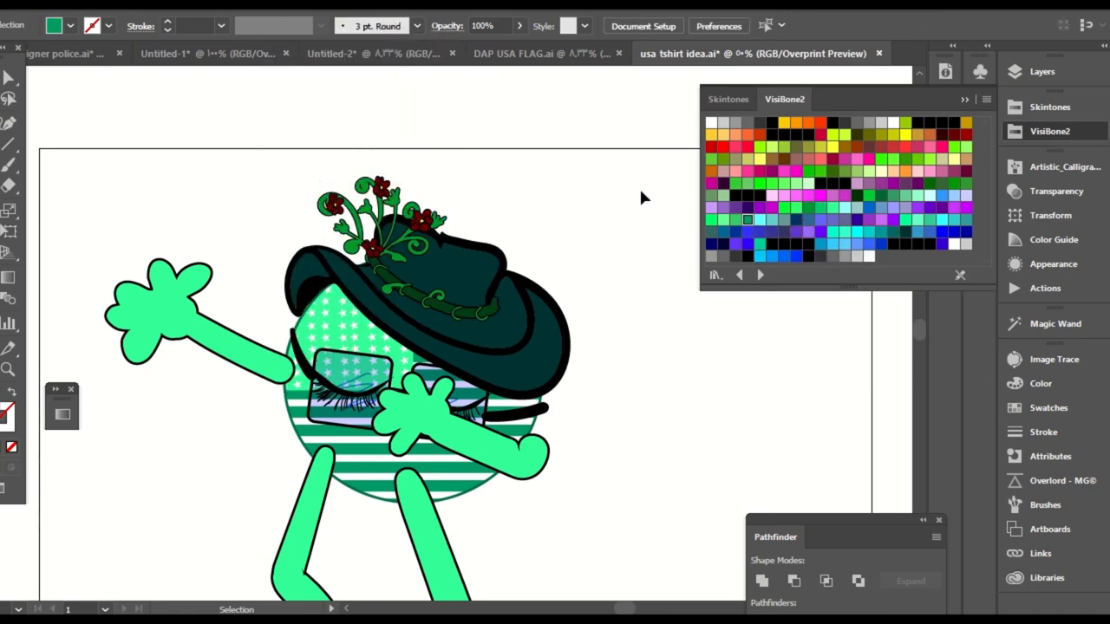
- Fill the vine overlay with a blue-violet VisiBone2 swatch and lower its opacity to 33%
{"action": "key", "text": "ctrl+="}
{"action": "key", "text": "ctrl+="}
{"action": "left_click_drag", "start_coordinate": [599, 127], "coordinate": [612, 229]}
{"action": "key", "text": "a"}
{"action": "left_click", "coordinate": [494, 388]}
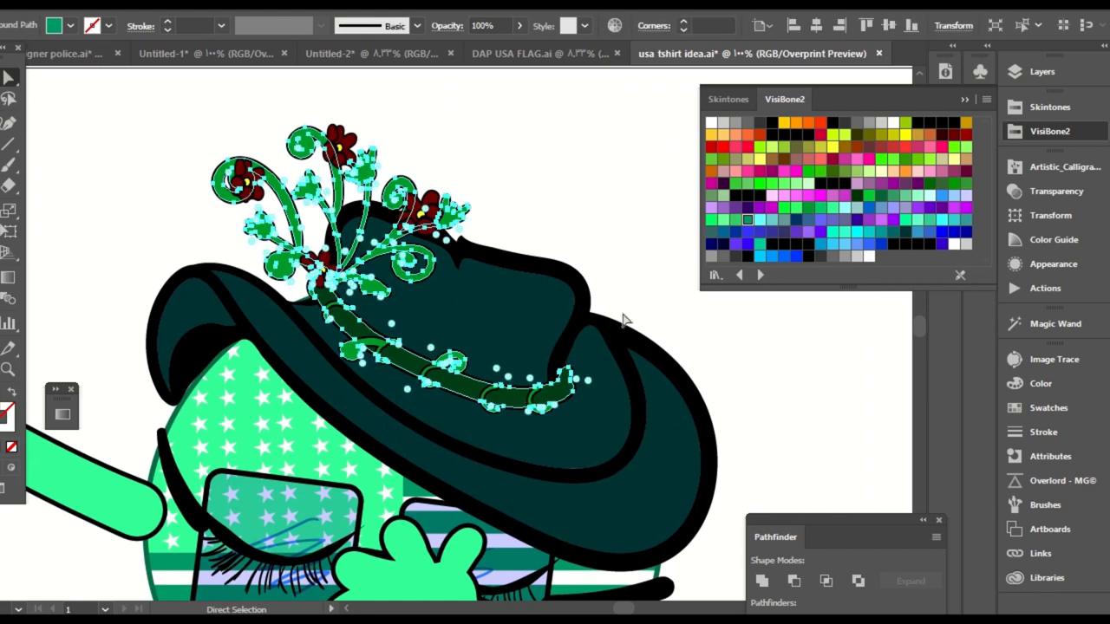
{"action": "left_click", "coordinate": [820, 231]}
{"action": "left_click", "coordinate": [519, 26]}
{"action": "left_click_drag", "start_coordinate": [521, 48], "coordinate": [474, 49]}
{"action": "left_click", "coordinate": [586, 123]}
{"action": "left_click", "coordinate": [351, 325]}
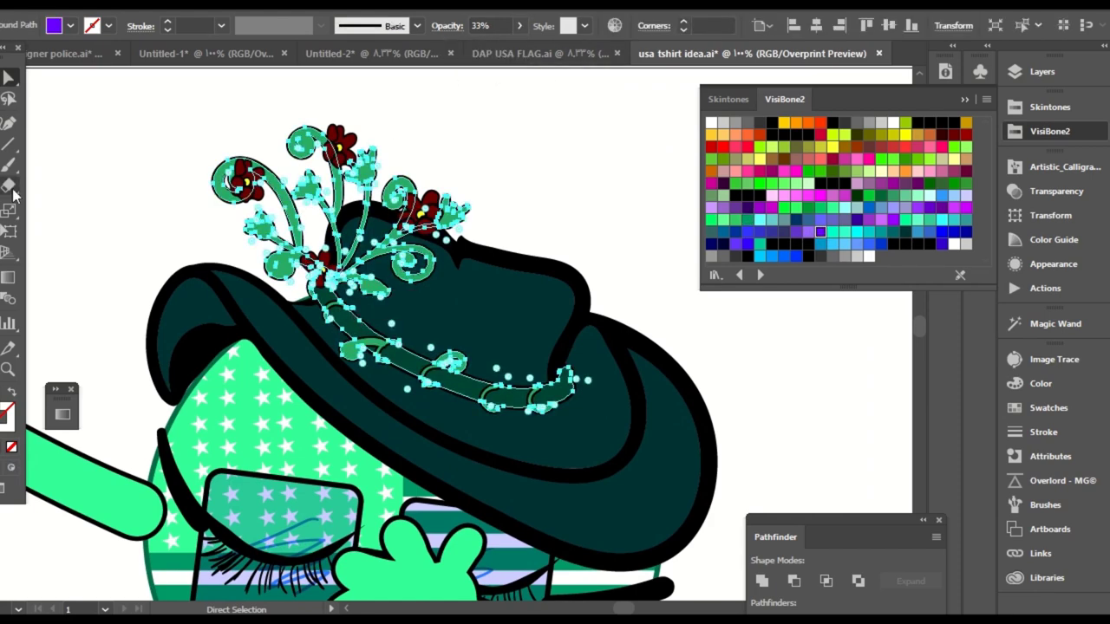
- Erase highlight areas from the vine overlay on the leftmost curl, its stem and the upper hand-shaped leaves
{"action": "key", "text": "shift+e"}
{"action": "key", "text": "ctrl+equal"}
{"action": "key", "text": "ctrl+equal"}
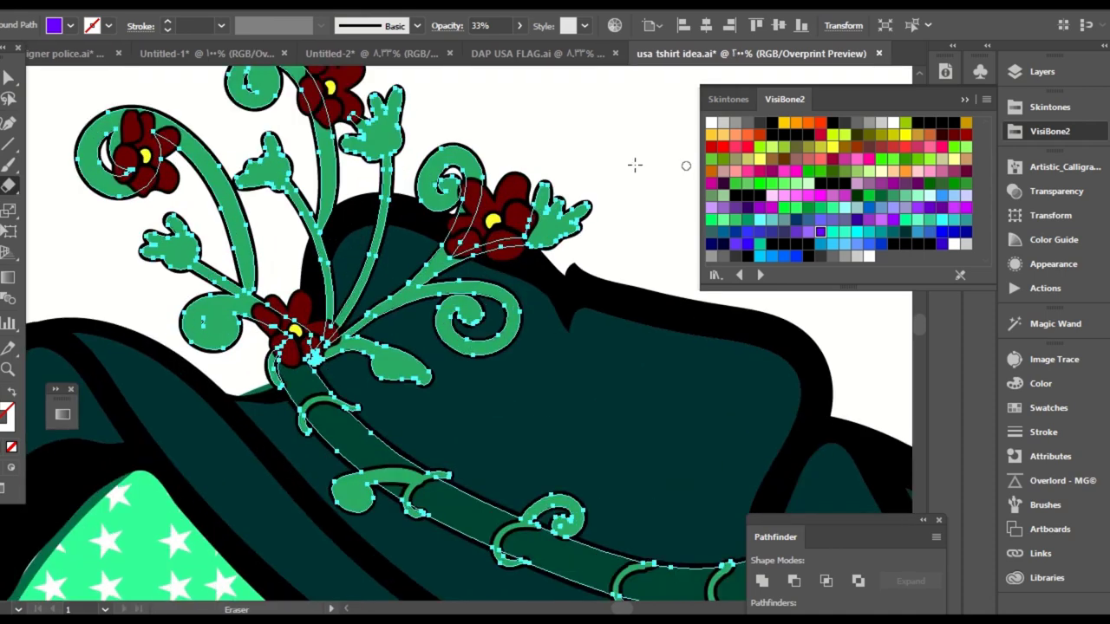
{"action": "left_click_drag", "start_coordinate": [634, 165], "coordinate": [657, 275]}
{"action": "left_click", "coordinate": [289, 177]}
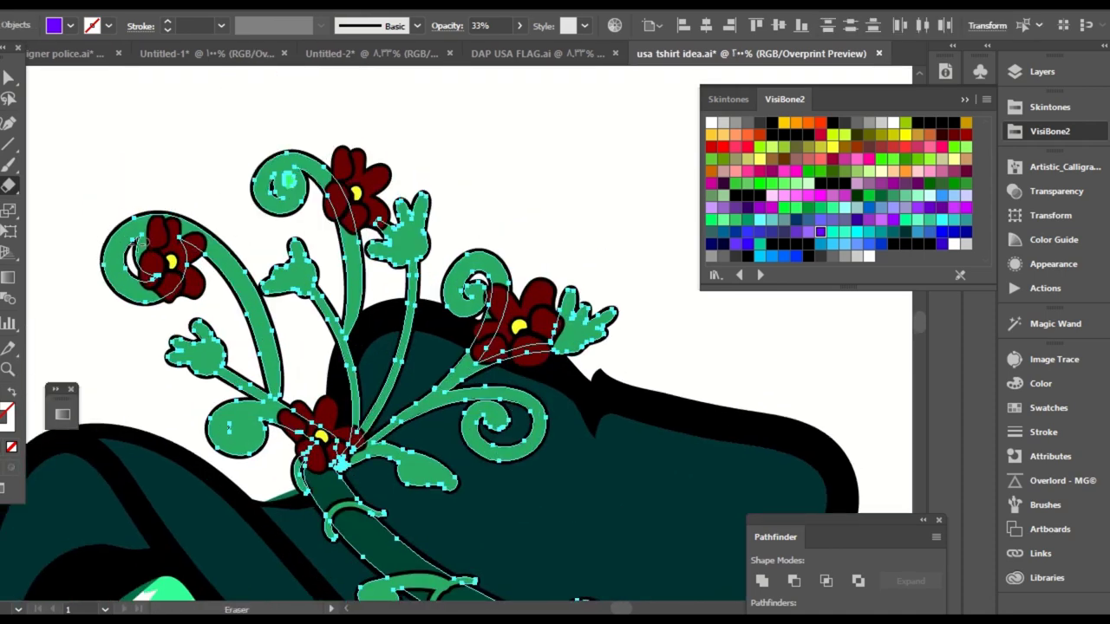
{"action": "mouse_move", "coordinate": [115, 249]}
{"action": "left_mouse_down"}
{"action": "mouse_move", "coordinate": [116, 277]}
{"action": "mouse_move", "coordinate": [147, 299]}
{"action": "left_mouse_up"}
{"action": "mouse_move", "coordinate": [224, 254]}
{"action": "left_mouse_down"}
{"action": "mouse_move", "coordinate": [259, 305]}
{"action": "mouse_move", "coordinate": [268, 367]}
{"action": "left_mouse_up"}
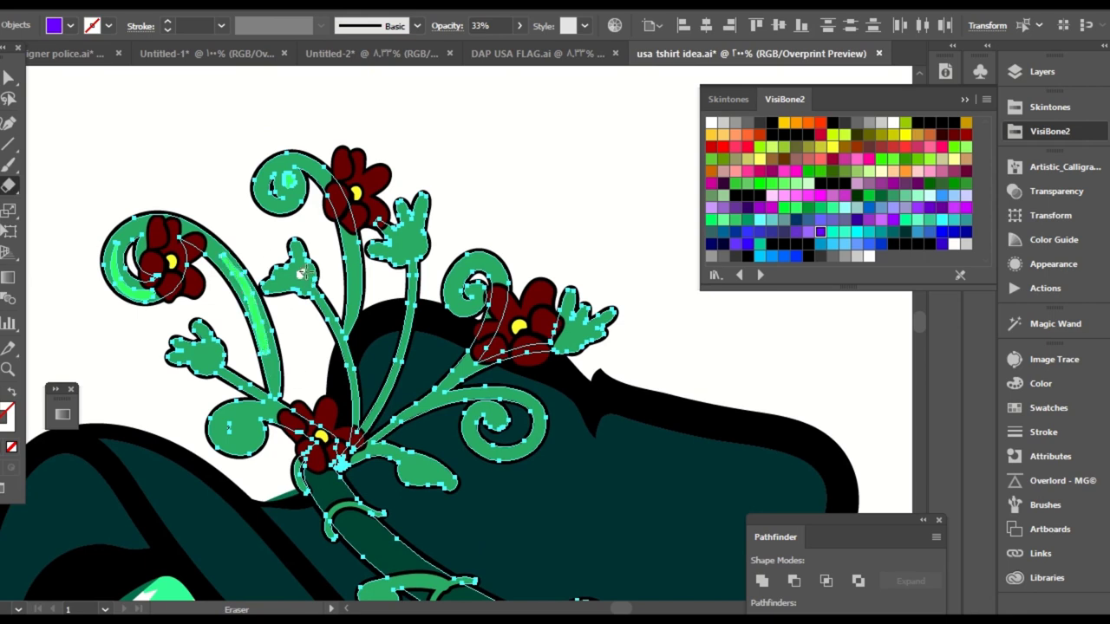
{"action": "left_click_drag", "start_coordinate": [288, 276], "coordinate": [301, 277]}
{"action": "left_click_drag", "start_coordinate": [406, 239], "coordinate": [406, 245]}
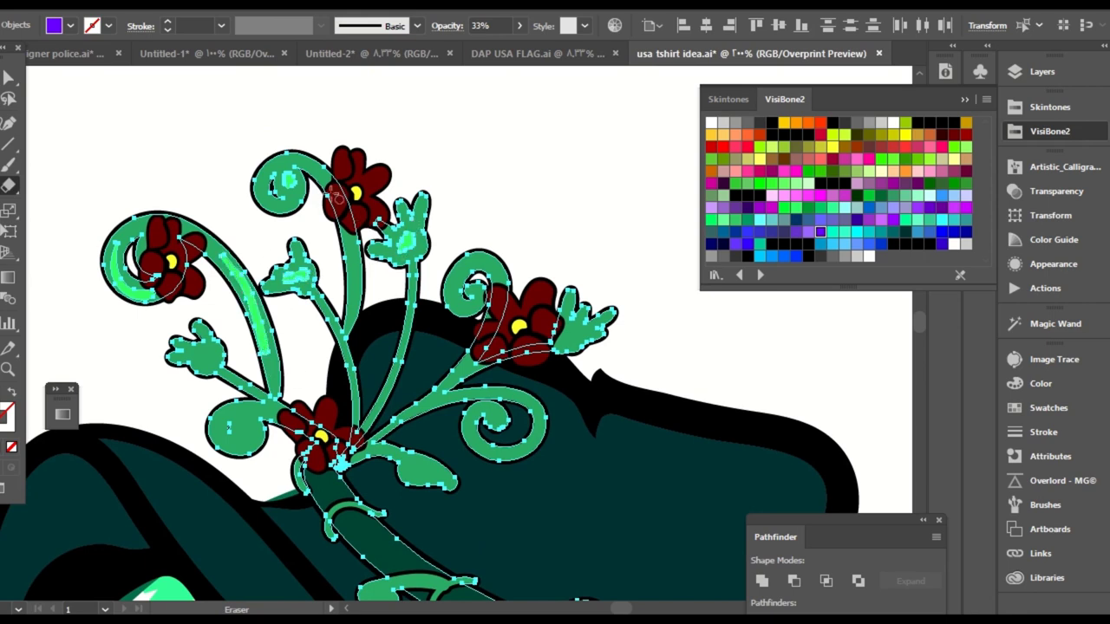
- Erase highlight streaks from the overlay on the remaining curls, the rightmost hand-shaped leaf and the long leaf above the hat band
{"action": "mouse_move", "coordinate": [290, 176]}
{"action": "left_mouse_down"}
{"action": "mouse_move", "coordinate": [260, 176]}
{"action": "mouse_move", "coordinate": [260, 198]}
{"action": "mouse_move", "coordinate": [291, 207]}
{"action": "left_mouse_up"}
{"action": "left_click_drag", "start_coordinate": [470, 243], "coordinate": [445, 208]}
{"action": "left_click_drag", "start_coordinate": [279, 163], "coordinate": [274, 173]}
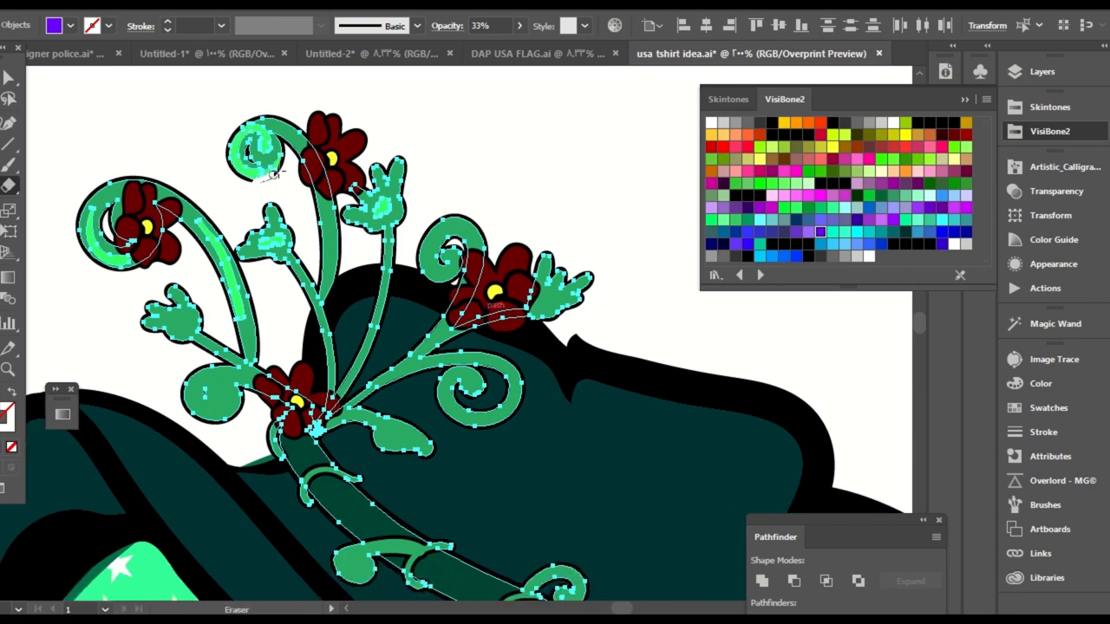
{"action": "mouse_move", "coordinate": [575, 280]}
{"action": "left_mouse_down"}
{"action": "mouse_move", "coordinate": [526, 235]}
{"action": "mouse_move", "coordinate": [503, 251]}
{"action": "left_mouse_up"}
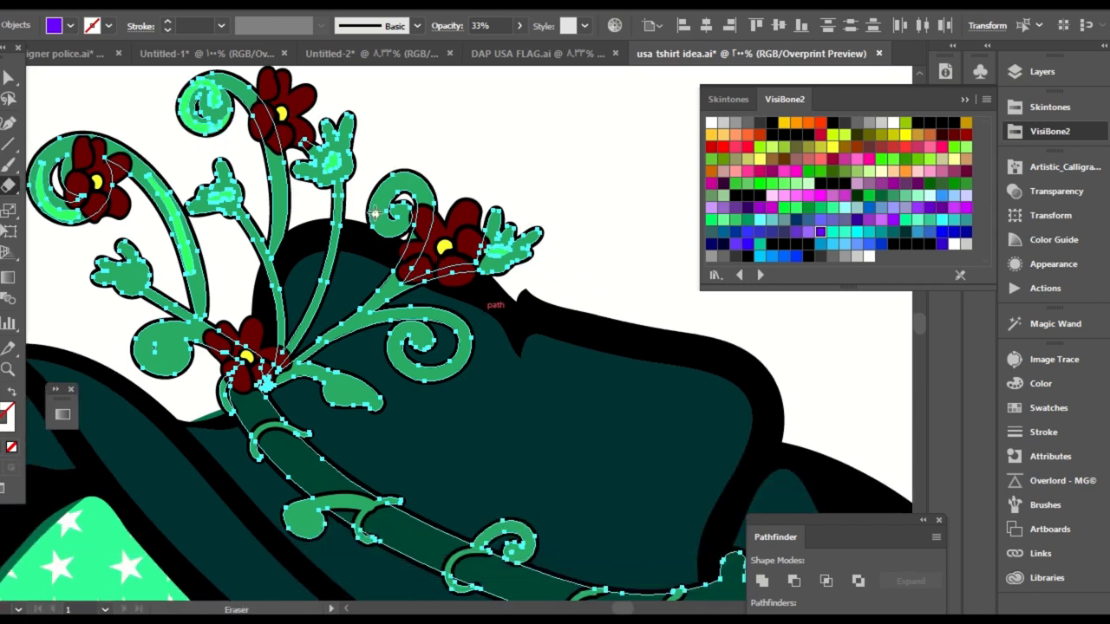
{"action": "left_click_drag", "start_coordinate": [375, 213], "coordinate": [423, 180]}
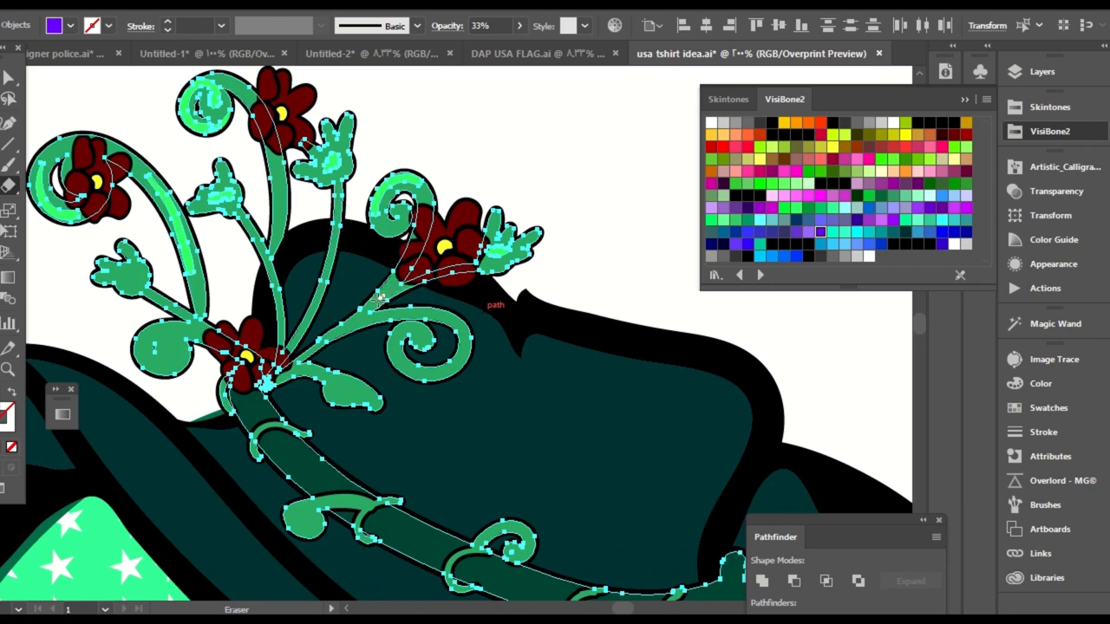
{"action": "mouse_move", "coordinate": [344, 327]}
{"action": "left_mouse_down"}
{"action": "mouse_move", "coordinate": [446, 312]}
{"action": "mouse_move", "coordinate": [465, 331]}
{"action": "mouse_move", "coordinate": [457, 364]}
{"action": "mouse_move", "coordinate": [415, 373]}
{"action": "mouse_move", "coordinate": [406, 336]}
{"action": "mouse_move", "coordinate": [425, 331]}
{"action": "mouse_move", "coordinate": [317, 346]}
{"action": "mouse_move", "coordinate": [289, 364]}
{"action": "mouse_move", "coordinate": [375, 401]}
{"action": "left_mouse_up"}
{"action": "left_click_drag", "start_coordinate": [405, 352], "coordinate": [365, 236]}
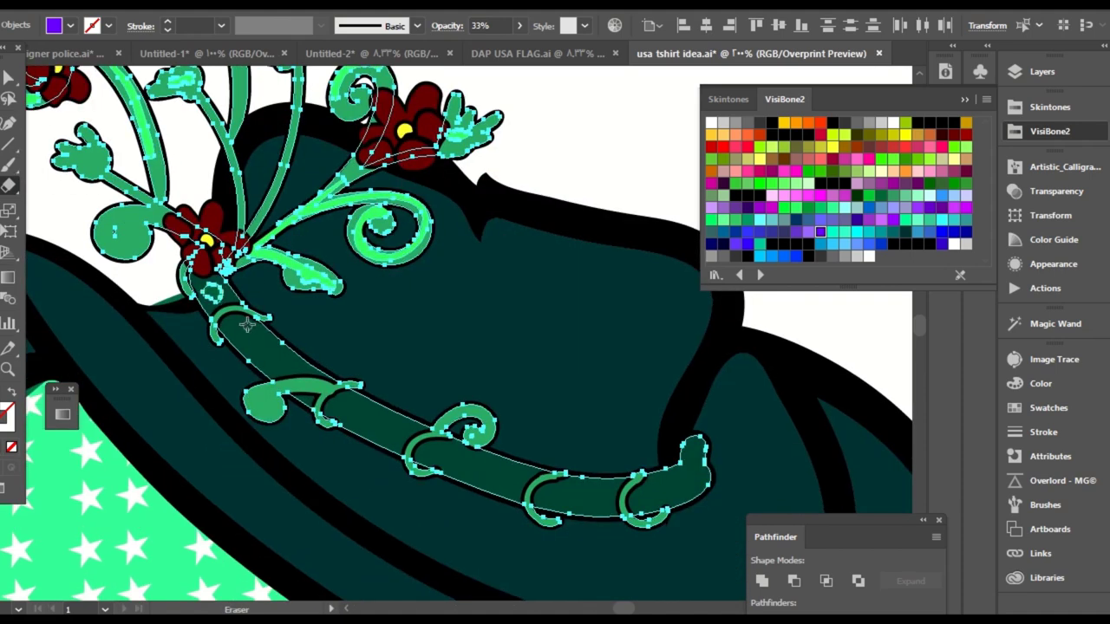
- Erase highlight streaks from the overlay on the first segments of the vine band and its two small curls
{"action": "left_click_drag", "start_coordinate": [243, 321], "coordinate": [282, 361]}
{"action": "left_click_drag", "start_coordinate": [426, 342], "coordinate": [373, 266]}
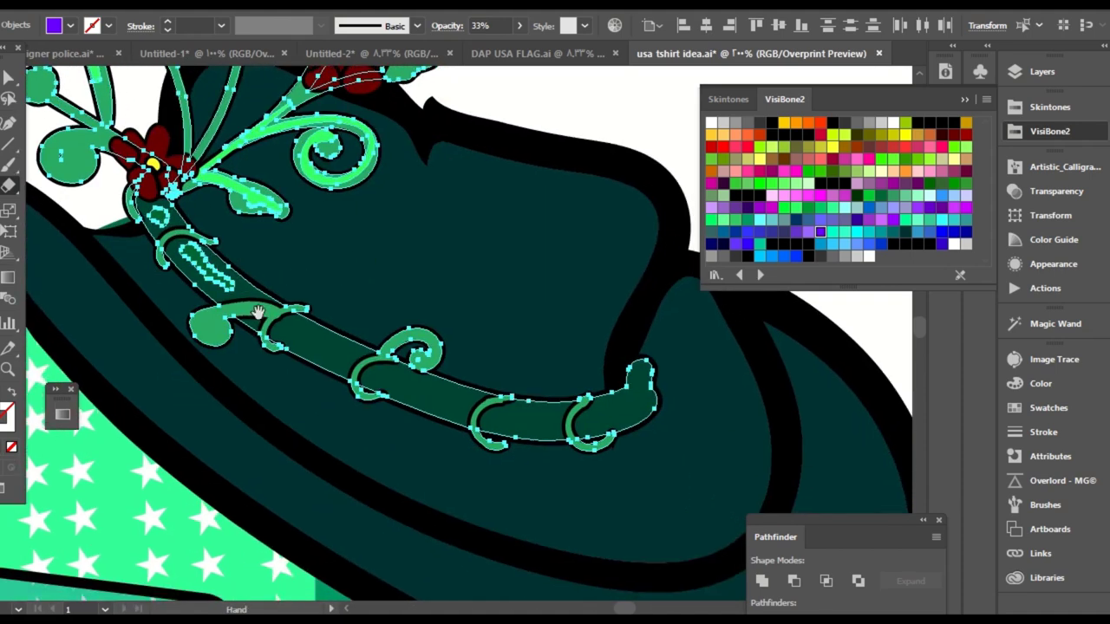
{"action": "mouse_move", "coordinate": [255, 309]}
{"action": "left_mouse_down"}
{"action": "mouse_move", "coordinate": [222, 311]}
{"action": "mouse_move", "coordinate": [220, 329]}
{"action": "left_mouse_up"}
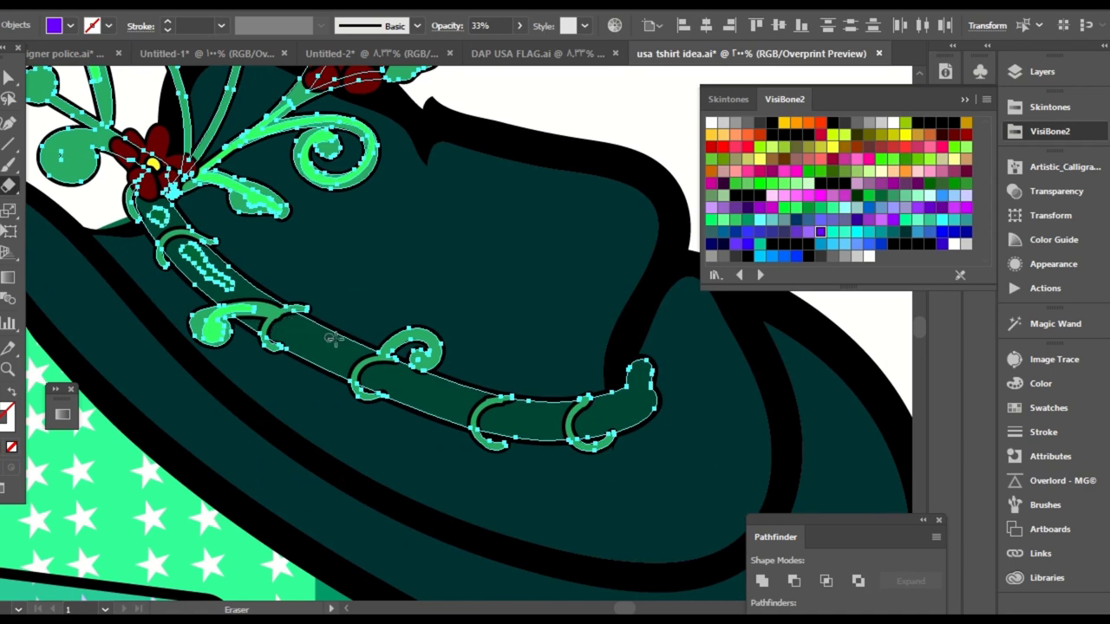
{"action": "left_click_drag", "start_coordinate": [311, 338], "coordinate": [348, 360]}
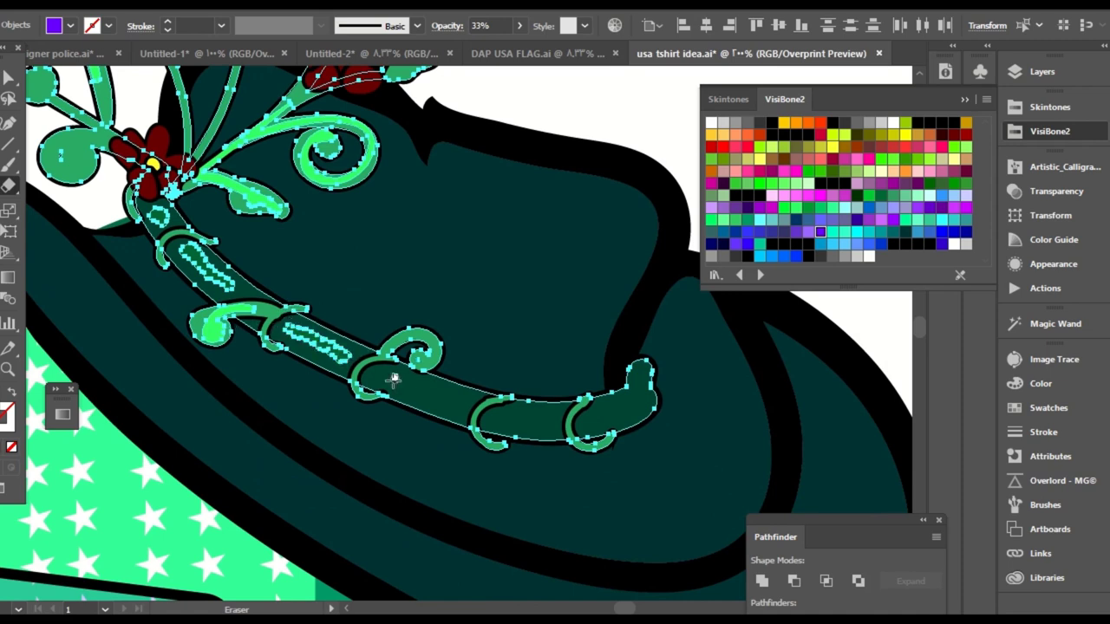
{"action": "mouse_move", "coordinate": [423, 391]}
{"action": "left_mouse_down"}
{"action": "mouse_move", "coordinate": [441, 397]}
{"action": "mouse_move", "coordinate": [397, 382]}
{"action": "mouse_move", "coordinate": [411, 358]}
{"action": "left_mouse_up"}
{"action": "left_click_drag", "start_coordinate": [552, 349], "coordinate": [461, 307]}
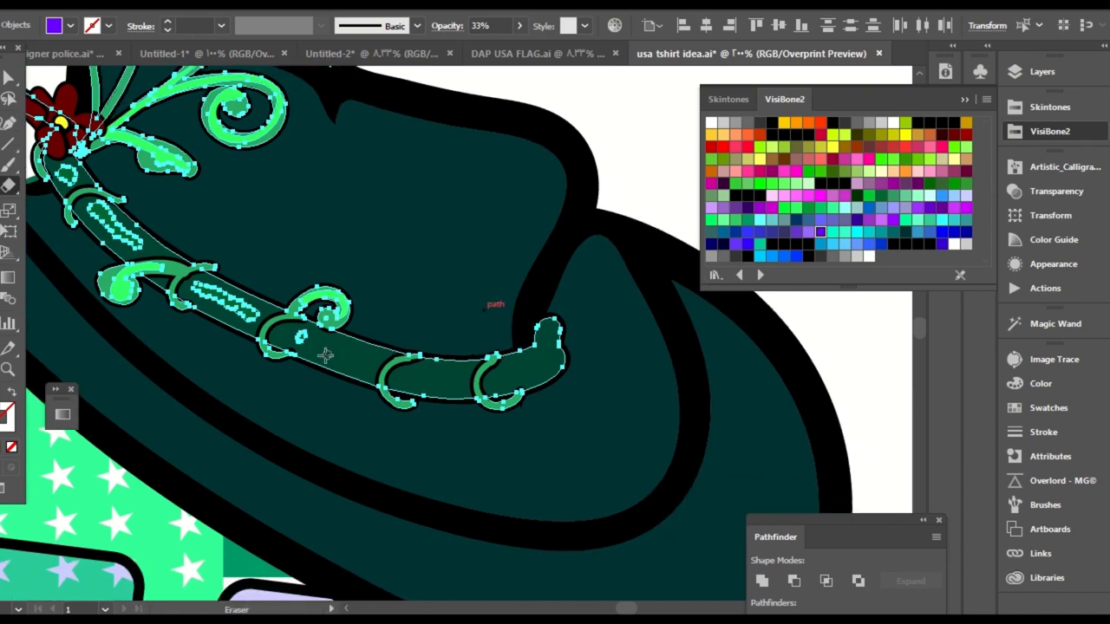
- Erase highlights along the band's remaining segments, its wrapped tendrils and its right end, finishing with the overlay deselected
{"action": "left_click_drag", "start_coordinate": [316, 343], "coordinate": [368, 361]}
{"action": "left_click_drag", "start_coordinate": [408, 378], "coordinate": [469, 380]}
{"action": "left_click_drag", "start_coordinate": [387, 397], "coordinate": [391, 399]}
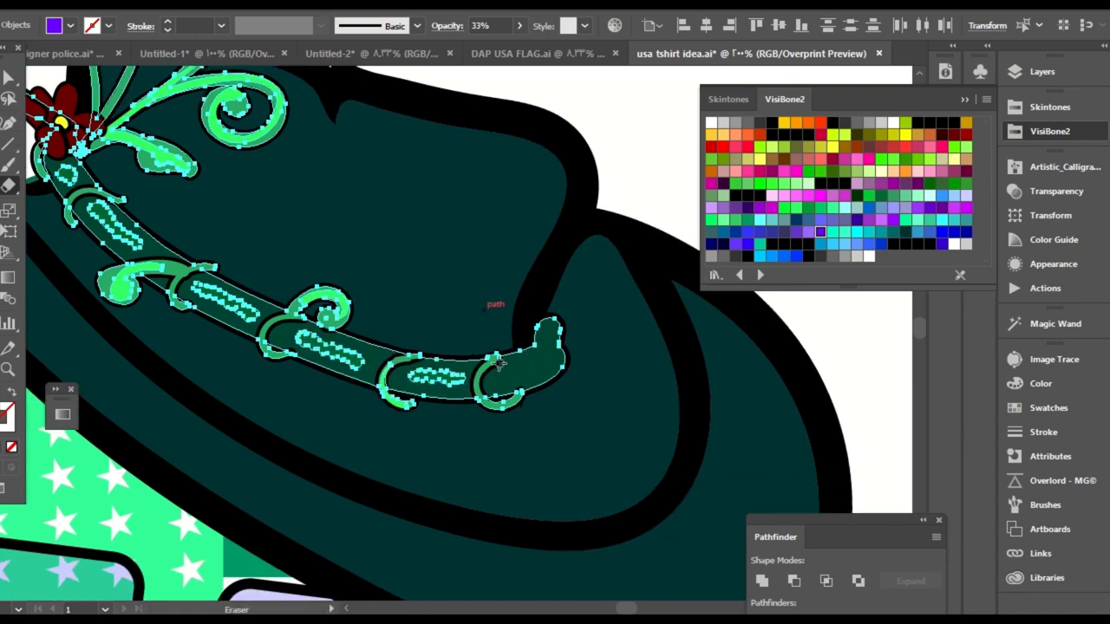
{"action": "left_click_drag", "start_coordinate": [501, 405], "coordinate": [503, 404]}
{"action": "left_click_drag", "start_coordinate": [507, 371], "coordinate": [550, 350]}
{"action": "key", "text": "a"}
{"action": "left_click", "coordinate": [651, 197]}
- Erase highlights from the overlay on the lower-left hand-shaped leaf and the round curl beneath it
{"action": "key", "text": "ctrl+minus"}
{"action": "key", "text": "ctrl+minus"}
{"action": "key", "text": "ctrl+minus"}
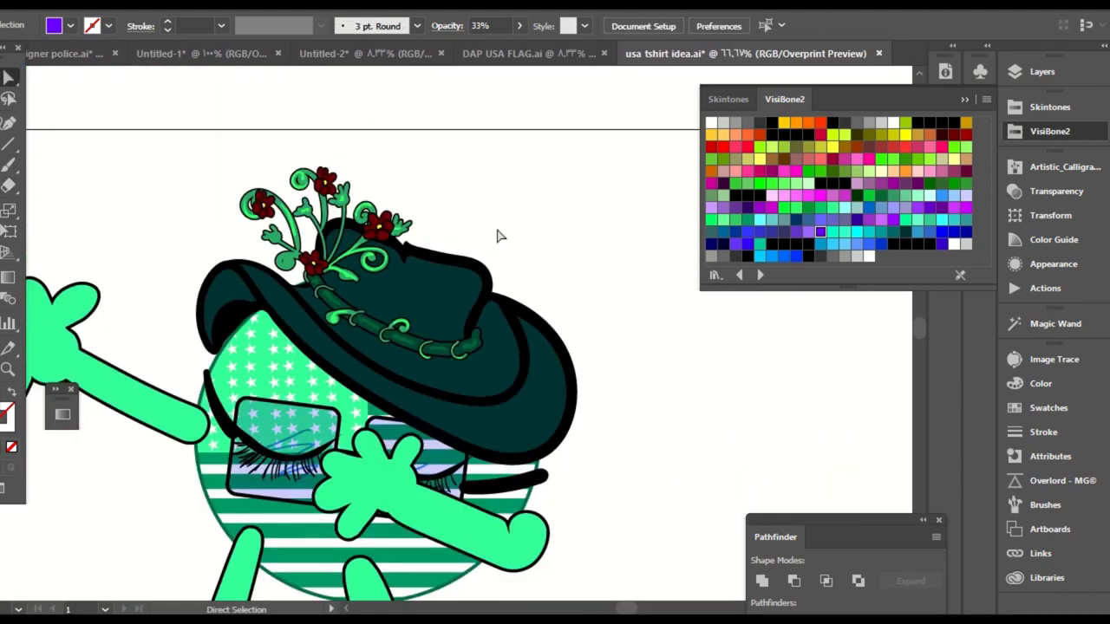
{"action": "key", "text": "ctrl+plus"}
{"action": "key", "text": "ctrl+plus"}
{"action": "key", "text": "ctrl+plus"}
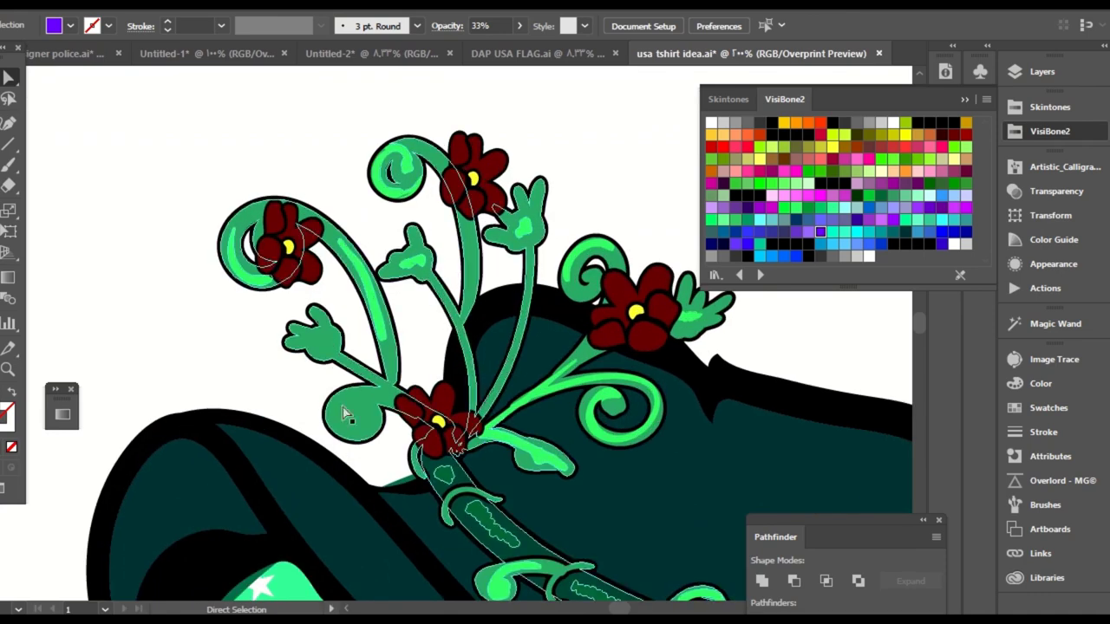
{"action": "mouse_move", "coordinate": [345, 412]}
{"action": "left_mouse_down"}
{"action": "mouse_move", "coordinate": [286, 362]}
{"action": "mouse_move", "coordinate": [276, 374]}
{"action": "mouse_move", "coordinate": [286, 384]}
{"action": "left_mouse_up"}
{"action": "left_click", "coordinate": [9, 186]}
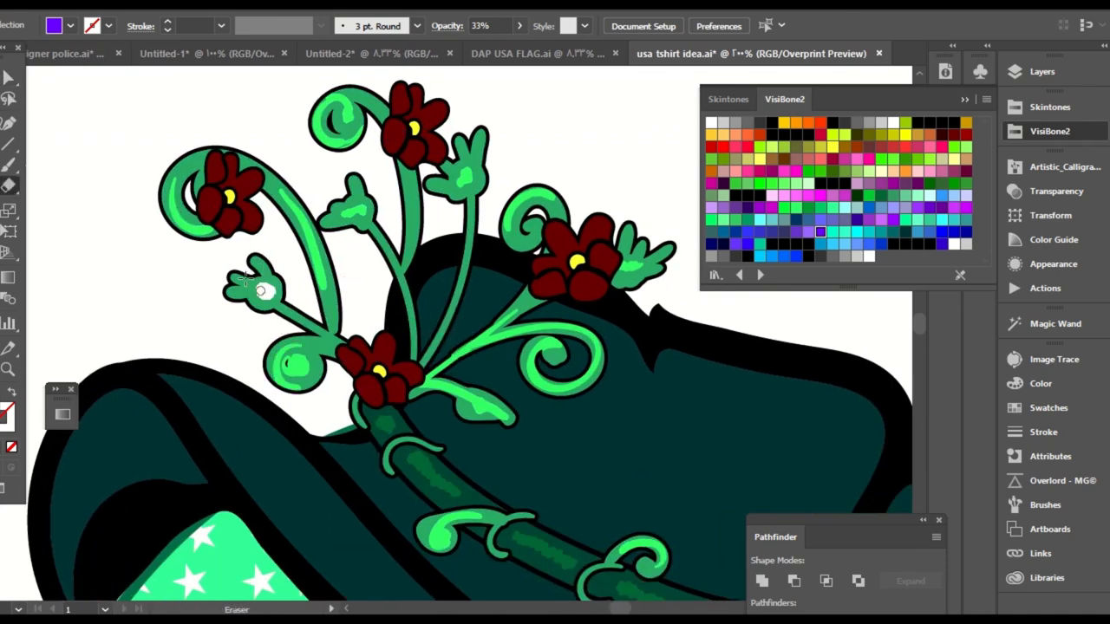
{"action": "left_click_drag", "start_coordinate": [260, 291], "coordinate": [236, 293]}
{"action": "key", "text": "a"}
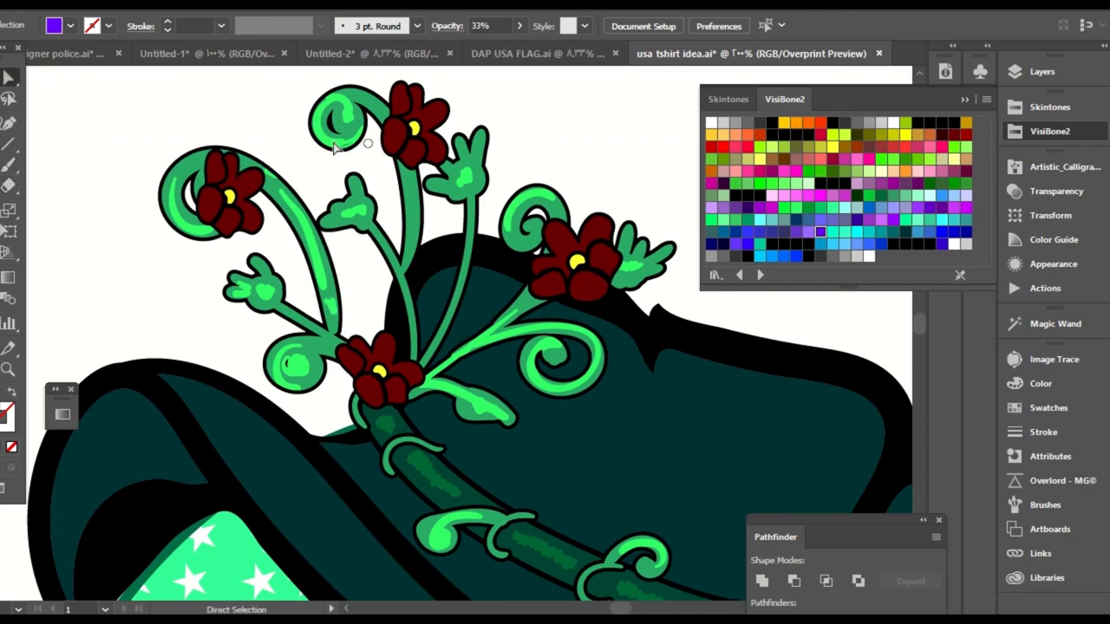
- Select all the vine overlay pieces in Layer 6 and reset their opacity to 100%
{"action": "key", "text": "ctrl+minus"}
{"action": "key", "text": "ctrl+minus"}
{"action": "key", "text": "ctrl+minus"}
{"action": "key", "text": "ctrl+minus"}
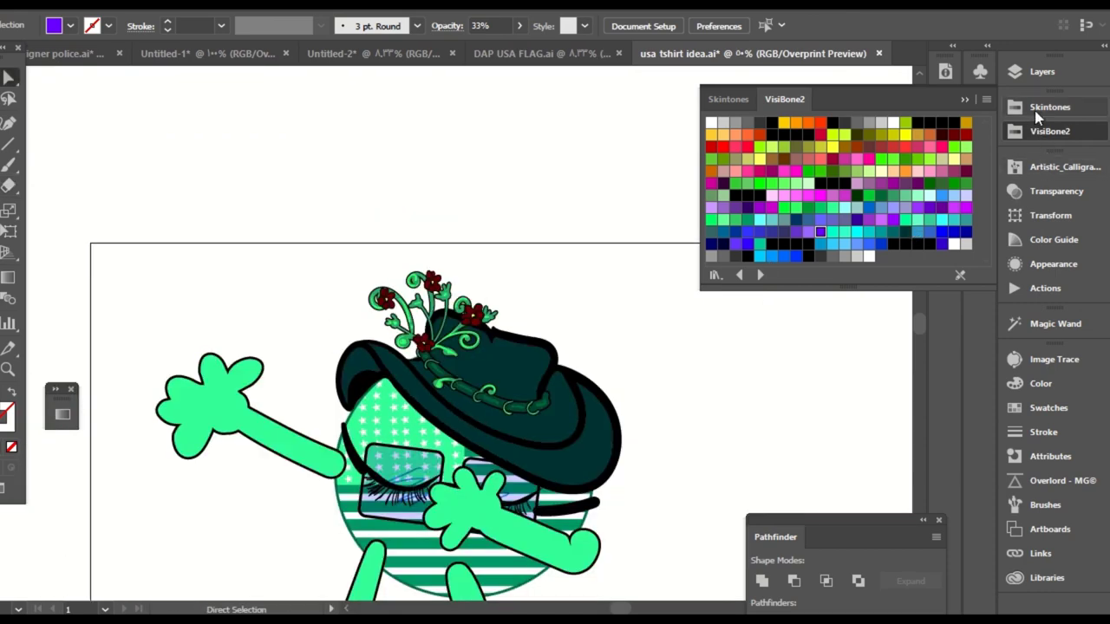
{"action": "left_click", "coordinate": [1038, 72]}
{"action": "key", "text": "ctrl+a"}
{"action": "left_click", "coordinate": [518, 25]}
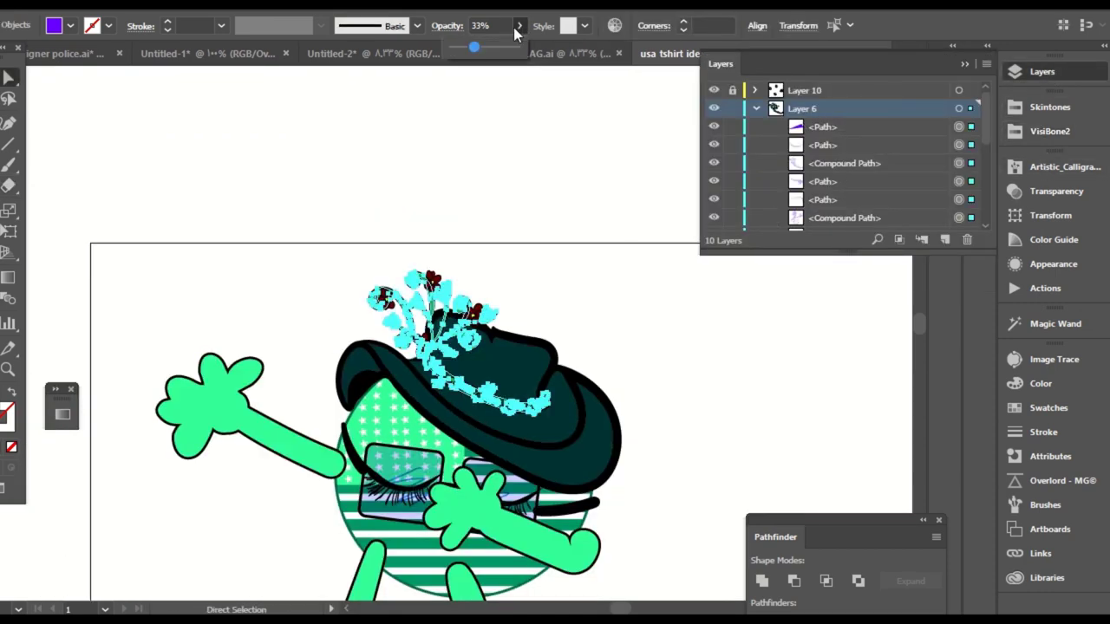
{"action": "left_click", "coordinate": [121, 5]}
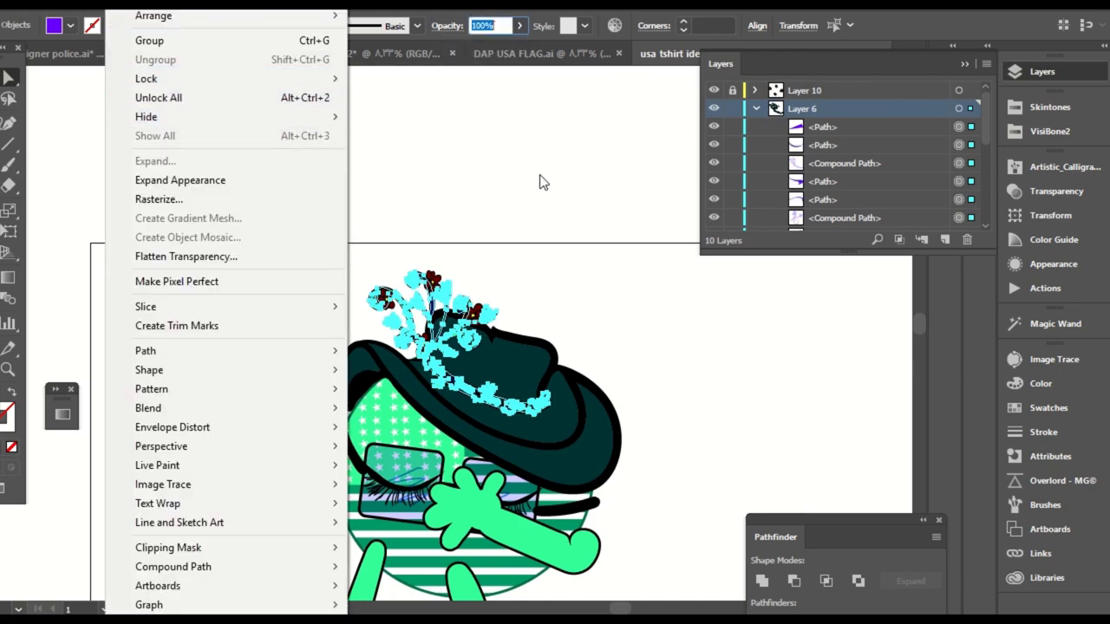
- Reselect the unlocked overlay pieces in Layer 6 and group them
{"action": "left_click", "coordinate": [541, 179]}
{"action": "key", "text": "ctrl+a"}
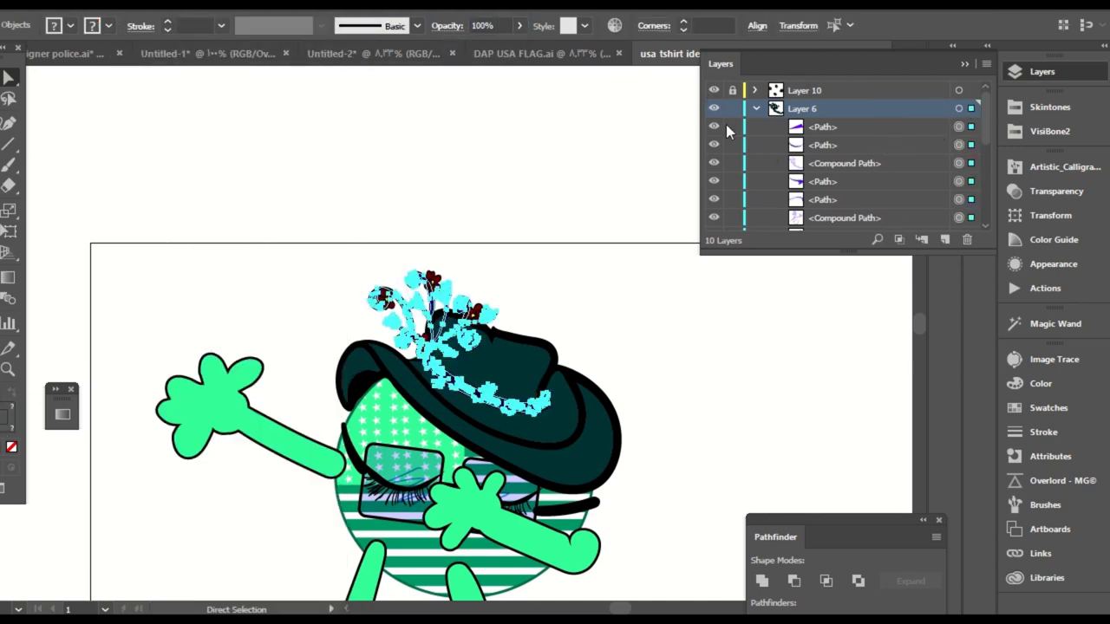
{"action": "scroll", "coordinate": [869, 139], "scroll_direction": "down", "scroll_amount": 5}
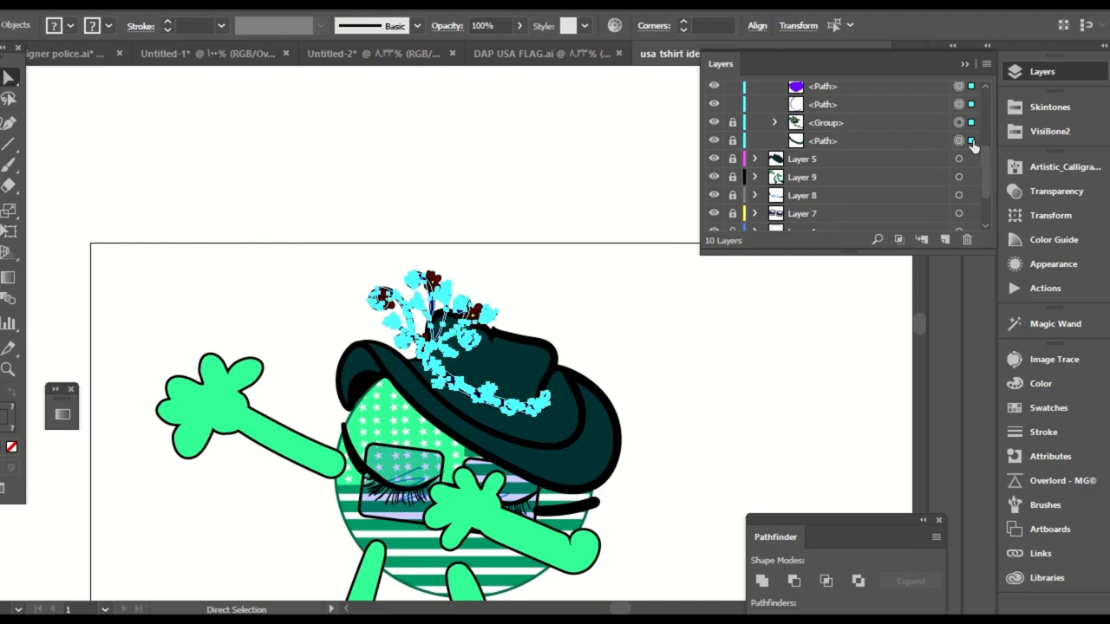
{"action": "left_click", "coordinate": [126, 6]}
{"action": "left_click", "coordinate": [165, 40]}
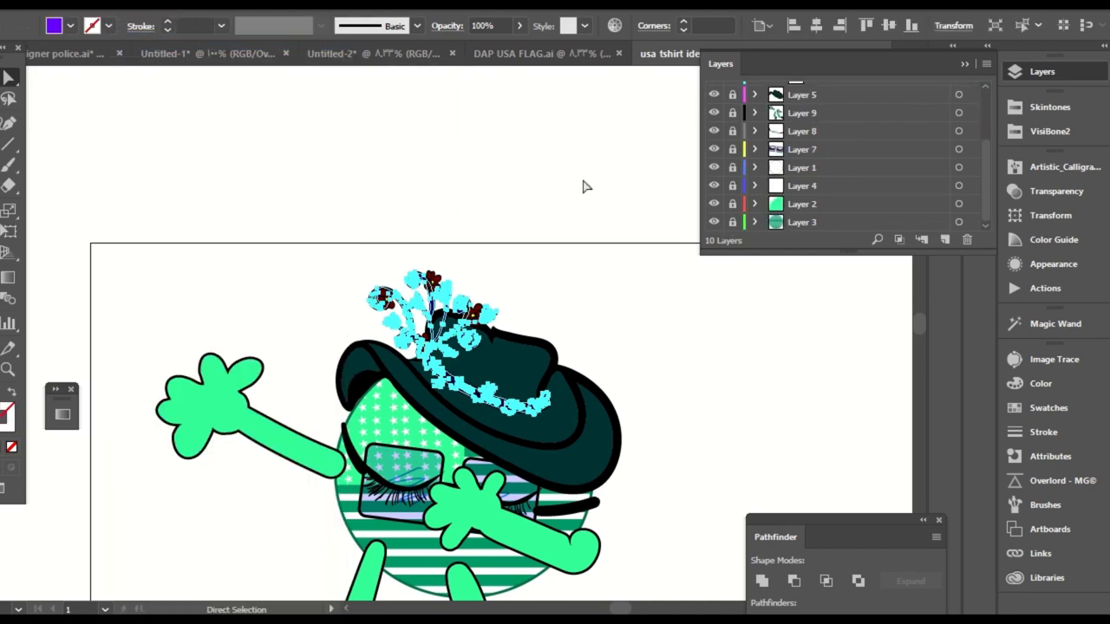
- Try an opacity of 56% on the vine overlay group in Layer 6
{"action": "left_click", "coordinate": [607, 248]}
{"action": "key", "text": "ctrl+plus"}
{"action": "key", "text": "ctrl+plus"}
{"action": "left_click_drag", "start_coordinate": [987, 173], "coordinate": [984, 125]}
{"action": "left_click", "coordinate": [960, 127]}
{"action": "left_click", "coordinate": [486, 46]}
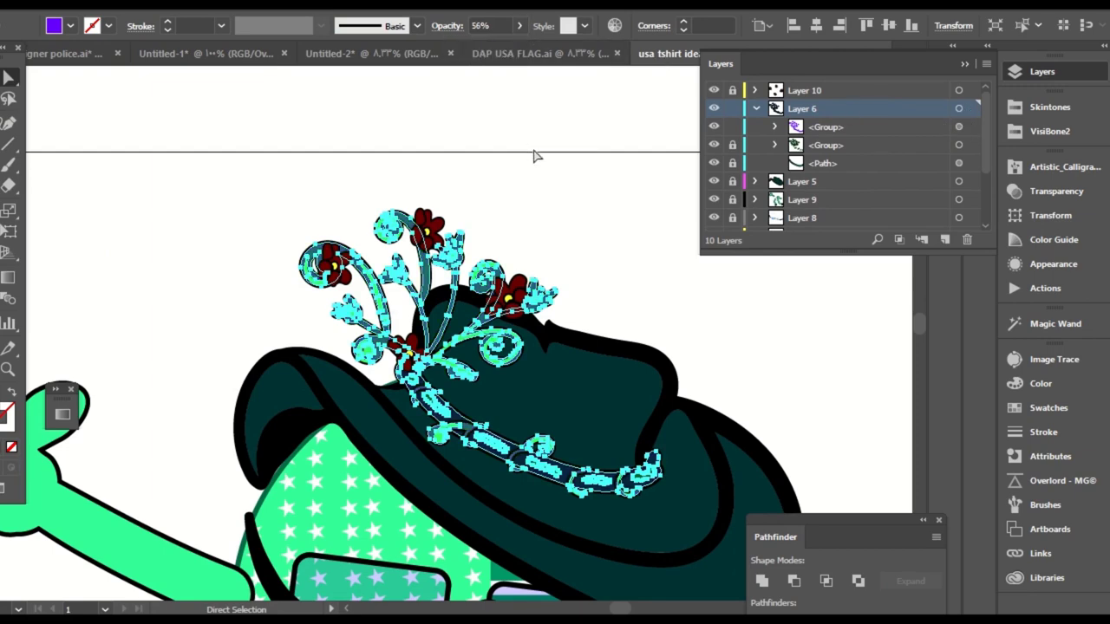
- Target the vine overlay group again and reduce its opacity further so the green shows through
{"action": "left_click", "coordinate": [515, 182]}
{"action": "left_click", "coordinate": [958, 127]}
{"action": "left_click", "coordinate": [520, 26]}
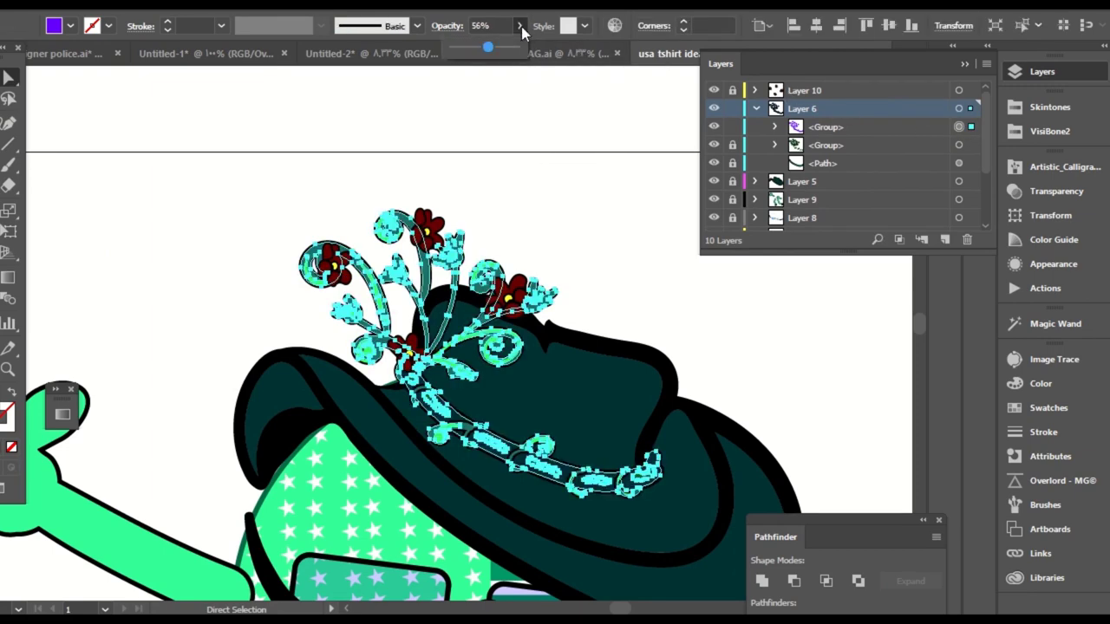
{"action": "left_click", "coordinate": [469, 47]}
{"action": "left_click", "coordinate": [609, 248]}
{"action": "left_click_drag", "start_coordinate": [658, 278], "coordinate": [591, 194]}
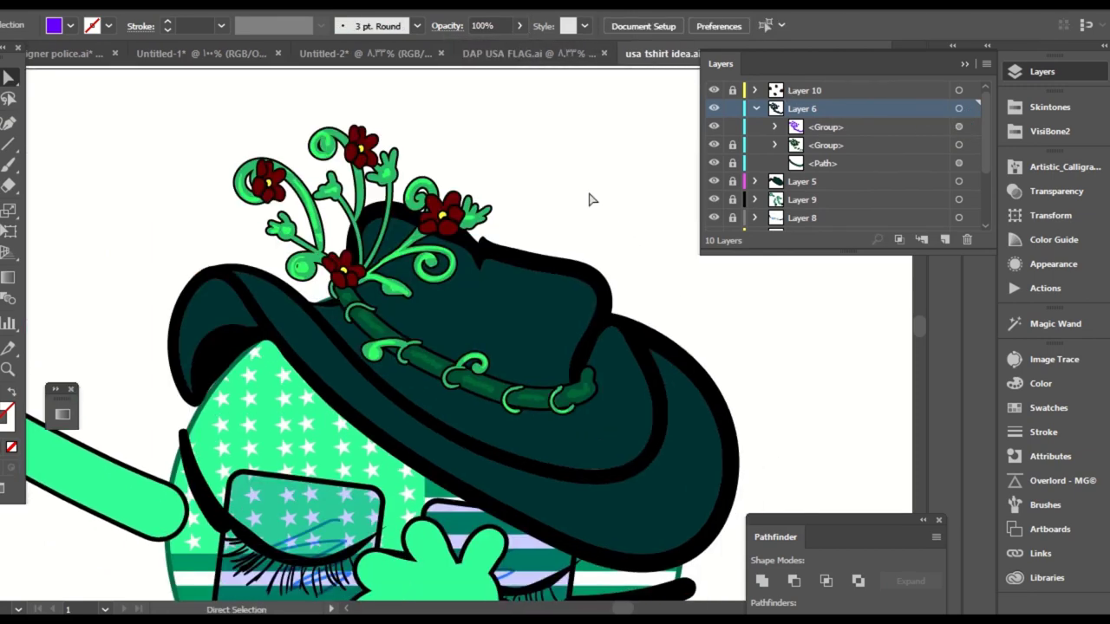
- Lock Layer 6, unlock Layer 5, and select and lock the four original hat paths in it
{"action": "key", "text": "ctrl+minus"}
{"action": "key", "text": "ctrl+minus"}
{"action": "left_click", "coordinate": [756, 109]}
{"action": "left_click", "coordinate": [732, 108]}
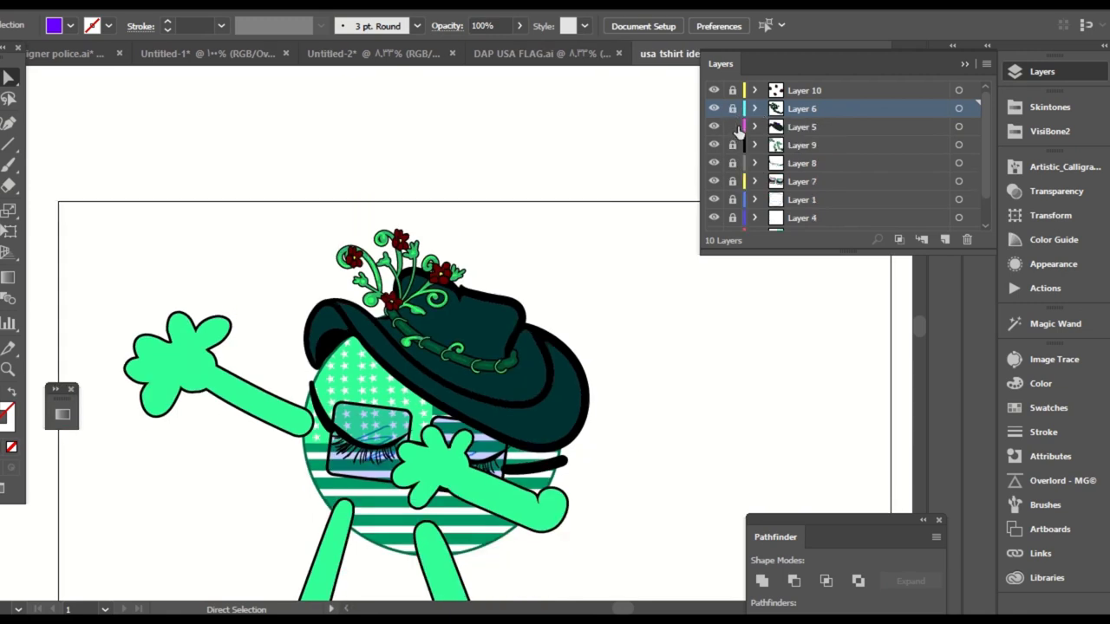
{"action": "left_click", "coordinate": [732, 127]}
{"action": "left_click", "coordinate": [959, 126]}
{"action": "left_click", "coordinate": [755, 127]}
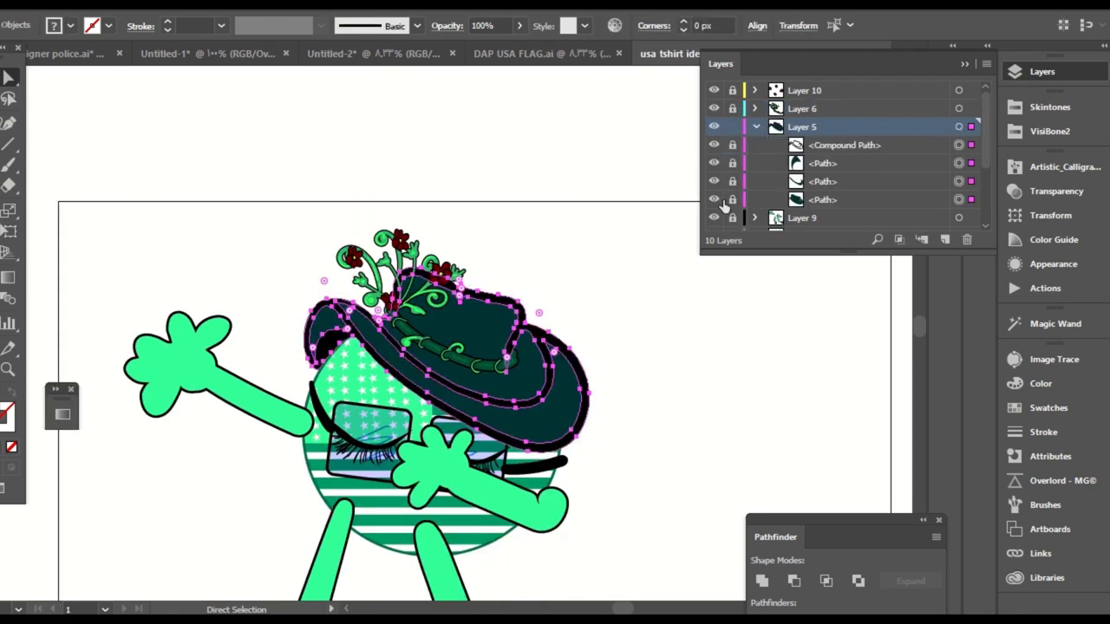
{"action": "left_click_drag", "start_coordinate": [723, 203], "coordinate": [734, 205]}
- Paste copies of the hat paths in front and unite them into one shape at 29% opacity
{"action": "key", "text": "ctrl+f"}
{"action": "key", "text": "ctrl+g"}
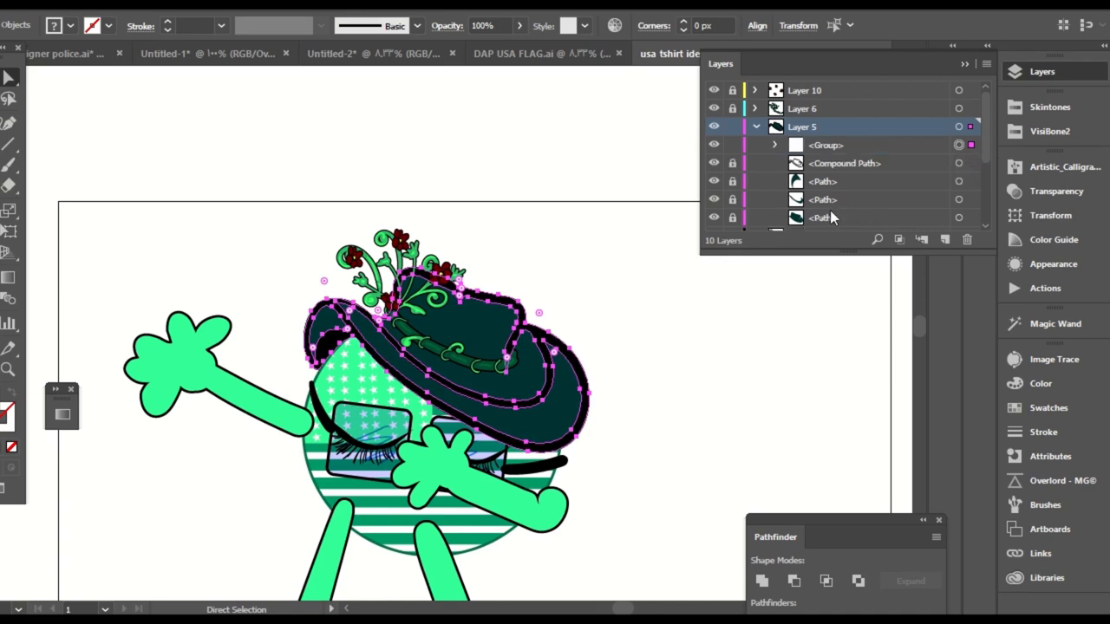
{"action": "left_click", "coordinate": [761, 580]}
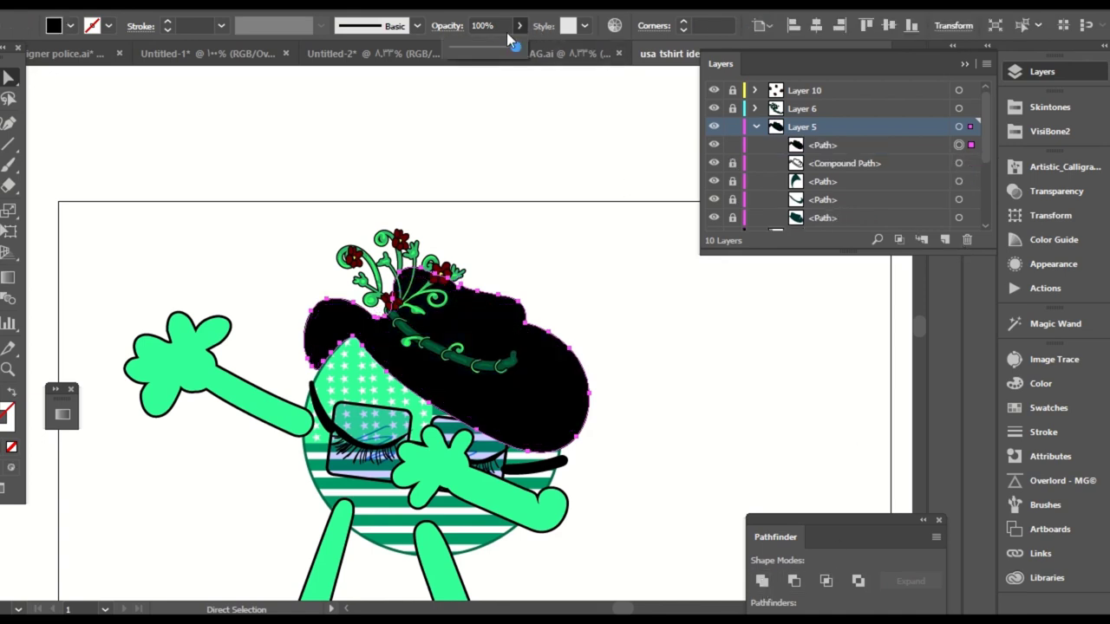
{"action": "left_click", "coordinate": [668, 245]}
{"action": "key", "text": "ctrl+plus"}
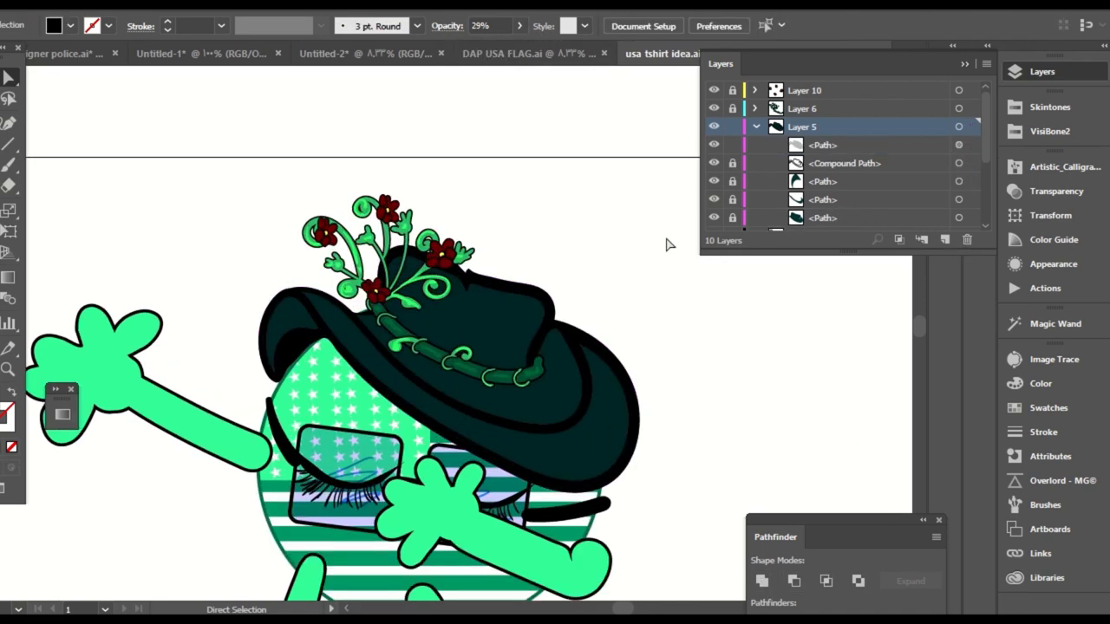
- Select the united hat overlay and set the Eraser to 10 pt size with 10 pt pressure variation
{"action": "left_click_drag", "start_coordinate": [669, 244], "coordinate": [651, 181]}
{"action": "left_click", "coordinate": [478, 262]}
{"action": "left_click", "coordinate": [9, 186]}
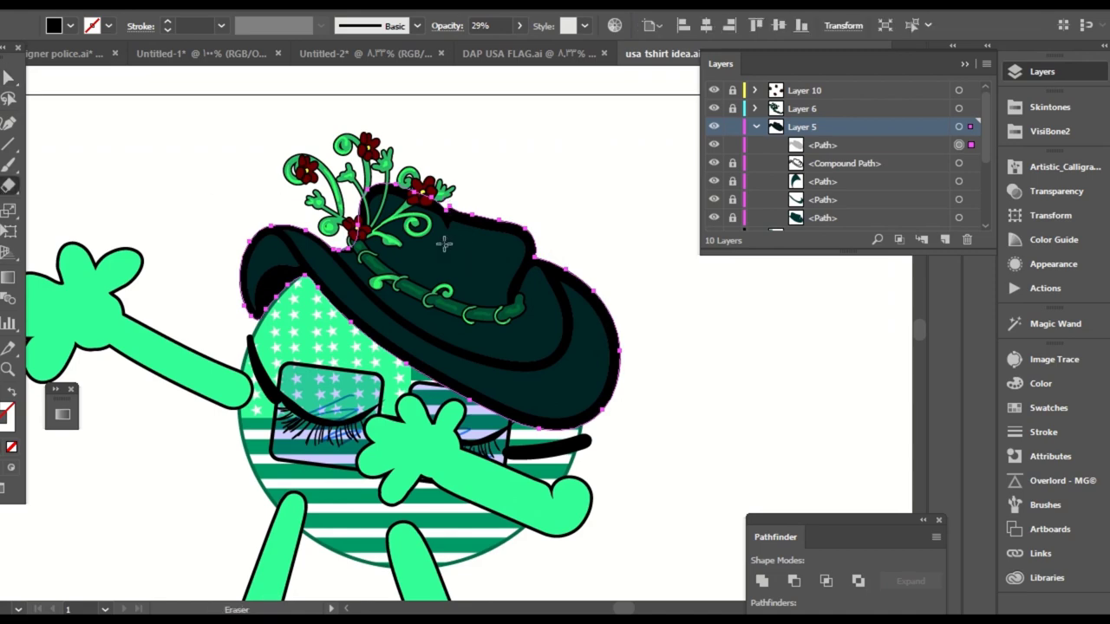
{"action": "double_click", "coordinate": [8, 185]}
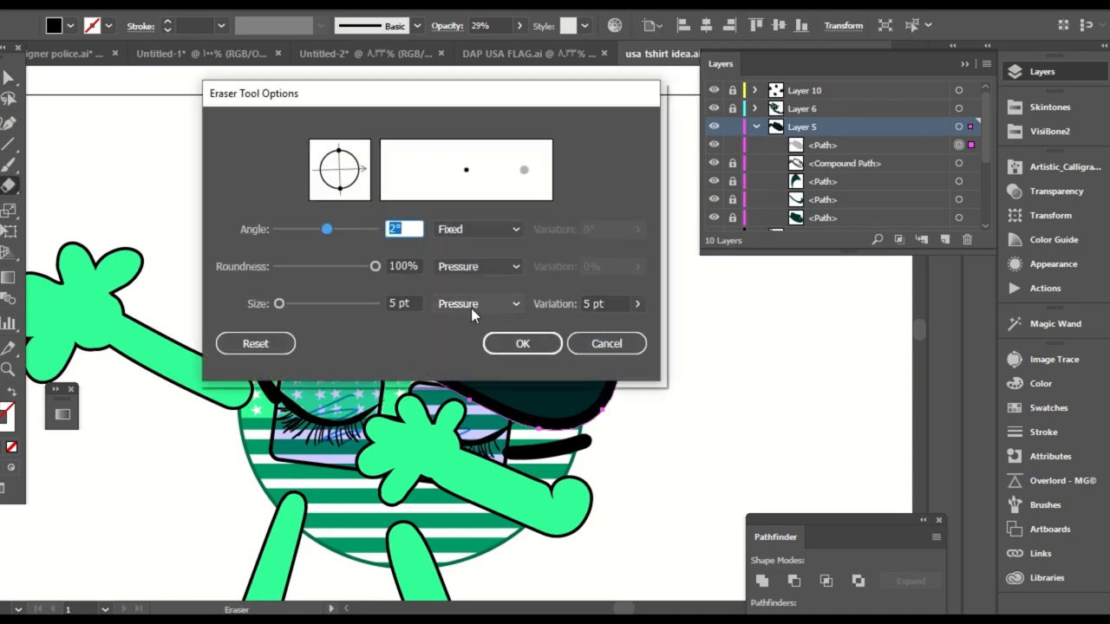
{"action": "left_click", "coordinate": [404, 303]}
{"action": "type", "text": "10"}
{"action": "key", "text": "Tab"}
{"action": "type", "text": "10"}
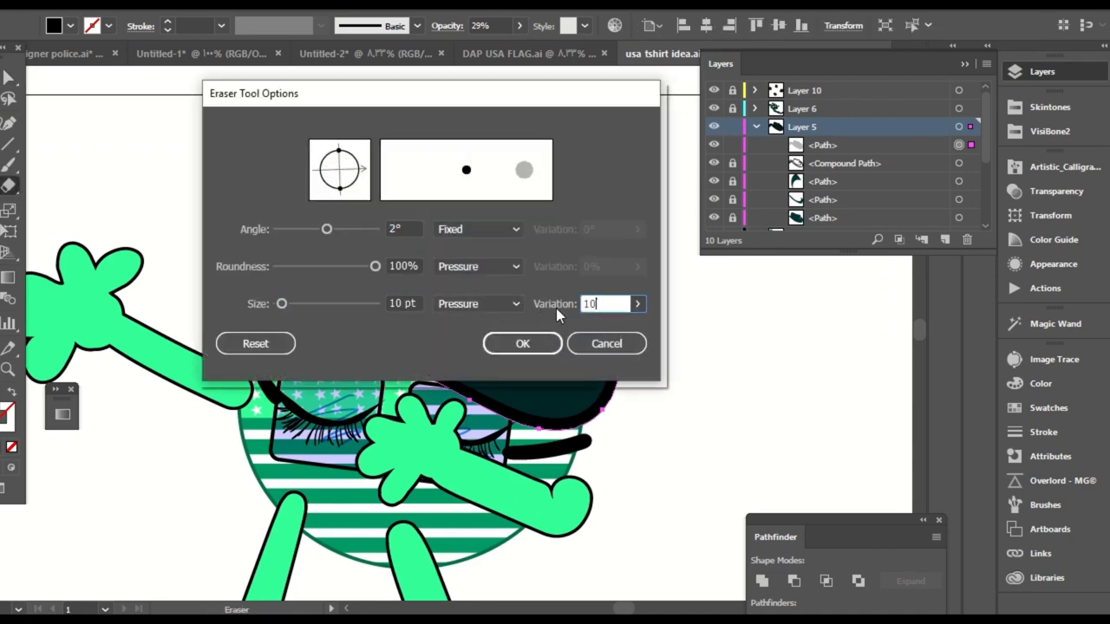
{"action": "key", "text": "Return"}
- Erase highlight streaks from the hat overlay on the crown, along both brim curves and on the brim's upturned edge
{"action": "mouse_move", "coordinate": [487, 273]}
{"action": "left_mouse_down"}
{"action": "mouse_move", "coordinate": [422, 257]}
{"action": "mouse_move", "coordinate": [504, 271]}
{"action": "mouse_move", "coordinate": [482, 246]}
{"action": "mouse_move", "coordinate": [468, 252]}
{"action": "mouse_move", "coordinate": [476, 284]}
{"action": "left_mouse_up"}
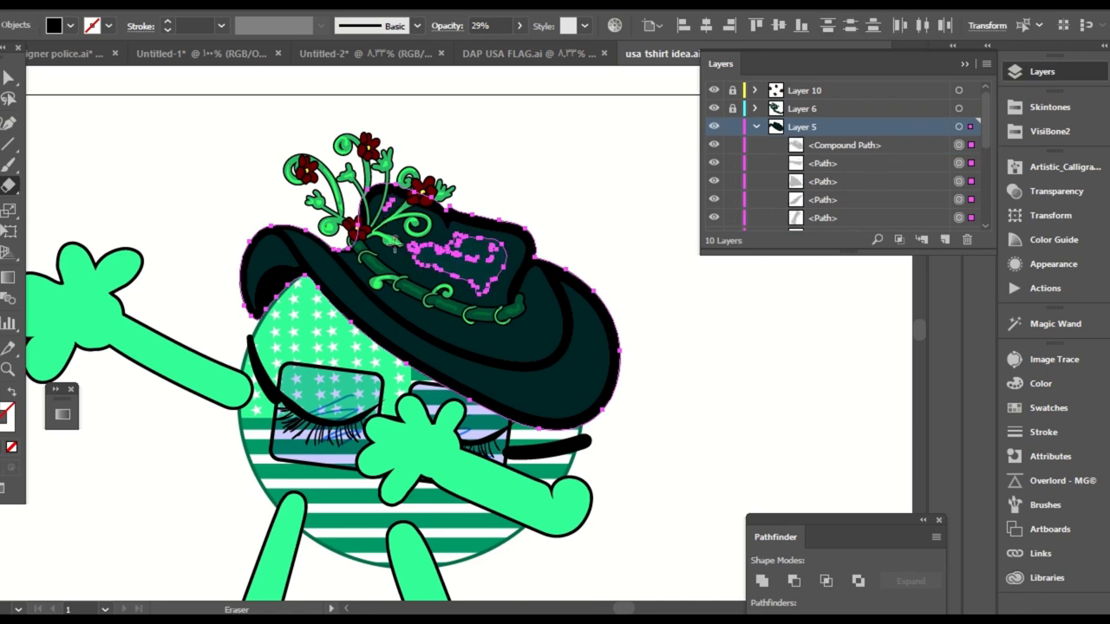
{"action": "left_click_drag", "start_coordinate": [415, 263], "coordinate": [430, 269]}
{"action": "mouse_move", "coordinate": [568, 286]}
{"action": "left_mouse_down"}
{"action": "mouse_move", "coordinate": [549, 248]}
{"action": "mouse_move", "coordinate": [526, 288]}
{"action": "mouse_move", "coordinate": [463, 303]}
{"action": "left_mouse_up"}
{"action": "left_click_drag", "start_coordinate": [416, 284], "coordinate": [377, 259]}
{"action": "mouse_move", "coordinate": [572, 299]}
{"action": "left_mouse_down"}
{"action": "mouse_move", "coordinate": [519, 355]}
{"action": "mouse_move", "coordinate": [451, 338]}
{"action": "mouse_move", "coordinate": [389, 302]}
{"action": "mouse_move", "coordinate": [295, 215]}
{"action": "mouse_move", "coordinate": [236, 248]}
{"action": "left_mouse_up"}
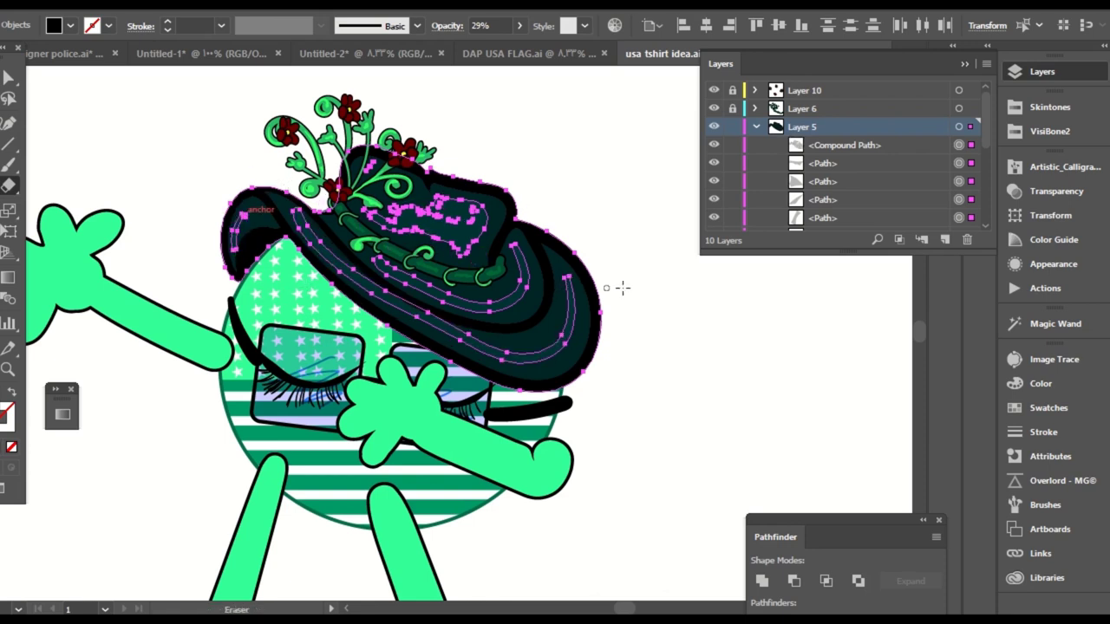
{"action": "key", "text": "v"}
{"action": "left_click", "coordinate": [697, 359]}
- Reshape the edges of the outer brim highlight with the Pencil tool and select the inner brim highlight to check it
{"action": "mouse_move", "coordinate": [698, 360]}
{"action": "left_mouse_down"}
{"action": "mouse_move", "coordinate": [723, 333]}
{"action": "mouse_move", "coordinate": [722, 343]}
{"action": "left_mouse_up"}
{"action": "left_click", "coordinate": [586, 331]}
{"action": "key", "text": "n"}
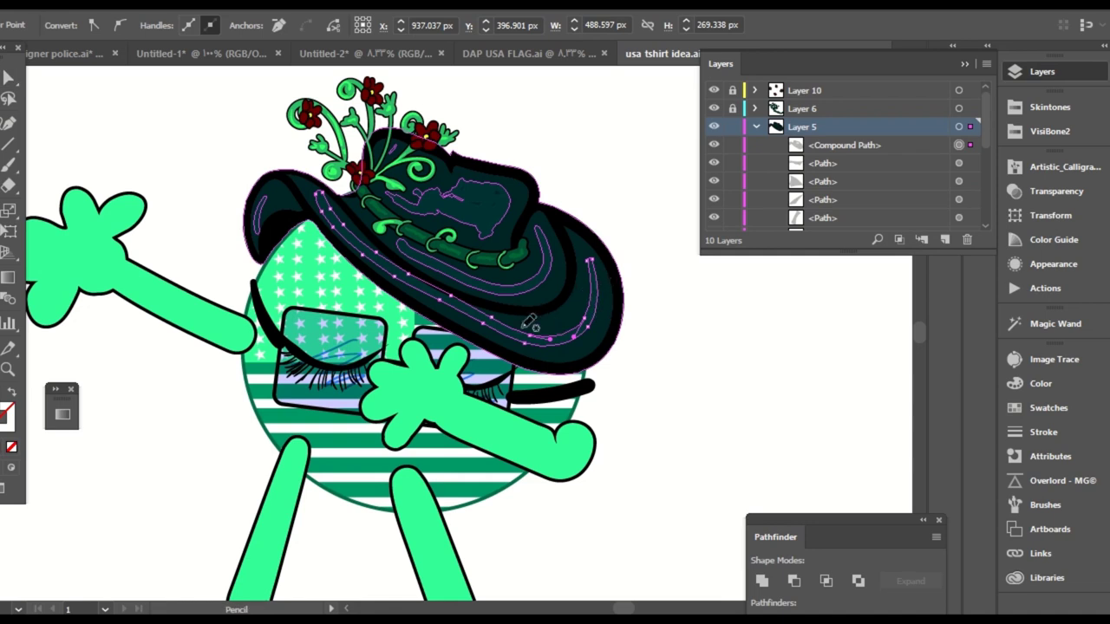
{"action": "left_click_drag", "start_coordinate": [563, 326], "coordinate": [584, 295]}
{"action": "mouse_move", "coordinate": [503, 324]}
{"action": "left_mouse_down"}
{"action": "mouse_move", "coordinate": [562, 317]}
{"action": "mouse_move", "coordinate": [591, 265]}
{"action": "mouse_move", "coordinate": [586, 315]}
{"action": "mouse_move", "coordinate": [602, 295]}
{"action": "mouse_move", "coordinate": [548, 344]}
{"action": "left_mouse_up"}
{"action": "key", "text": "ctrl+z"}
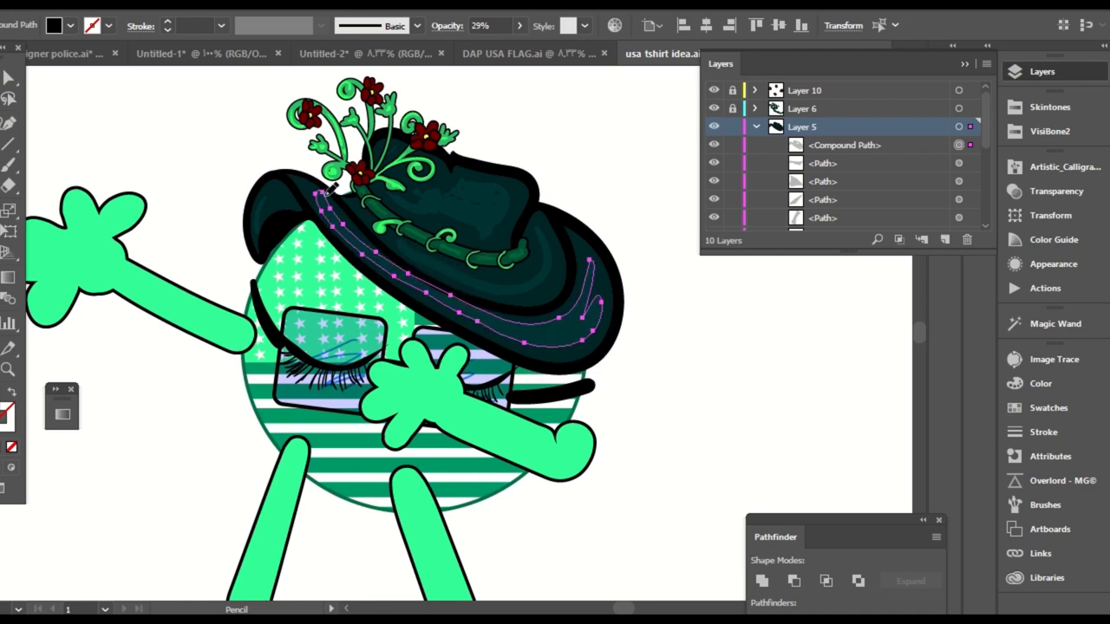
{"action": "left_click", "coordinate": [528, 282], "text": "ctrl"}
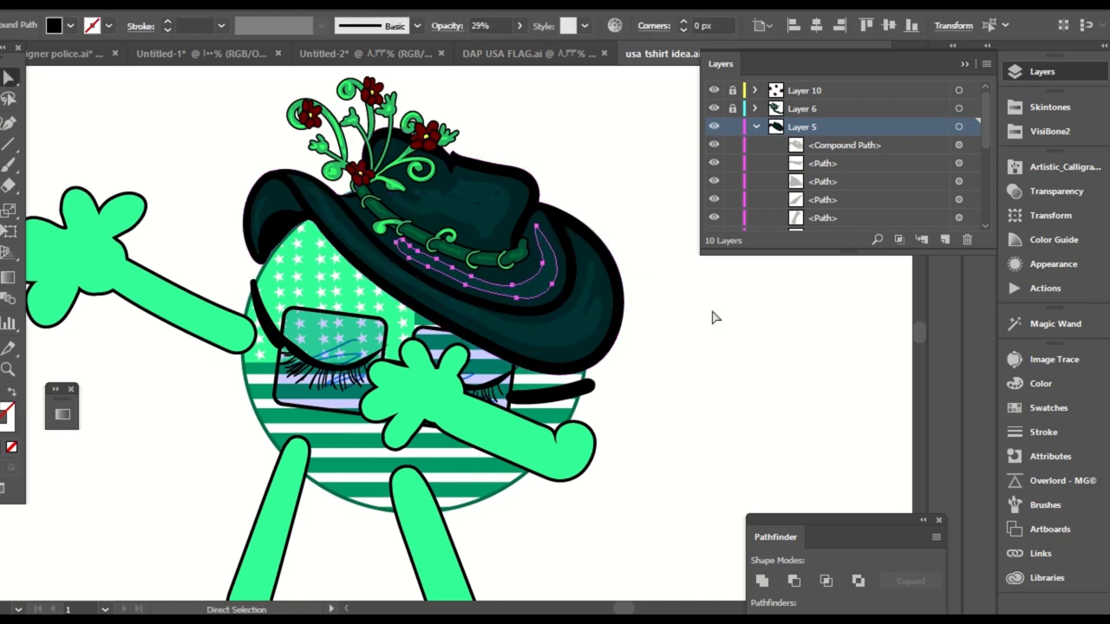
{"action": "left_click", "coordinate": [751, 306], "text": "ctrl"}
- Lock Layer 5, unlock Layer 9, and duplicate all its limb artwork in place
{"action": "left_click_drag", "start_coordinate": [735, 380], "coordinate": [732, 342]}
{"action": "left_click", "coordinate": [734, 128]}
{"action": "left_click", "coordinate": [732, 145]}
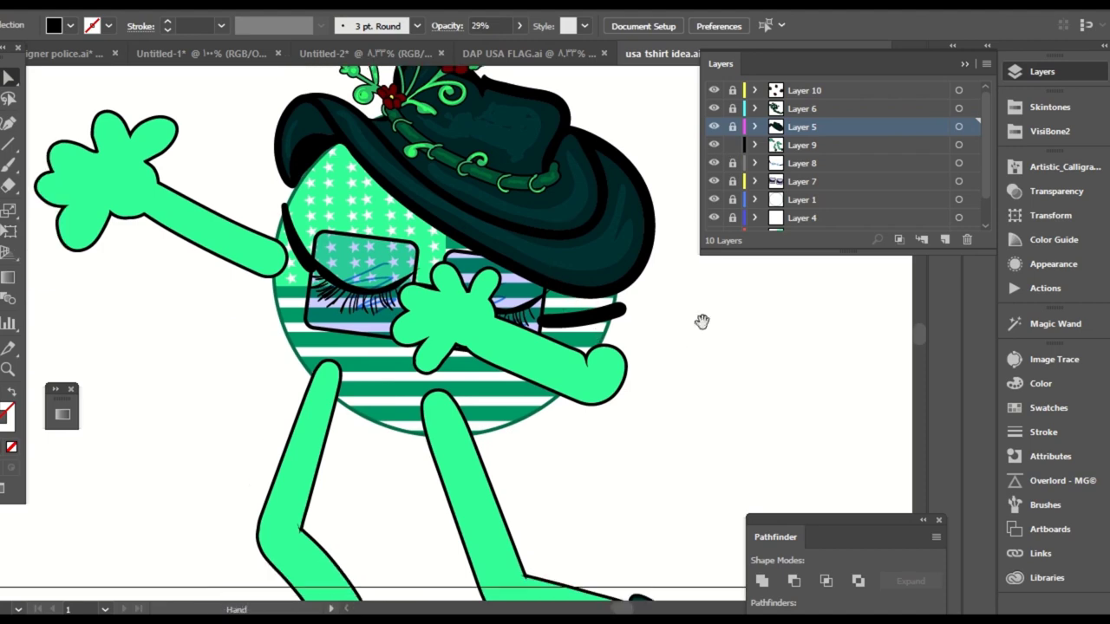
{"action": "left_click", "coordinate": [960, 145]}
{"action": "key", "text": "ctrl+minus"}
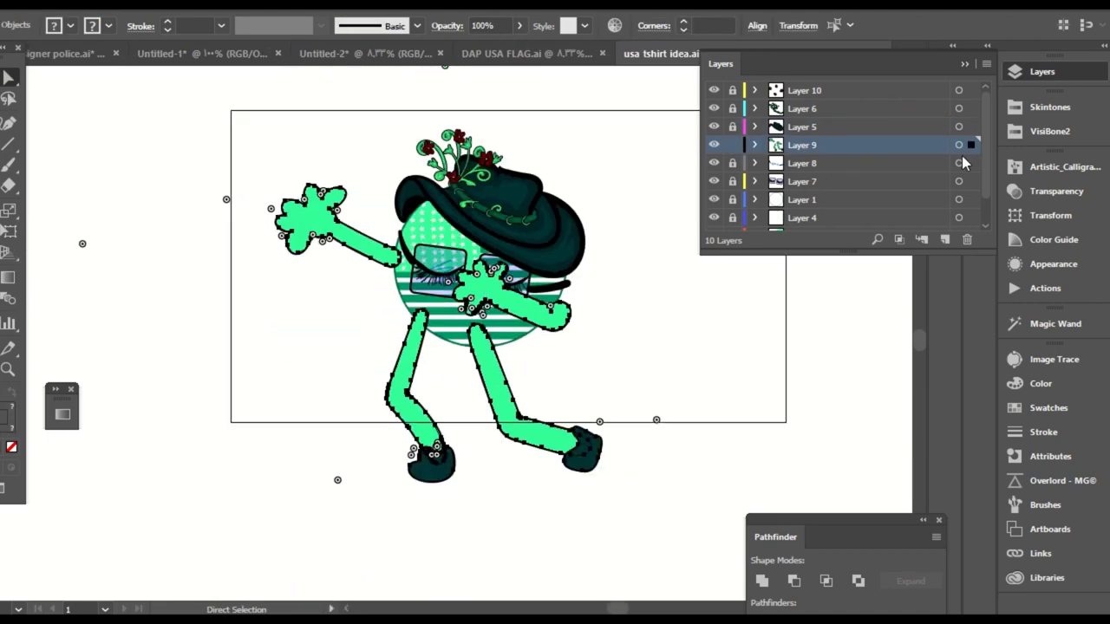
{"action": "key", "text": "ctrl+plus"}
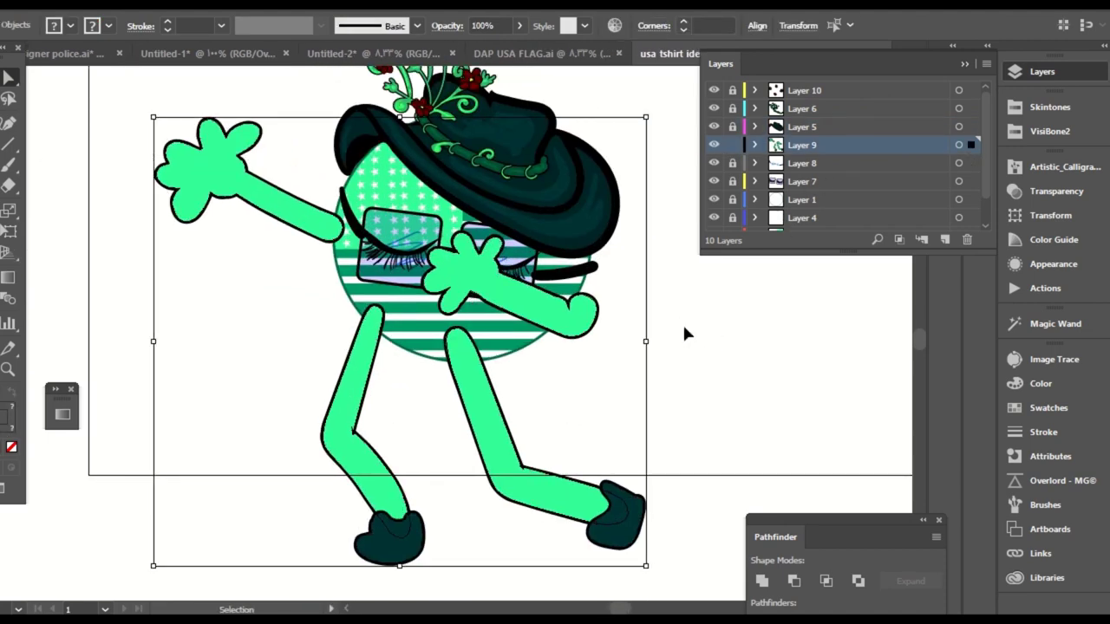
- Give the copy of the arm crossing the face the vine overlay's purple fill at 25% opacity with no stroke
{"action": "key", "text": "v"}
{"action": "left_click", "coordinate": [598, 304]}
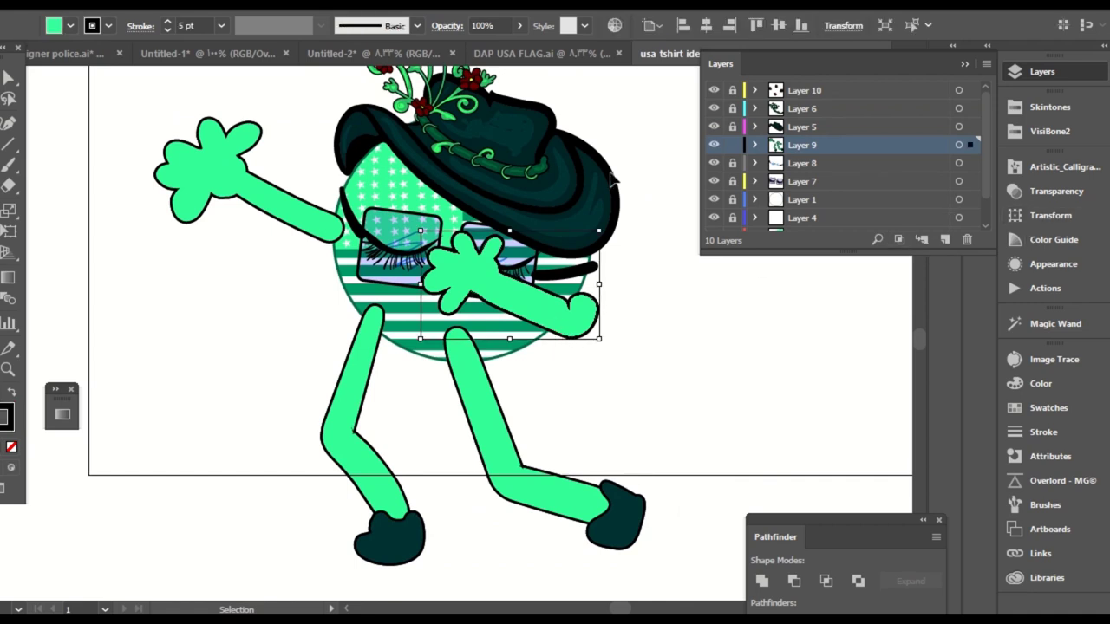
{"action": "key", "text": "i"}
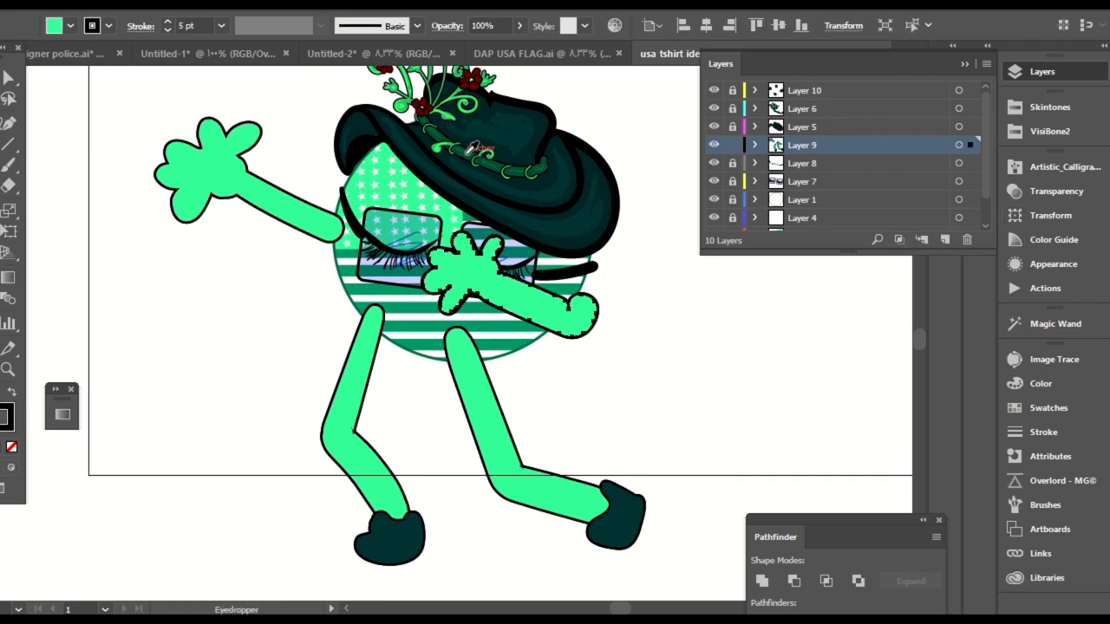
{"action": "left_click", "coordinate": [525, 167]}
{"action": "left_click", "coordinate": [645, 326]}
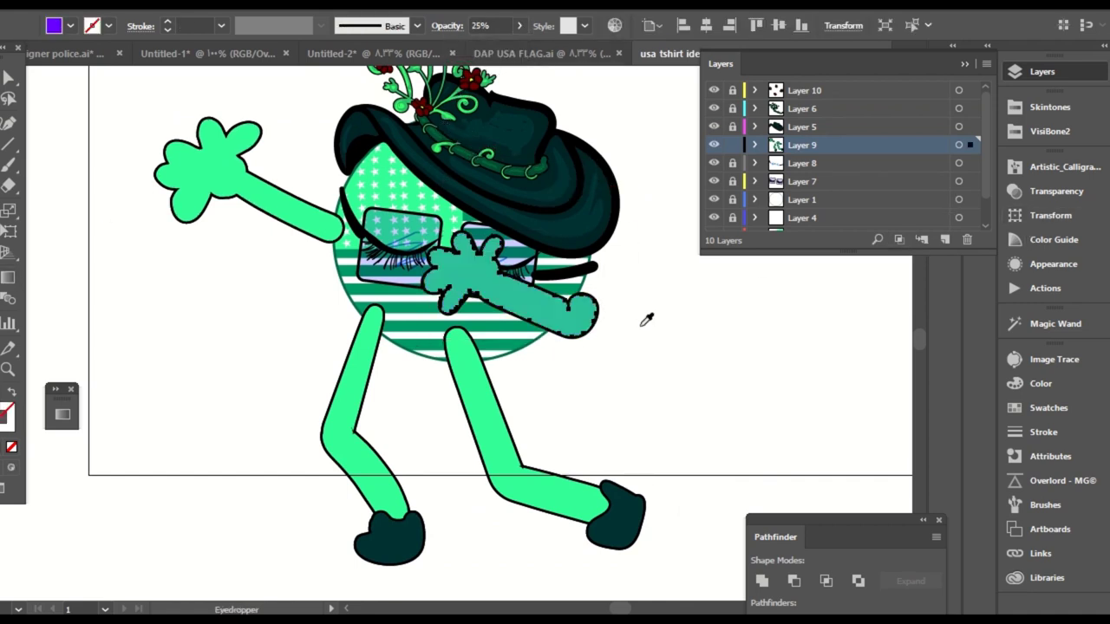
{"action": "key", "text": "v"}
{"action": "key", "text": "a"}
{"action": "left_click", "coordinate": [718, 322]}
- Erase highlights from the overlay of the arm crossing the face, along the forearm, palm, fingers and elbow
{"action": "key", "text": "ctrl+equal"}
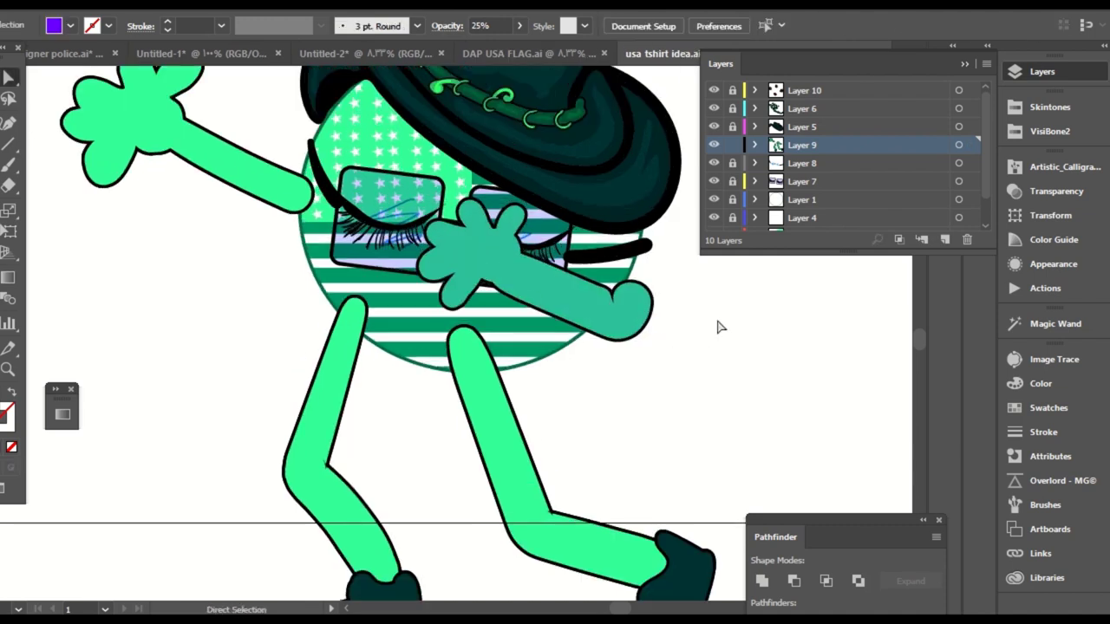
{"action": "left_click_drag", "start_coordinate": [677, 310], "coordinate": [641, 321]}
{"action": "left_click", "coordinate": [528, 313]}
{"action": "left_click", "coordinate": [8, 186]}
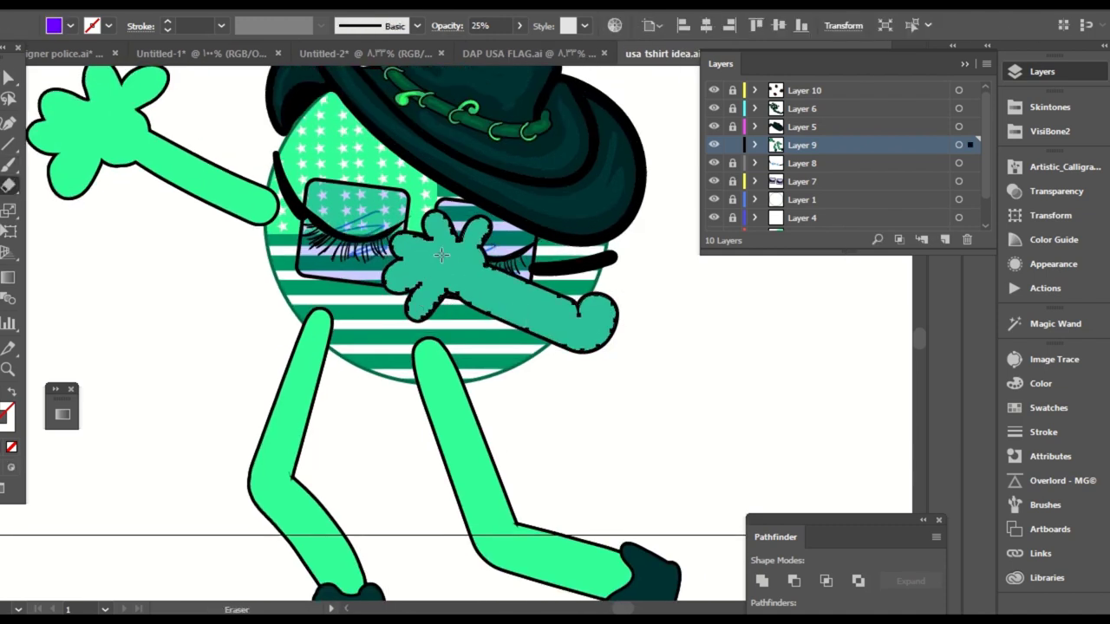
{"action": "mouse_move", "coordinate": [469, 266]}
{"action": "left_mouse_down"}
{"action": "mouse_move", "coordinate": [580, 326]}
{"action": "mouse_move", "coordinate": [440, 262]}
{"action": "left_mouse_up"}
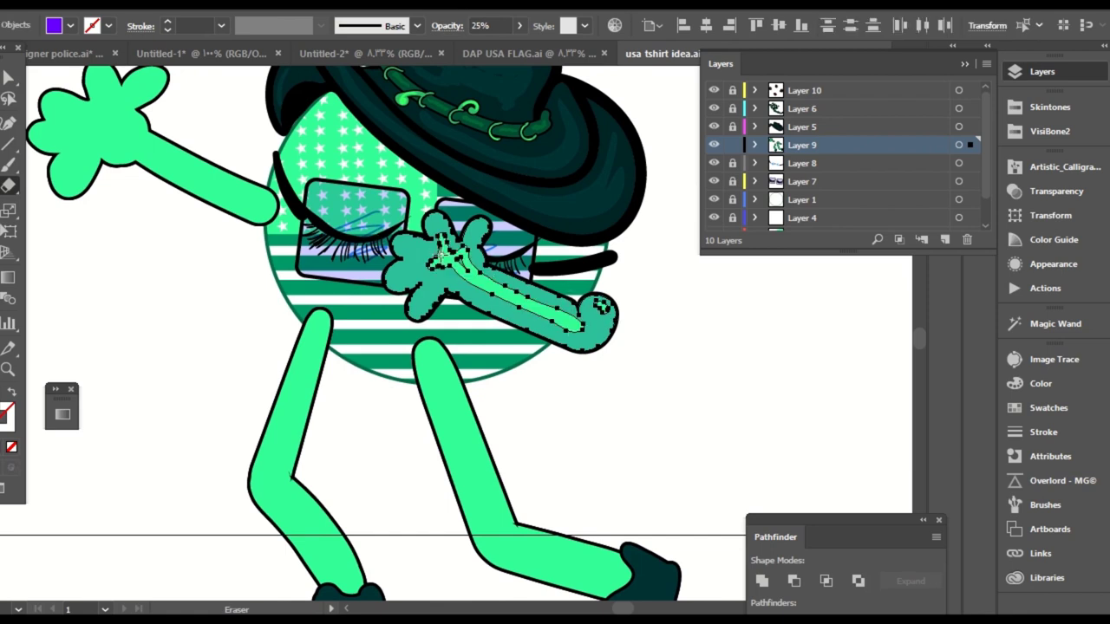
{"action": "mouse_move", "coordinate": [432, 263]}
{"action": "left_mouse_down"}
{"action": "mouse_move", "coordinate": [429, 294]}
{"action": "mouse_move", "coordinate": [457, 279]}
{"action": "mouse_move", "coordinate": [523, 308]}
{"action": "left_mouse_up"}
- Delete the stray overlay fragments left inside the palm highlight of the arm crossing the face
{"action": "key", "text": "a"}
{"action": "left_click", "coordinate": [639, 331]}
{"action": "left_click", "coordinate": [451, 269]}
{"action": "key", "text": "Delete"}
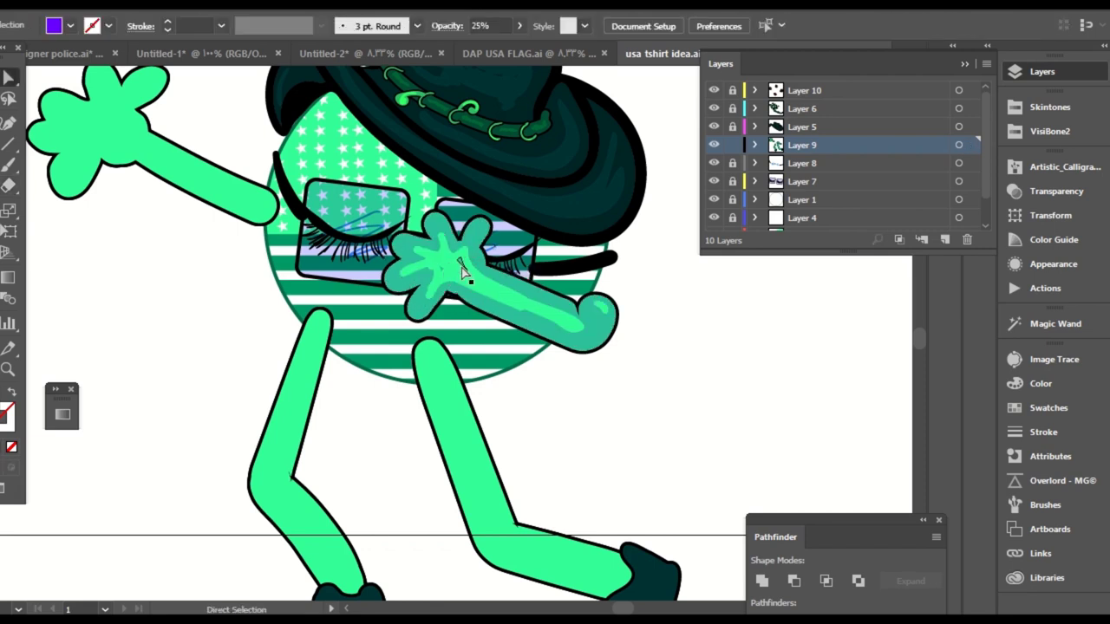
- Smooth the edges of the hand and forearm highlight on the arm crossing the face with the Pencil tool
{"action": "left_click", "coordinate": [499, 289]}
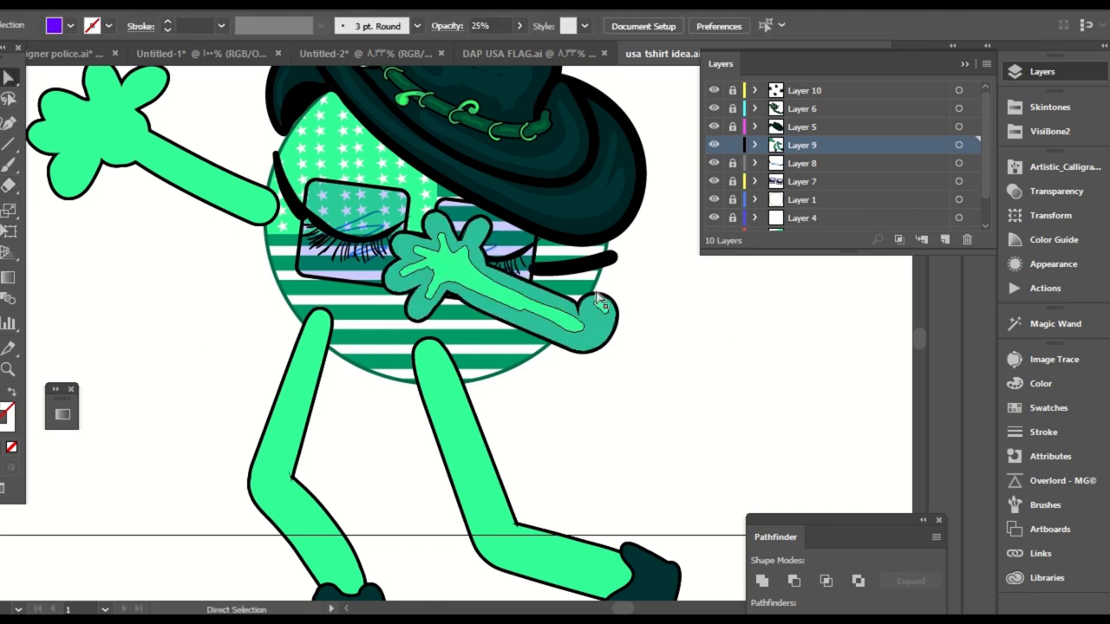
{"action": "left_click", "coordinate": [491, 281]}
{"action": "key", "text": "n"}
{"action": "left_click_drag", "start_coordinate": [470, 252], "coordinate": [437, 248]}
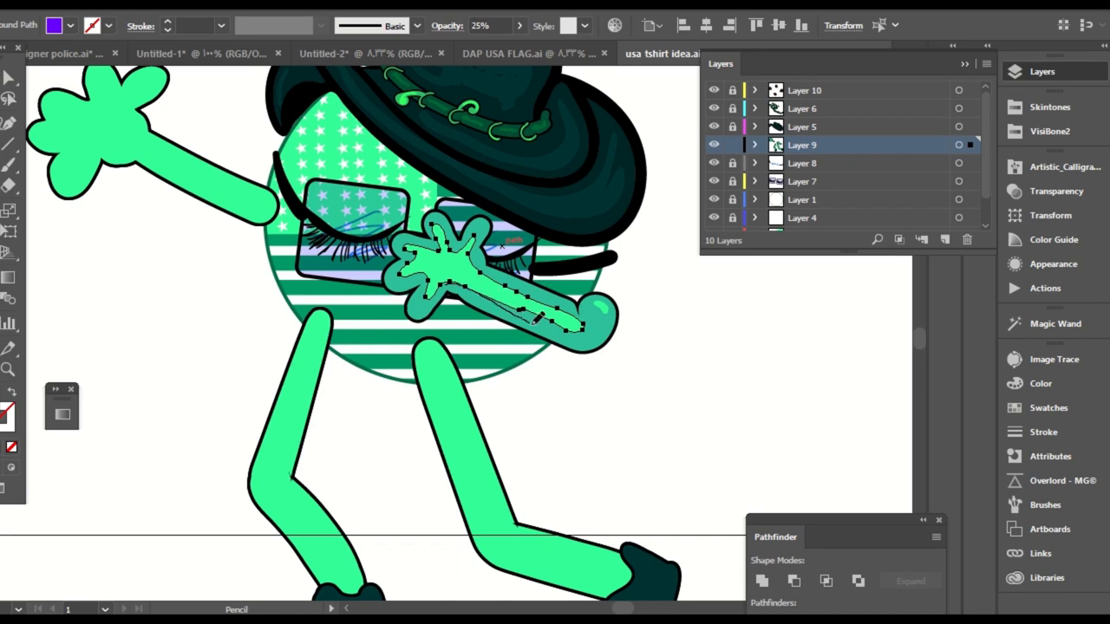
{"action": "left_click_drag", "start_coordinate": [581, 321], "coordinate": [572, 314]}
{"action": "key", "text": "a"}
{"action": "left_click", "coordinate": [710, 341]}
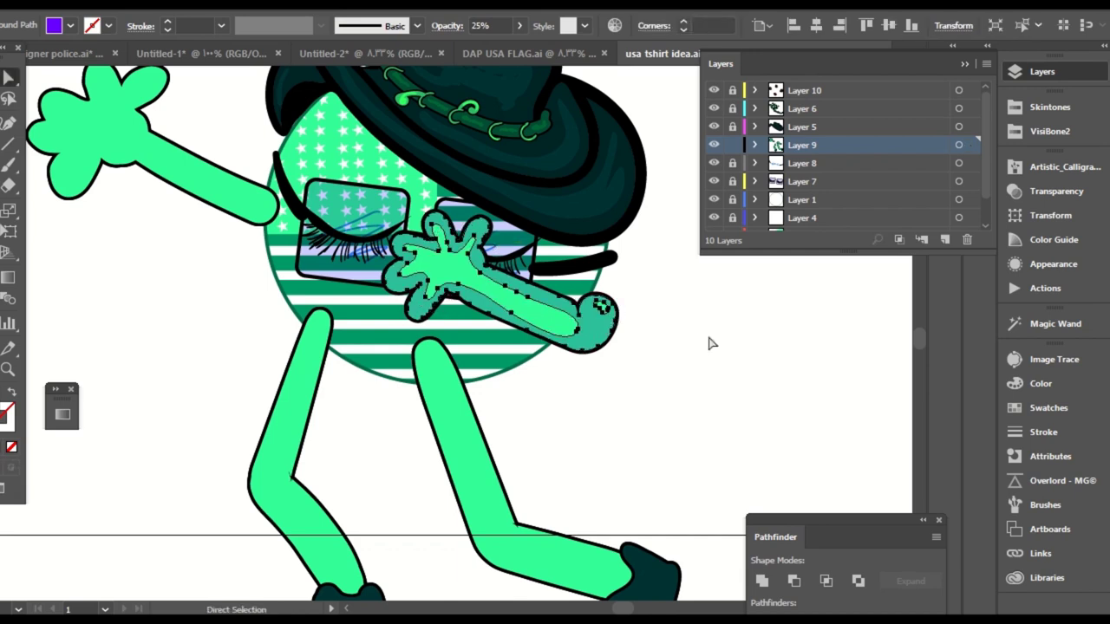
- Apply the finished arm overlay's purple fill at 25% opacity to the copy of the outstretched arm
{"action": "left_click_drag", "start_coordinate": [139, 279], "coordinate": [304, 382]}
{"action": "key", "text": "a"}
{"action": "left_click", "coordinate": [363, 281]}
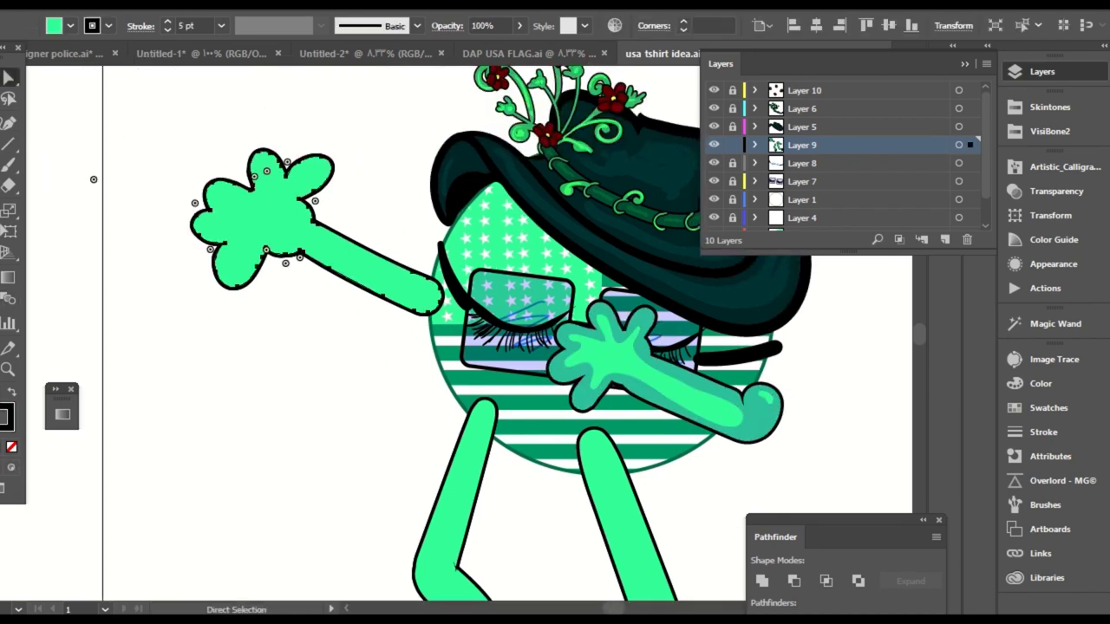
{"action": "key", "text": "v"}
{"action": "left_click", "coordinate": [362, 293]}
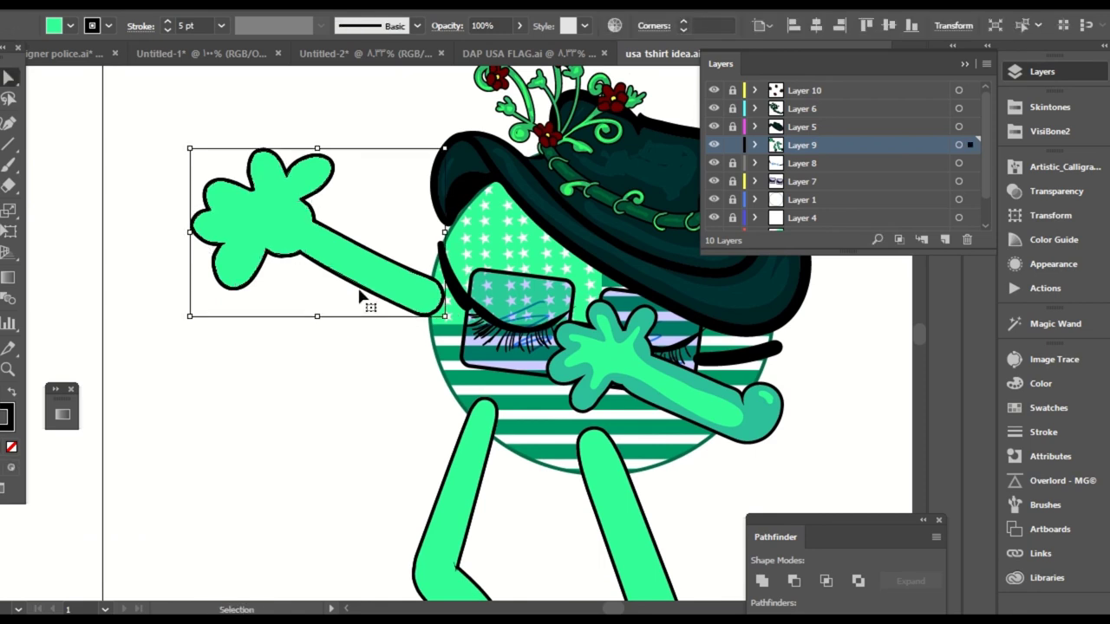
{"action": "key", "text": "i"}
{"action": "left_click", "coordinate": [687, 375]}
{"action": "left_click", "coordinate": [756, 411]}
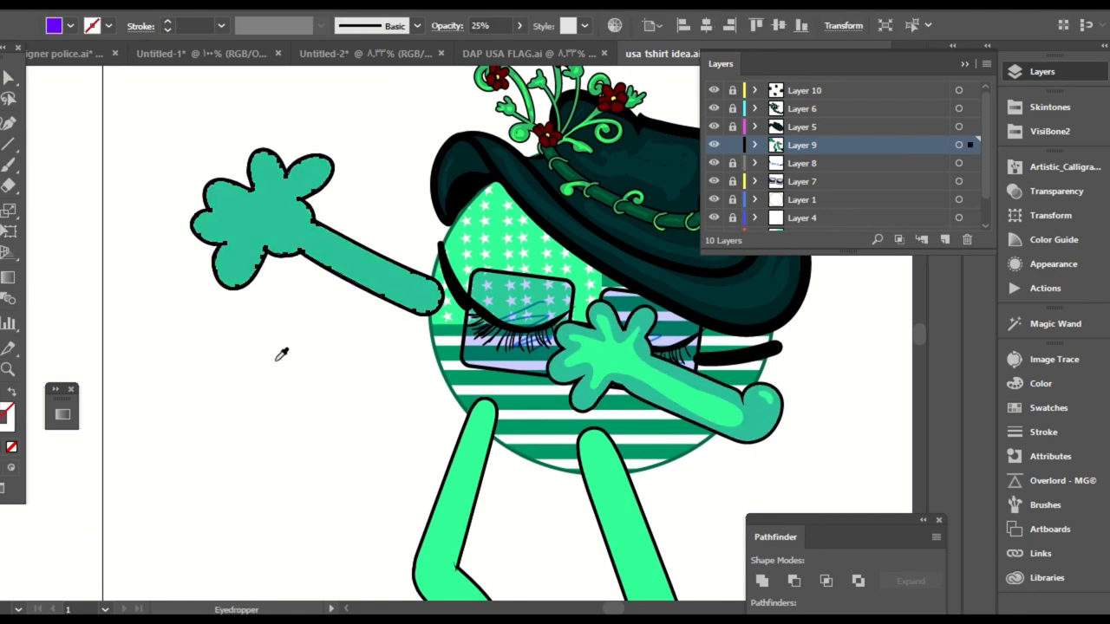
- Erase highlights from the outstretched arm's overlay across the palm, fingertips and forearm
{"action": "key", "text": "a"}
{"action": "left_click", "coordinate": [352, 298]}
{"action": "left_click", "coordinate": [378, 282]}
{"action": "left_click", "coordinate": [8, 185]}
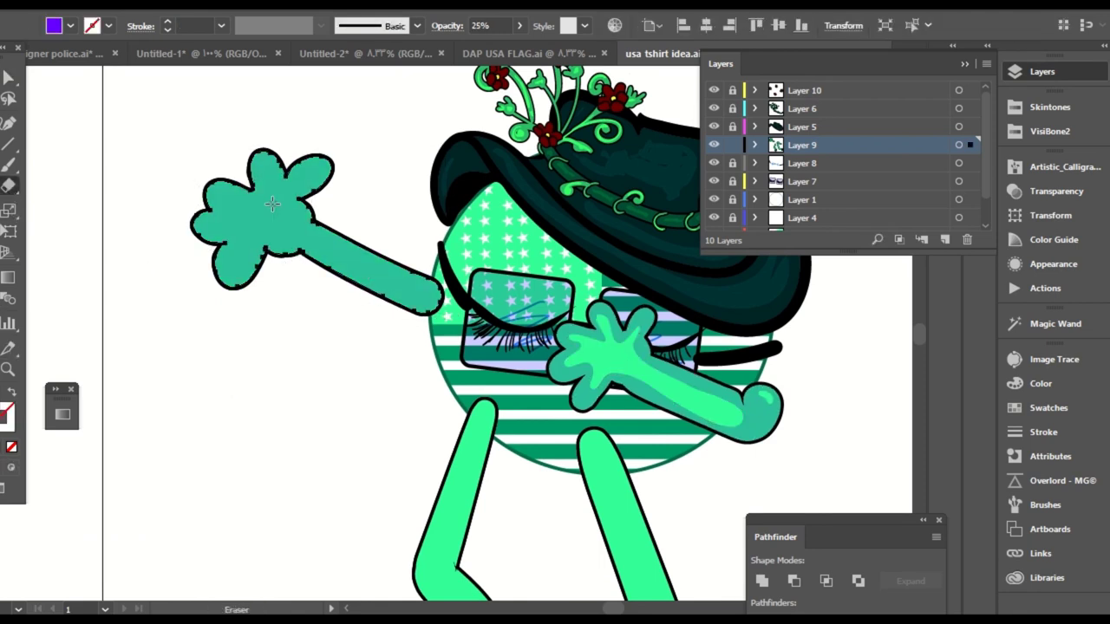
{"action": "mouse_move", "coordinate": [272, 204]}
{"action": "left_mouse_down"}
{"action": "mouse_move", "coordinate": [263, 228]}
{"action": "mouse_move", "coordinate": [276, 198]}
{"action": "left_mouse_up"}
{"action": "key", "text": "ctrl+z"}
{"action": "key", "text": "ctrl+z"}
{"action": "left_click_drag", "start_coordinate": [263, 227], "coordinate": [235, 215]}
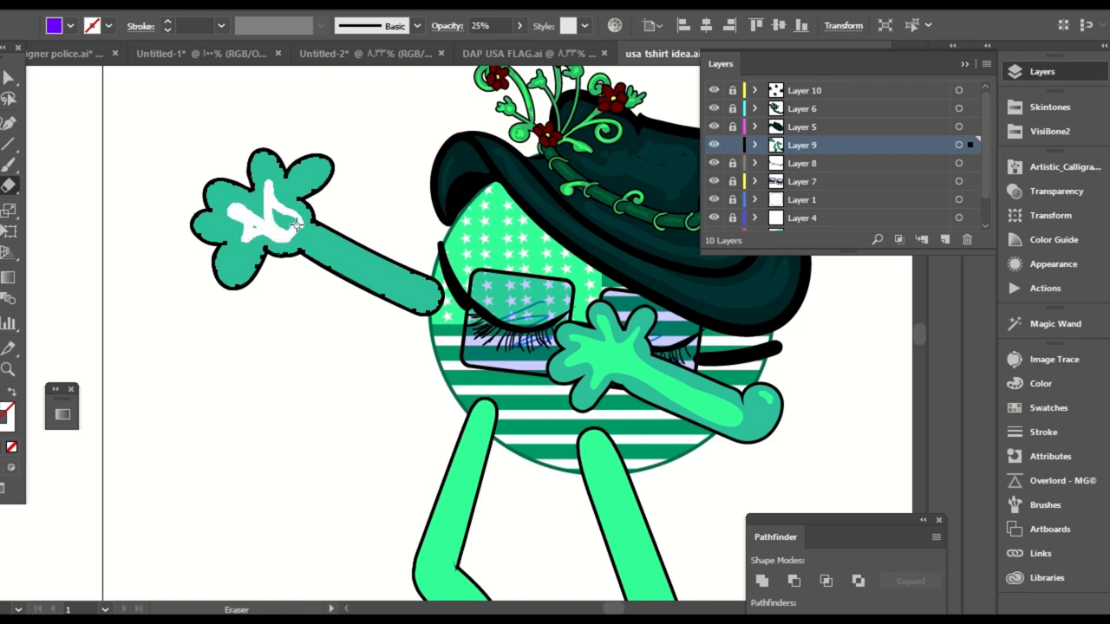
{"action": "mouse_move", "coordinate": [297, 234]}
{"action": "left_mouse_down"}
{"action": "mouse_move", "coordinate": [382, 286]}
{"action": "mouse_move", "coordinate": [399, 285]}
{"action": "mouse_move", "coordinate": [308, 234]}
{"action": "left_mouse_up"}
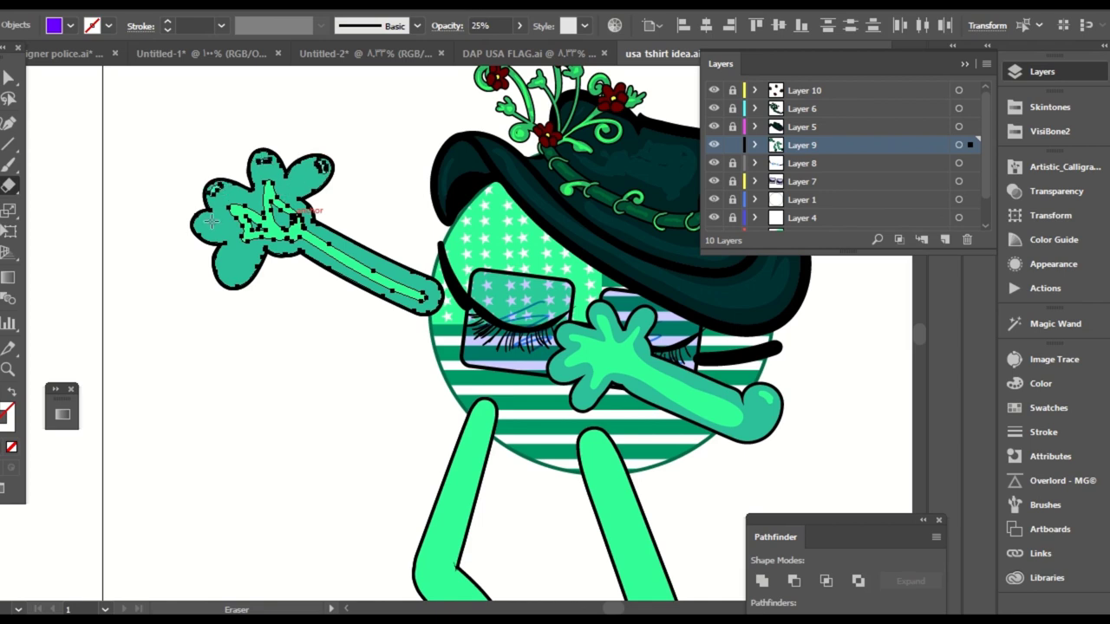
- Delete the stray overlay fragments inside the outstretched hand's palm highlight
{"action": "key", "text": "a"}
{"action": "left_click", "coordinate": [306, 317]}
{"action": "left_click", "coordinate": [252, 228]}
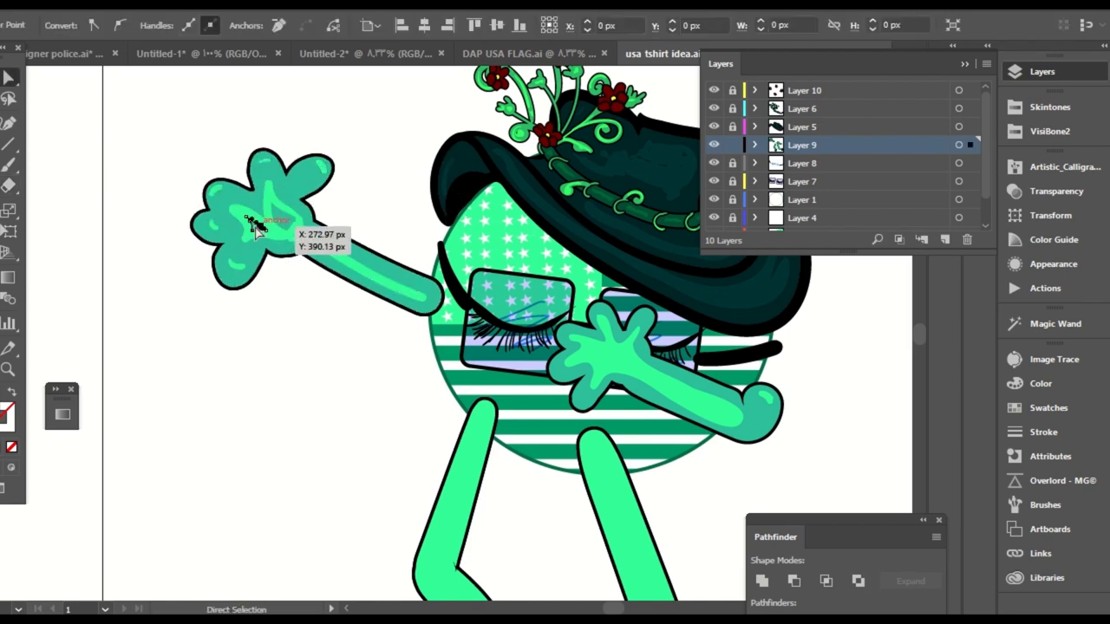
{"action": "left_click", "coordinate": [269, 222]}
{"action": "key", "text": "Delete"}
- Refine the outstretched hand's palm highlight with the Pencil tool and deselect it
{"action": "left_click", "coordinate": [371, 270]}
{"action": "key", "text": "n"}
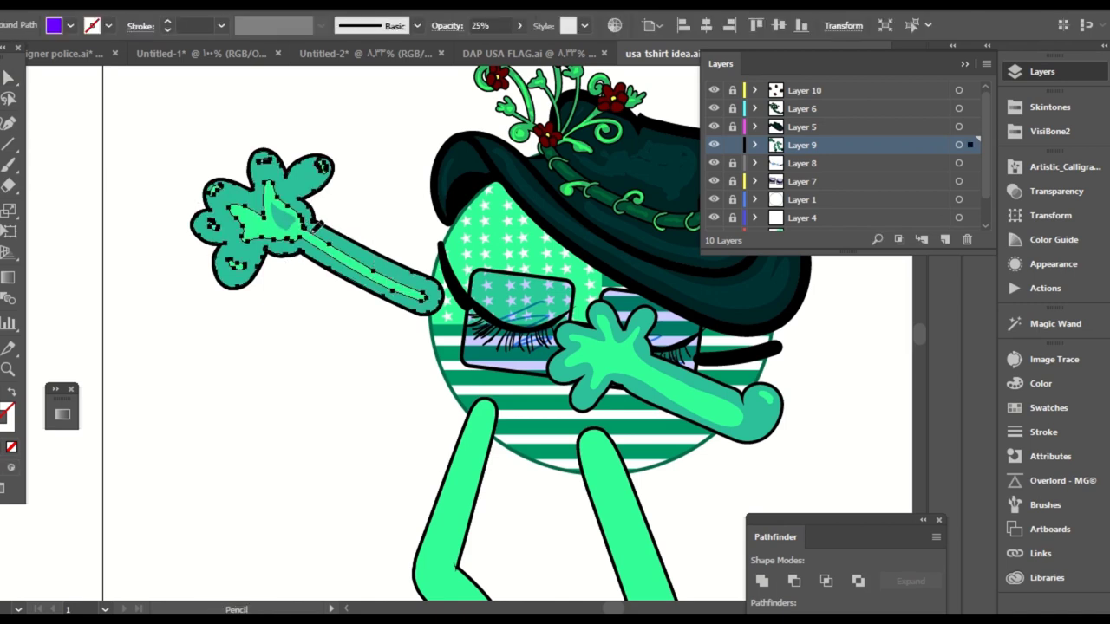
{"action": "key", "text": "ctrl+shift+a"}
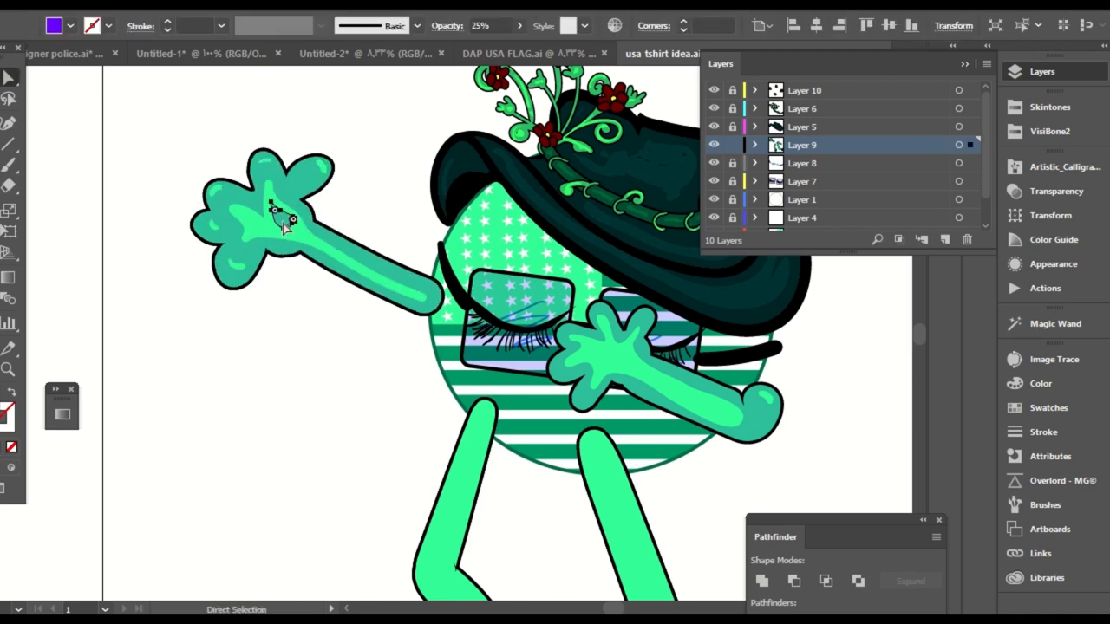
{"action": "key", "text": "a"}
{"action": "left_click", "coordinate": [322, 194]}
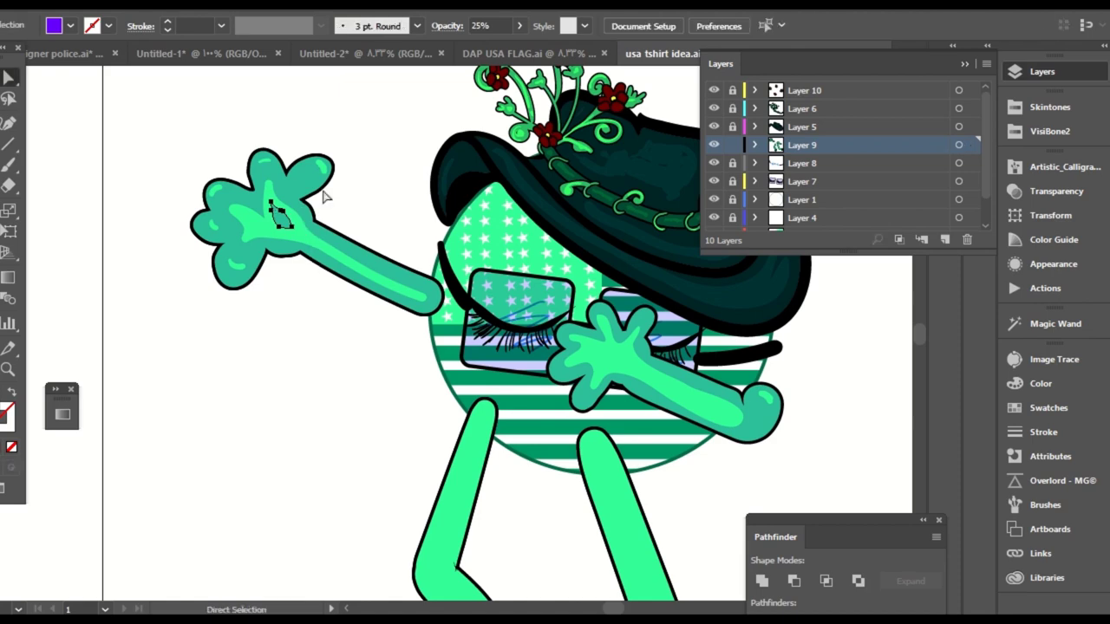
- Apply the arm overlay's purple fill at 25% opacity to the copy of the leg stretched out to the right
{"action": "left_click_drag", "start_coordinate": [394, 402], "coordinate": [324, 352]}
{"action": "key", "text": "ctrl+minus"}
{"action": "key", "text": "ctrl+minus"}
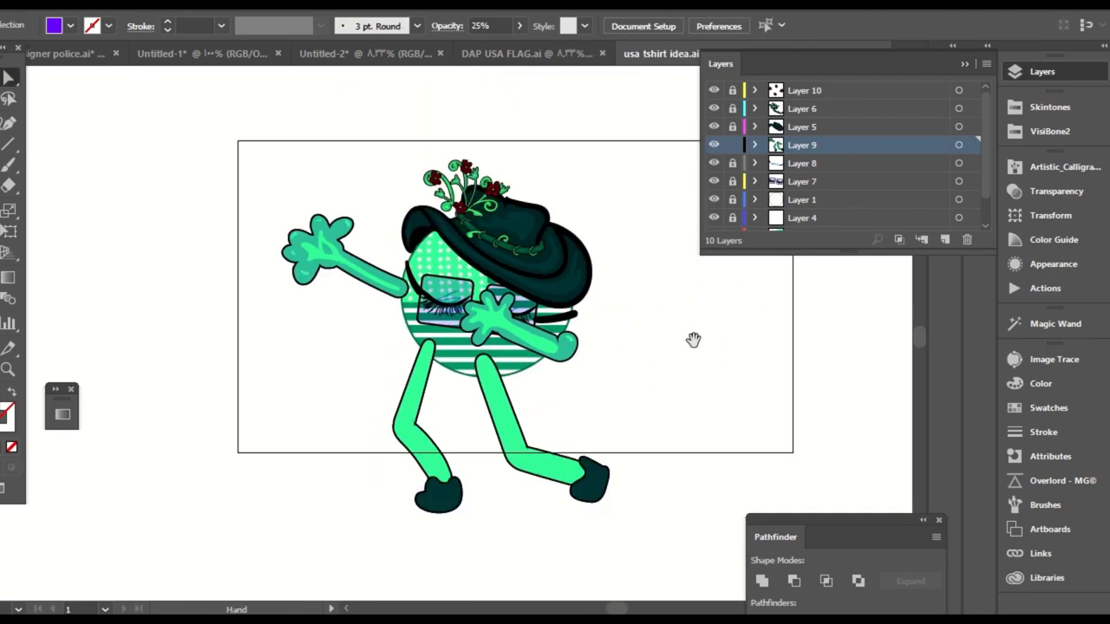
{"action": "left_click_drag", "start_coordinate": [695, 341], "coordinate": [685, 275]}
{"action": "key", "text": "ctrl+plus"}
{"action": "key", "text": "ctrl+plus"}
{"action": "left_click_drag", "start_coordinate": [763, 308], "coordinate": [688, 234]}
{"action": "left_click", "coordinate": [568, 381]}
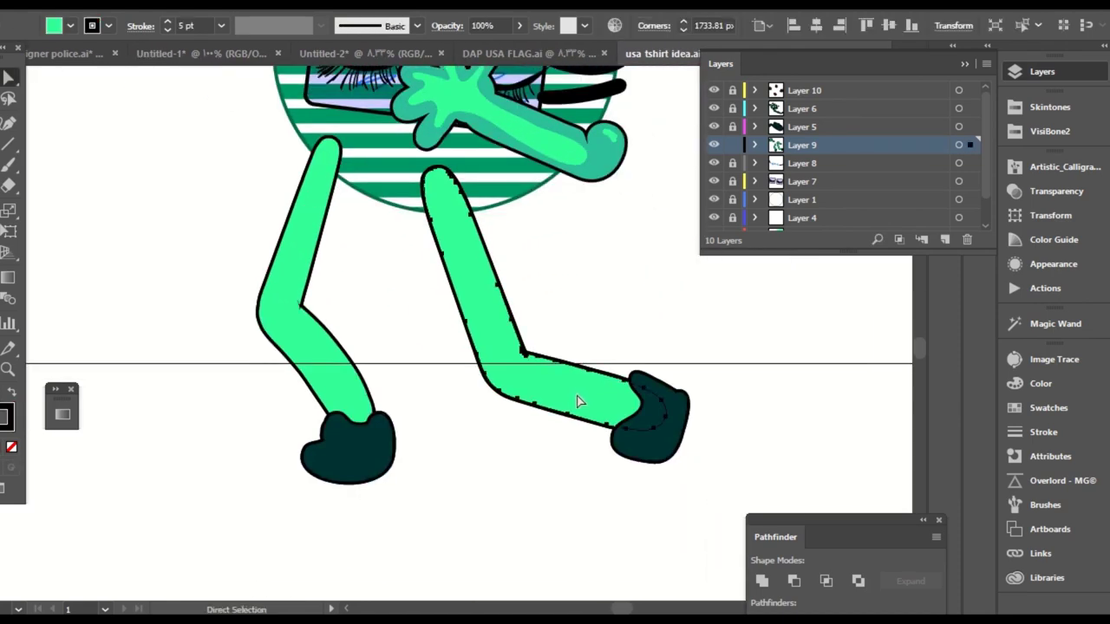
{"action": "key", "text": "ctrl"}
{"action": "key", "text": "i"}
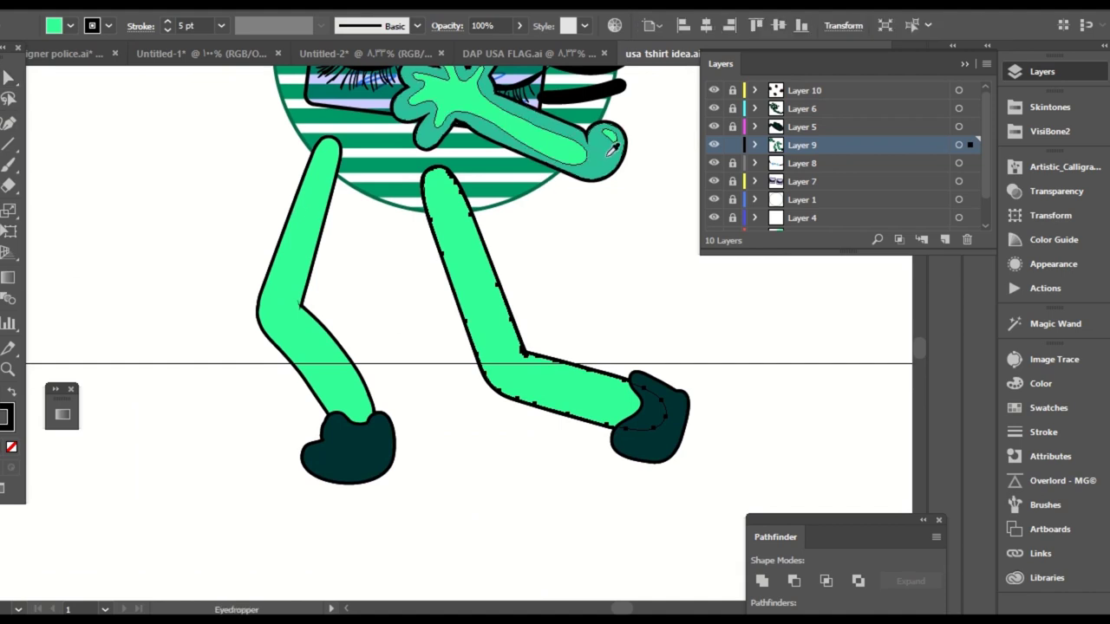
{"action": "left_click", "coordinate": [611, 149]}
{"action": "key", "text": "a"}
{"action": "left_click", "coordinate": [664, 259]}
- Erase a long highlight from the overlay on the leg stretched out to the right, running from thigh to ankle
{"action": "left_click_drag", "start_coordinate": [664, 259], "coordinate": [619, 239]}
{"action": "left_click", "coordinate": [431, 274]}
{"action": "key", "text": "shift+e"}
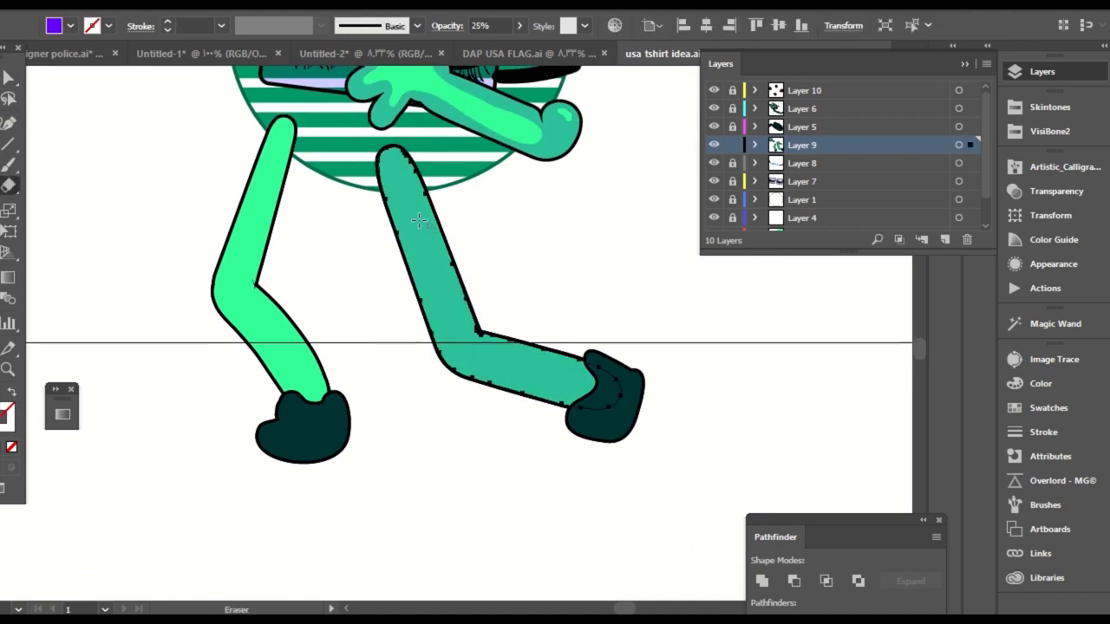
{"action": "mouse_move", "coordinate": [405, 212]}
{"action": "left_mouse_down"}
{"action": "mouse_move", "coordinate": [446, 317]}
{"action": "mouse_move", "coordinate": [533, 381]}
{"action": "mouse_move", "coordinate": [571, 392]}
{"action": "left_mouse_up"}
{"action": "mouse_move", "coordinate": [417, 208]}
{"action": "left_mouse_down"}
{"action": "mouse_move", "coordinate": [465, 332]}
{"action": "mouse_move", "coordinate": [582, 389]}
{"action": "left_mouse_up"}
{"action": "key", "text": "a"}
{"action": "left_click", "coordinate": [574, 324]}
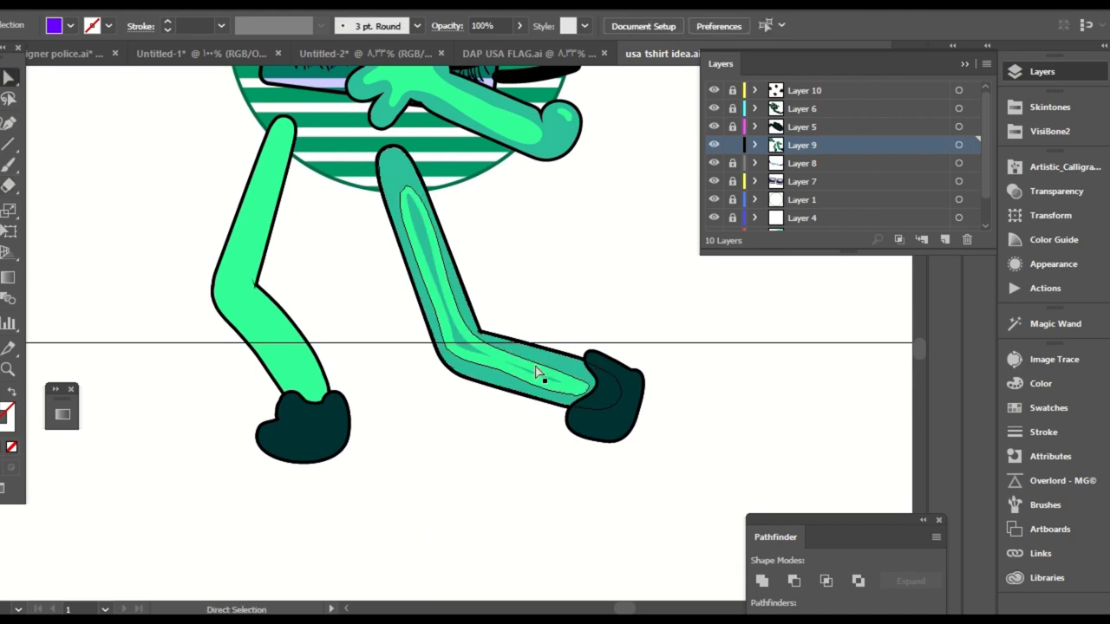
- Delete the leftover overlay slivers inside the stretched leg's highlight and deselect
{"action": "left_click", "coordinate": [540, 372]}
{"action": "key", "text": "Delete"}
{"action": "left_click", "coordinate": [471, 347]}
{"action": "key", "text": "Delete"}
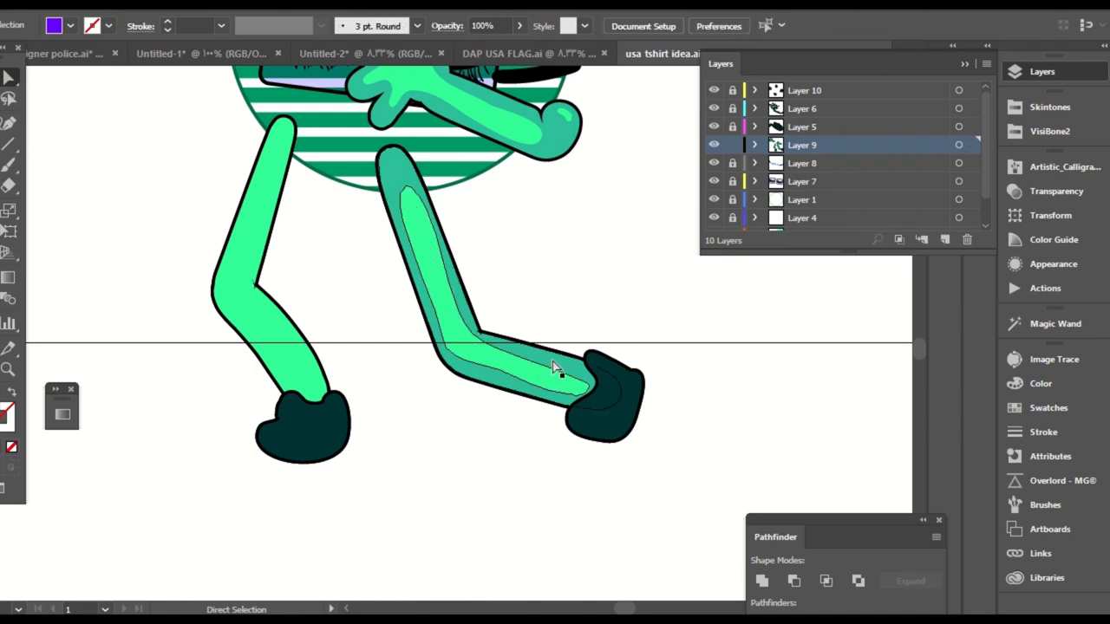
{"action": "left_click", "coordinate": [559, 369]}
{"action": "left_click", "coordinate": [706, 371]}
- Apply the stretched leg overlay's purple fill without a stroke to the copy of the bent left leg
{"action": "left_click", "coordinate": [260, 244]}
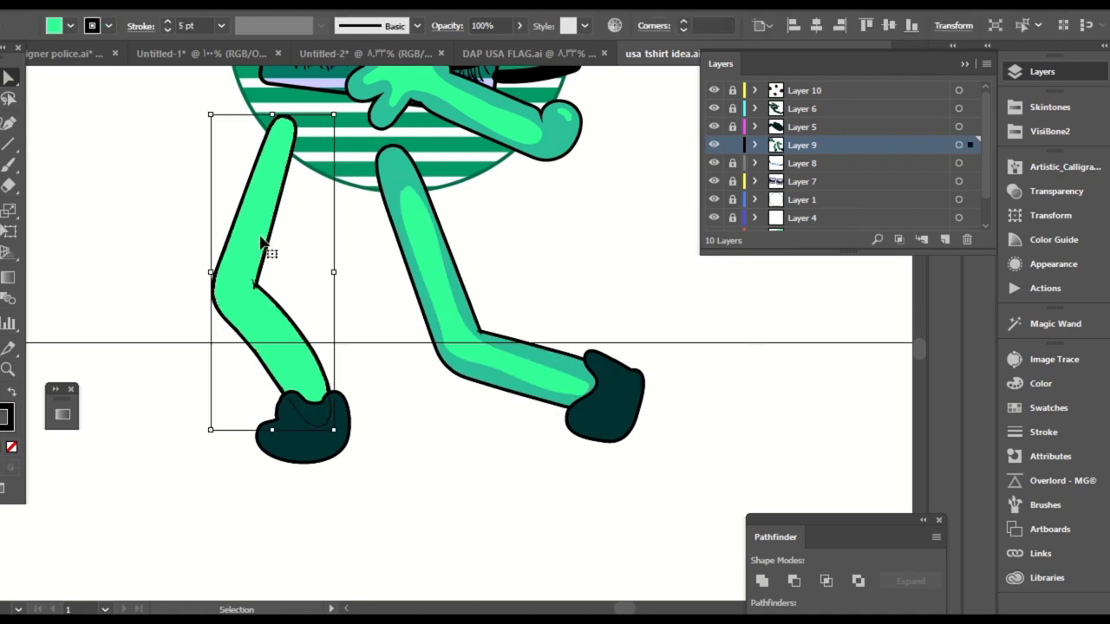
{"action": "key", "text": "i"}
{"action": "left_click", "coordinate": [388, 175]}
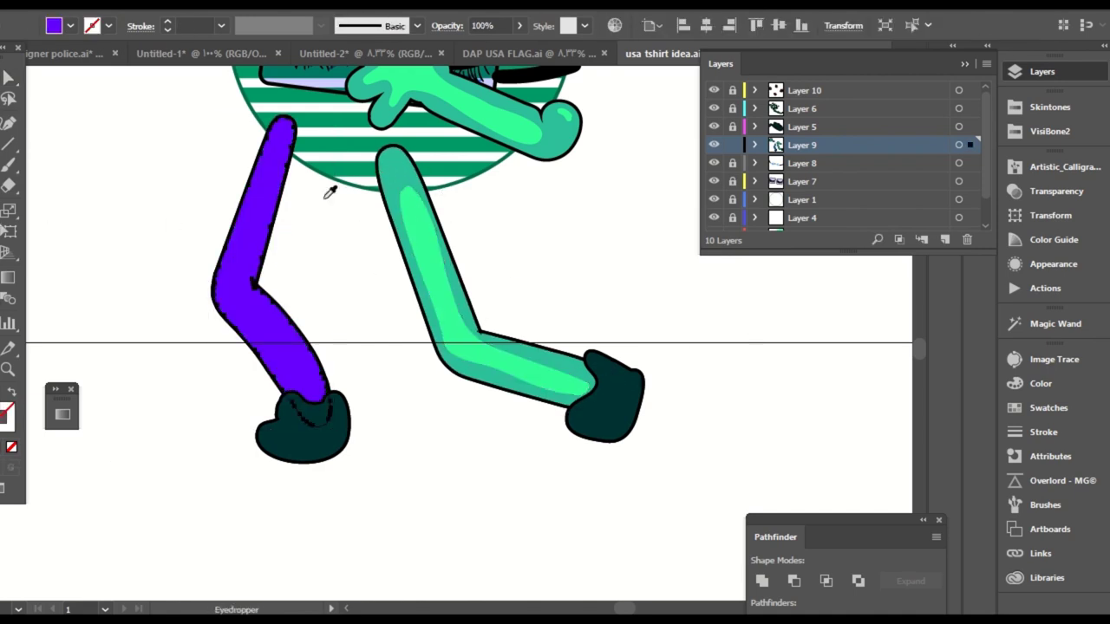
- Set the opacity of the bent left leg's purple overlay to 25%
{"action": "key", "text": "a"}
{"action": "left_click", "coordinate": [324, 200]}
{"action": "left_click", "coordinate": [263, 228]}
{"action": "left_click", "coordinate": [358, 248]}
{"action": "left_click", "coordinate": [400, 182]}
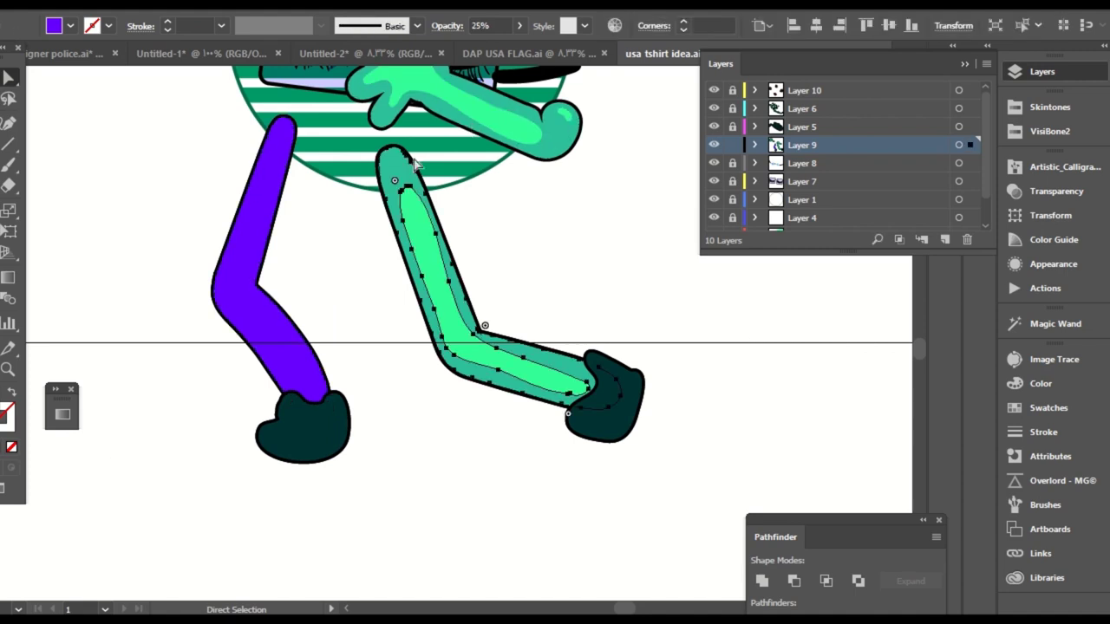
{"action": "left_click", "coordinate": [281, 238]}
{"action": "left_click", "coordinate": [253, 218]}
{"action": "left_click", "coordinate": [482, 25]}
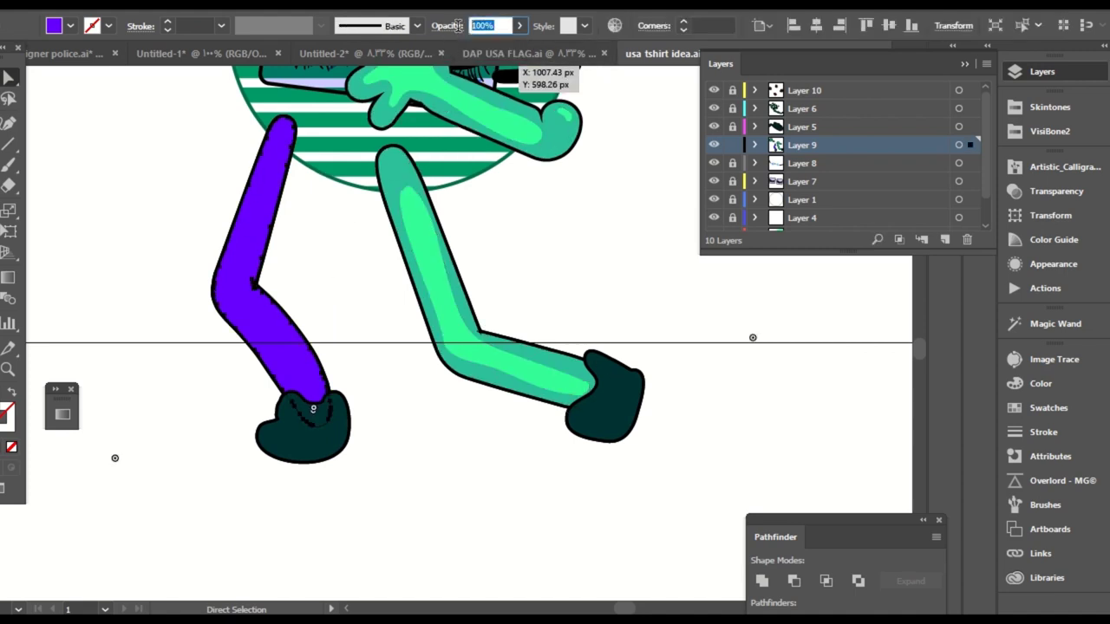
{"action": "type", "text": "25"}
{"action": "key", "text": "Return"}
- Erase a narrow highlight along the bent left leg's overlay, following the thigh, knee and shin
{"action": "key", "text": "shift+e"}
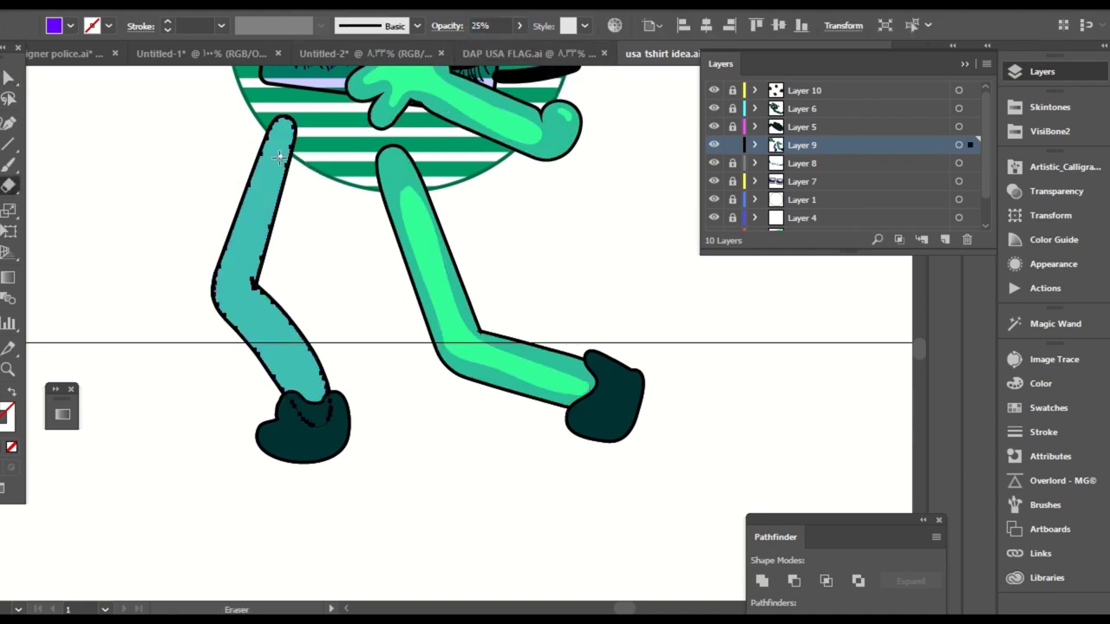
{"action": "mouse_move", "coordinate": [279, 157]}
{"action": "left_mouse_down"}
{"action": "mouse_move", "coordinate": [244, 260]}
{"action": "mouse_move", "coordinate": [264, 323]}
{"action": "mouse_move", "coordinate": [304, 368]}
{"action": "mouse_move", "coordinate": [237, 301]}
{"action": "mouse_move", "coordinate": [254, 211]}
{"action": "left_mouse_up"}
{"action": "left_click_drag", "start_coordinate": [236, 280], "coordinate": [260, 274]}
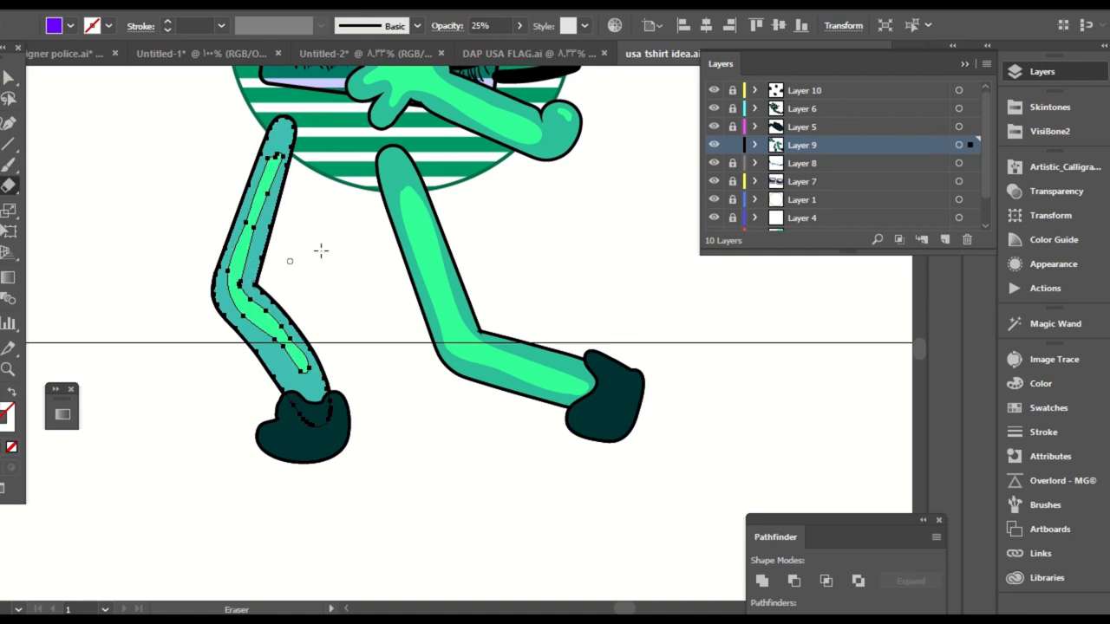
{"action": "key", "text": "a"}
{"action": "left_click", "coordinate": [364, 251]}
- Recolor all matching arm and leg overlays to the medium green VisiBone2 swatch and set their opacity to 49%
{"action": "key", "text": "ctrl+minus"}
{"action": "key", "text": "ctrl+minus"}
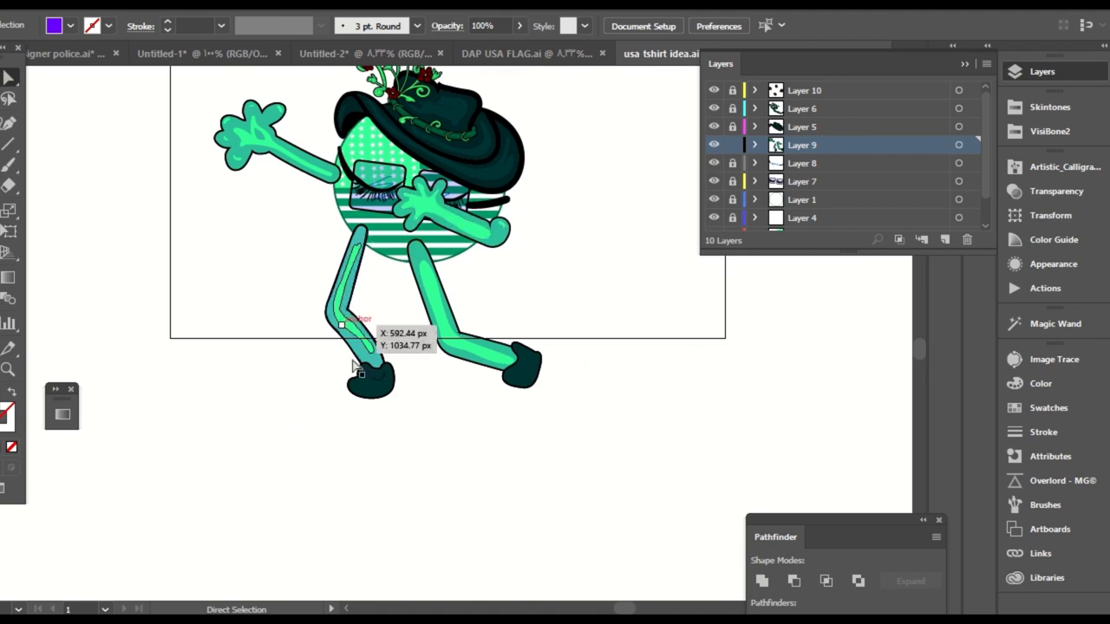
{"action": "left_click_drag", "start_coordinate": [593, 247], "coordinate": [578, 302]}
{"action": "key", "text": "y"}
{"action": "left_click", "coordinate": [243, 171]}
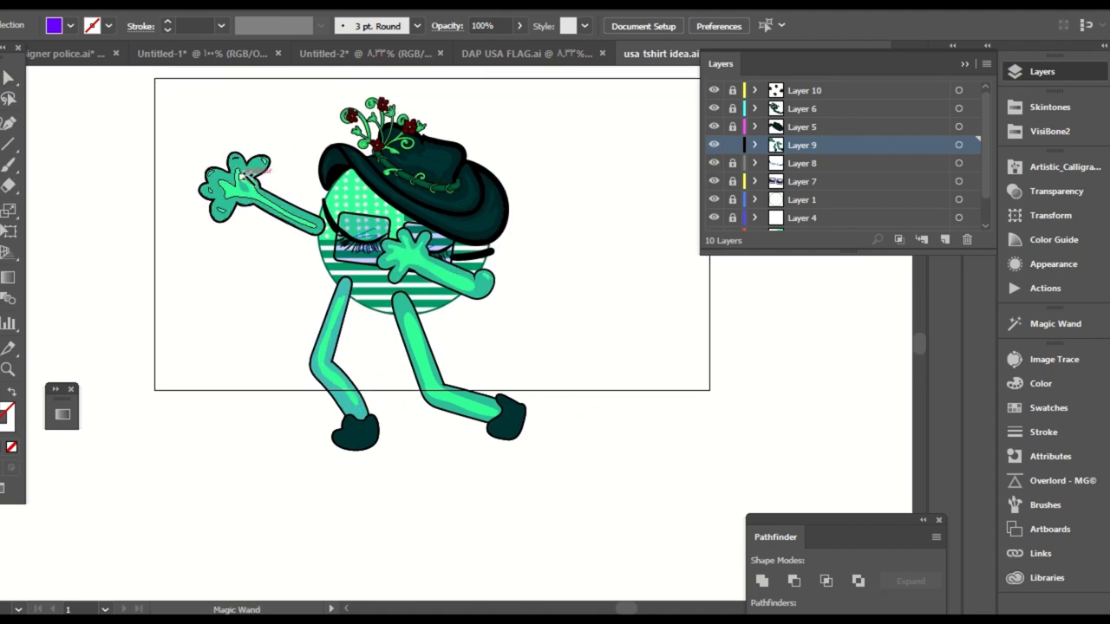
{"action": "left_click", "coordinate": [1049, 130]}
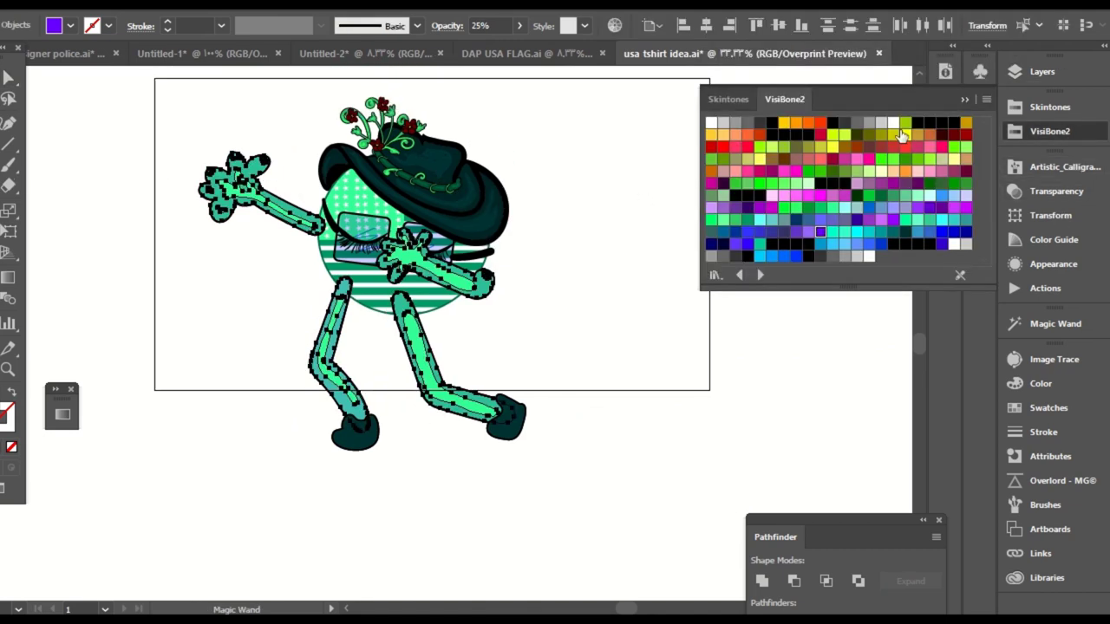
{"action": "left_click", "coordinate": [794, 221]}
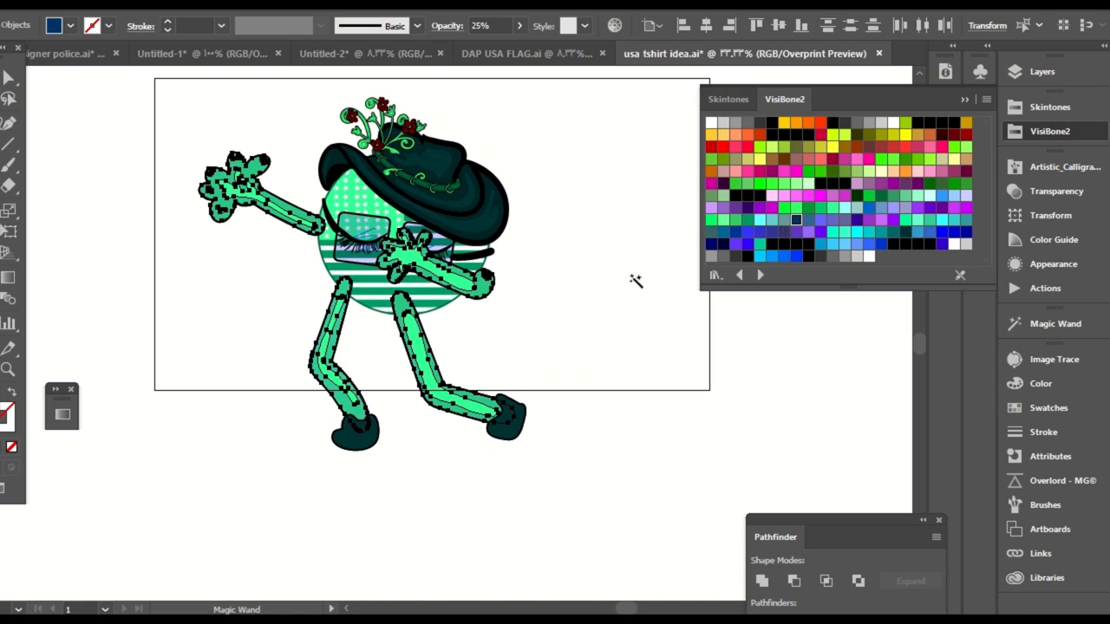
{"action": "left_click", "coordinate": [808, 207]}
{"action": "left_click", "coordinate": [747, 221]}
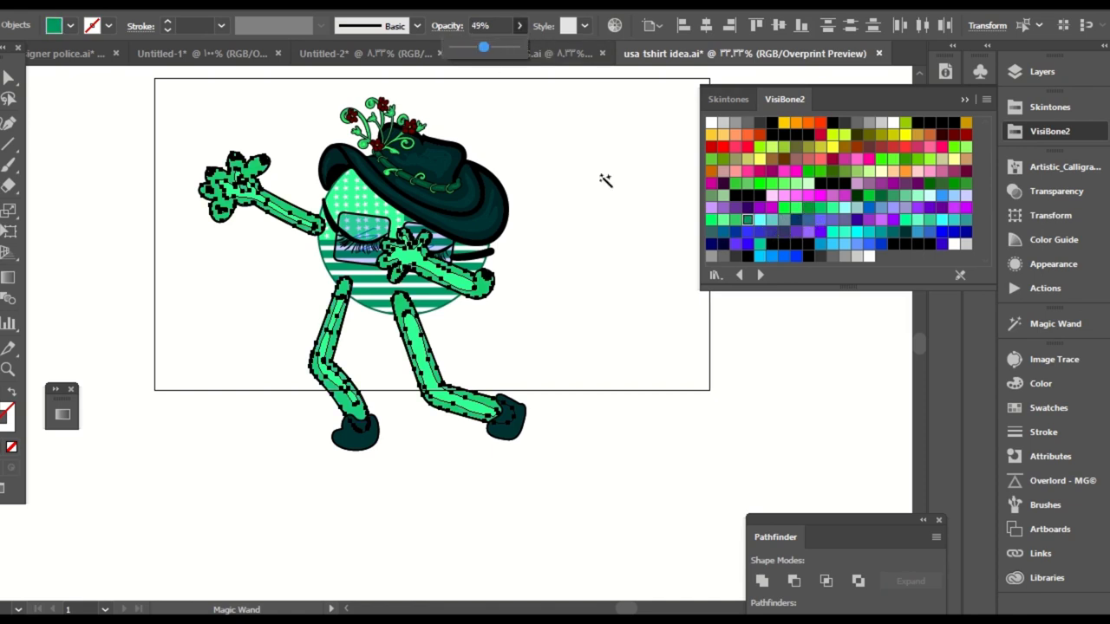
{"action": "left_click", "coordinate": [501, 354]}
{"action": "key", "text": "a"}
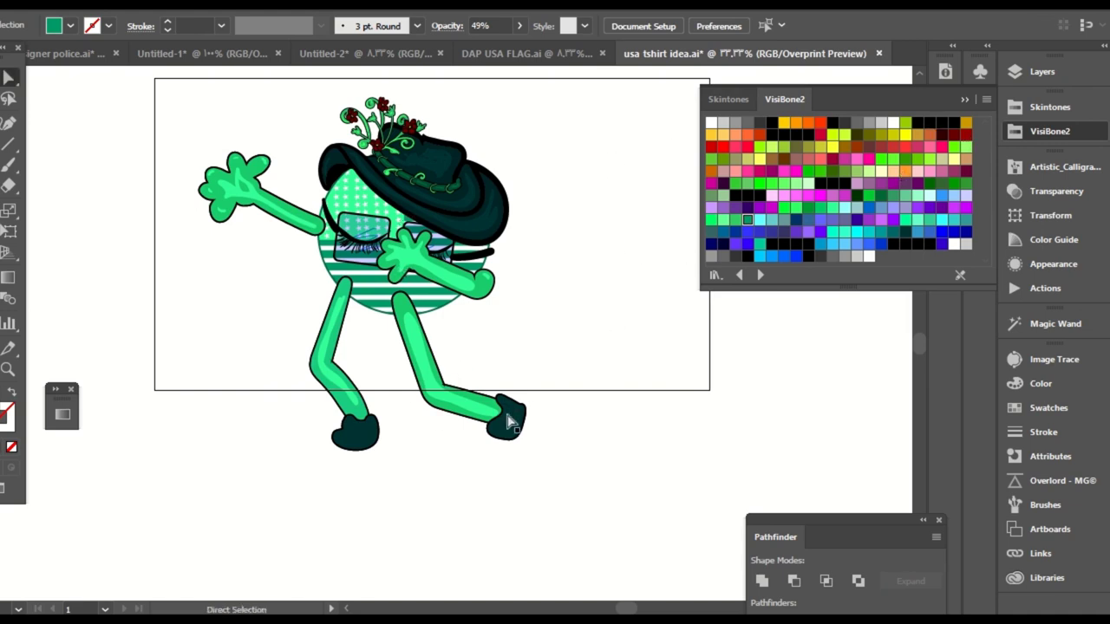
- Fill the overlay copy of the right shoe with a dark navy blue swatch
{"action": "left_click", "coordinate": [510, 419]}
{"action": "left_click", "coordinate": [358, 443], "text": "shift"}
{"action": "key", "text": "v"}
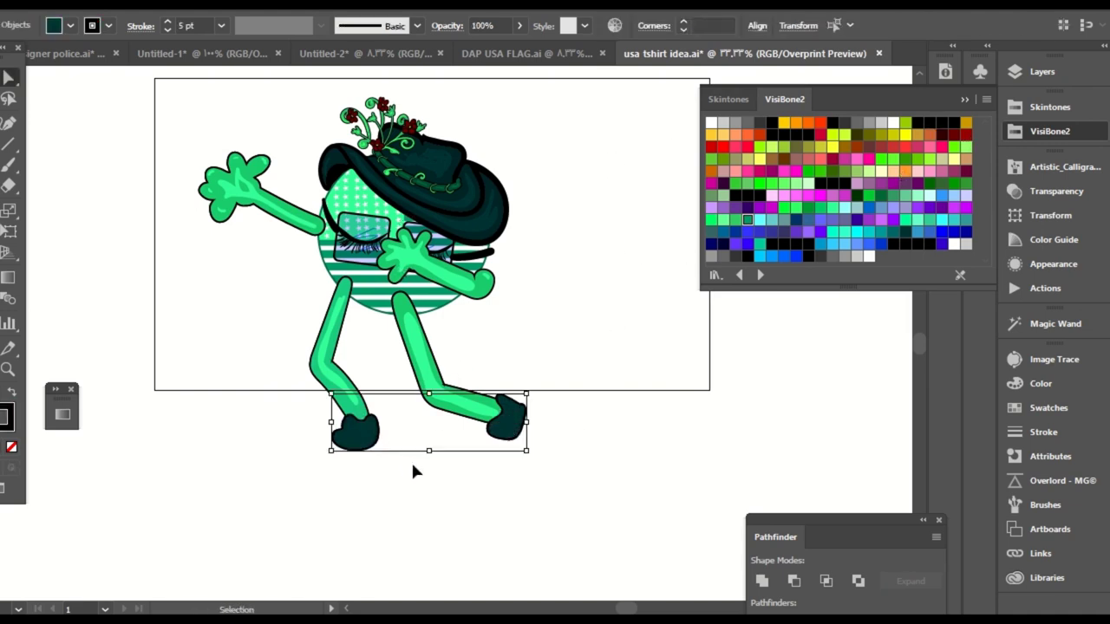
{"action": "left_click", "coordinate": [414, 462]}
{"action": "key", "text": "a"}
{"action": "left_click", "coordinate": [510, 427]}
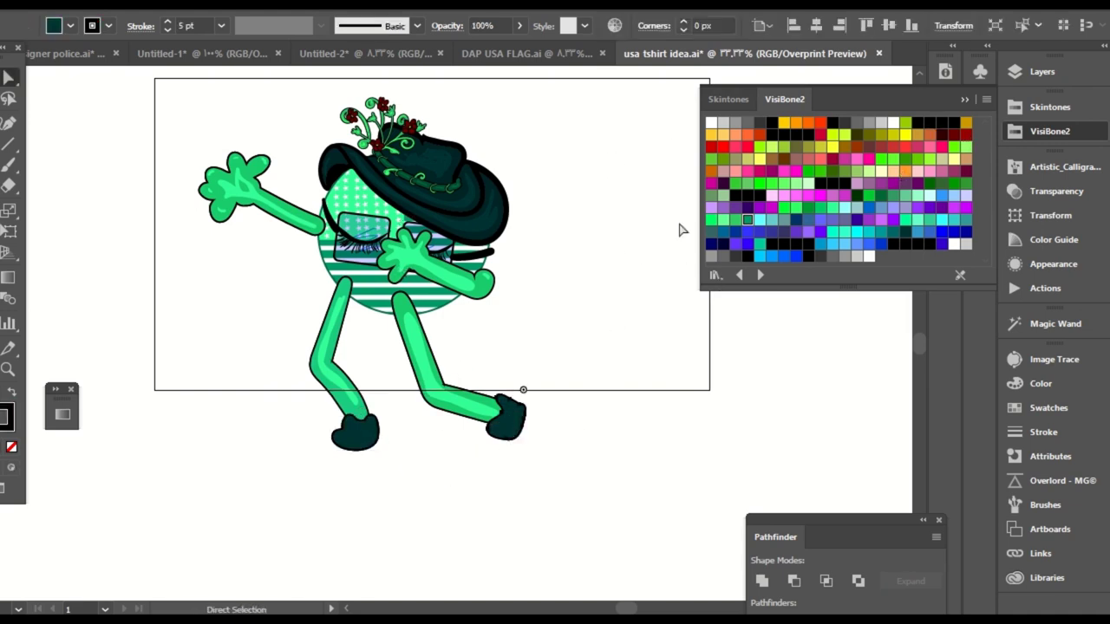
{"action": "left_click", "coordinate": [784, 232]}
- Set the right shoe's overlay to Multiply blending at 43% opacity and remove its stroke
{"action": "left_click", "coordinate": [447, 25]}
{"action": "left_click", "coordinate": [308, 54]}
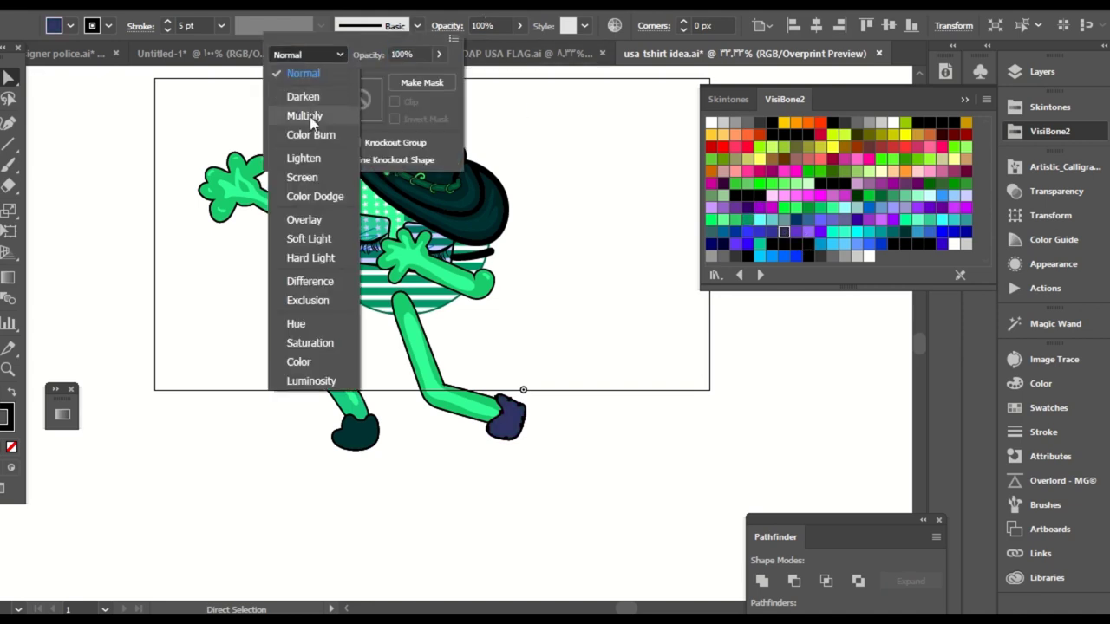
{"action": "left_click", "coordinate": [305, 116]}
{"action": "left_click", "coordinate": [519, 25]}
{"action": "left_click_drag", "start_coordinate": [518, 48], "coordinate": [482, 52]}
{"action": "left_click", "coordinate": [1040, 384]}
{"action": "left_click", "coordinate": [635, 359]}
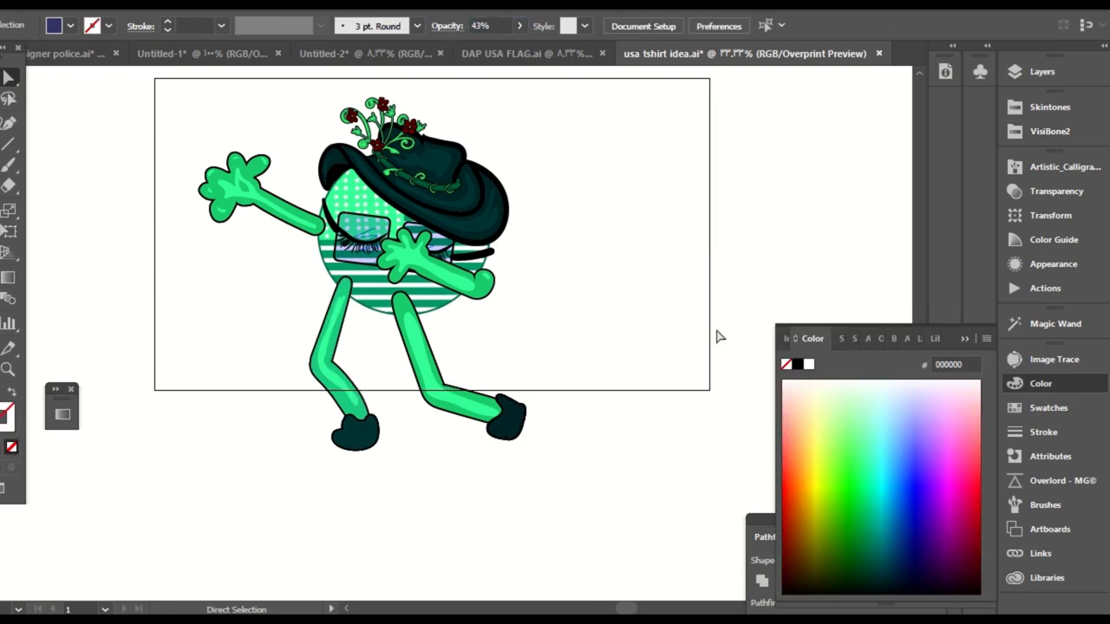
- Erase a highlight from the middle of the right shoe's overlay
{"action": "key", "text": "ctrl+equal"}
{"action": "key", "text": "ctrl+equal"}
{"action": "left_click_drag", "start_coordinate": [587, 307], "coordinate": [523, 153], "text": "space"}
{"action": "left_click", "coordinate": [519, 347]}
{"action": "key", "text": "b"}
{"action": "key", "text": "shift+e"}
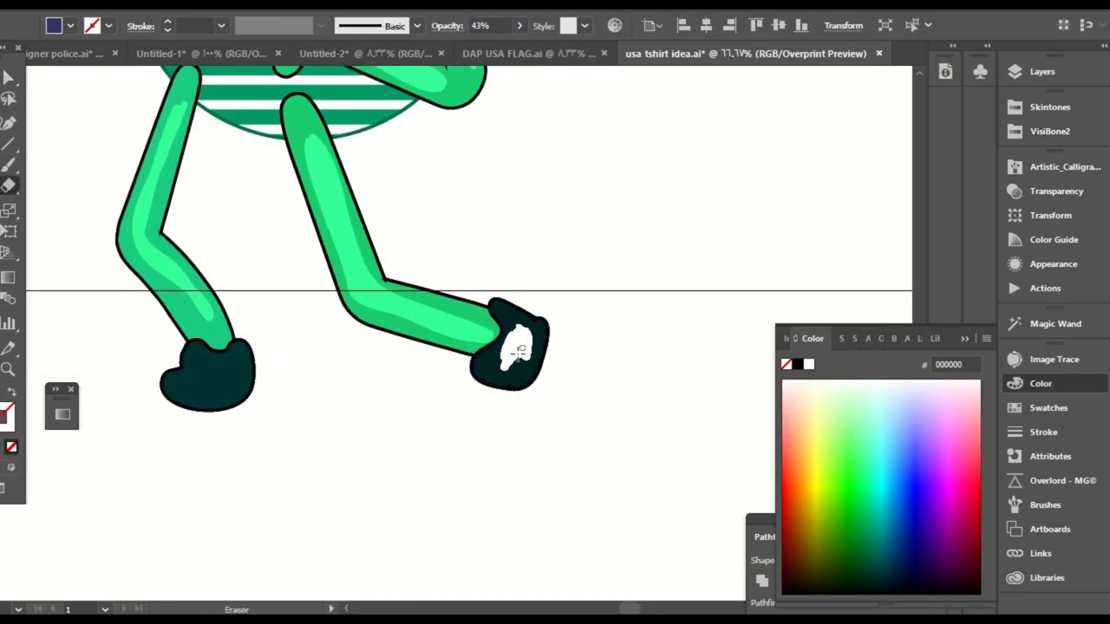
{"action": "mouse_move", "coordinate": [520, 348]}
{"action": "left_mouse_down"}
{"action": "mouse_move", "coordinate": [500, 379]}
{"action": "mouse_move", "coordinate": [546, 338]}
{"action": "left_mouse_up"}
{"action": "key", "text": "a"}
{"action": "left_click", "coordinate": [617, 352]}
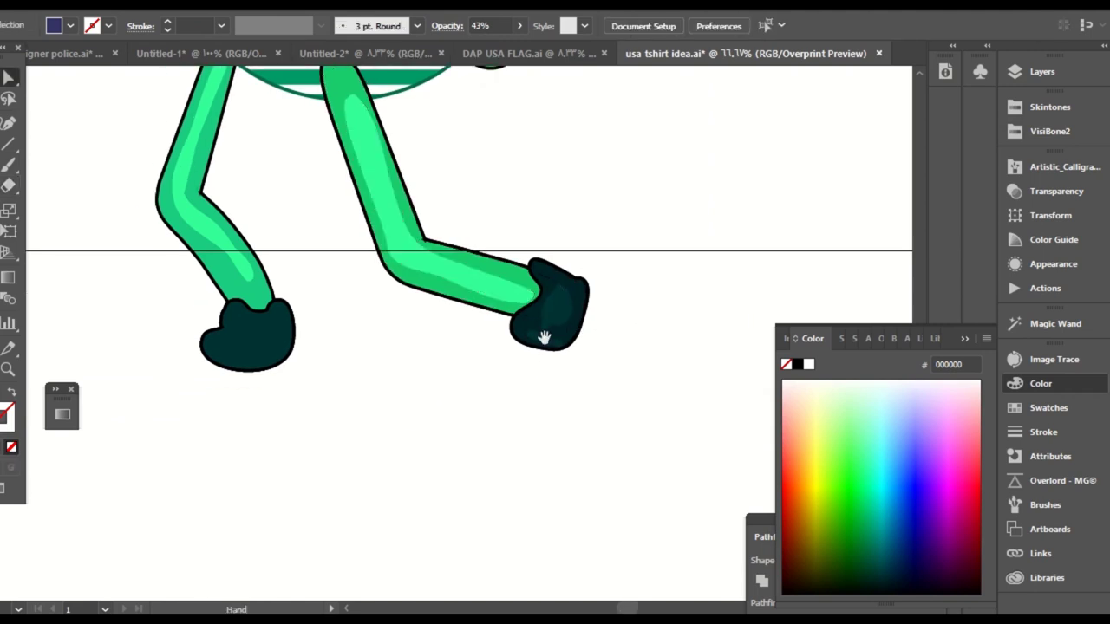
- Refine the right shoe overlay's highlights near the sole with the Pencil tool and deselect
{"action": "left_click", "coordinate": [568, 335]}
{"action": "key", "text": "n"}
{"action": "key", "text": "a"}
{"action": "left_click", "coordinate": [615, 322]}
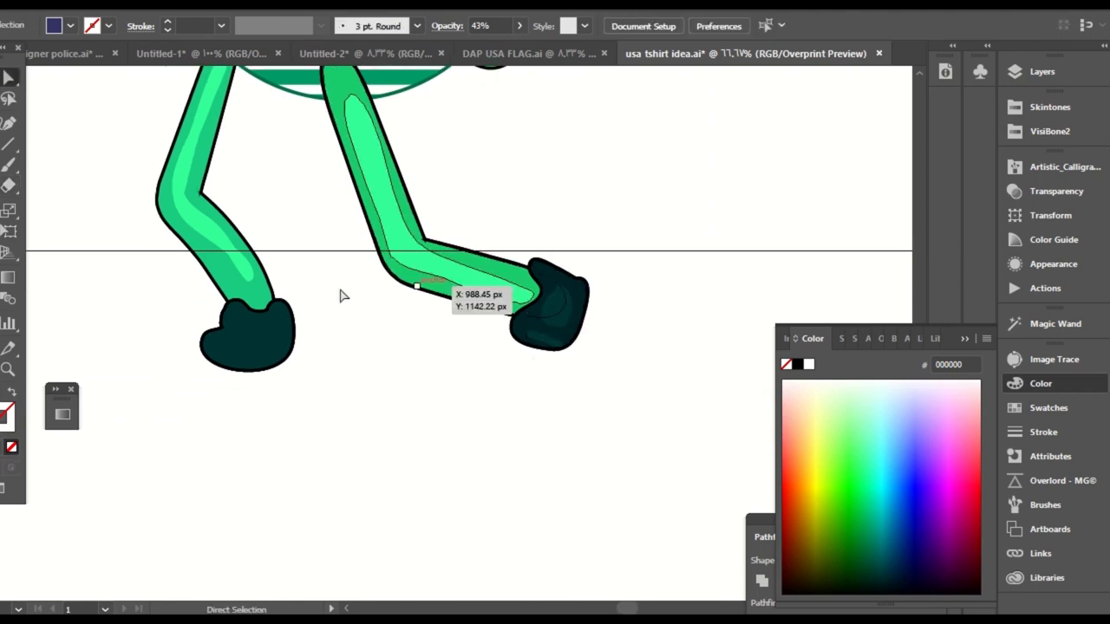
- Apply the right shoe overlay's navy fill at 43% opacity to the copy of the left shoe
{"action": "left_click", "coordinate": [272, 337]}
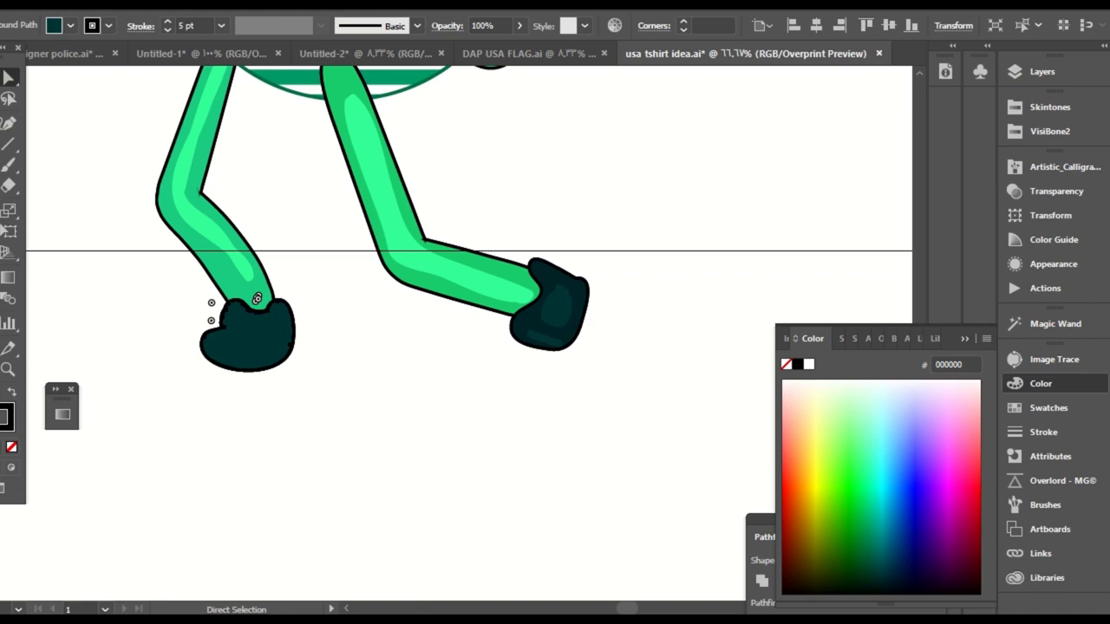
{"action": "key", "text": "i"}
{"action": "left_click", "coordinate": [515, 318]}
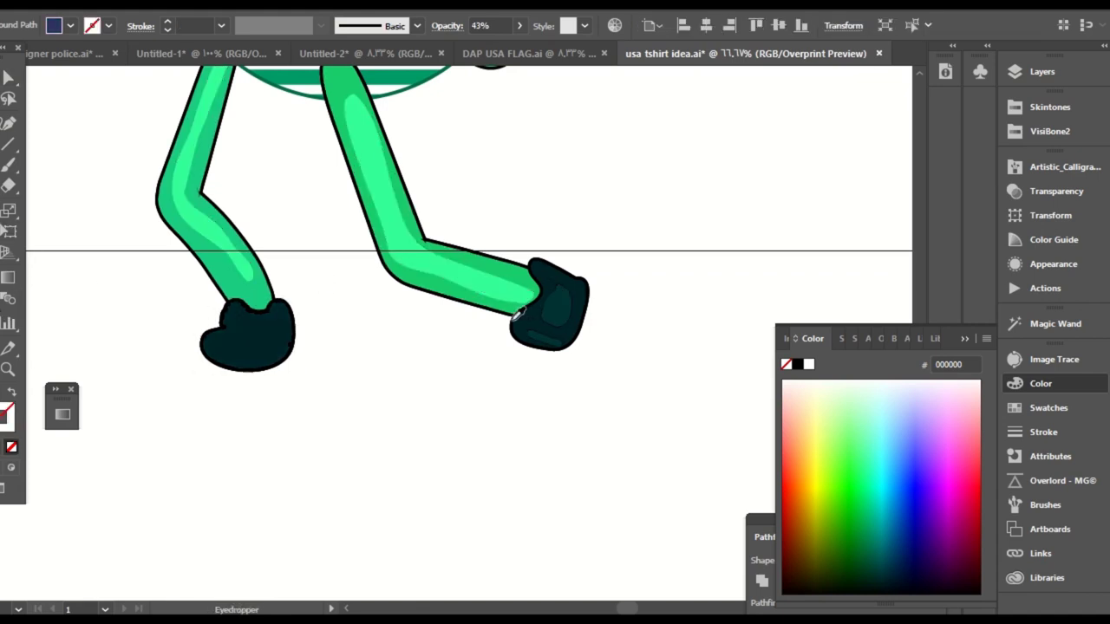
- Erase highlights from the left shoe's overlay around the ankle and toe, and deselect it
{"action": "key", "text": "shift+e"}
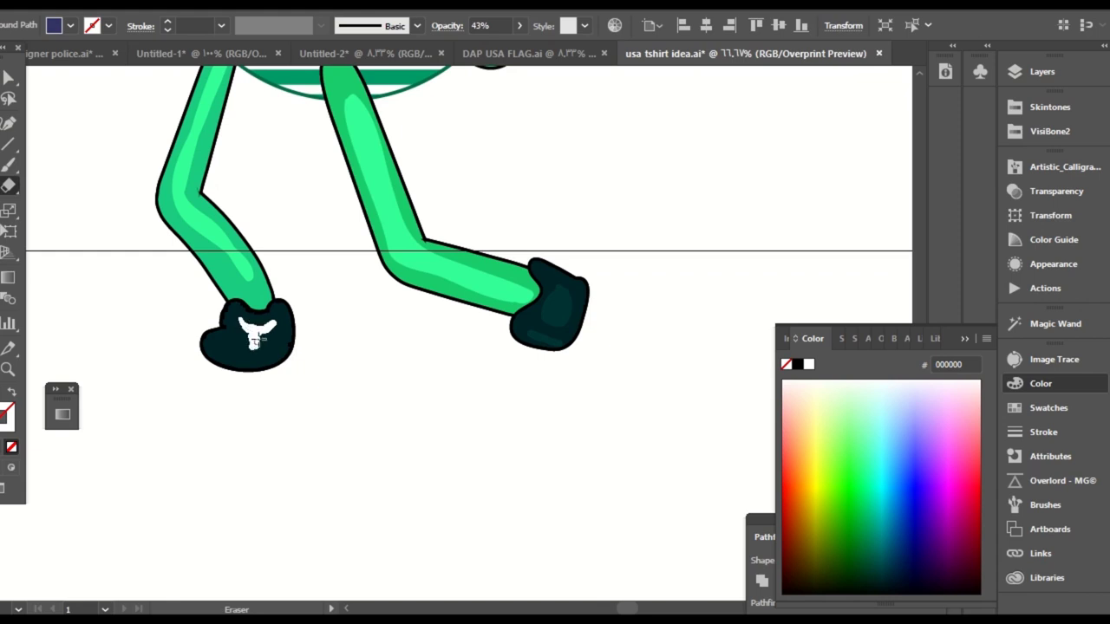
{"action": "left_click_drag", "start_coordinate": [270, 333], "coordinate": [222, 351]}
{"action": "key", "text": "a"}
{"action": "left_click", "coordinate": [266, 423]}
- Group each leg with its shoe and shading overlays
{"action": "key", "text": "ctrl+minus"}
{"action": "key", "text": "ctrl+minus"}
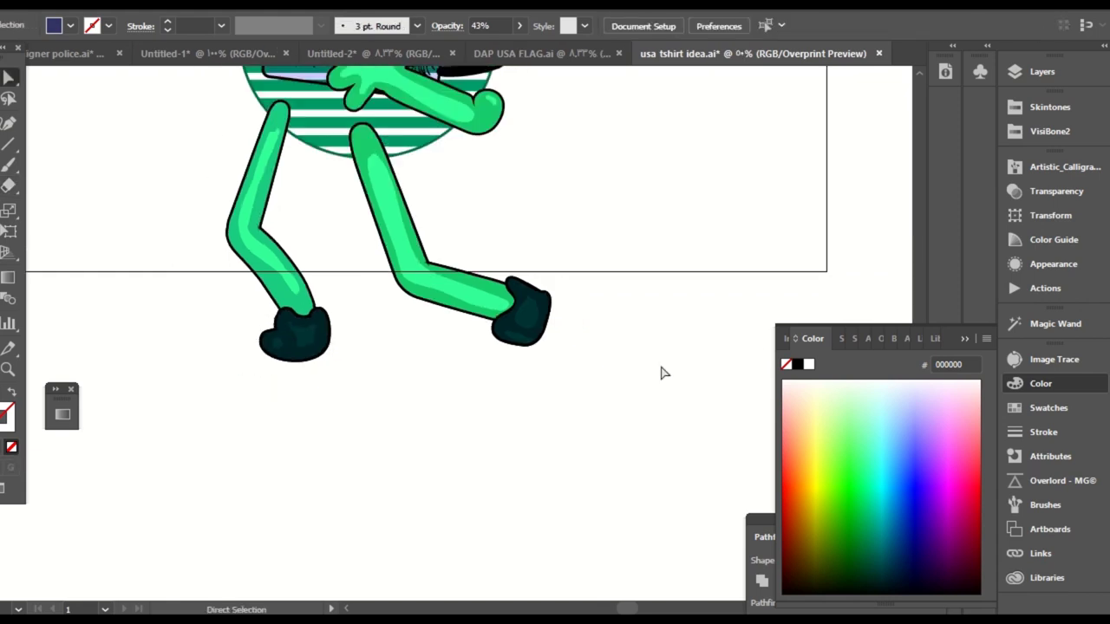
{"action": "key", "text": "v"}
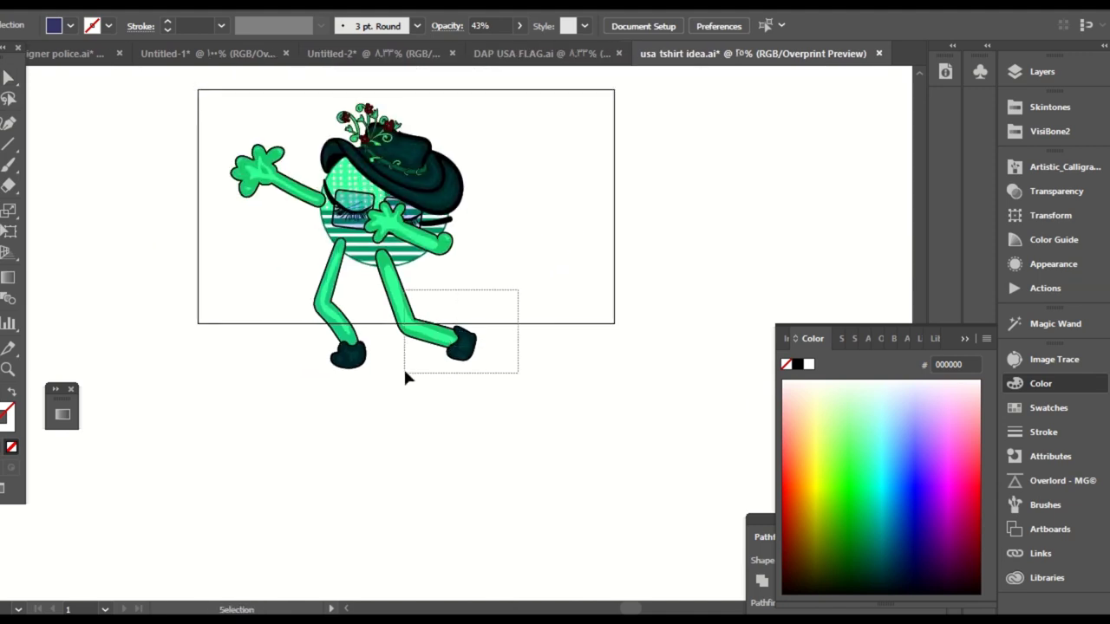
{"action": "left_click_drag", "start_coordinate": [407, 377], "coordinate": [408, 378]}
{"action": "left_click", "coordinate": [1031, 72]}
{"action": "left_click", "coordinate": [756, 145]}
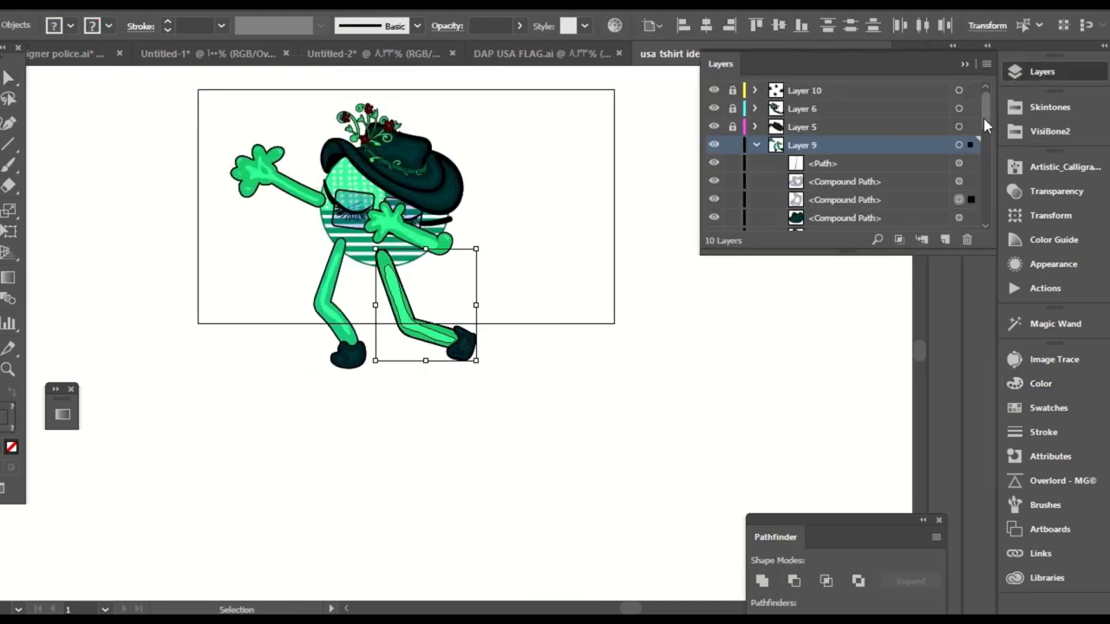
{"action": "left_click_drag", "start_coordinate": [983, 118], "coordinate": [983, 196]}
{"action": "left_click", "coordinate": [565, 273]}
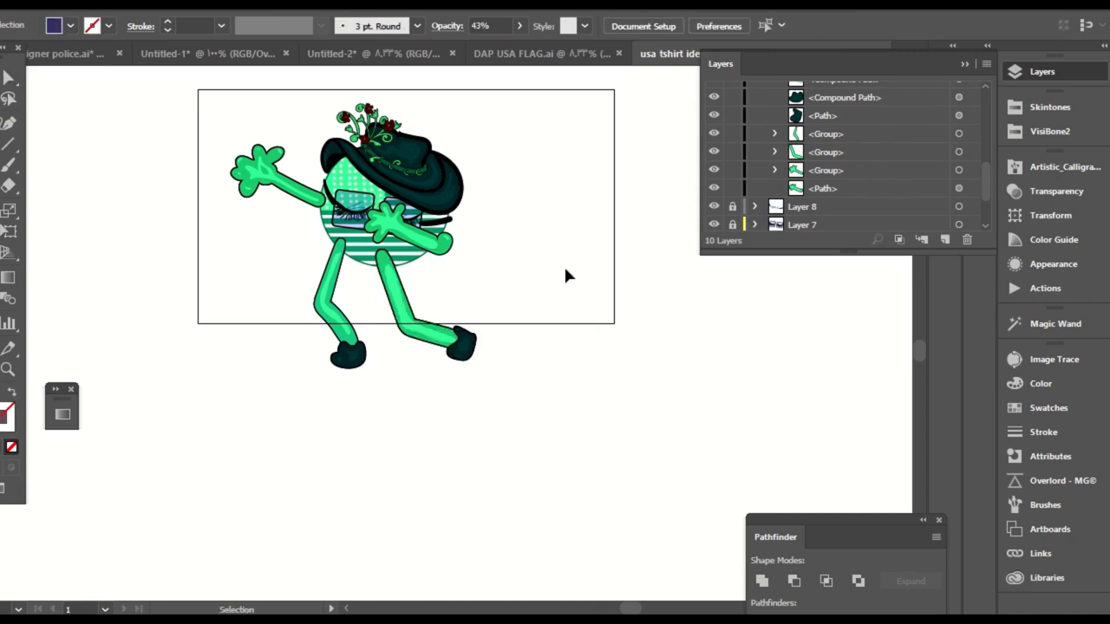
{"action": "left_click_drag", "start_coordinate": [564, 276], "coordinate": [396, 377]}
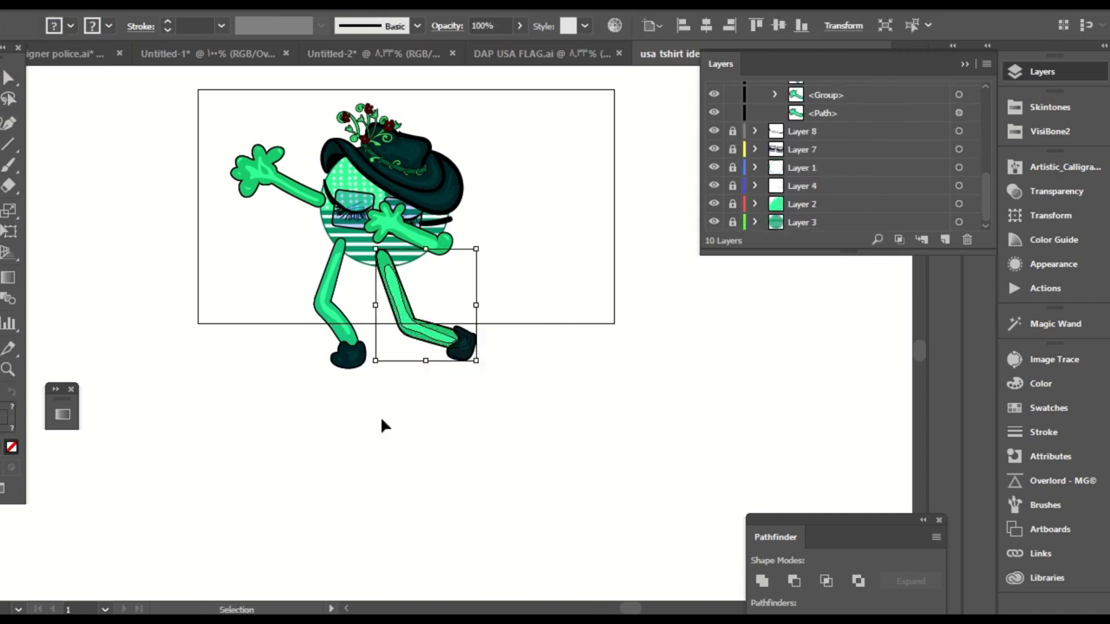
{"action": "left_click_drag", "start_coordinate": [357, 296], "coordinate": [305, 395]}
{"action": "key", "text": "ctrl+g"}
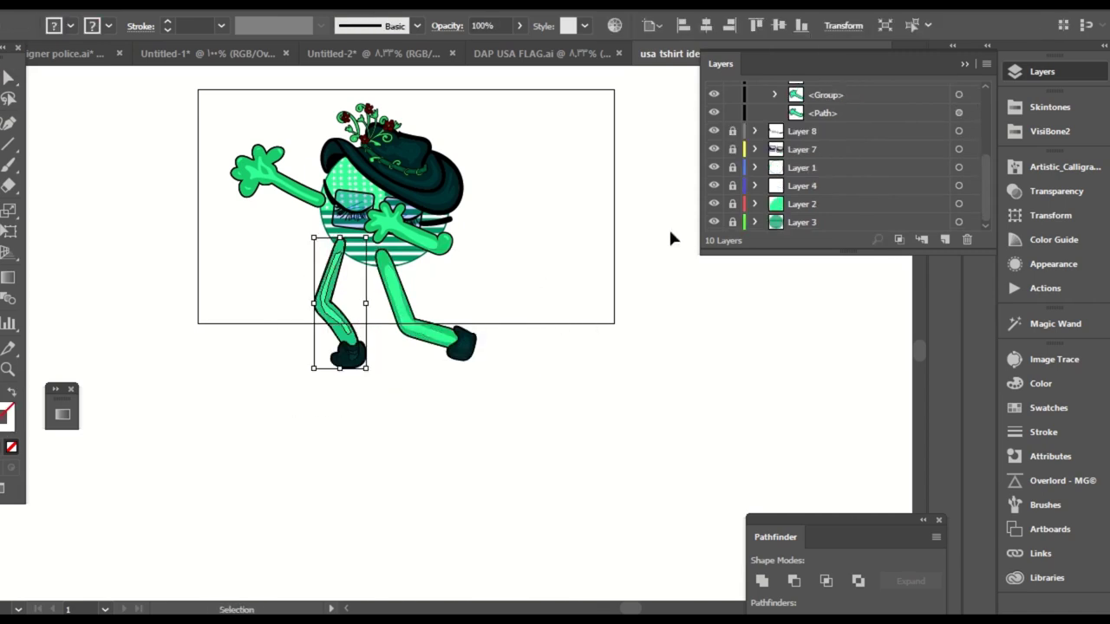
- Remove both legs and their shoes from Layer 9, leaving the layer collapsed and locked
{"action": "left_click_drag", "start_coordinate": [520, 305], "coordinate": [309, 403]}
{"action": "key", "text": "Delete"}
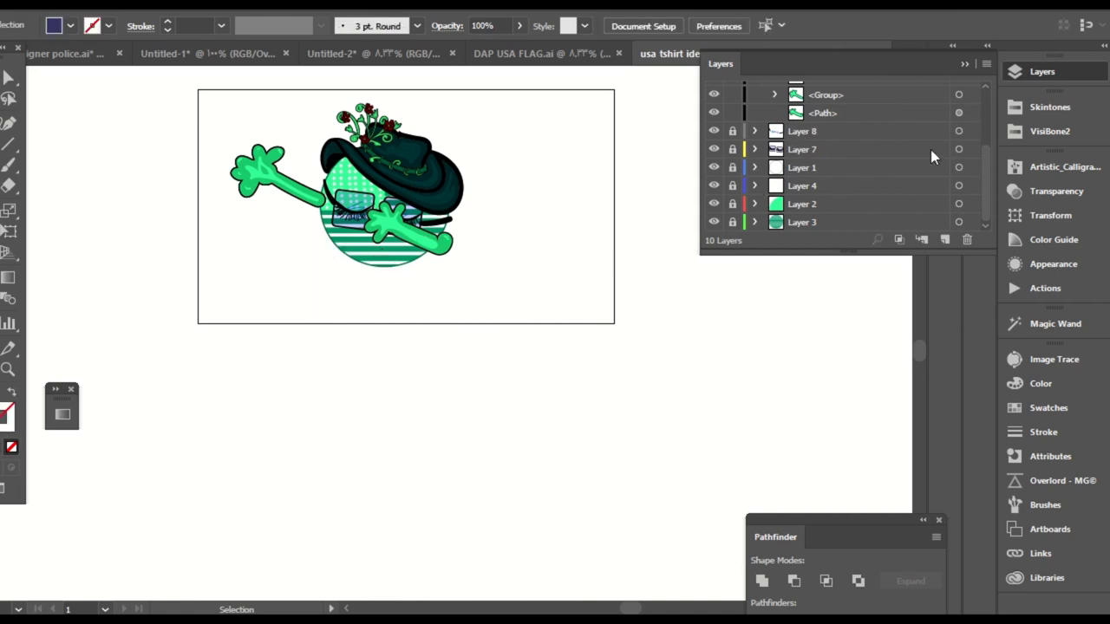
{"action": "scroll", "coordinate": [987, 135], "scroll_direction": "up", "scroll_amount": 3}
{"action": "left_click", "coordinate": [754, 115]}
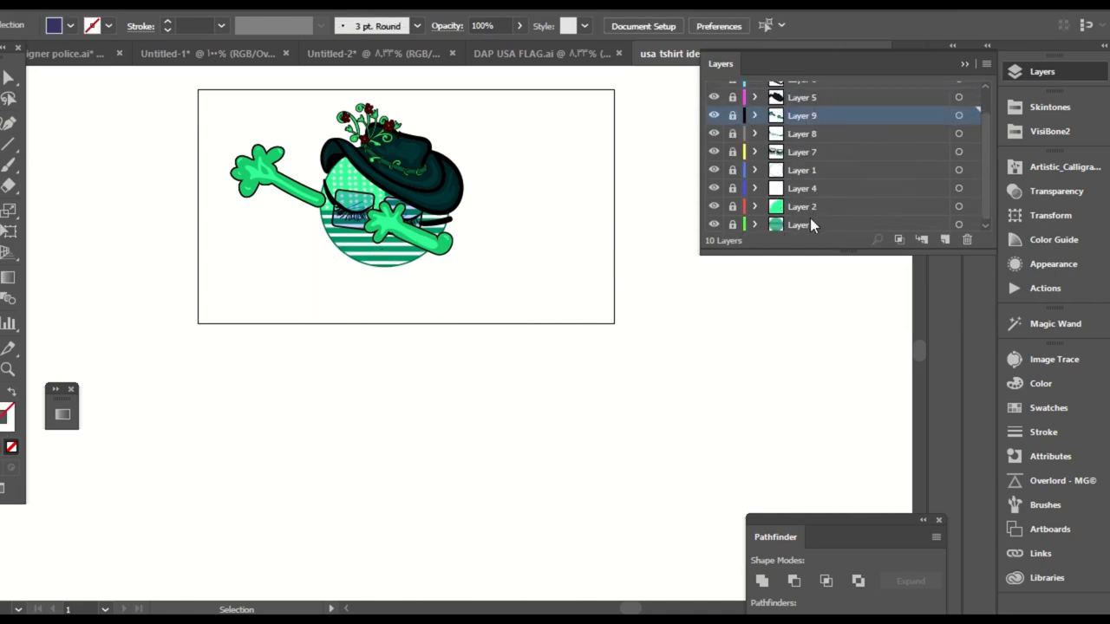
- Create a new layer and move it beneath Layer 3 at the end of the layer stack
{"action": "left_click", "coordinate": [920, 224]}
{"action": "left_click", "coordinate": [945, 239]}
{"action": "scroll", "coordinate": [847, 220], "scroll_direction": "down", "scroll_amount": 1}
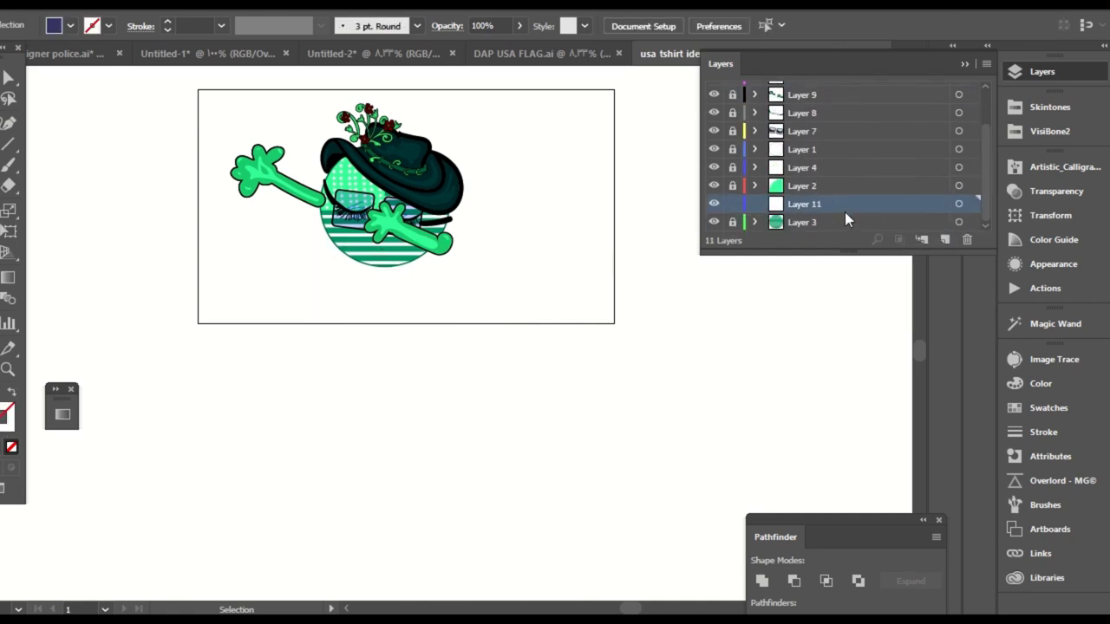
{"action": "left_click_drag", "start_coordinate": [814, 203], "coordinate": [814, 222]}
{"action": "key", "text": "a"}
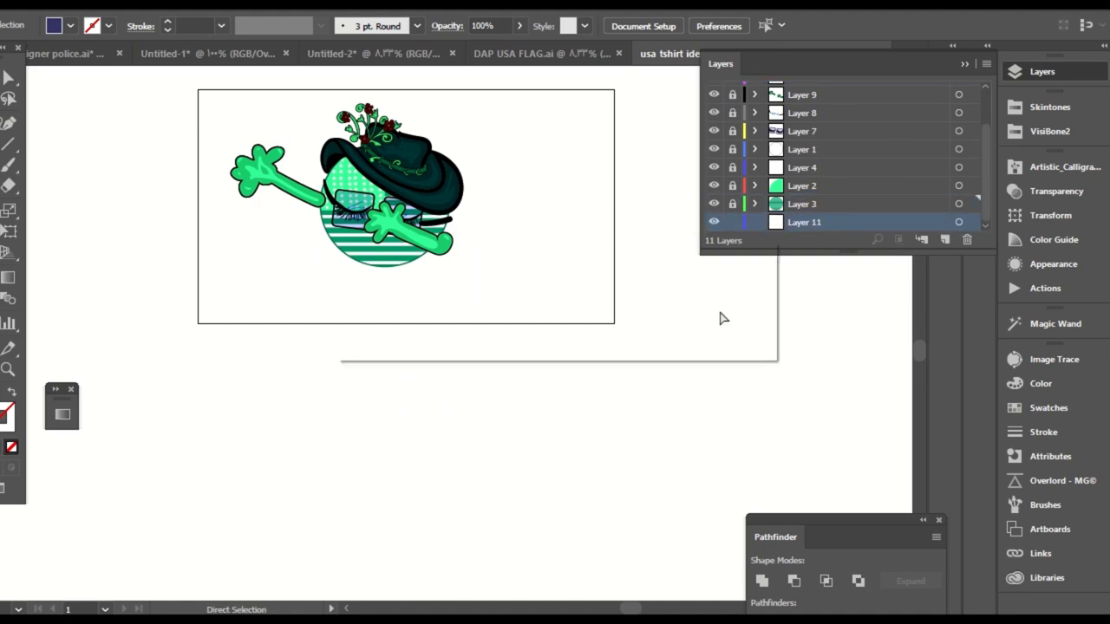
- Try to paste the grouped legs into Layer 11, cut them out again, and lock Layers 3 and 11
{"action": "left_click", "coordinate": [735, 329]}
{"action": "key", "text": "ctrl+v"}
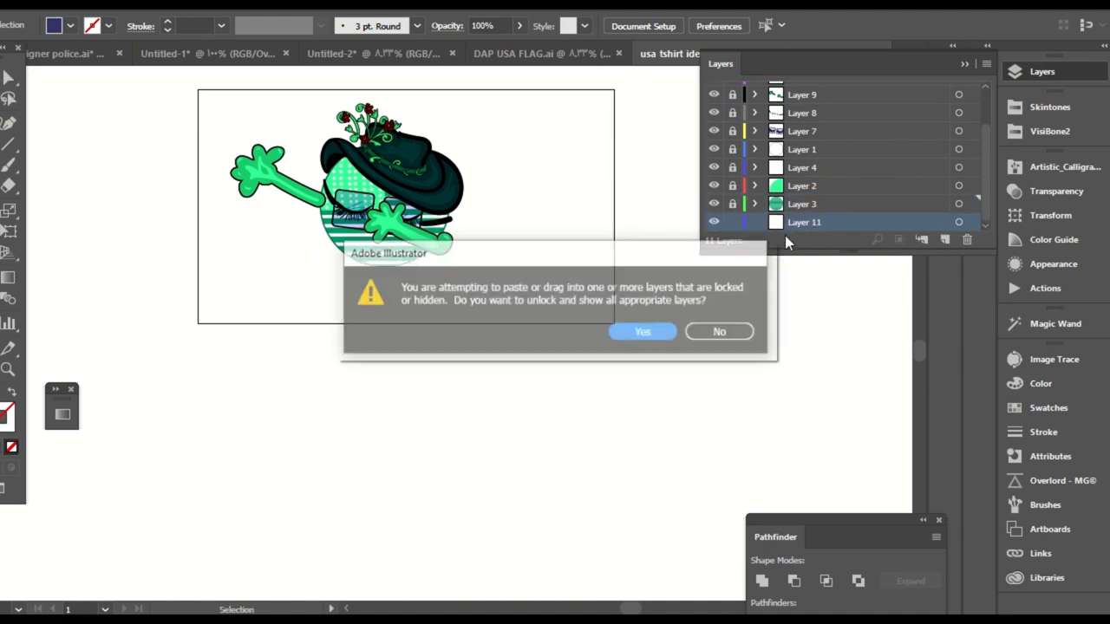
{"action": "left_click", "coordinate": [717, 330]}
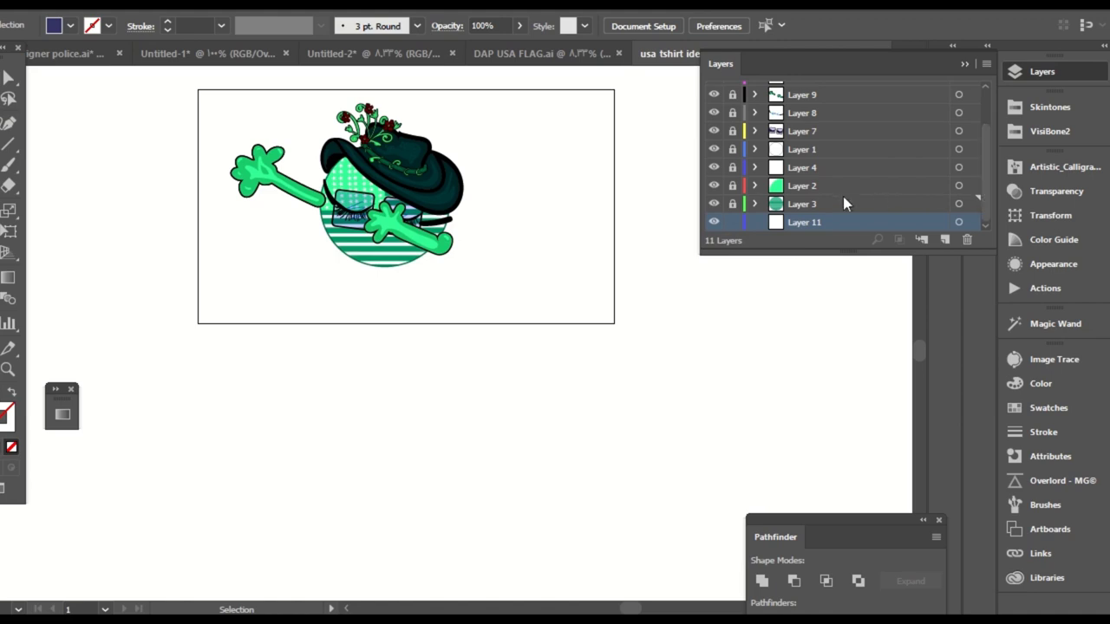
{"action": "key", "text": "ctrl+v"}
{"action": "left_click", "coordinate": [656, 337]}
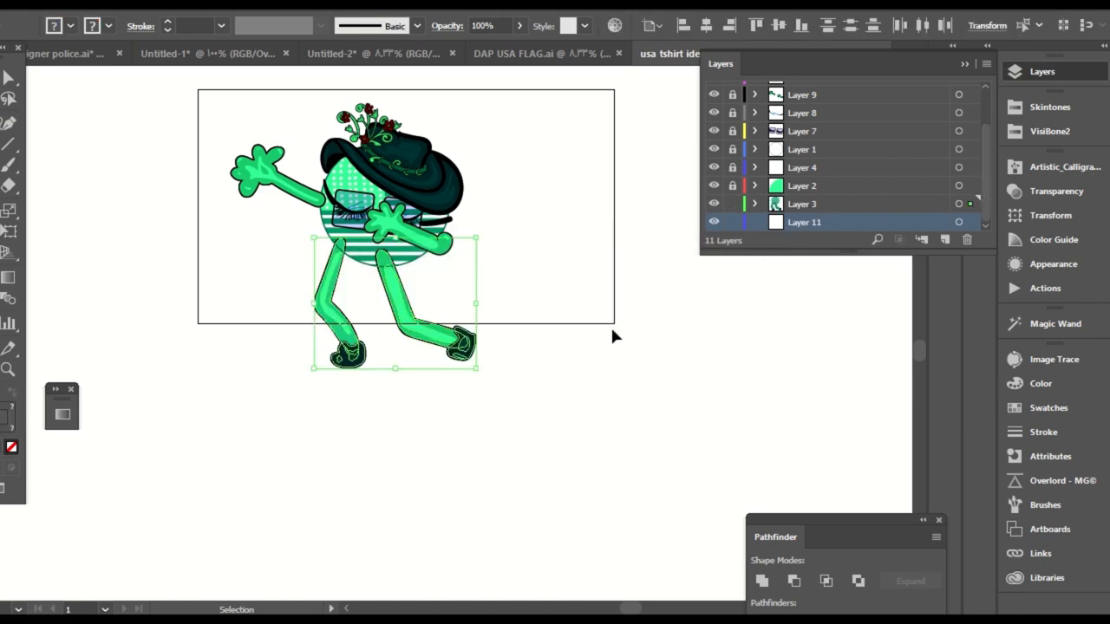
{"action": "key", "text": "ctrl+x"}
{"action": "left_click", "coordinate": [734, 205]}
{"action": "left_click", "coordinate": [734, 223]}
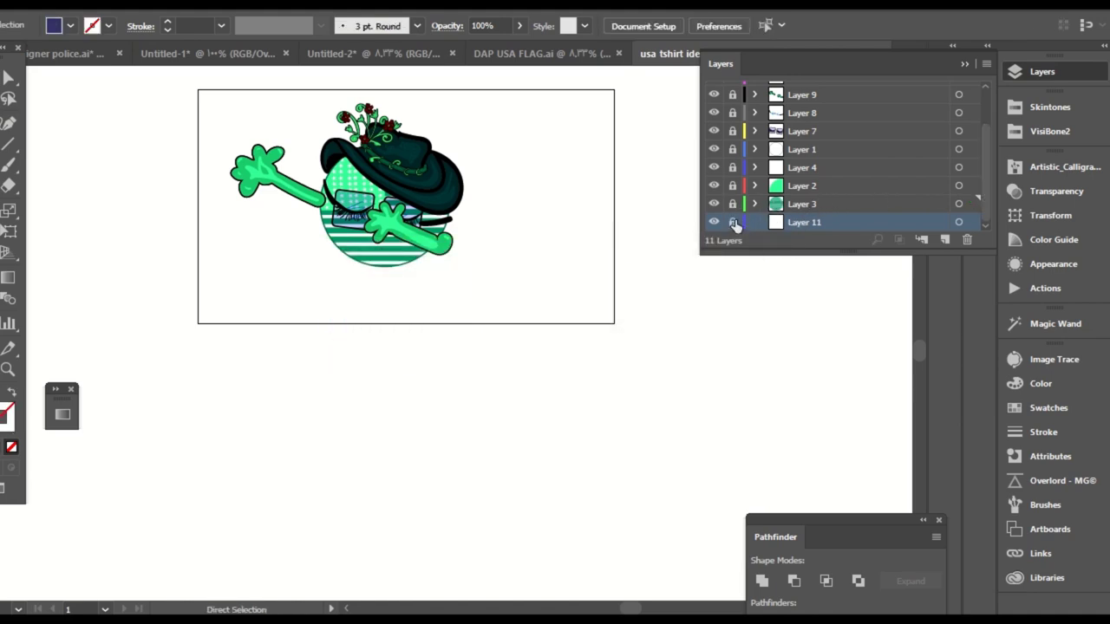
- Create a new layer above Layer 3 and paste both grouped legs into it
{"action": "left_click", "coordinate": [945, 239]}
{"action": "key", "text": "v"}
{"action": "key", "text": "ctrl+v"}
{"action": "left_click", "coordinate": [639, 295]}
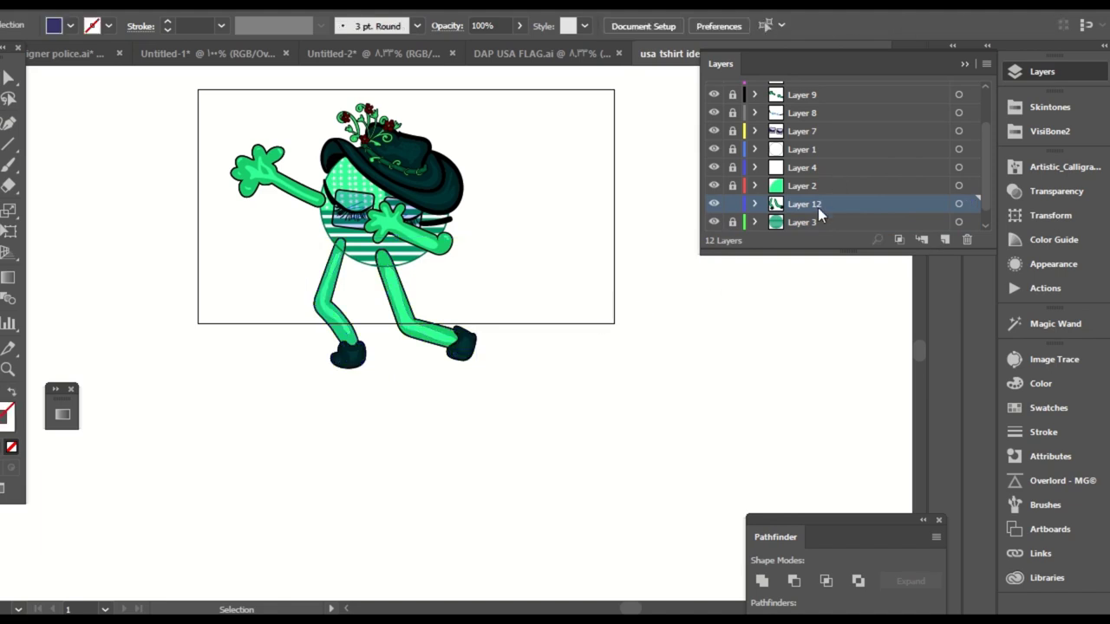
- Move the layer holding the legs beneath Layer 3 and Layer 11, to the end of the layer stack
{"action": "left_click_drag", "start_coordinate": [816, 222], "coordinate": [807, 196]}
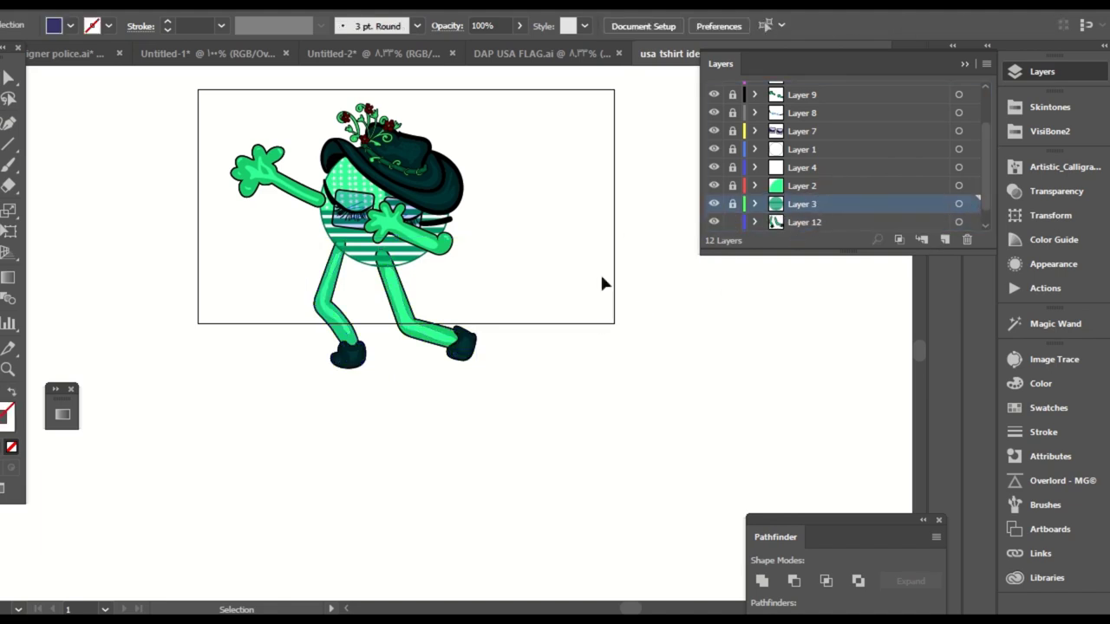
{"action": "key", "text": "ctrl+plus"}
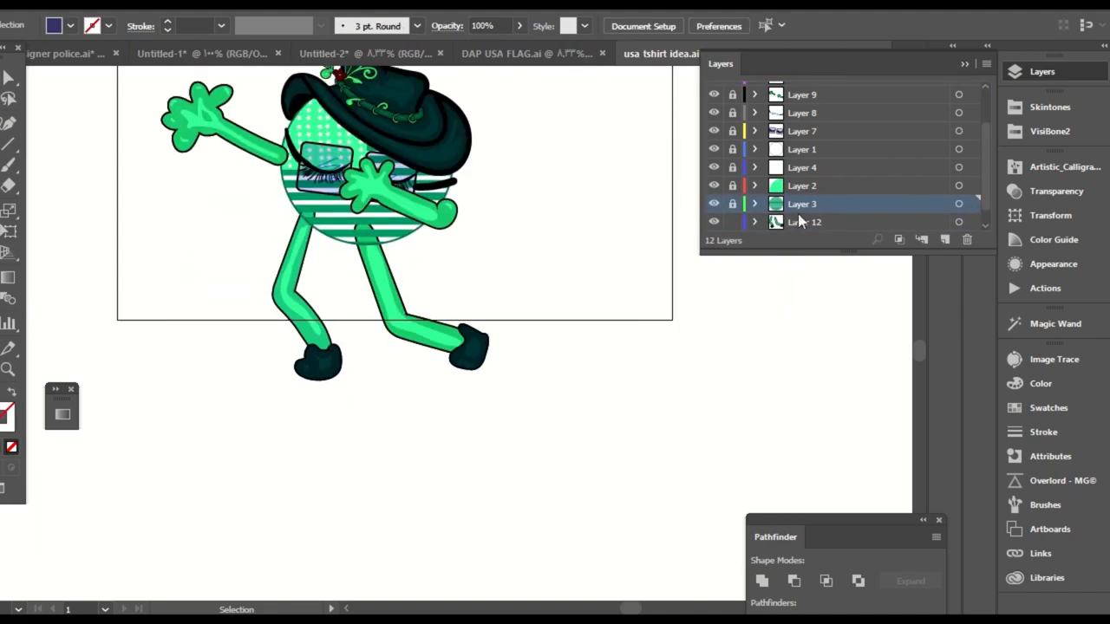
{"action": "scroll", "coordinate": [985, 209], "scroll_direction": "down", "scroll_amount": 1}
{"action": "left_click_drag", "start_coordinate": [807, 222], "coordinate": [804, 201]}
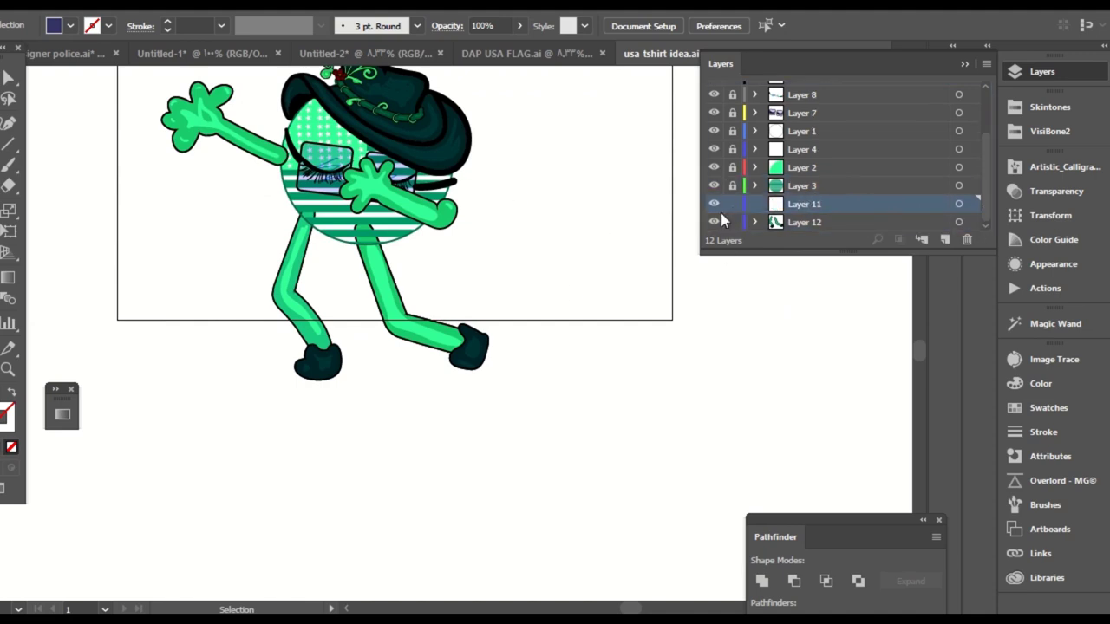
- Move Layer 1 beneath Layer 3 in the layer order, directly above Layer 11
{"action": "key", "text": "a"}
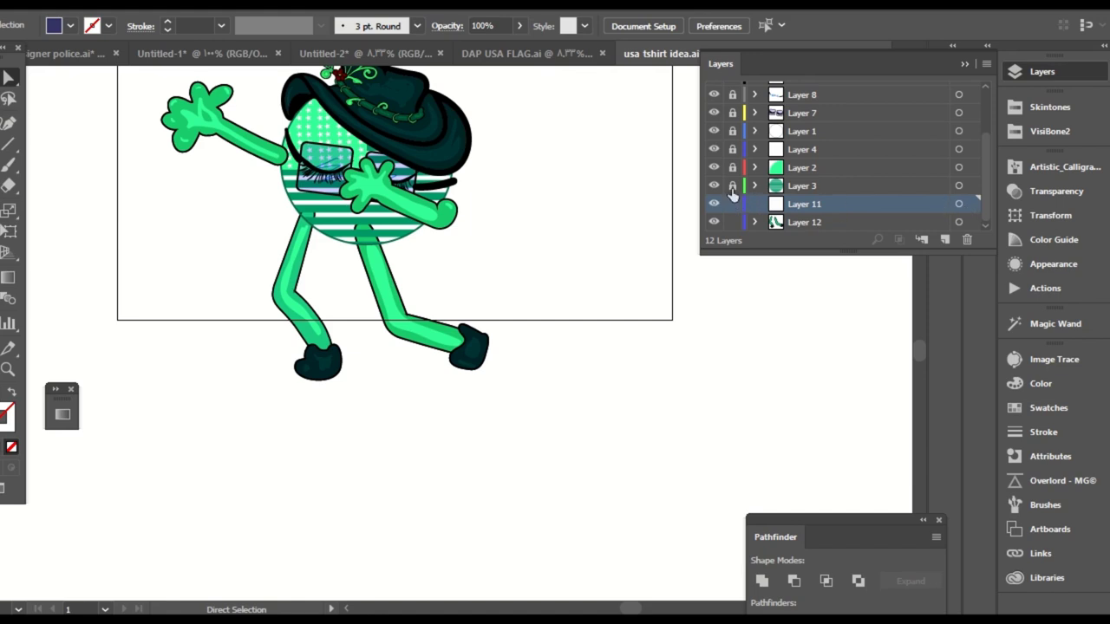
{"action": "left_click", "coordinate": [961, 186]}
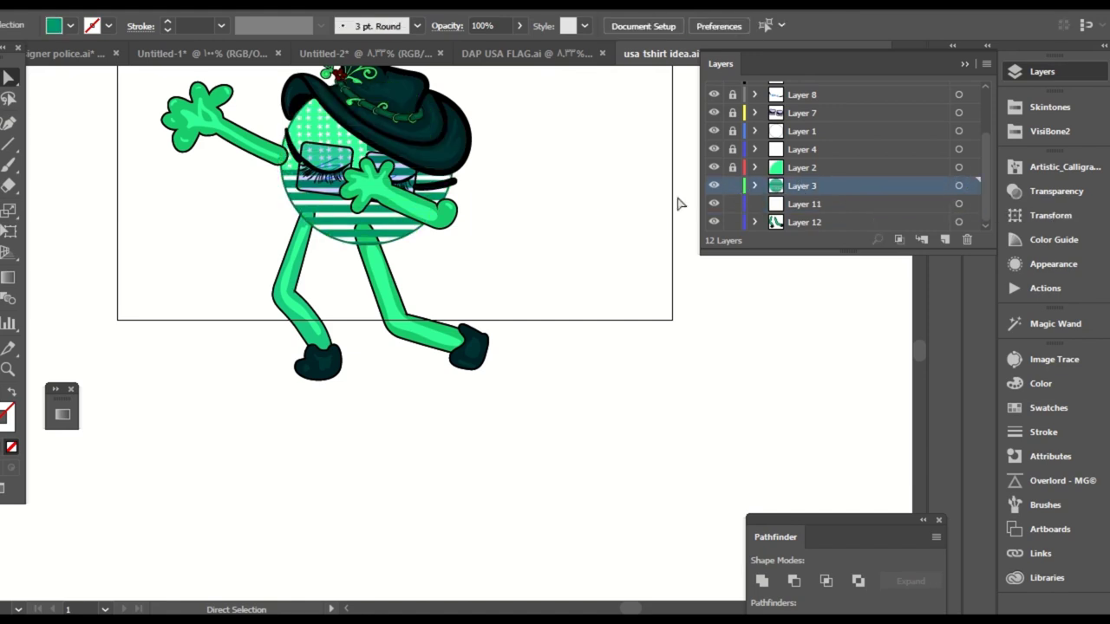
{"action": "left_click_drag", "start_coordinate": [813, 139], "coordinate": [802, 198]}
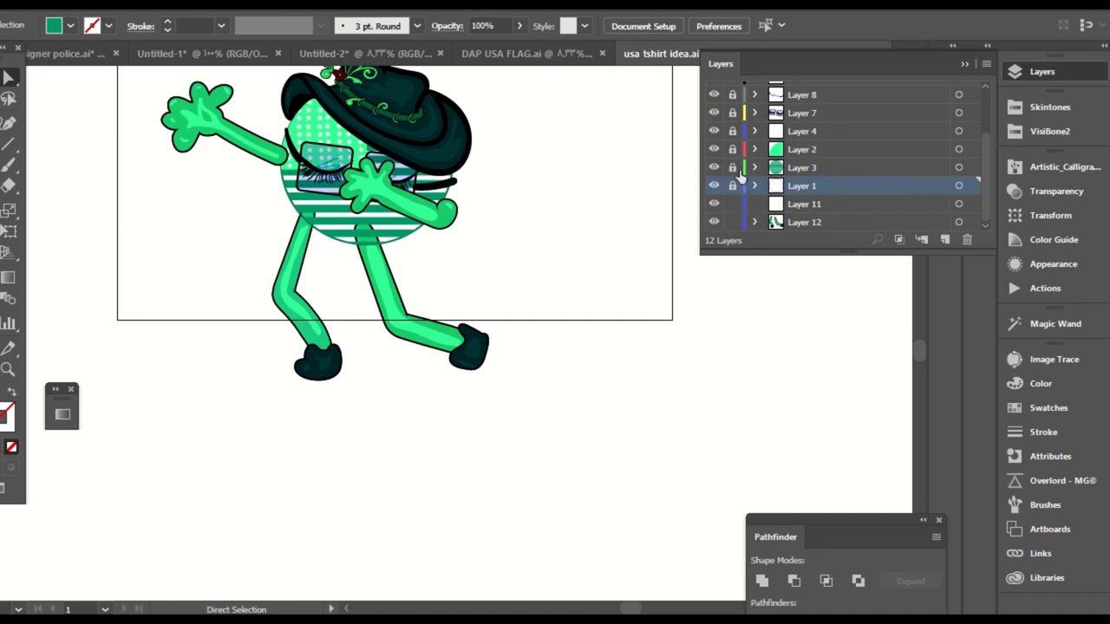
- Fill the body's circle on Layer 1 with white and lock the layer
{"action": "left_click", "coordinate": [959, 186]}
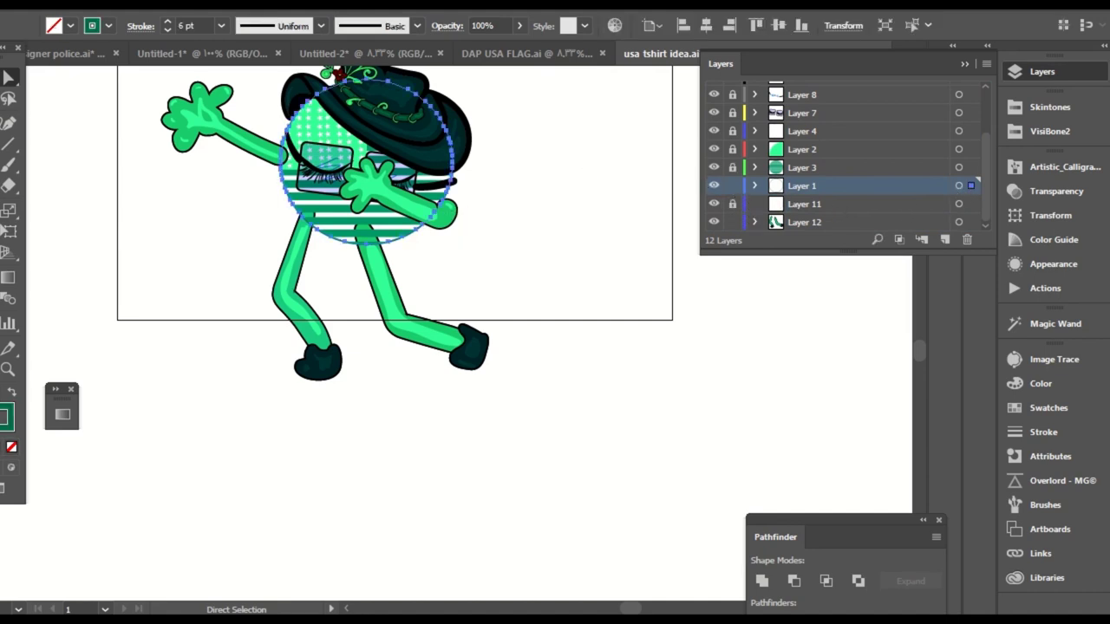
{"action": "left_click", "coordinate": [1041, 384]}
{"action": "left_click", "coordinate": [809, 365]}
{"action": "left_click", "coordinate": [595, 303]}
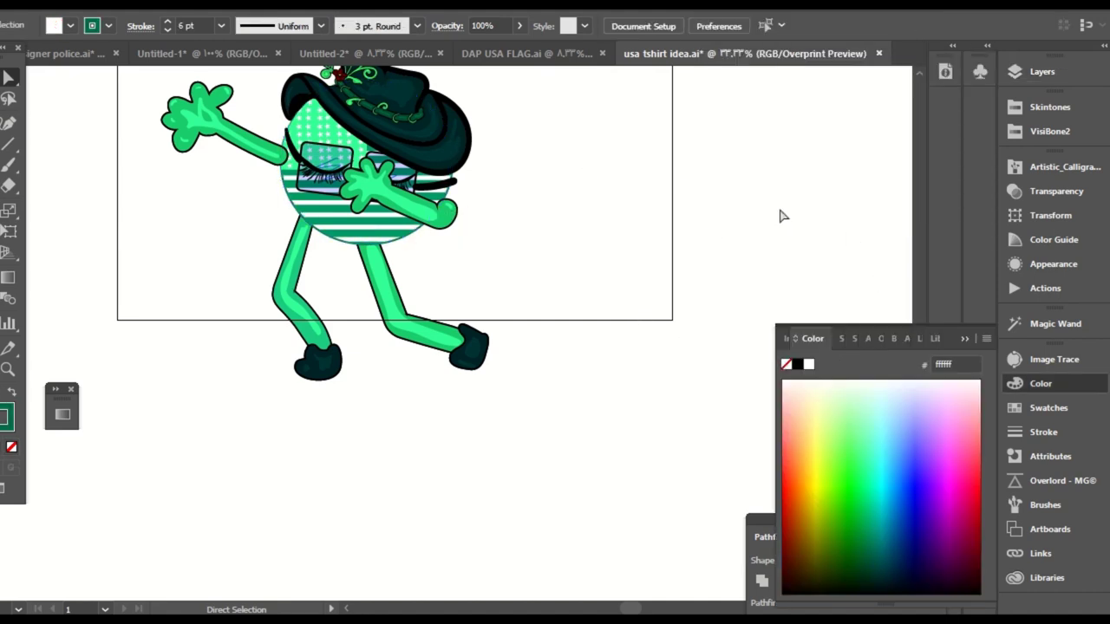
{"action": "left_click_drag", "start_coordinate": [640, 244], "coordinate": [652, 276]}
{"action": "left_click", "coordinate": [1040, 72]}
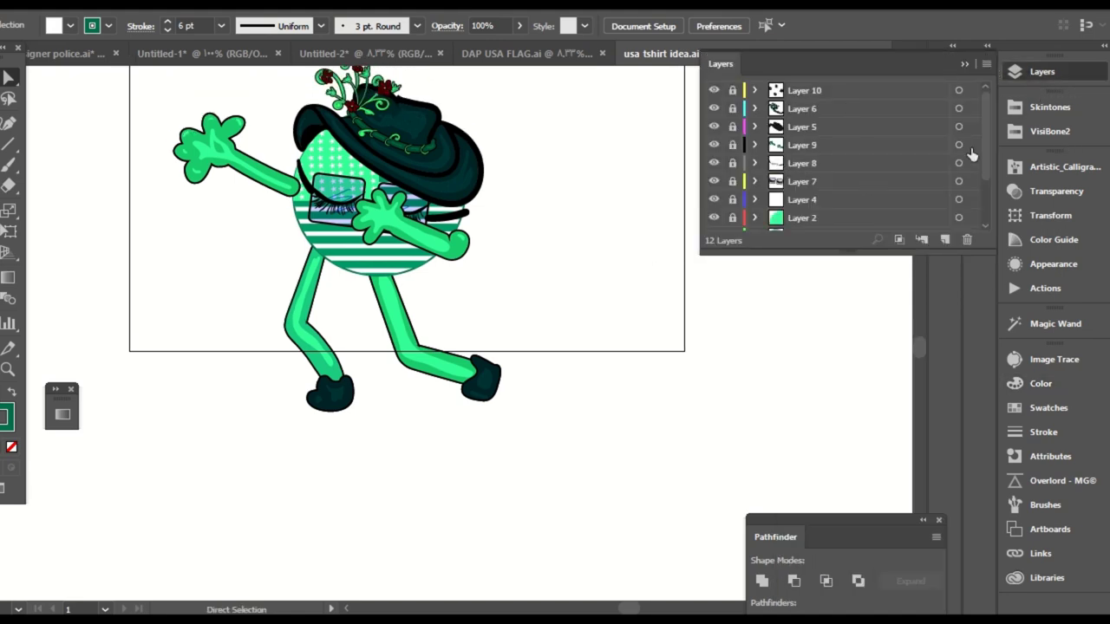
{"action": "left_click_drag", "start_coordinate": [986, 162], "coordinate": [986, 208]}
- Shift the figure's right leg outward, enlarge and reposition the left leg under the body, and deselect
{"action": "key", "text": "v"}
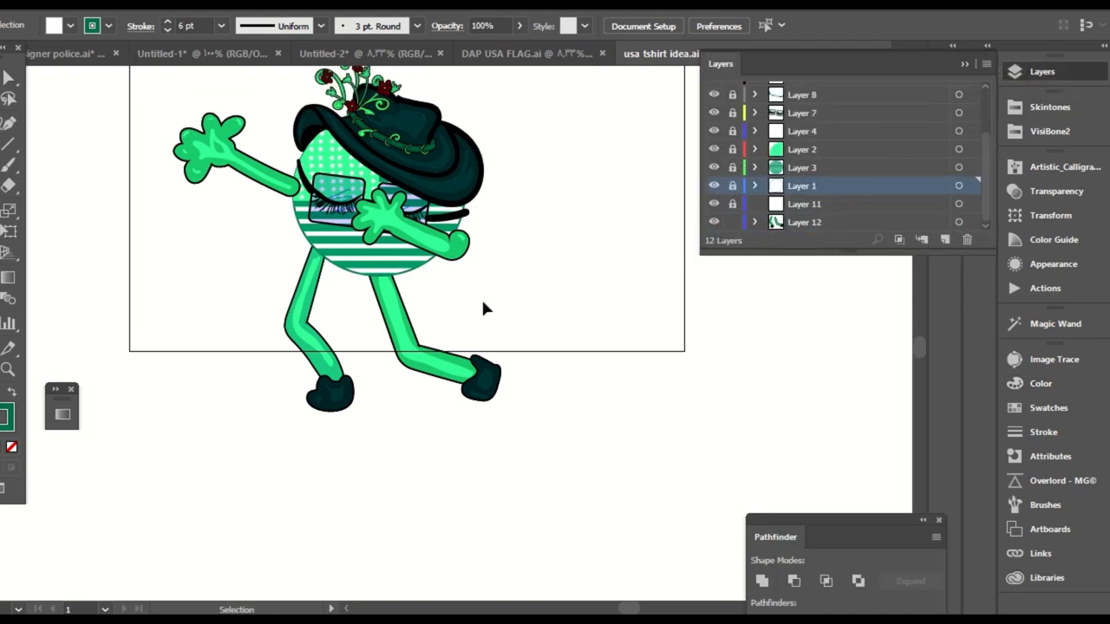
{"action": "left_click", "coordinate": [427, 370]}
{"action": "left_click_drag", "start_coordinate": [451, 373], "coordinate": [476, 374]}
{"action": "left_click", "coordinate": [560, 187]}
{"action": "left_click_drag", "start_coordinate": [584, 233], "coordinate": [589, 255]}
{"action": "left_click_drag", "start_coordinate": [582, 349], "coordinate": [531, 446]}
{"action": "left_click_drag", "start_coordinate": [405, 384], "coordinate": [380, 414]}
{"action": "left_click_drag", "start_coordinate": [316, 437], "coordinate": [321, 493]}
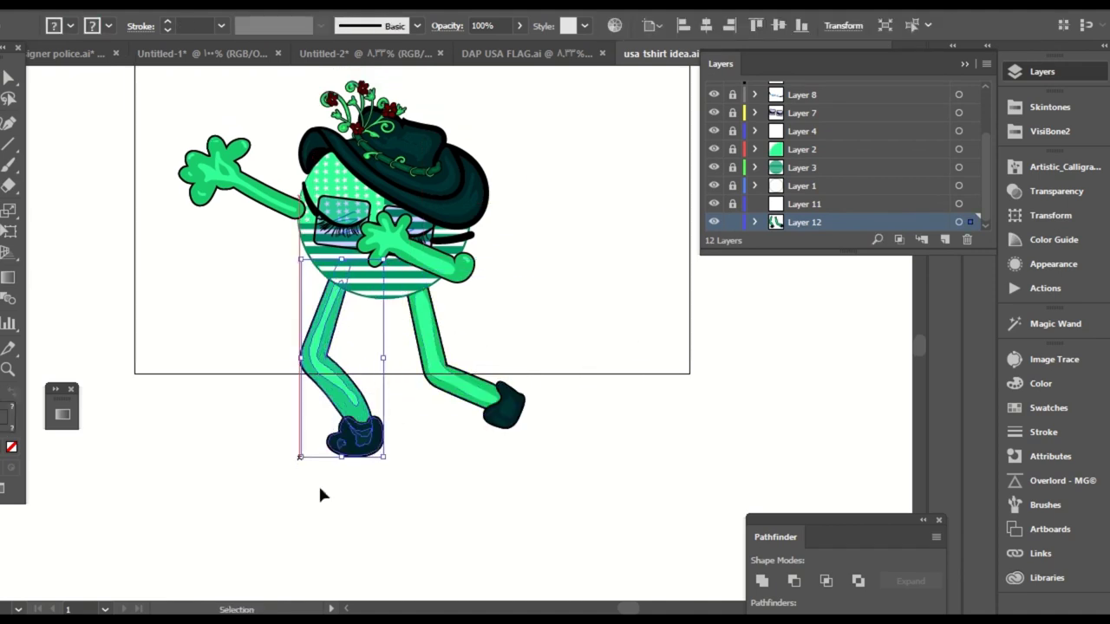
{"action": "left_click", "coordinate": [322, 493]}
- Duplicate the body's stripes from Layer 3 in place onto a new layer directly above it, leaving Layer 3 locked
{"action": "left_click_drag", "start_coordinate": [569, 214], "coordinate": [594, 325]}
{"action": "key", "text": "ctrl+plus"}
{"action": "key", "text": "ctrl+plus"}
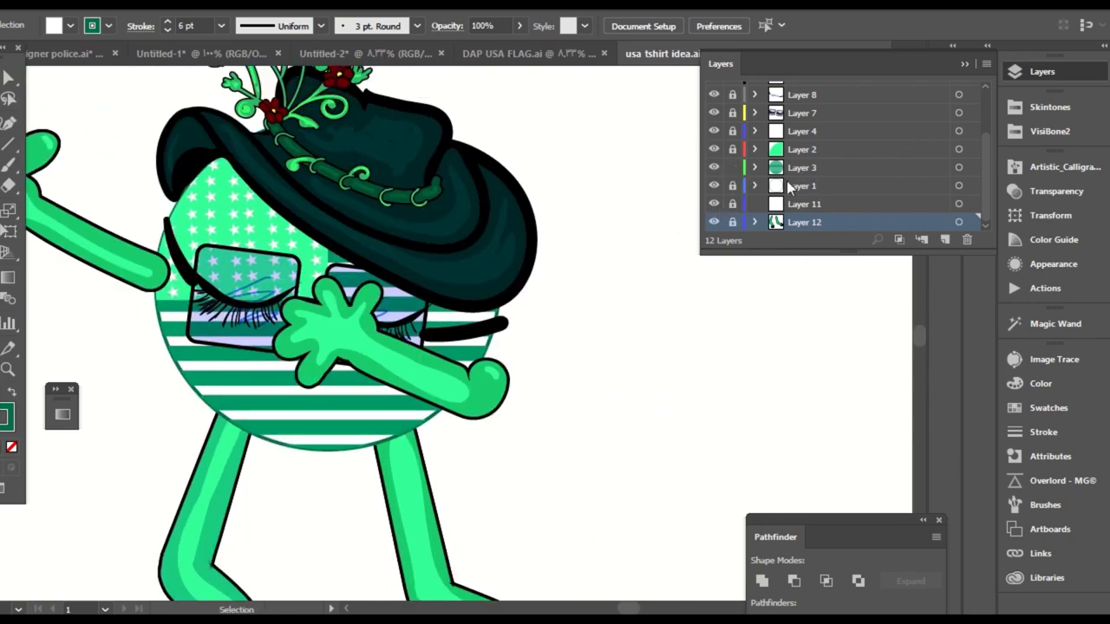
{"action": "left_click", "coordinate": [958, 167]}
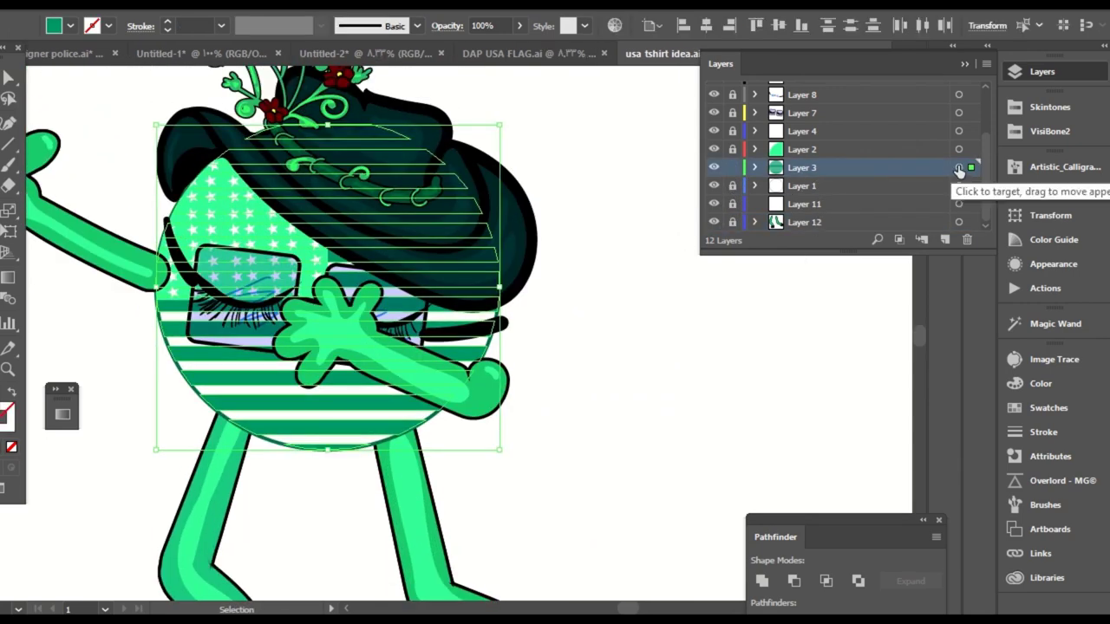
{"action": "left_click", "coordinate": [731, 167]}
{"action": "left_click", "coordinate": [944, 240]}
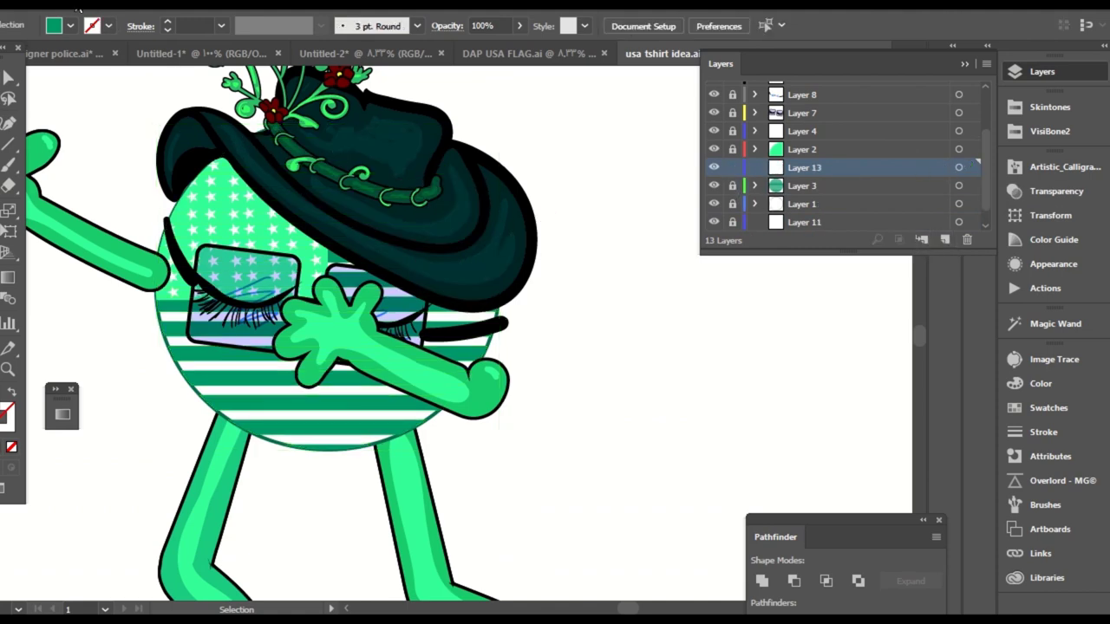
{"action": "left_click", "coordinate": [94, 7]}
{"action": "mouse_move", "coordinate": [59, 7]}
{"action": "left_click", "coordinate": [119, 120]}
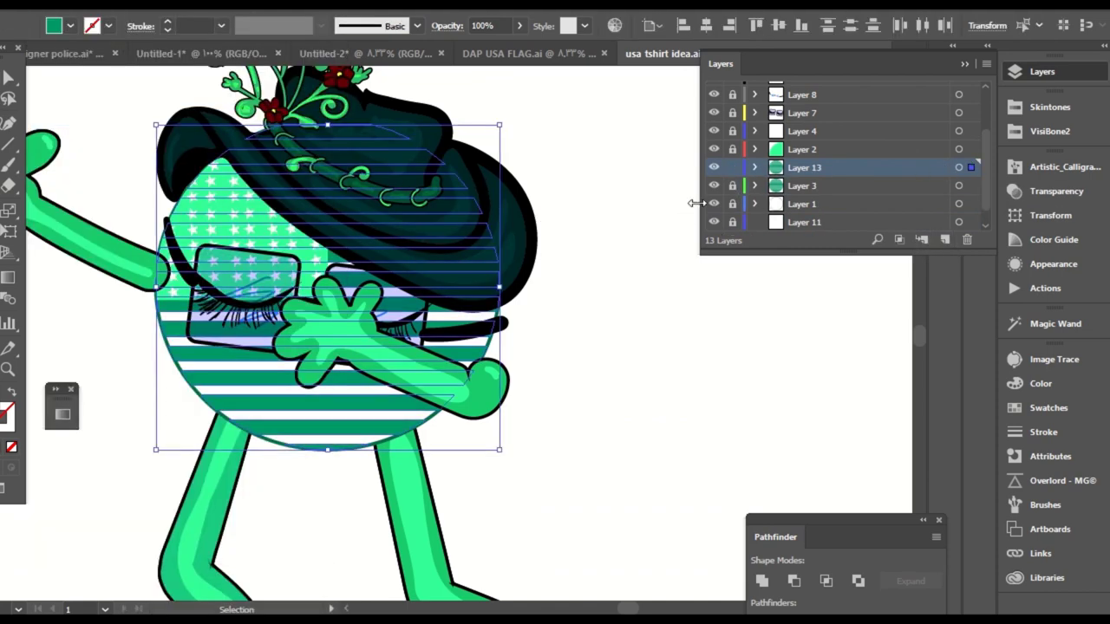
- Fill the duplicated stripes with a teal swatch from the VisiBone2 library
{"action": "left_click", "coordinate": [1050, 130]}
{"action": "left_click", "coordinate": [948, 172]}
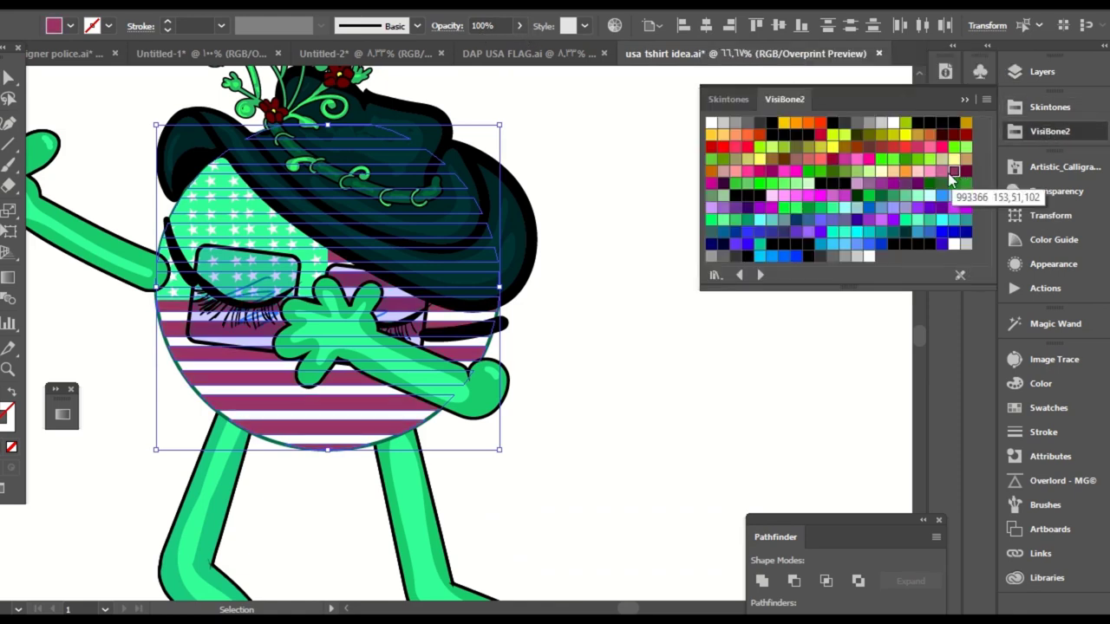
{"action": "left_click", "coordinate": [880, 234]}
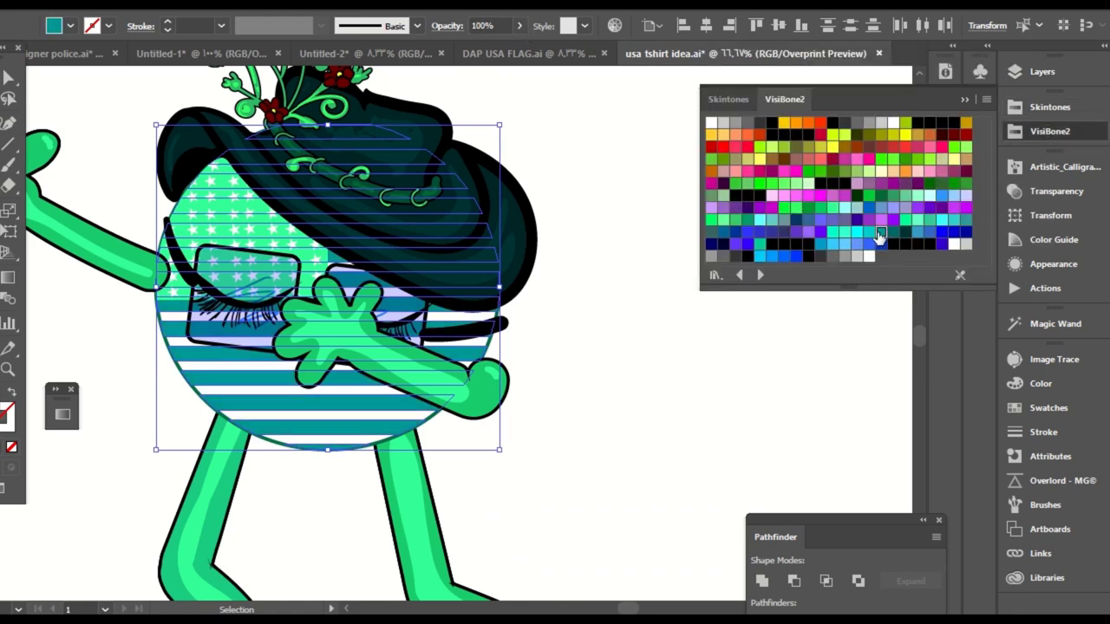
- Set the teal stripes to the Multiply blend mode at 42% opacity and deselect them
{"action": "left_click", "coordinate": [452, 28]}
{"action": "left_click", "coordinate": [307, 55]}
{"action": "left_click", "coordinate": [299, 114]}
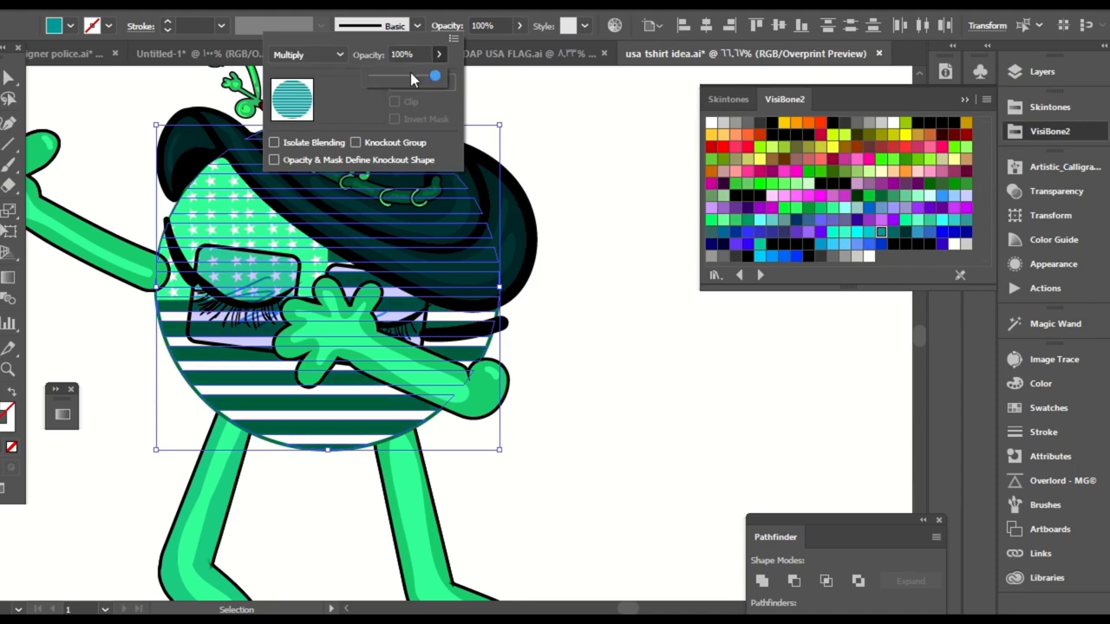
{"action": "left_click", "coordinate": [398, 75]}
{"action": "left_click", "coordinate": [604, 271]}
{"action": "left_click", "coordinate": [662, 338]}
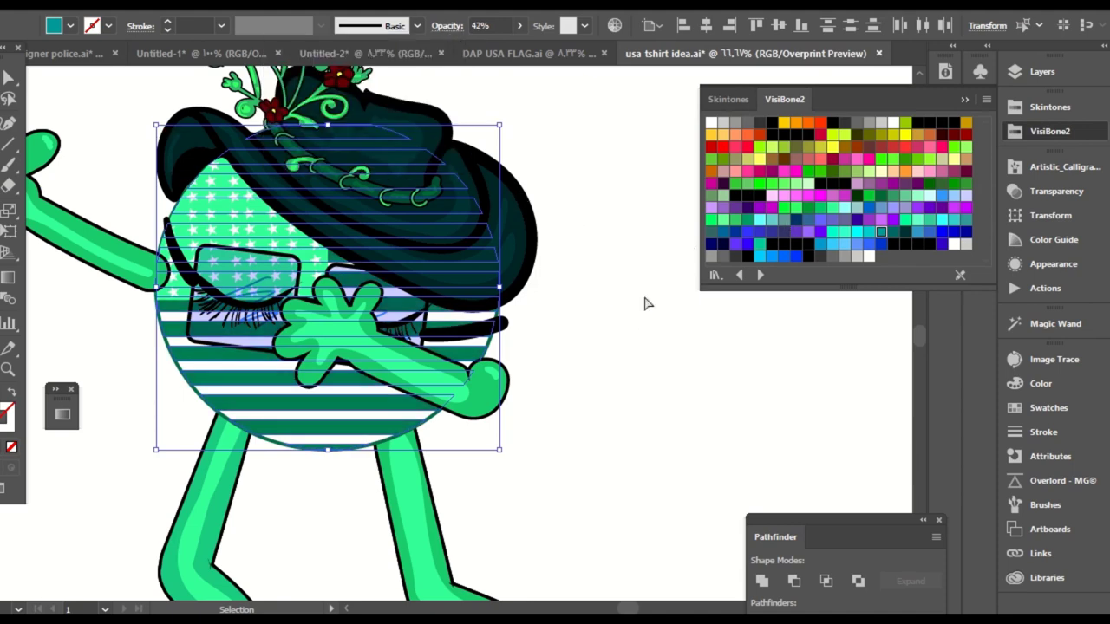
{"action": "left_click", "coordinate": [635, 314]}
- Erase thin highlights along the single stripe overlay just below the hand, and deselect it
{"action": "key", "text": "a"}
{"action": "key", "text": "ctrl+plus"}
{"action": "left_click_drag", "start_coordinate": [417, 228], "coordinate": [502, 159]}
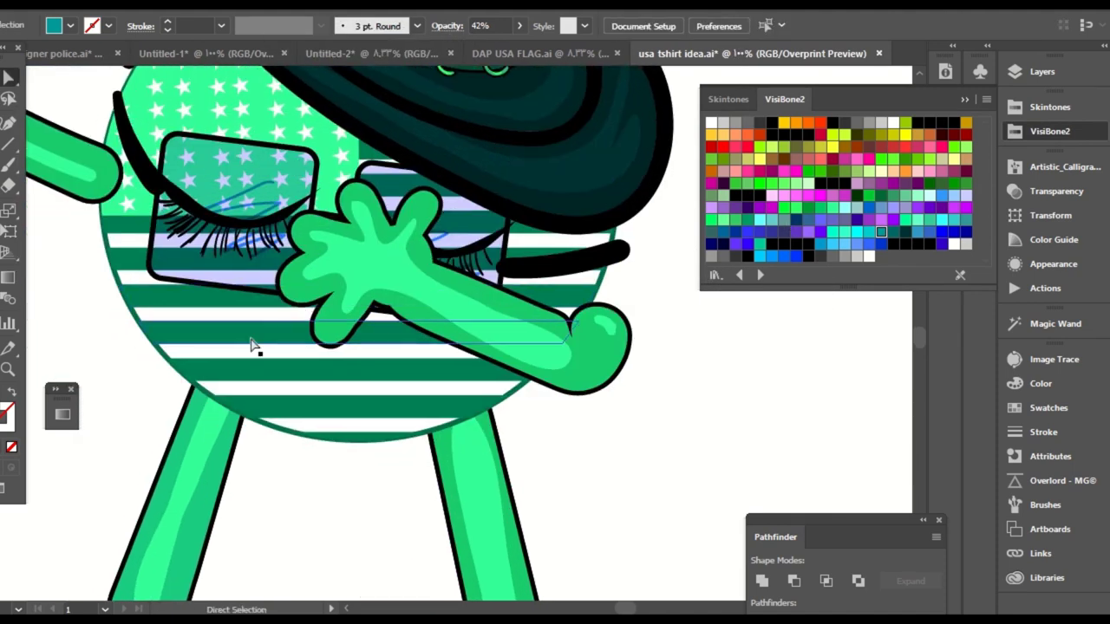
{"action": "left_click", "coordinate": [251, 345]}
{"action": "key", "text": "shift+e"}
{"action": "left_click_drag", "start_coordinate": [198, 334], "coordinate": [421, 328]}
{"action": "key", "text": "ctrl+z"}
{"action": "left_click_drag", "start_coordinate": [173, 331], "coordinate": [273, 331]}
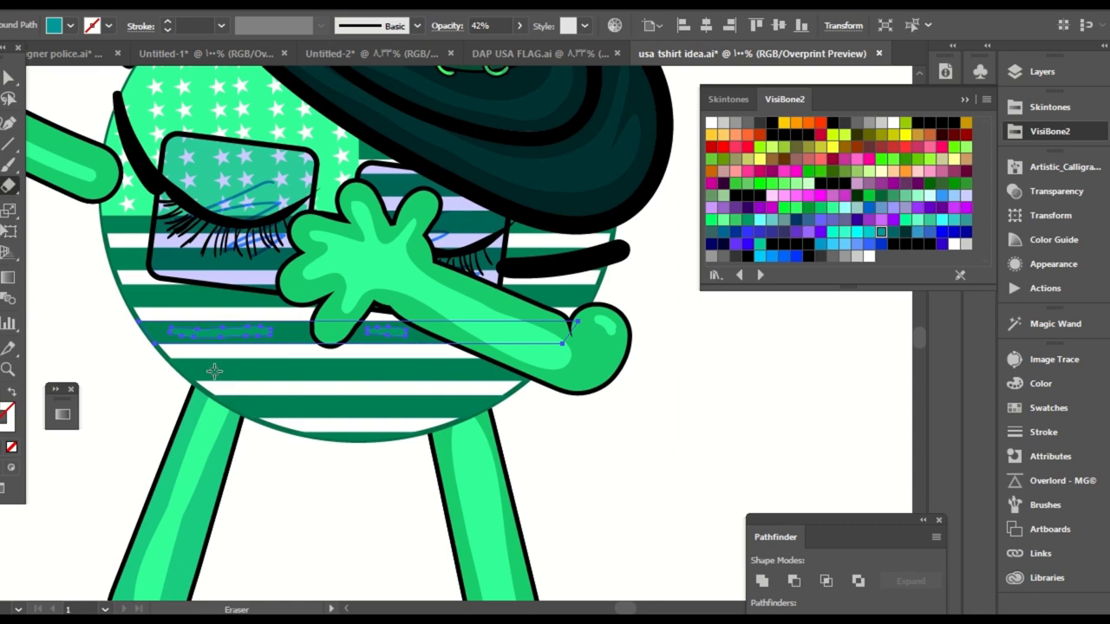
{"action": "left_click_drag", "start_coordinate": [214, 371], "coordinate": [429, 377]}
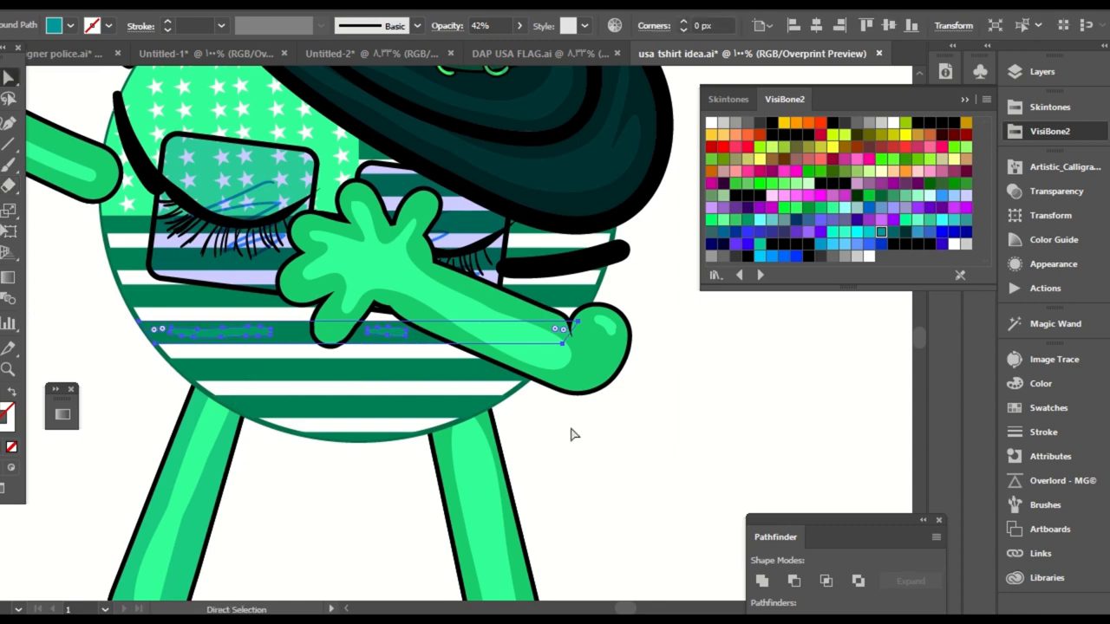
{"action": "key", "text": "ctrl+shift+a"}
- Erase thin horizontal highlights along the remaining body stripe overlays with the Eraser tool
{"action": "left_click_drag", "start_coordinate": [202, 371], "coordinate": [435, 371]}
{"action": "left_click_drag", "start_coordinate": [245, 400], "coordinate": [466, 398]}
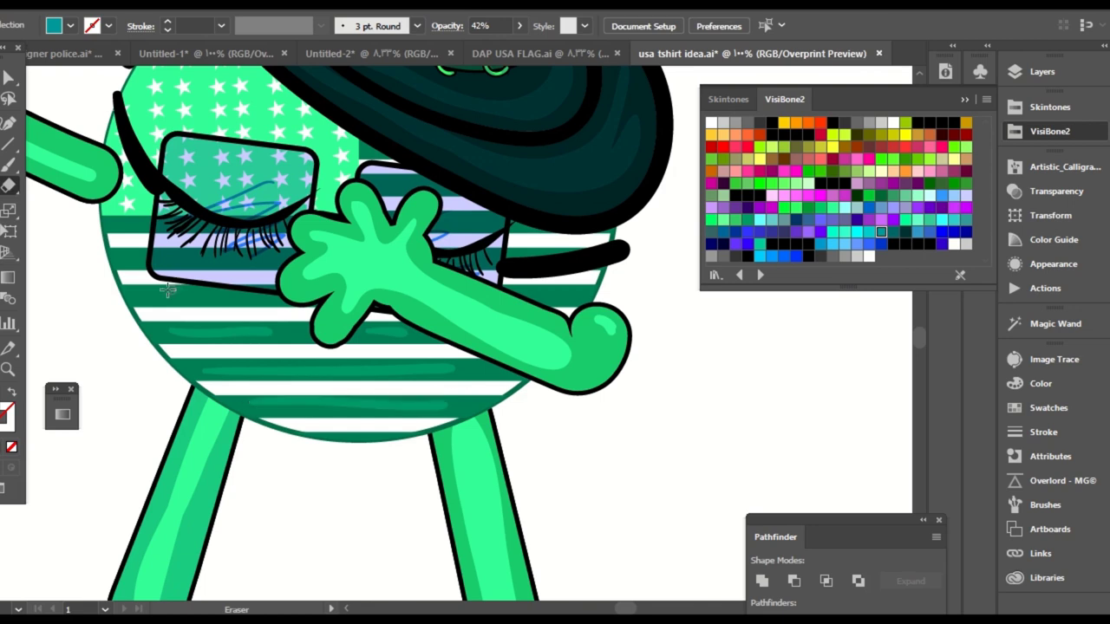
{"action": "left_click_drag", "start_coordinate": [145, 295], "coordinate": [219, 296]}
{"action": "left_click_drag", "start_coordinate": [232, 199], "coordinate": [244, 233]}
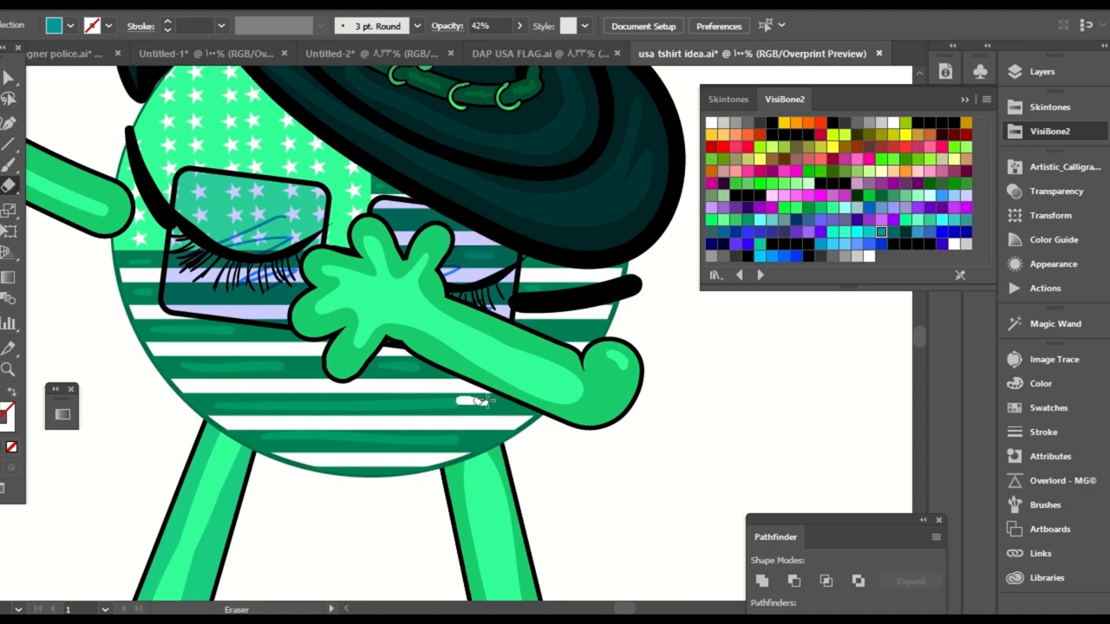
{"action": "left_click_drag", "start_coordinate": [484, 400], "coordinate": [486, 401]}
{"action": "key", "text": "ctrl+minus"}
{"action": "key", "text": "ctrl+minus"}
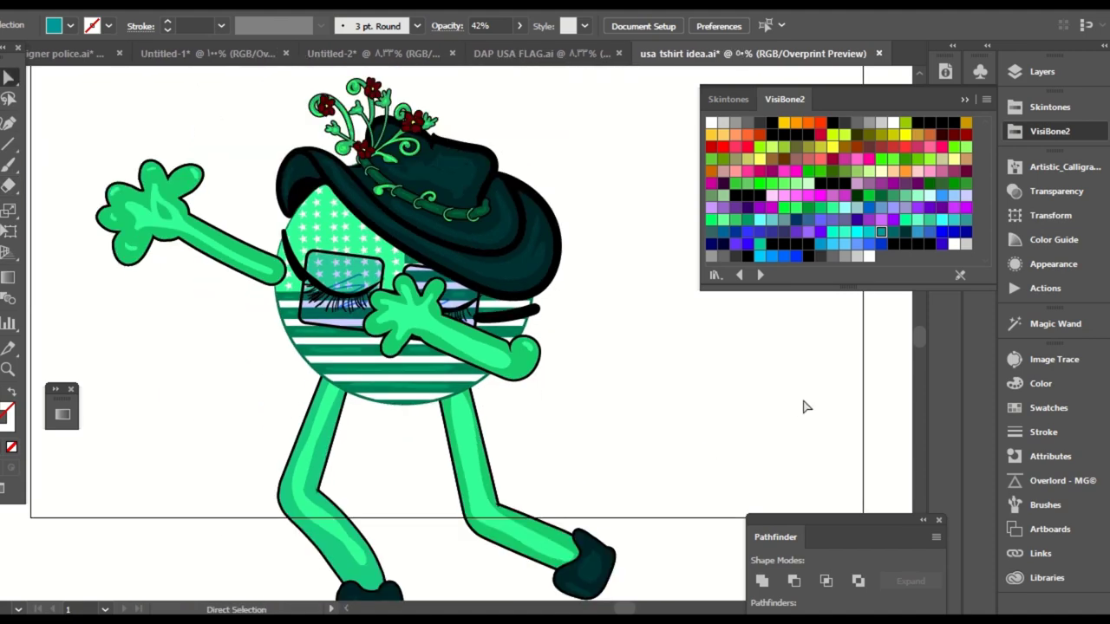
- Lock Layer 13, which holds the stripe shading
{"action": "left_click", "coordinate": [1041, 71]}
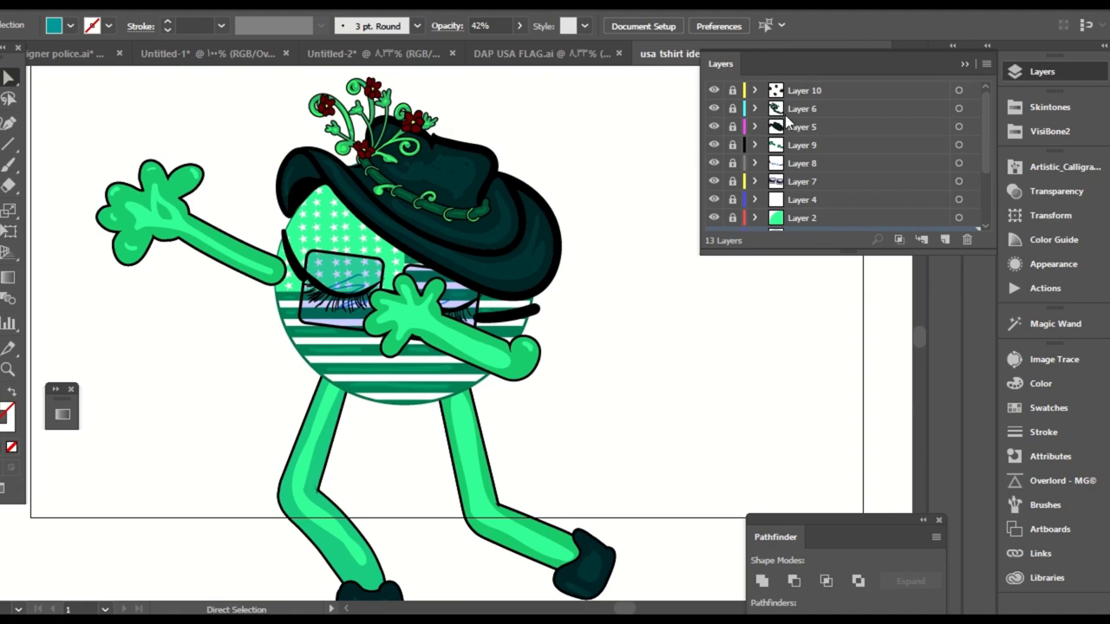
{"action": "scroll", "coordinate": [735, 217], "scroll_direction": "down", "scroll_amount": 2}
{"action": "left_click", "coordinate": [738, 202]}
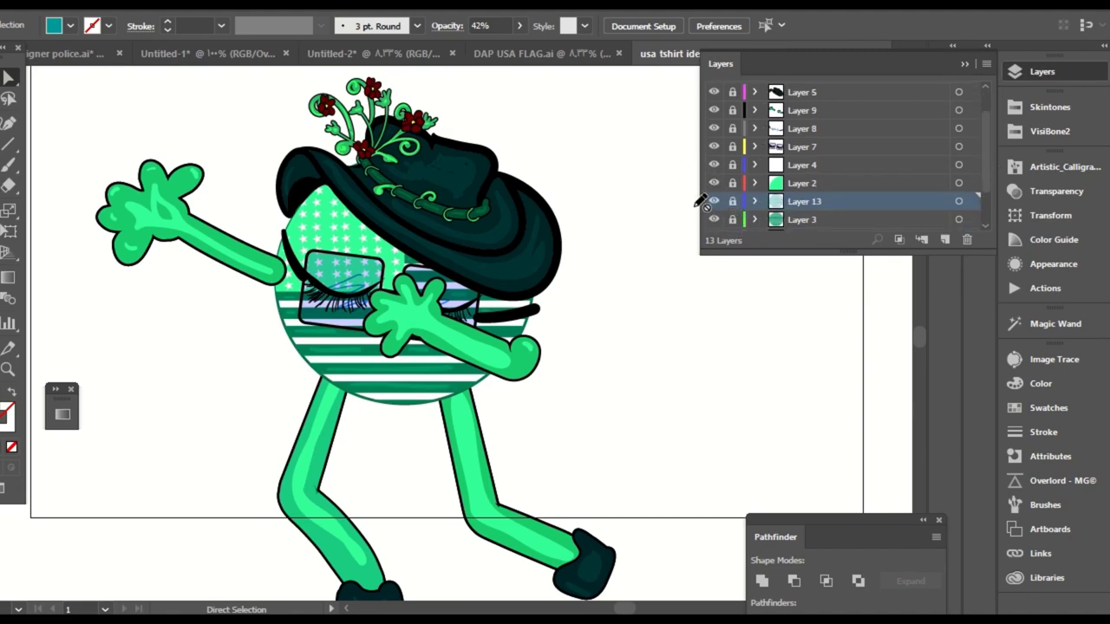
- Unlock Layer 8 and apply a bristle brush to the blue scribbled strokes on both glasses lenses
{"action": "left_click", "coordinate": [729, 148]}
{"action": "key", "text": "ctrl+plus"}
{"action": "key", "text": "ctrl+plus"}
{"action": "key", "text": "ctrl+plus"}
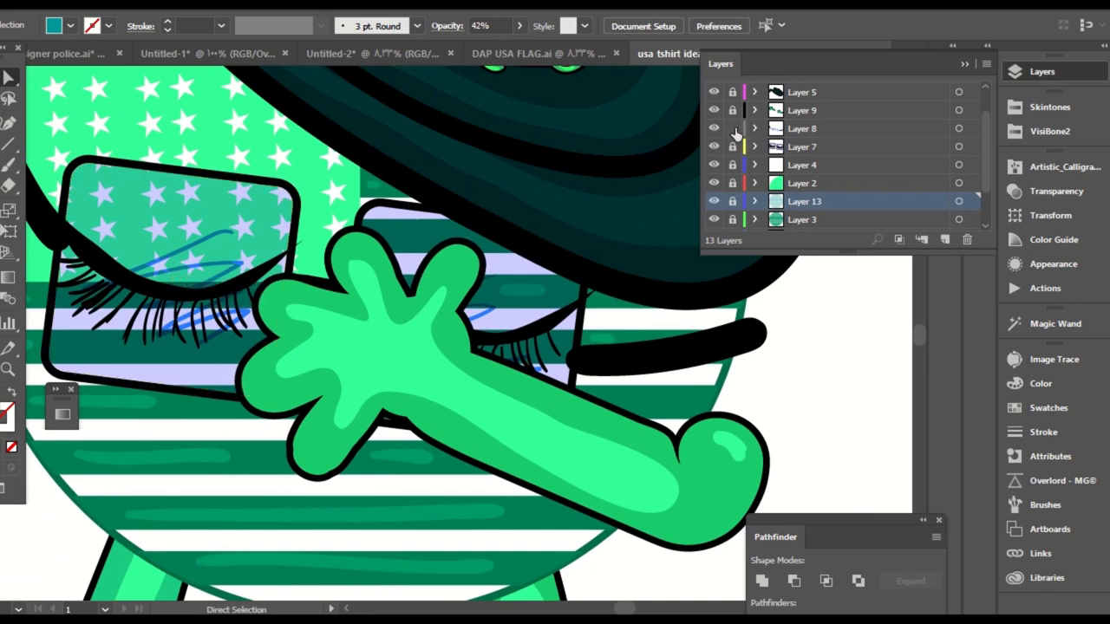
{"action": "left_click", "coordinate": [736, 132]}
{"action": "left_click", "coordinate": [229, 267]}
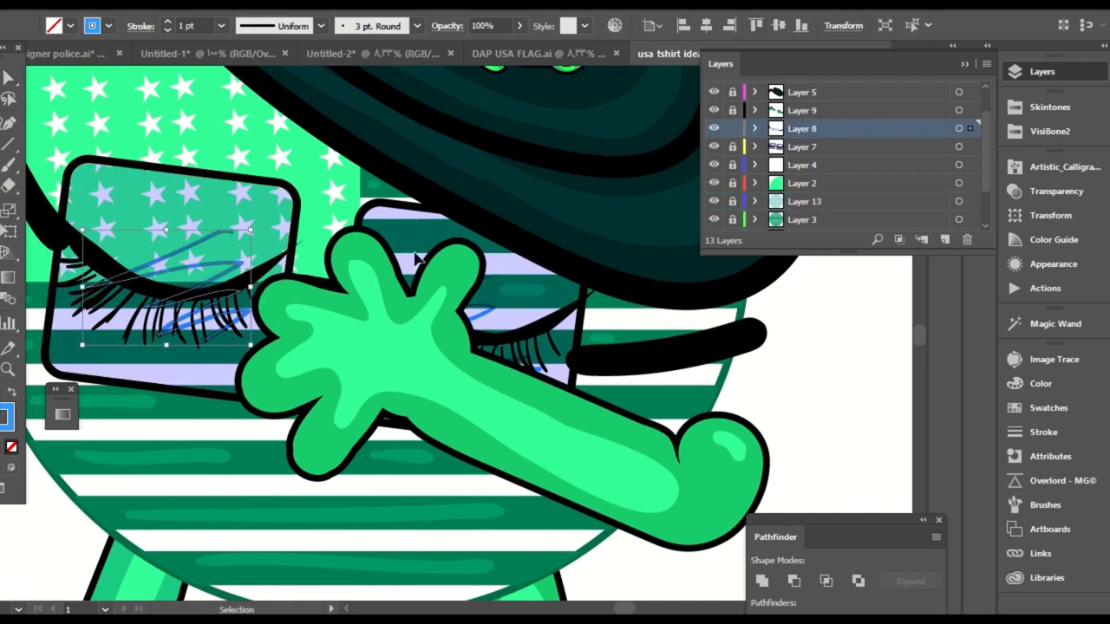
{"action": "left_click", "coordinate": [485, 319], "text": "shift"}
{"action": "left_click", "coordinate": [416, 25]}
{"action": "left_click", "coordinate": [327, 144]}
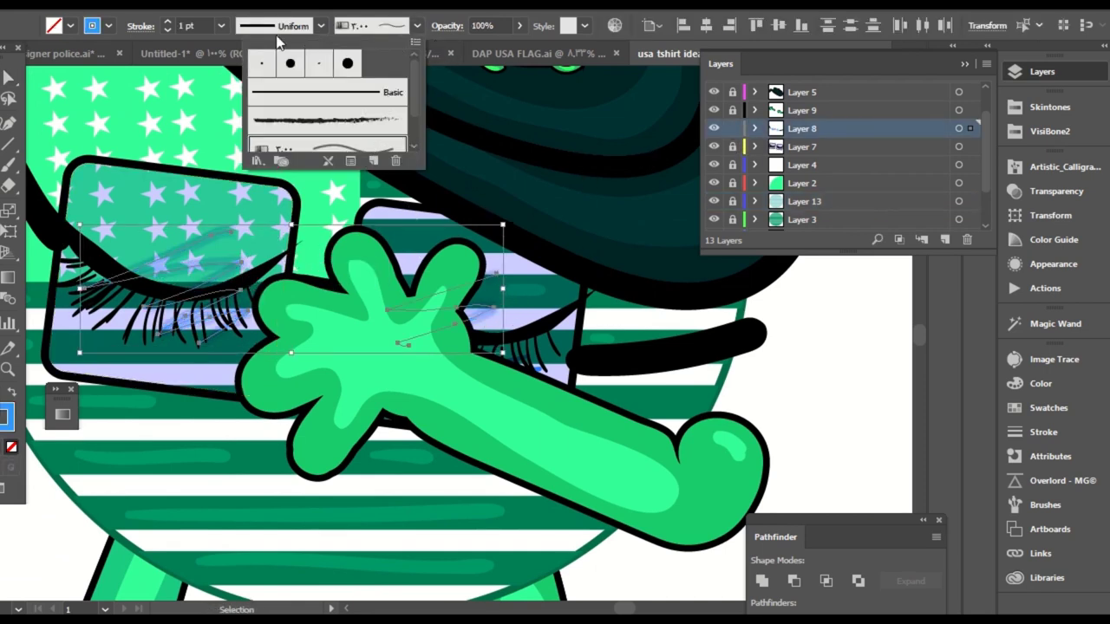
{"action": "left_click", "coordinate": [1041, 384]}
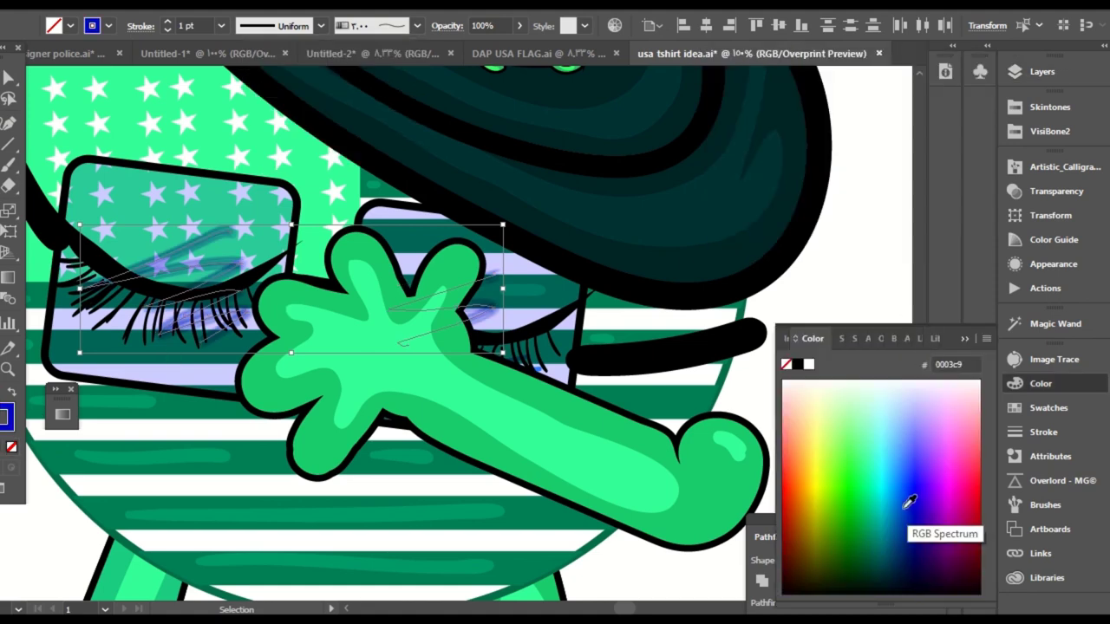
{"action": "left_click", "coordinate": [221, 26]}
{"action": "left_click", "coordinate": [269, 141]}
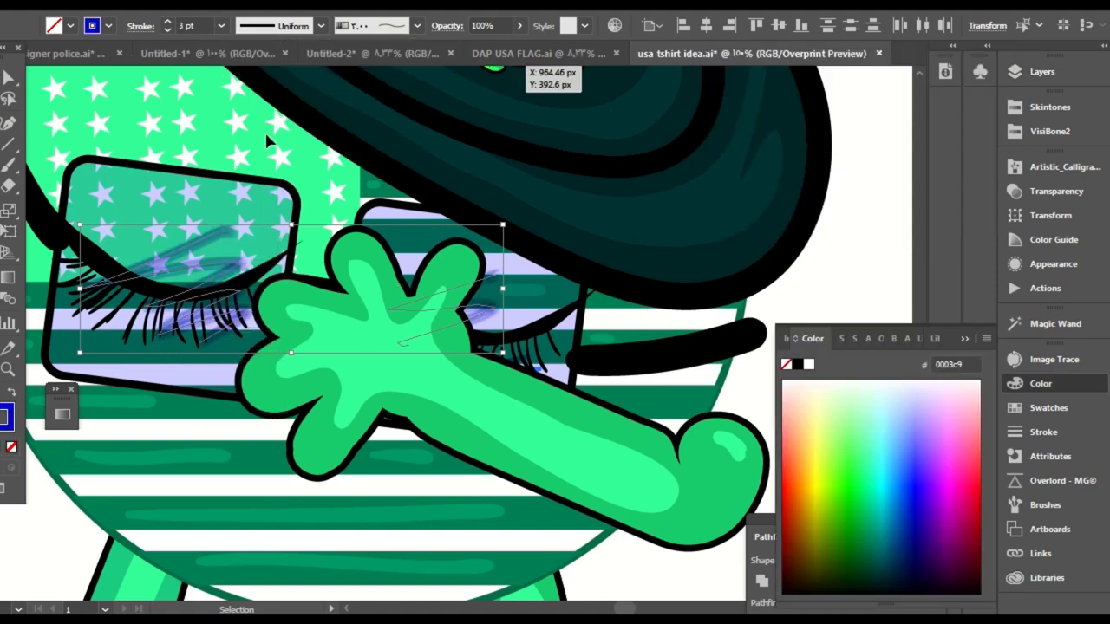
{"action": "left_click", "coordinate": [923, 233]}
{"action": "key", "text": "ctrl+0"}
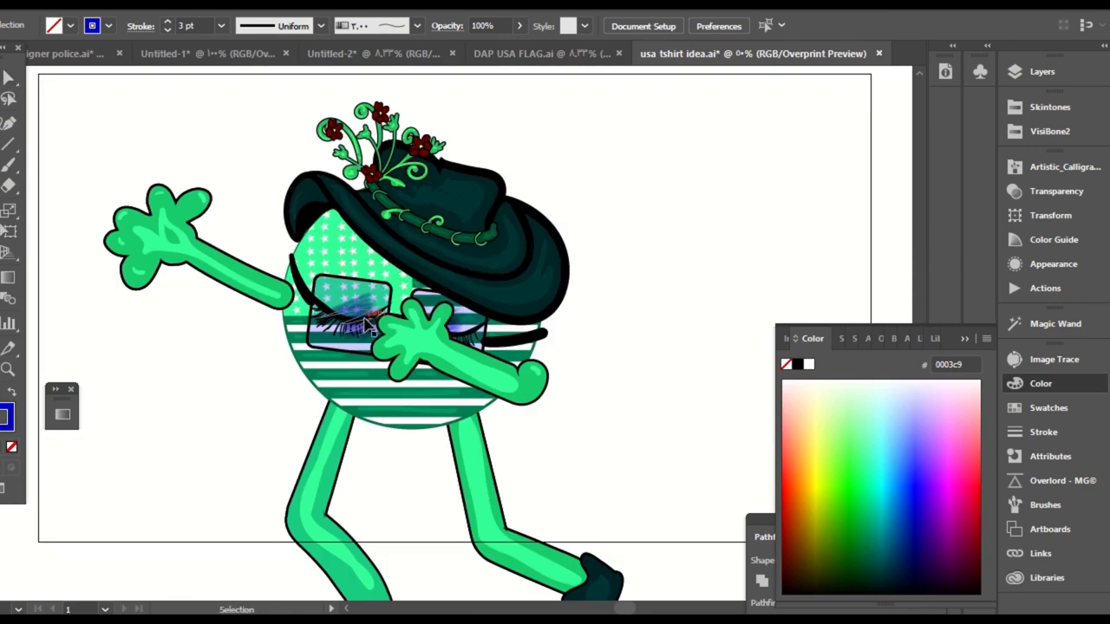
{"action": "left_click", "coordinate": [810, 364]}
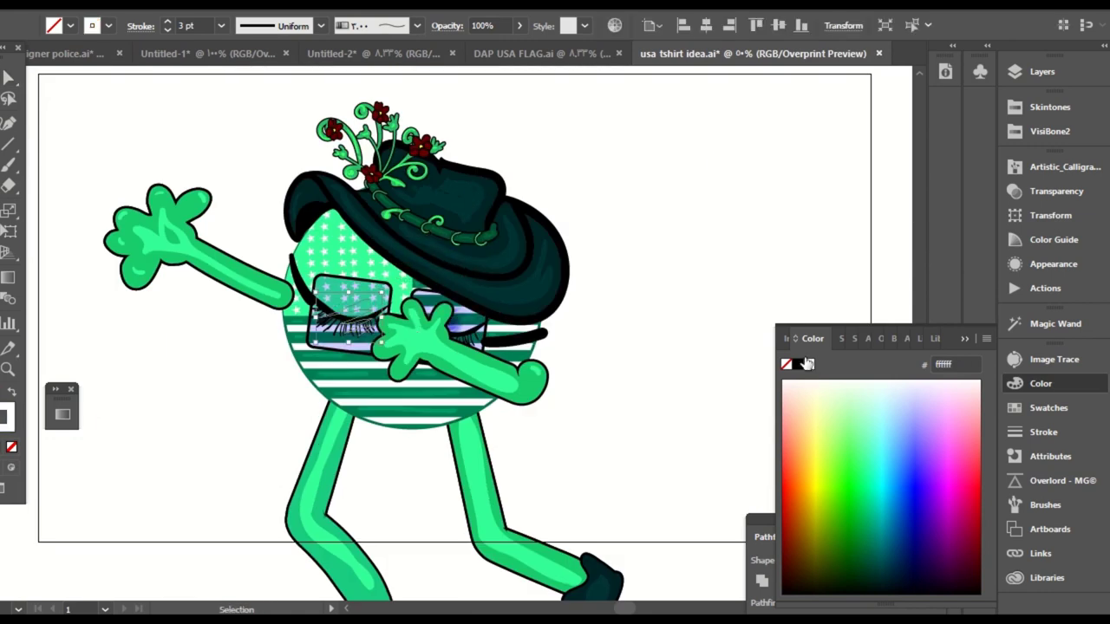
{"action": "left_click", "coordinate": [358, 308]}
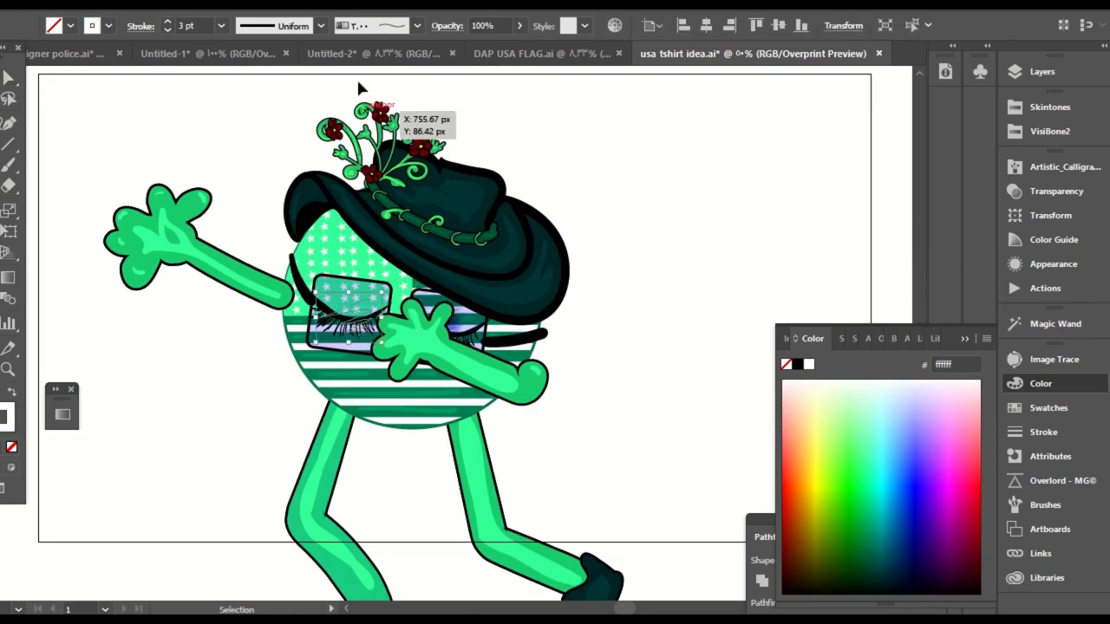
{"action": "left_click", "coordinate": [753, 313]}
{"action": "key", "text": "ctrl+z"}
{"action": "key", "text": "ctrl+z"}
{"action": "key", "text": "ctrl+z"}
{"action": "key", "text": "ctrl+z"}
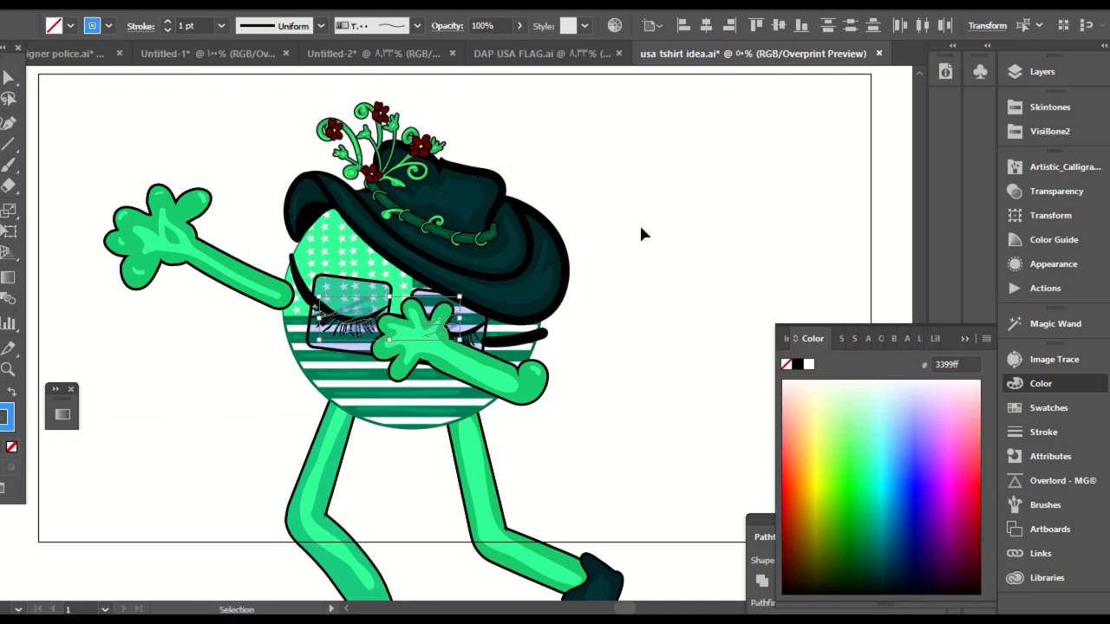
- Set the bristle strokes on the glasses lenses to a 3 pt weight and recolor them white
{"action": "left_click", "coordinate": [221, 25]}
{"action": "left_click", "coordinate": [259, 107]}
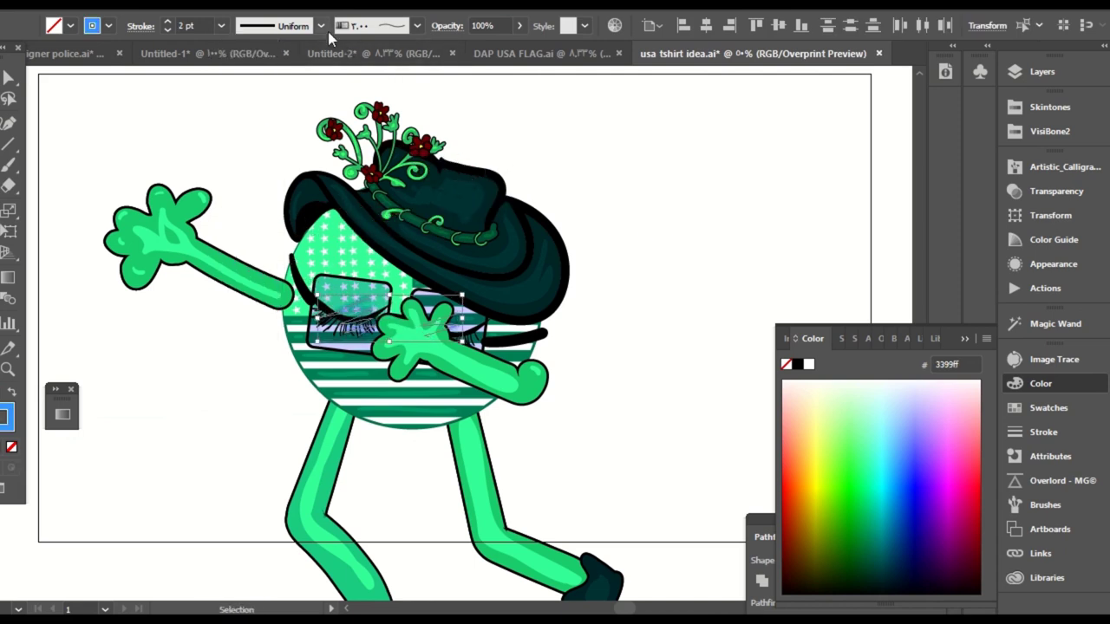
{"action": "left_click", "coordinate": [222, 25]}
{"action": "left_click", "coordinate": [247, 132]}
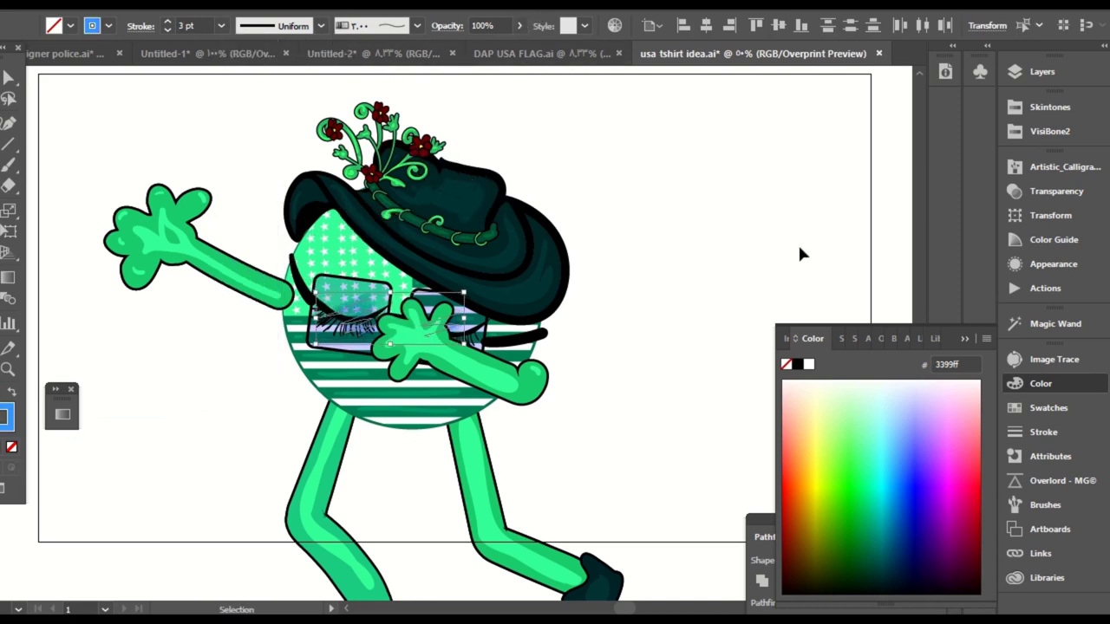
{"action": "left_click", "coordinate": [827, 387]}
- Set the white lens strokes' blending mode to Screen and their opacity to 67%, and deselect them
{"action": "left_click", "coordinate": [451, 25]}
{"action": "left_click", "coordinate": [299, 55]}
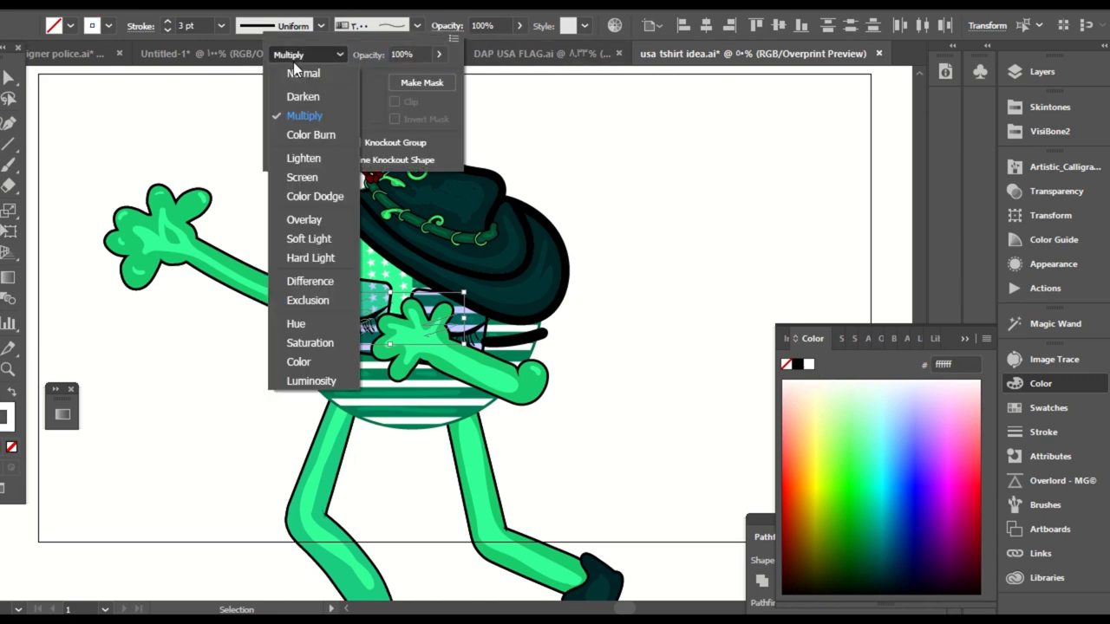
{"action": "left_click", "coordinate": [312, 177]}
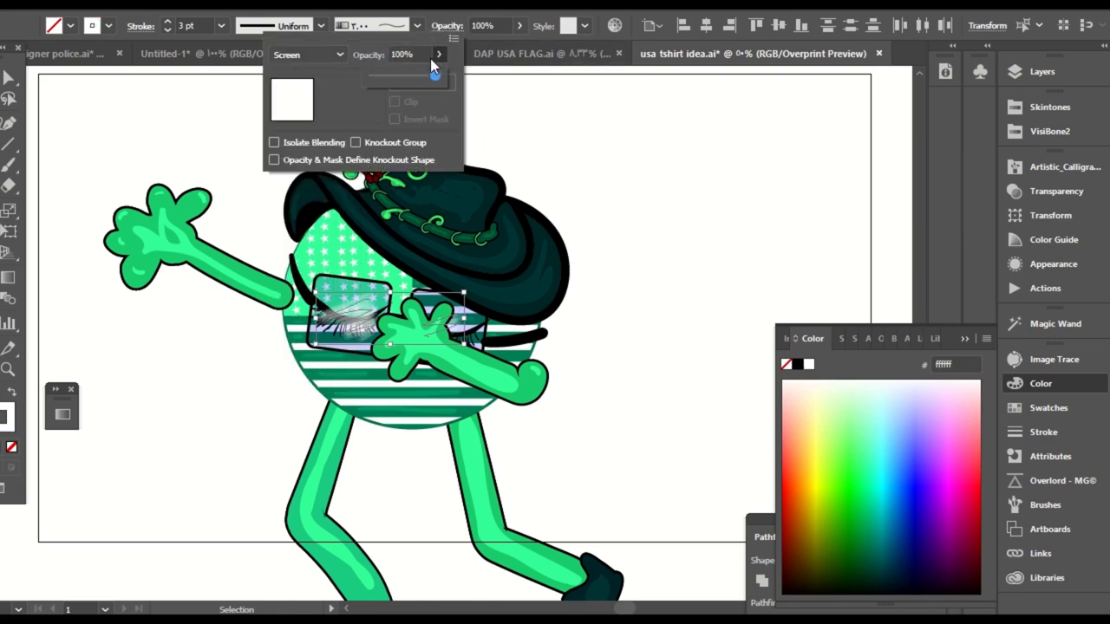
{"action": "left_click", "coordinate": [414, 77]}
{"action": "left_click", "coordinate": [778, 228]}
{"action": "left_click", "coordinate": [824, 250]}
{"action": "key", "text": "a"}
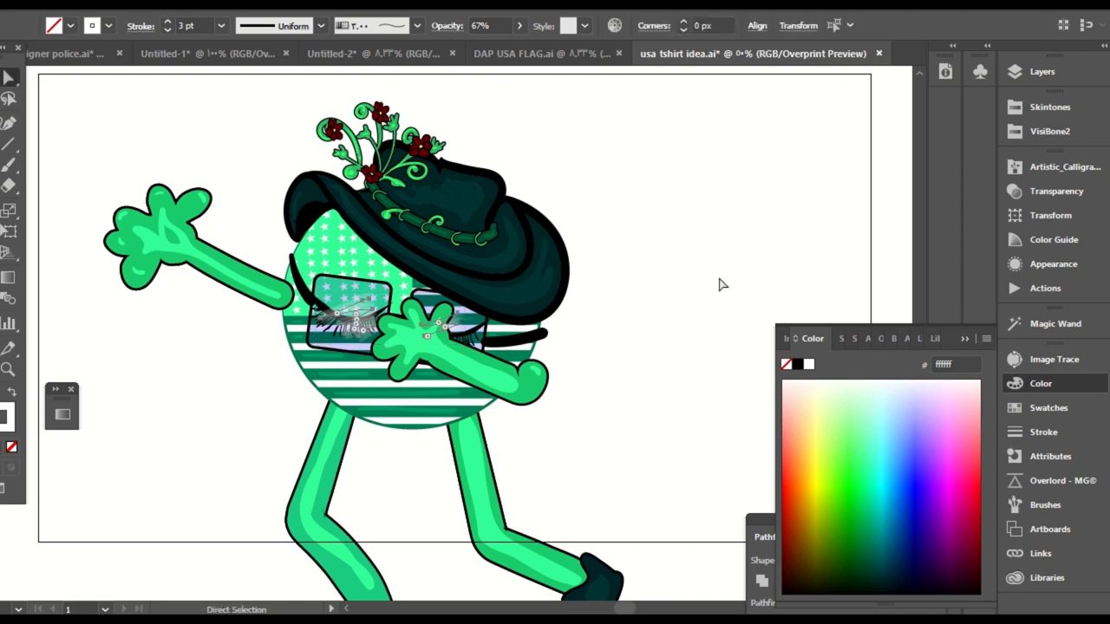
{"action": "left_click", "coordinate": [720, 285]}
{"action": "key", "text": "ctrl+minus"}
{"action": "key", "text": "ctrl+minus"}
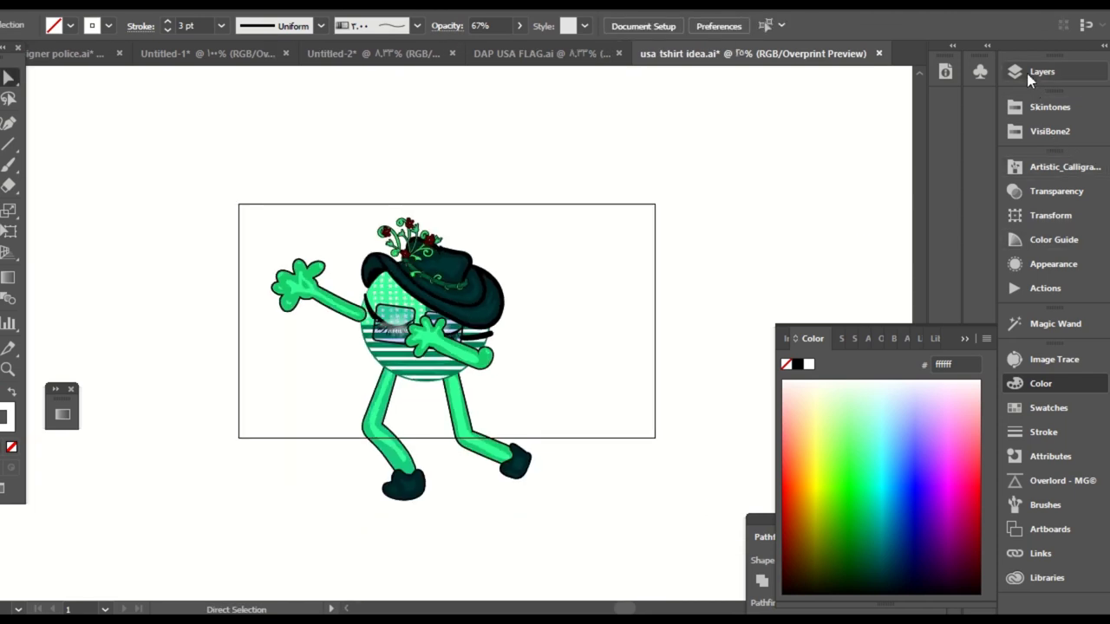
- Copy the green star field artwork and paste it in place on a new layer directly above Layer 4
{"action": "left_click", "coordinate": [1036, 72]}
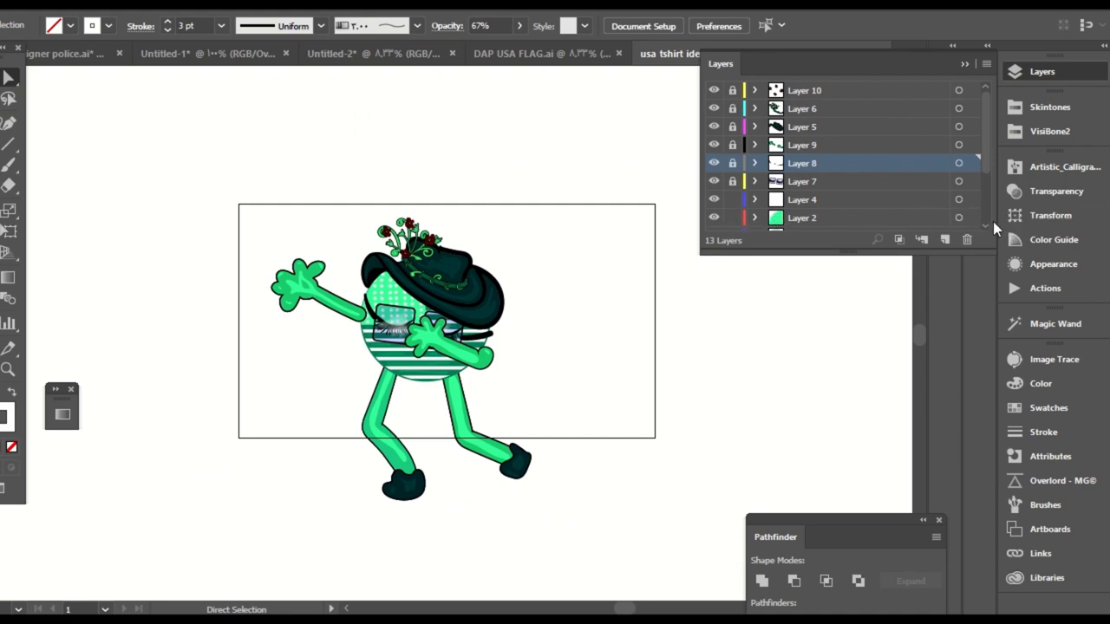
{"action": "left_click", "coordinate": [960, 218]}
{"action": "left_click", "coordinate": [960, 200], "text": "shift"}
{"action": "key", "text": "ctrl+shift+a"}
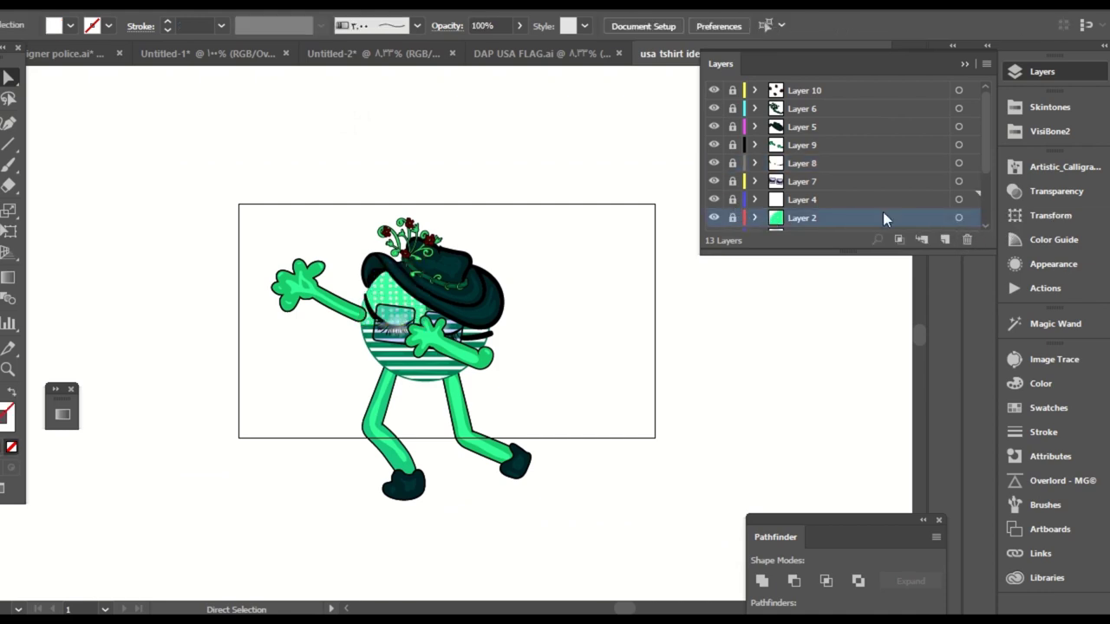
{"action": "left_click", "coordinate": [945, 239]}
{"action": "key", "text": "ctrl+equal"}
{"action": "key", "text": "ctrl+equal"}
{"action": "key", "text": "ctrl+equal"}
{"action": "key", "text": "ctrl+equal"}
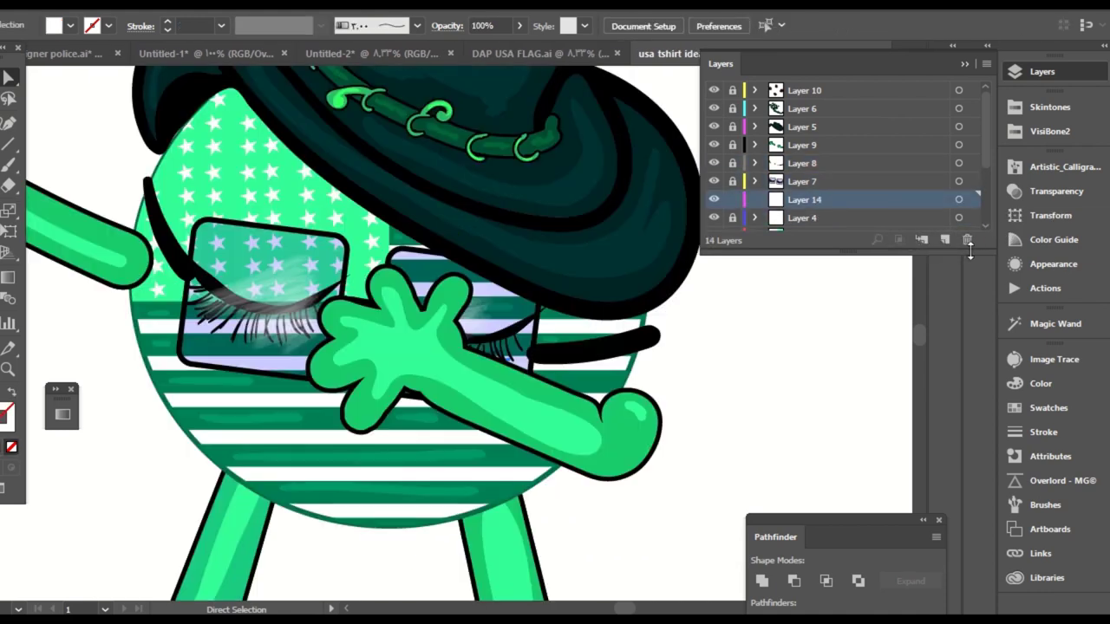
{"action": "key", "text": "ctrl+f"}
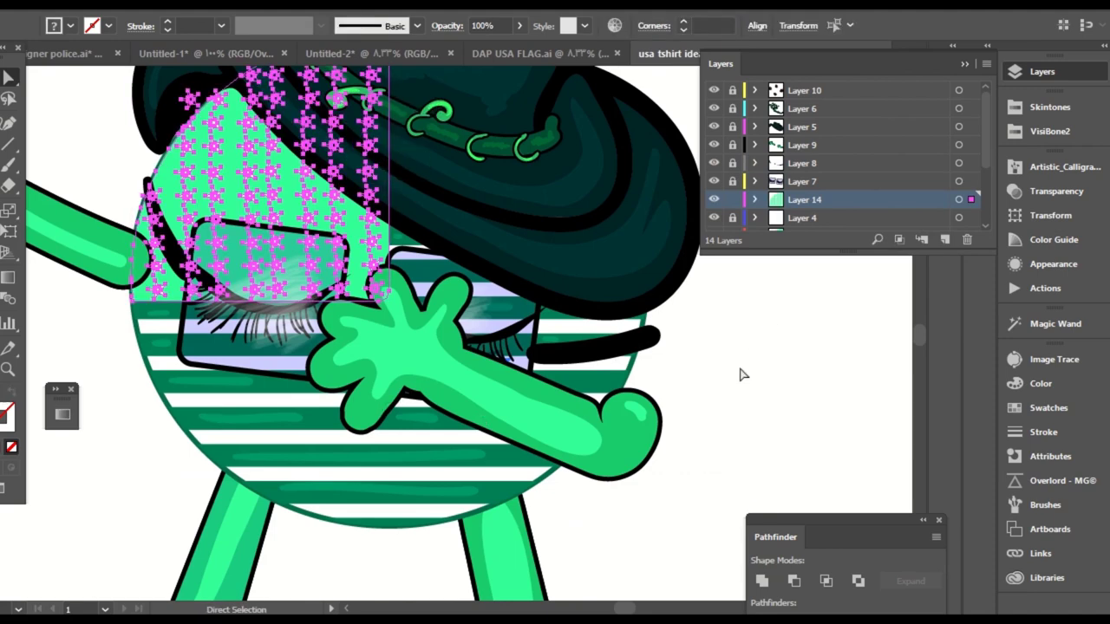
{"action": "key", "text": "ctrl+shift+a"}
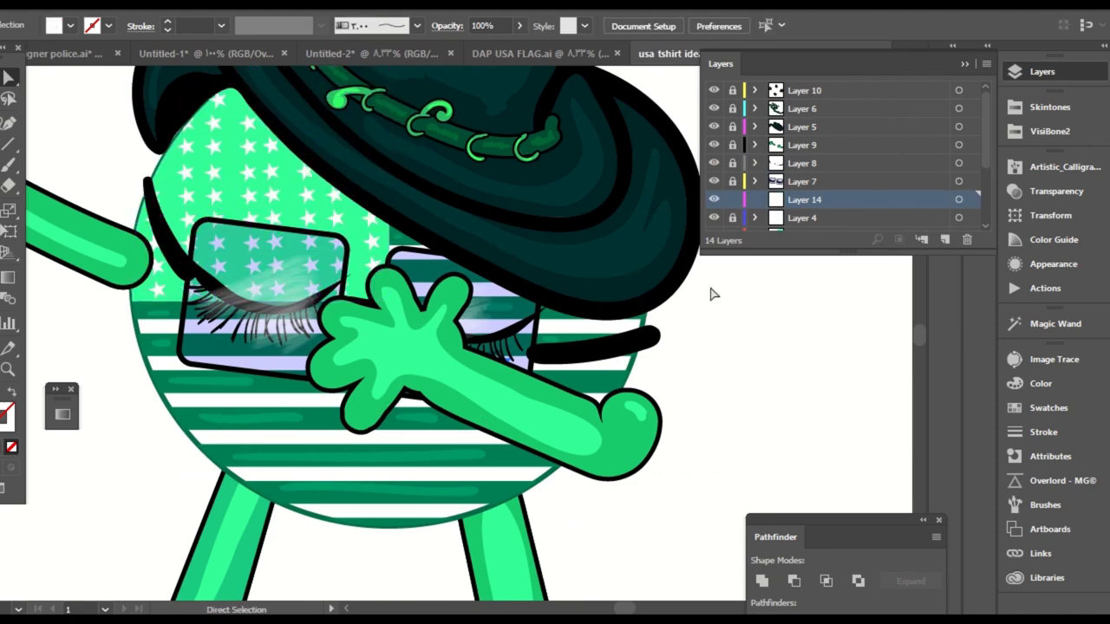
- Unite the pasted star field artwork into a white shape with Pathfinder and lower its opacity to 42%
{"action": "key", "text": "ctrl+a"}
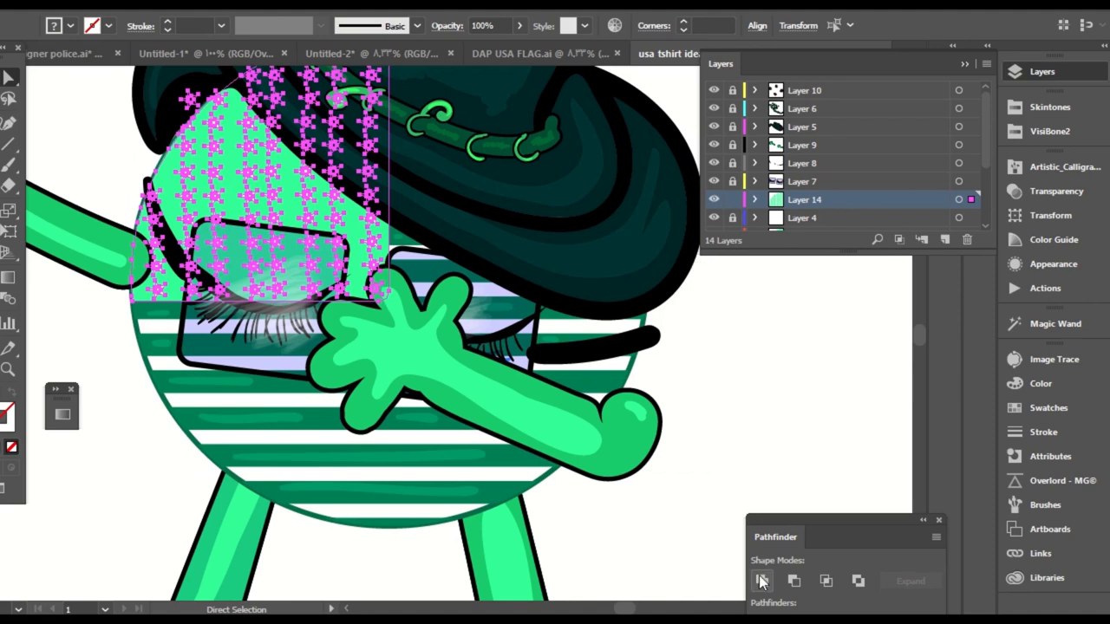
{"action": "left_click", "coordinate": [761, 581]}
{"action": "left_click_drag", "start_coordinate": [225, 195], "coordinate": [257, 267]}
{"action": "left_click", "coordinate": [97, 210]}
{"action": "left_click", "coordinate": [223, 175]}
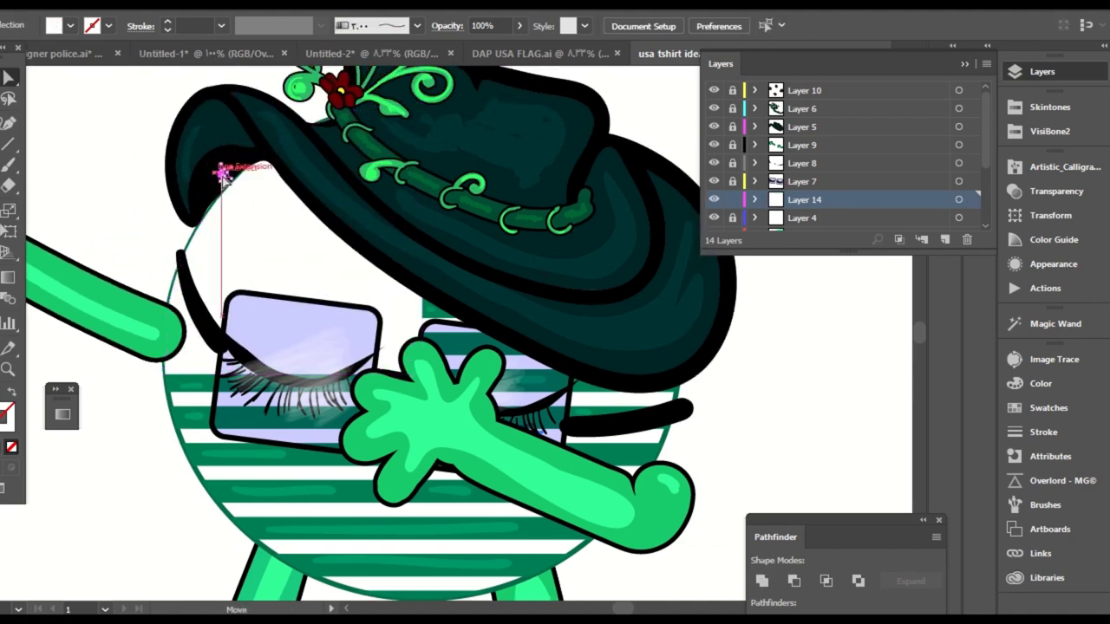
{"action": "left_click", "coordinate": [222, 174]}
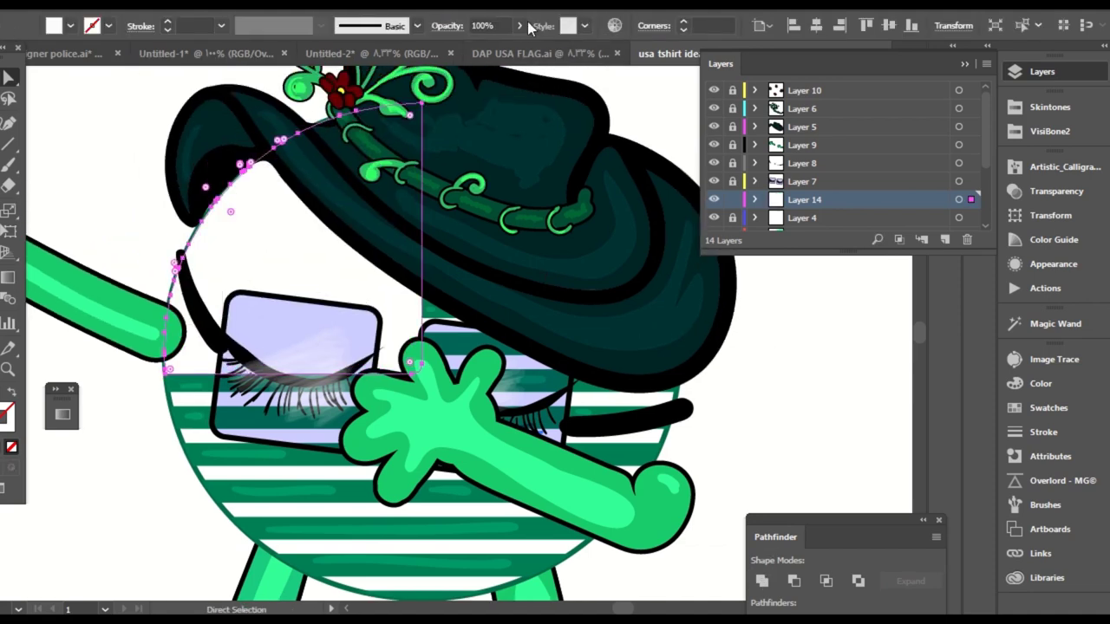
{"action": "left_click", "coordinate": [521, 26]}
{"action": "left_click", "coordinate": [478, 47]}
{"action": "left_click", "coordinate": [74, 196]}
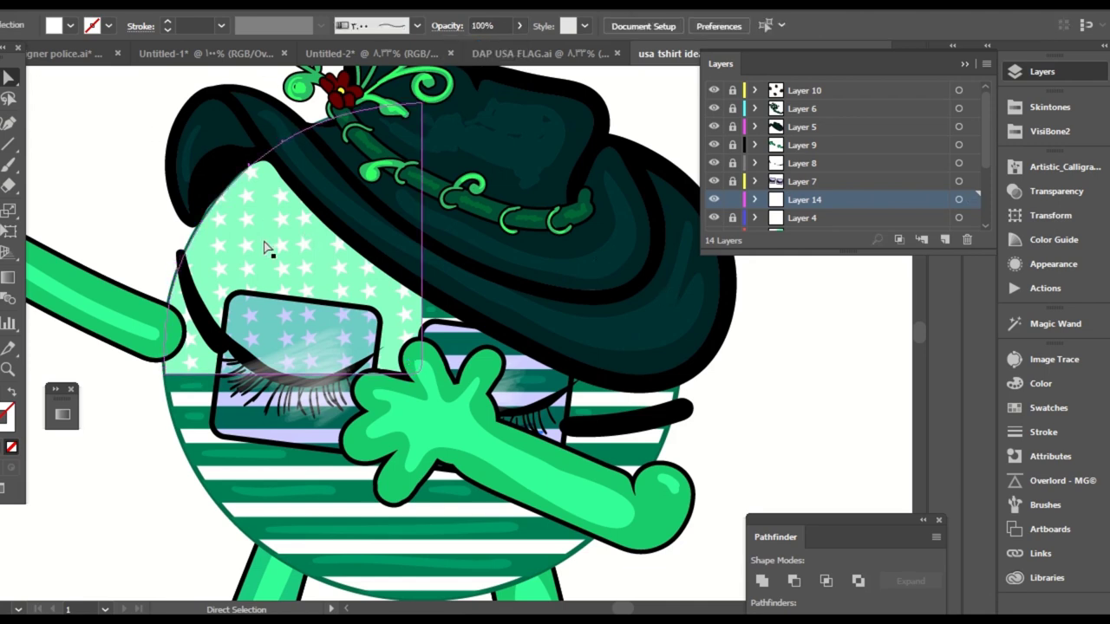
- Erase thin vertical streaks and a diagonal band along the hat brim from the translucent white star field overlay, and deselect it
{"action": "key", "text": "shift+e"}
{"action": "left_click_drag", "start_coordinate": [266, 208], "coordinate": [266, 270]}
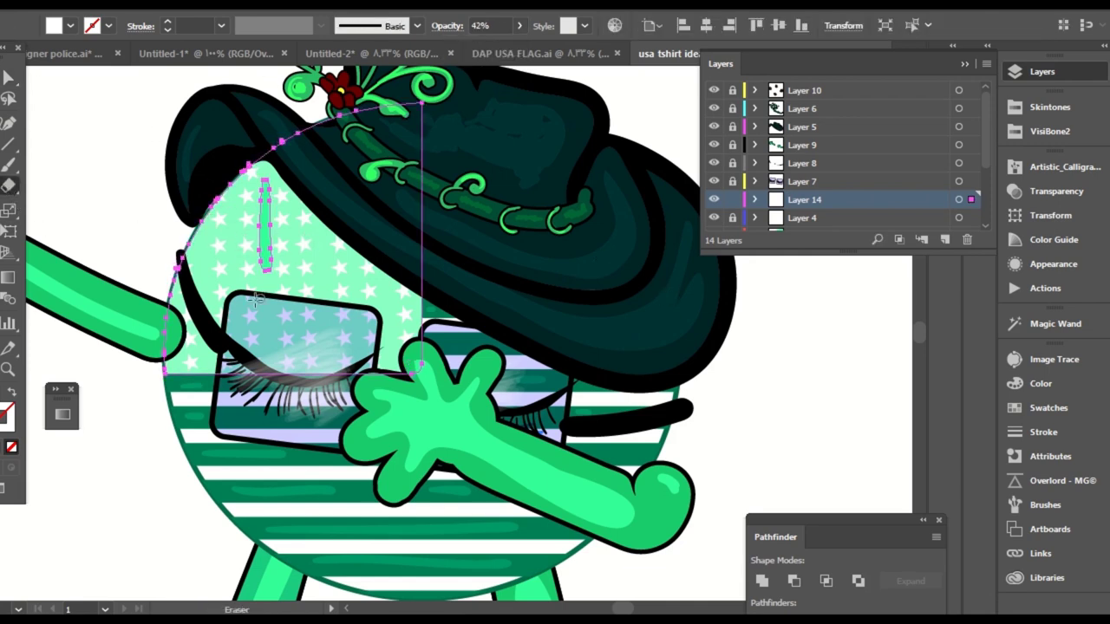
{"action": "mouse_move", "coordinate": [234, 202]}
{"action": "left_mouse_down"}
{"action": "mouse_move", "coordinate": [231, 269]}
{"action": "mouse_move", "coordinate": [207, 293]}
{"action": "left_mouse_up"}
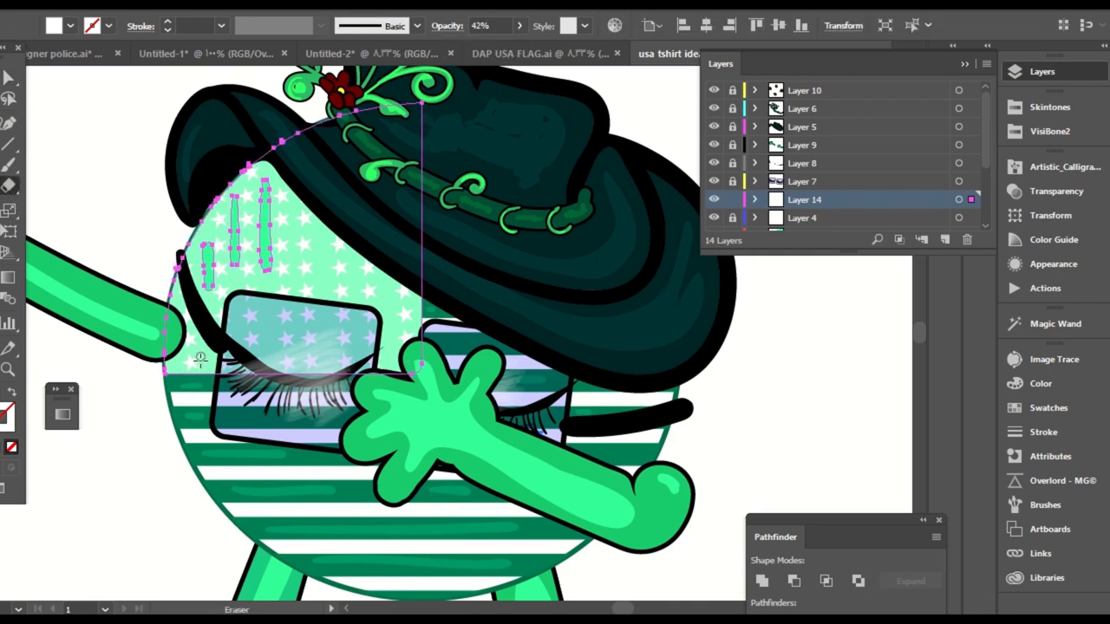
{"action": "left_click_drag", "start_coordinate": [319, 241], "coordinate": [321, 293]}
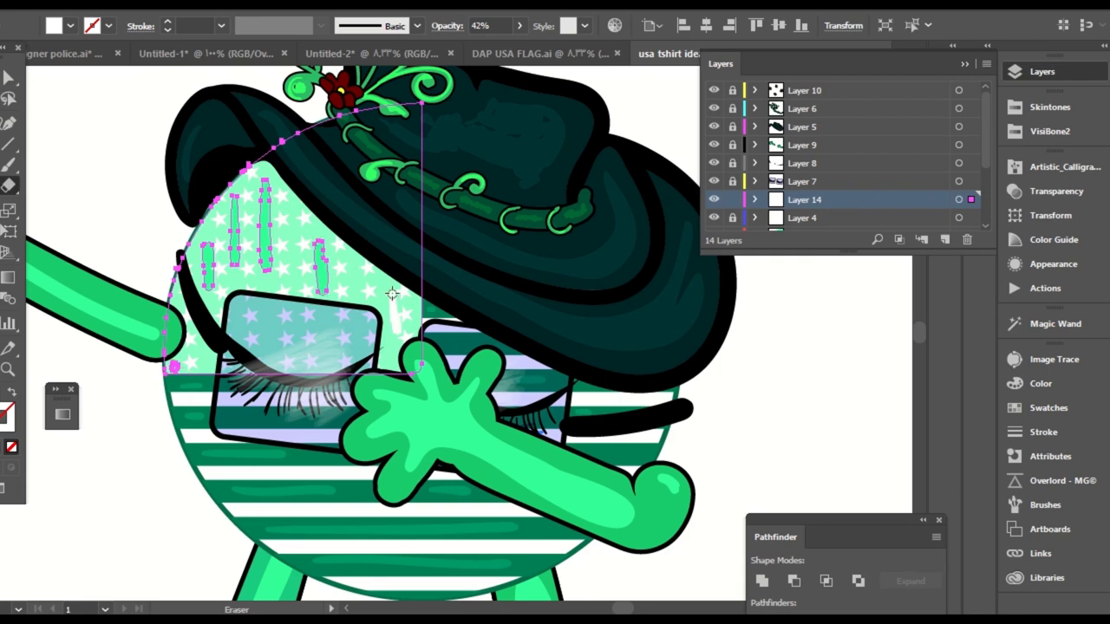
{"action": "mouse_move", "coordinate": [392, 295]}
{"action": "left_mouse_down"}
{"action": "mouse_move", "coordinate": [397, 279]}
{"action": "mouse_move", "coordinate": [350, 295]}
{"action": "left_mouse_up"}
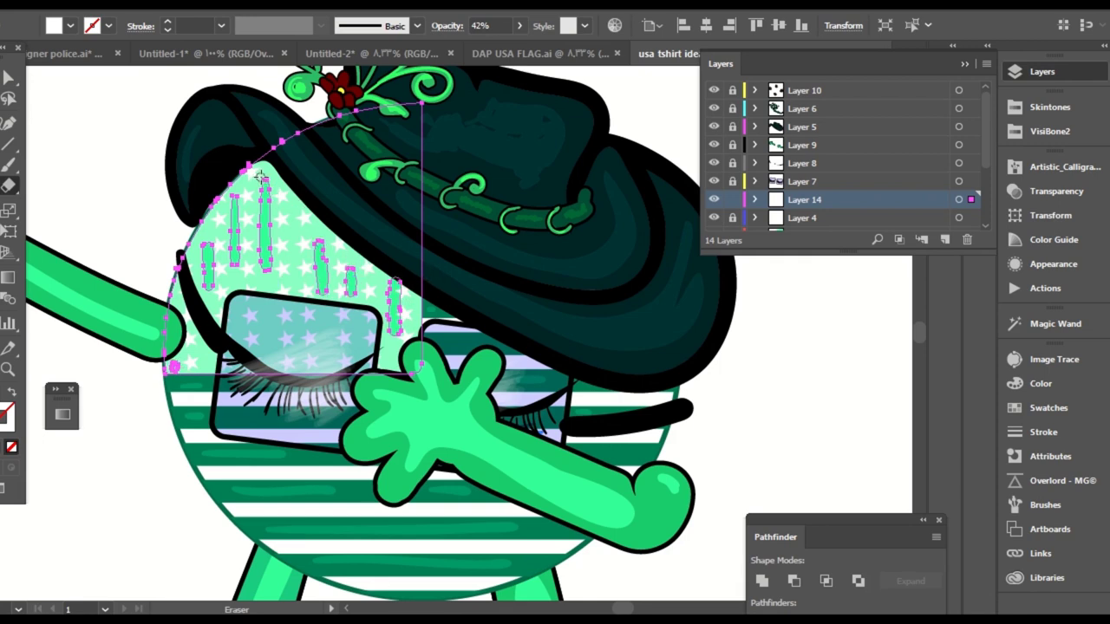
{"action": "mouse_move", "coordinate": [260, 176]}
{"action": "left_mouse_down"}
{"action": "mouse_move", "coordinate": [324, 245]}
{"action": "mouse_move", "coordinate": [409, 307]}
{"action": "left_mouse_up"}
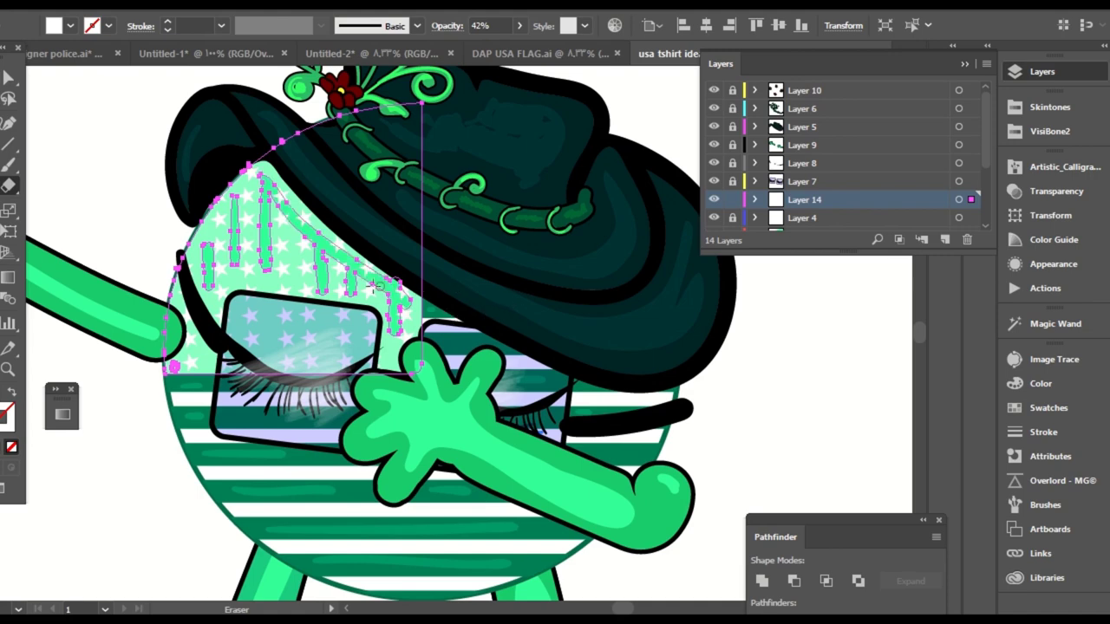
{"action": "key", "text": "n"}
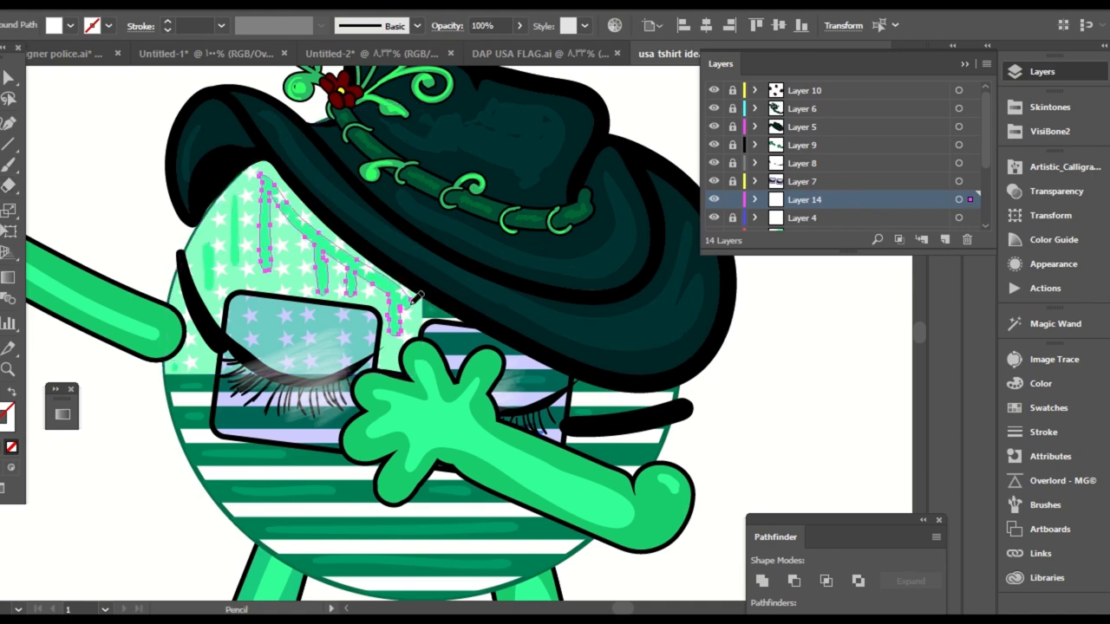
{"action": "key", "text": "a"}
{"action": "left_click", "coordinate": [874, 352]}
{"action": "key", "text": "ctrl+0"}
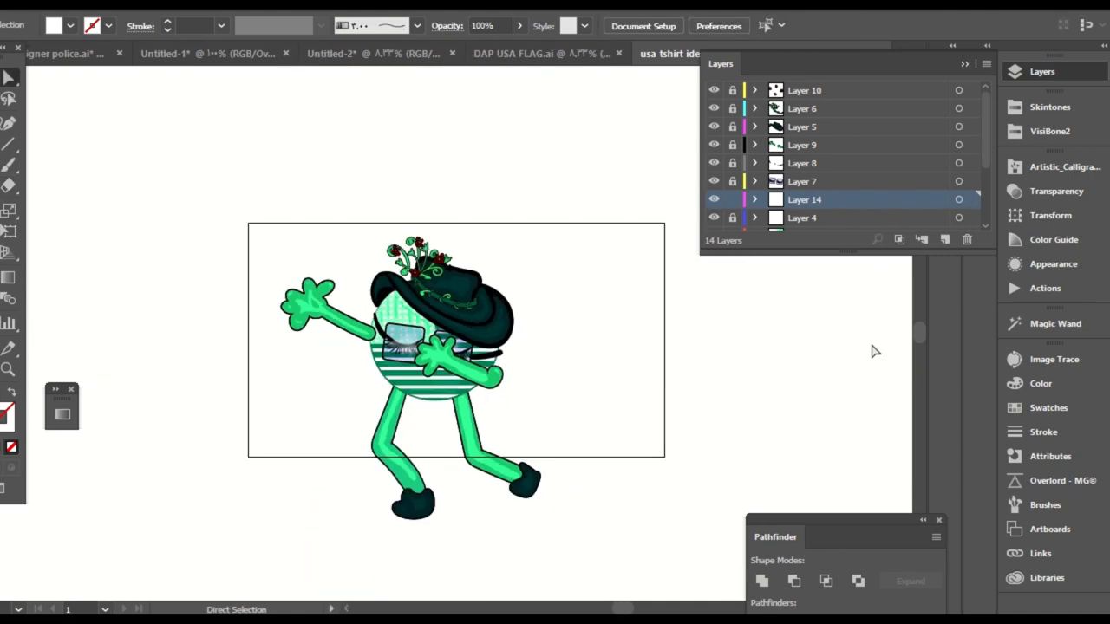
- Move the outstretched arm from Layer 9 to Layer 12 behind the body, keeping its position
{"action": "key", "text": "v"}
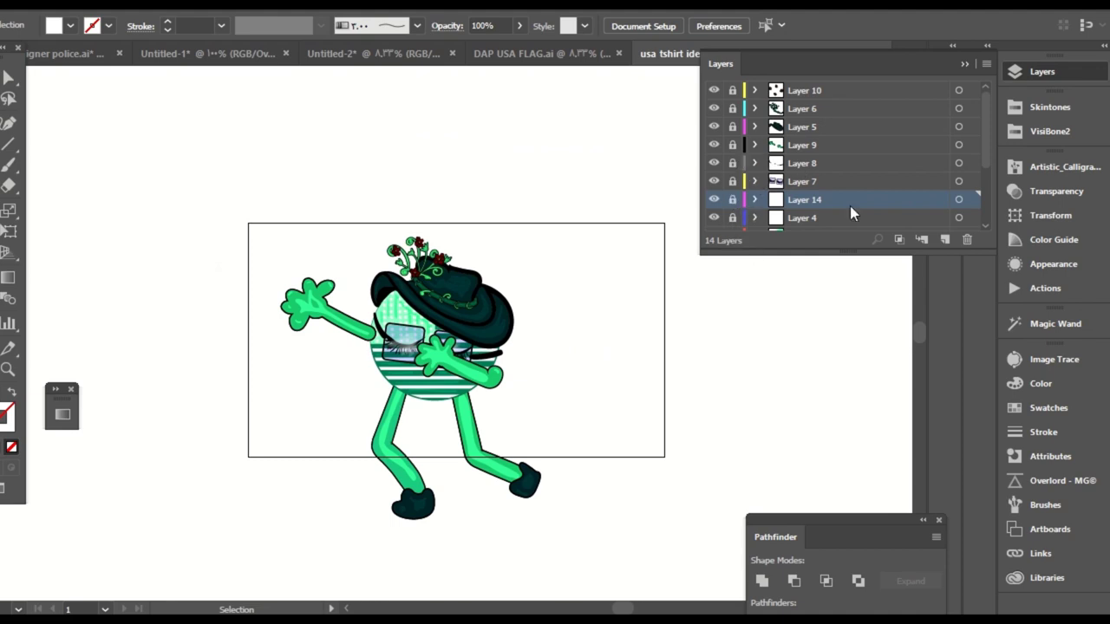
{"action": "mouse_move", "coordinate": [986, 153]}
{"action": "left_mouse_down"}
{"action": "mouse_move", "coordinate": [986, 189]}
{"action": "mouse_move", "coordinate": [984, 153]}
{"action": "left_mouse_up"}
{"action": "left_click_drag", "start_coordinate": [350, 245], "coordinate": [231, 388]}
{"action": "key", "text": "ctrl+c"}
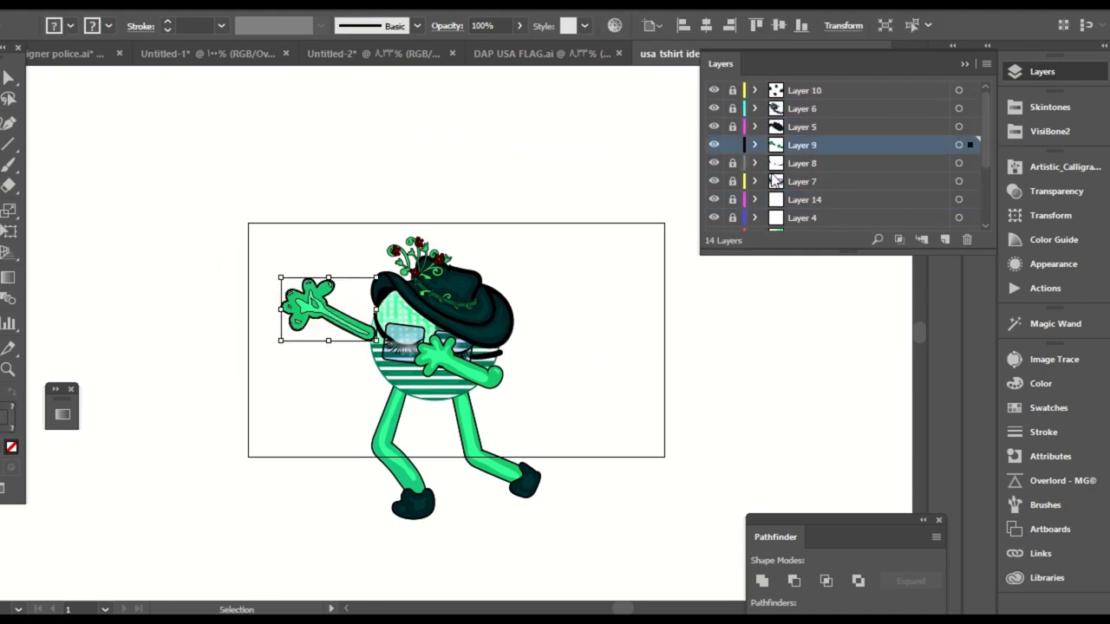
{"action": "key", "text": "Delete"}
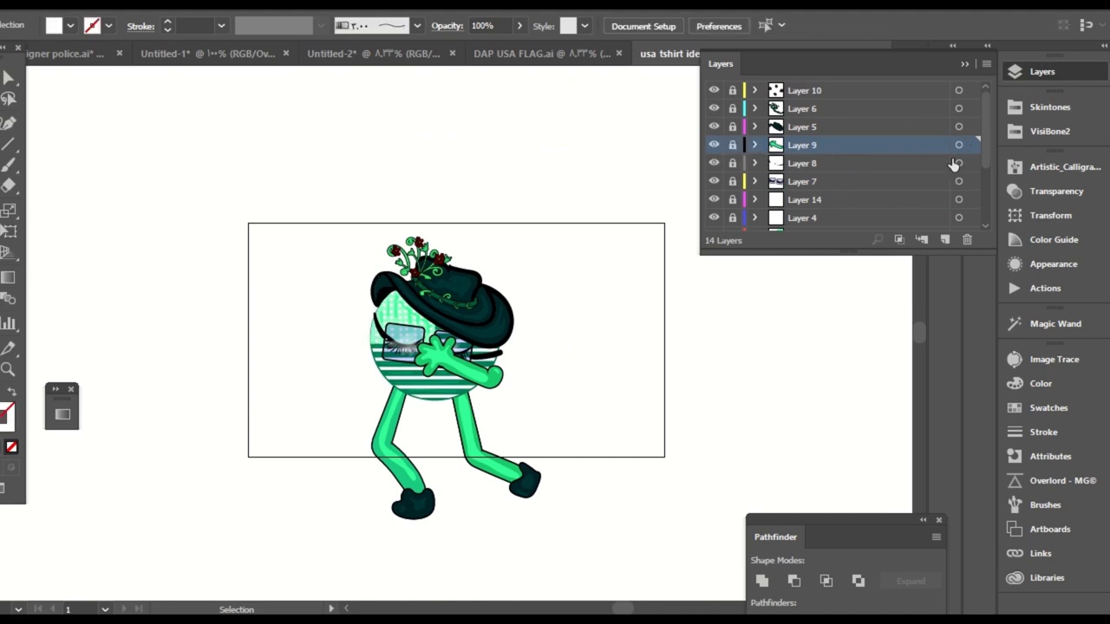
{"action": "scroll", "coordinate": [985, 200], "scroll_direction": "down", "scroll_amount": 3}
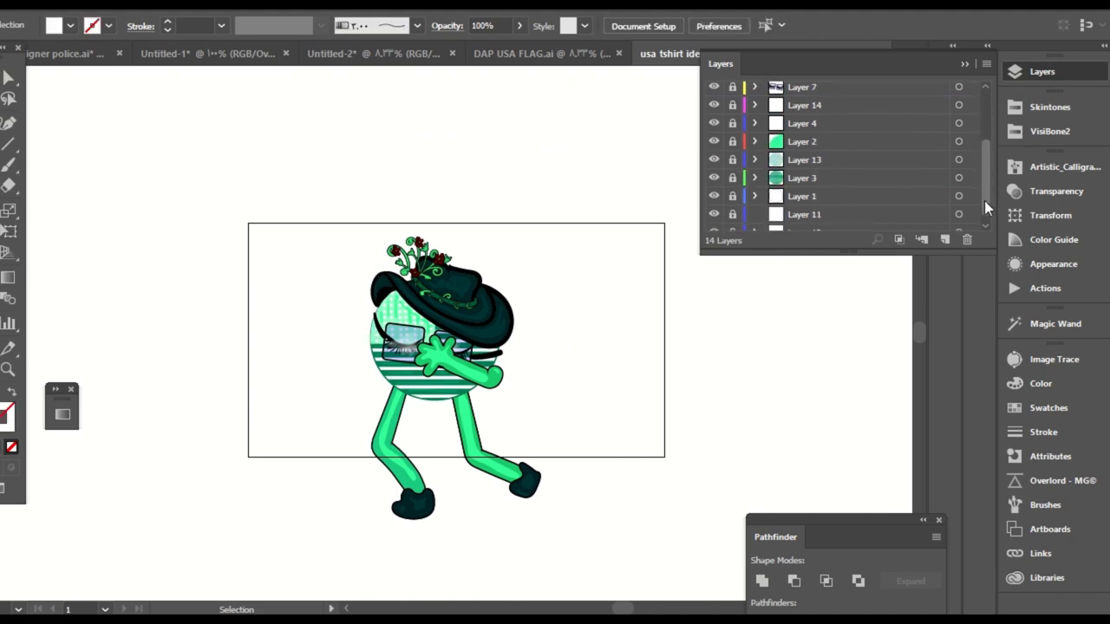
{"action": "key", "text": "ctrl+z"}
{"action": "left_click", "coordinate": [704, 307]}
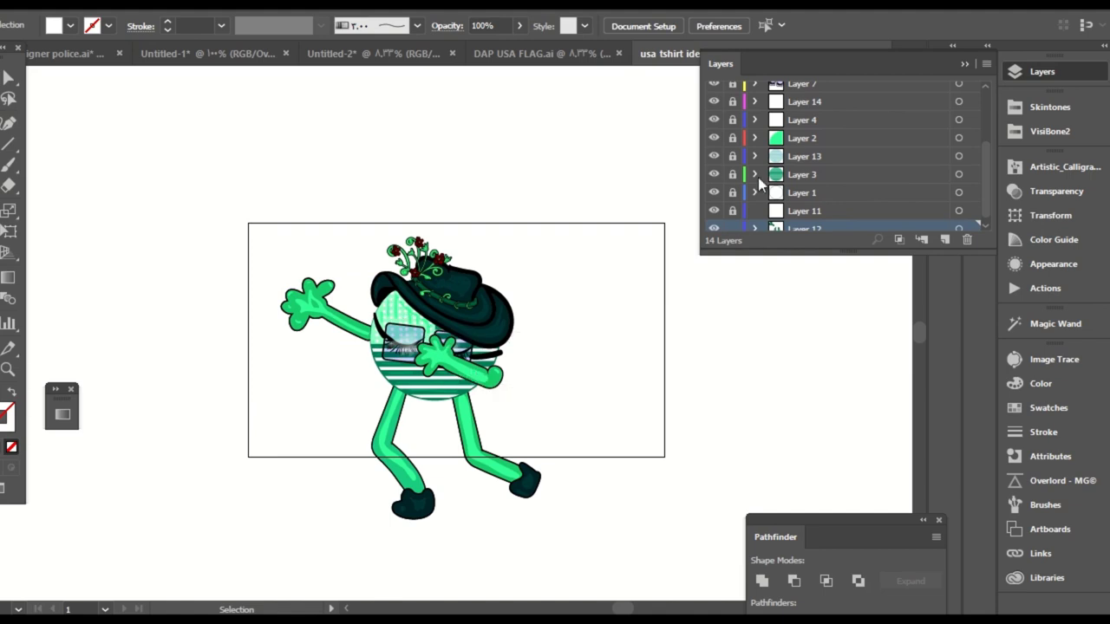
{"action": "left_click_drag", "start_coordinate": [586, 208], "coordinate": [599, 192]}
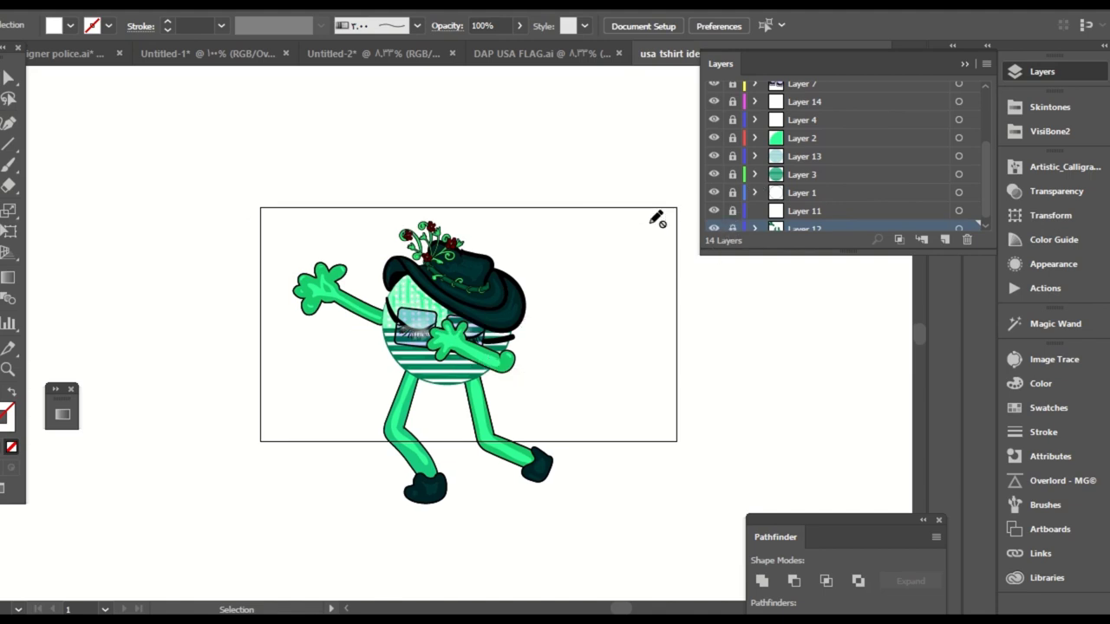
{"action": "scroll", "coordinate": [963, 139], "scroll_direction": "up", "scroll_amount": 5}
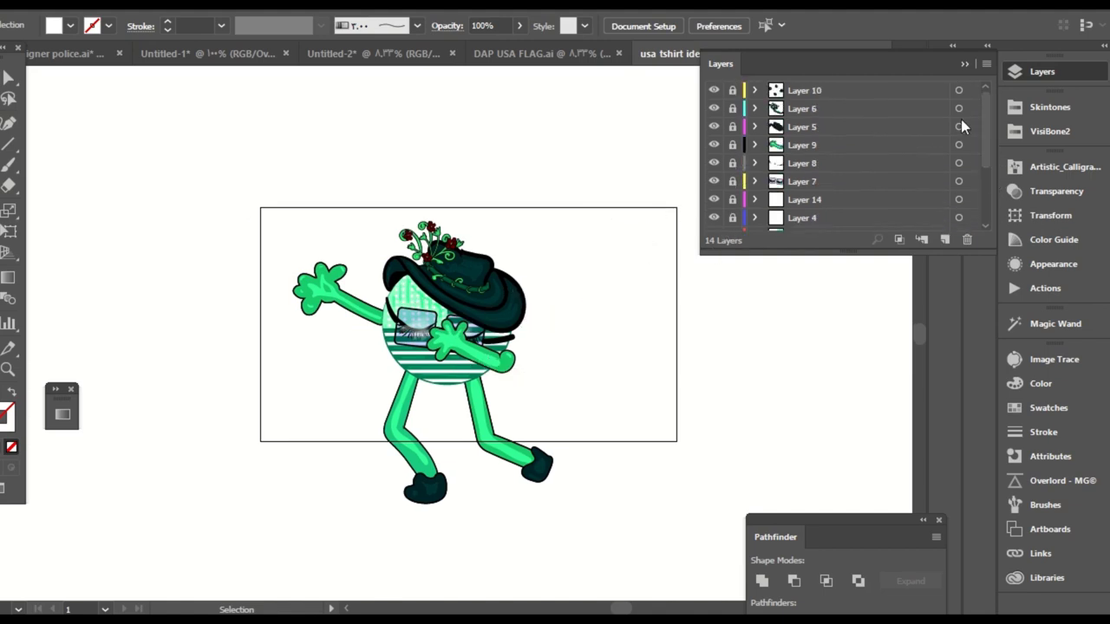
- Create a new layer above Layer 10 and start a line of point text above the character's hat
{"action": "left_click", "coordinate": [832, 95]}
{"action": "left_click", "coordinate": [944, 240]}
{"action": "left_click_drag", "start_coordinate": [422, 286], "coordinate": [432, 325]}
{"action": "key", "text": "t"}
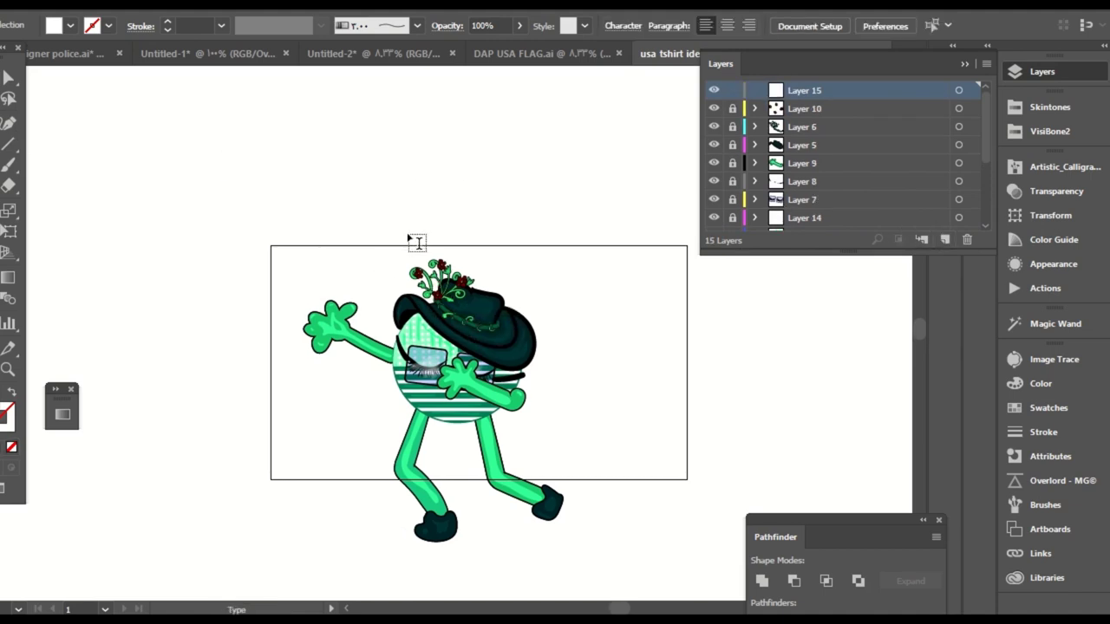
{"action": "left_click", "coordinate": [405, 232]}
{"action": "left_click", "coordinate": [794, 25]}
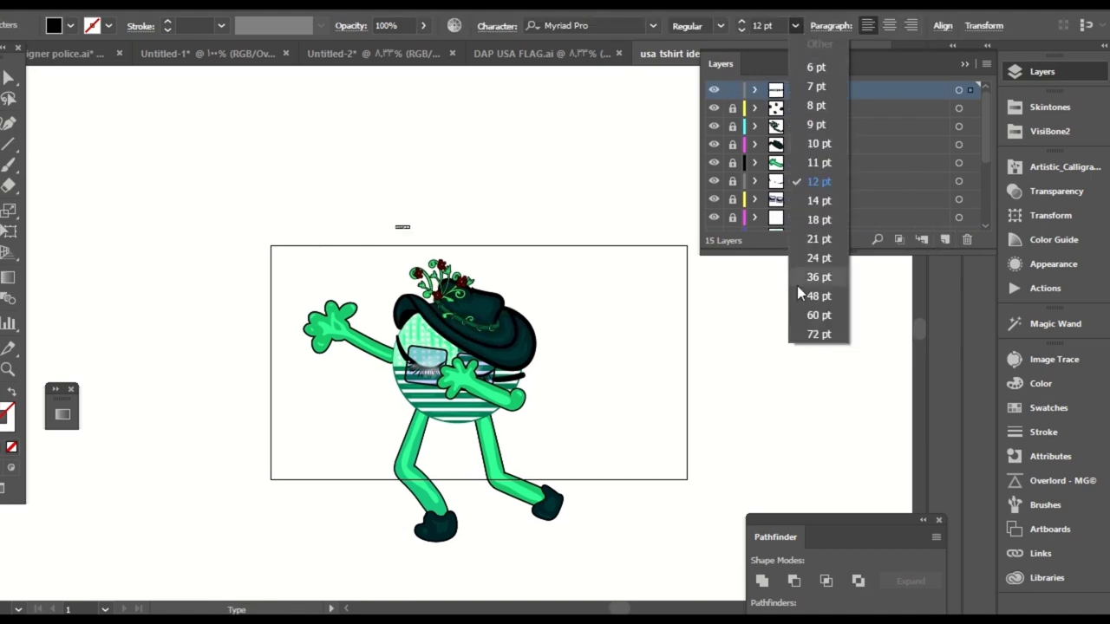
{"action": "left_click", "coordinate": [802, 334]}
{"action": "left_click", "coordinate": [653, 27]}
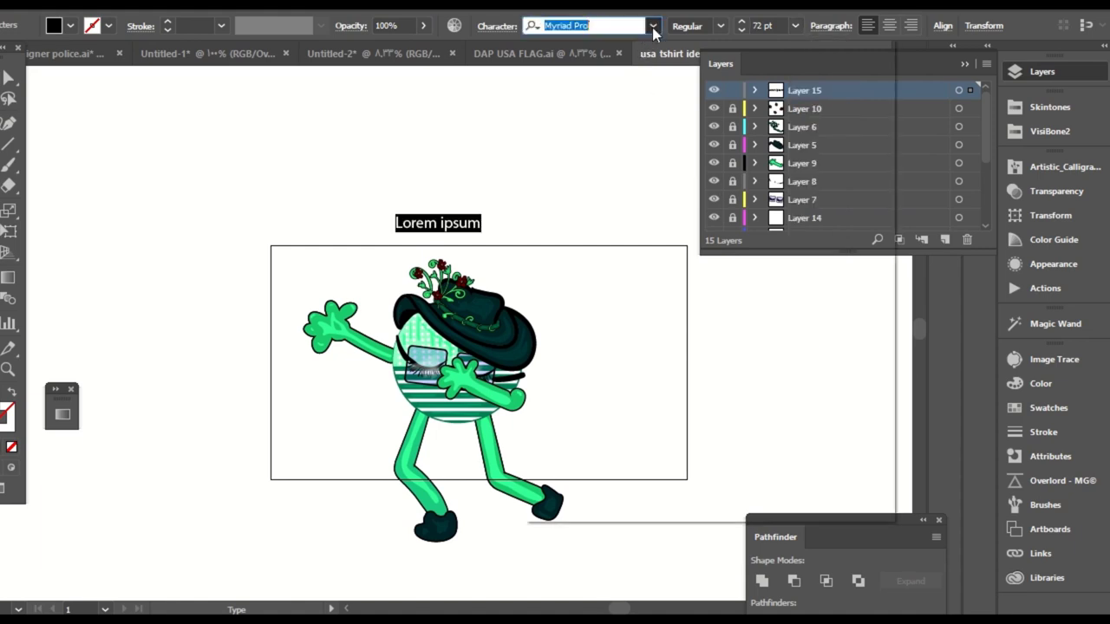
{"action": "left_click", "coordinate": [766, 96]}
{"action": "key", "text": "ctrl+z"}
{"action": "key", "text": "ctrl+z"}
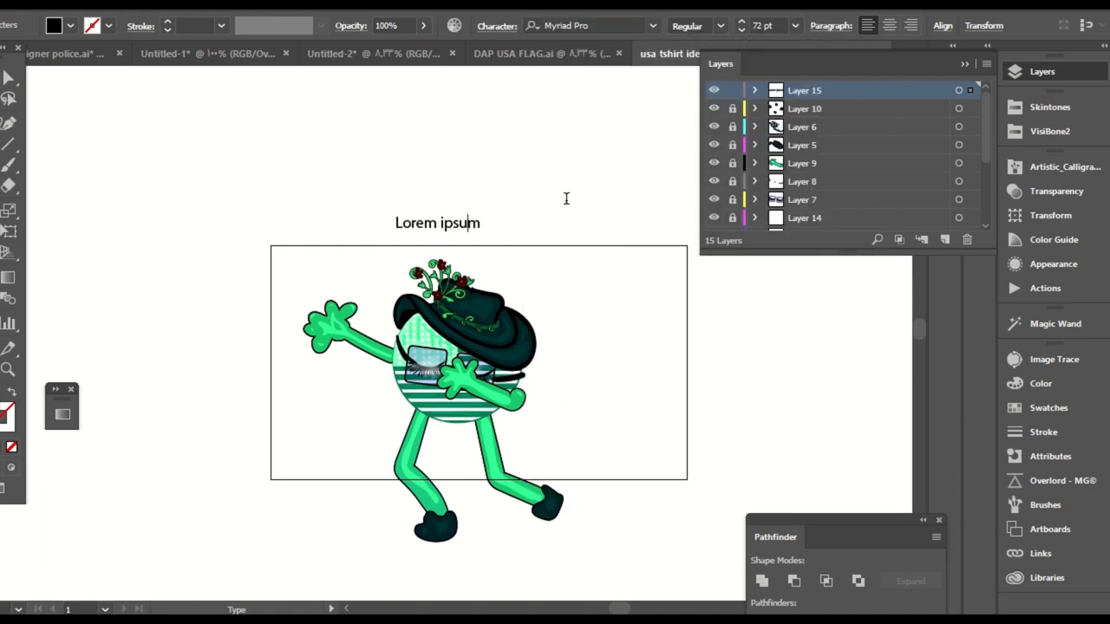
- Set the text size to 100 pt and enter "For The Next President"
{"action": "left_click", "coordinate": [756, 26]}
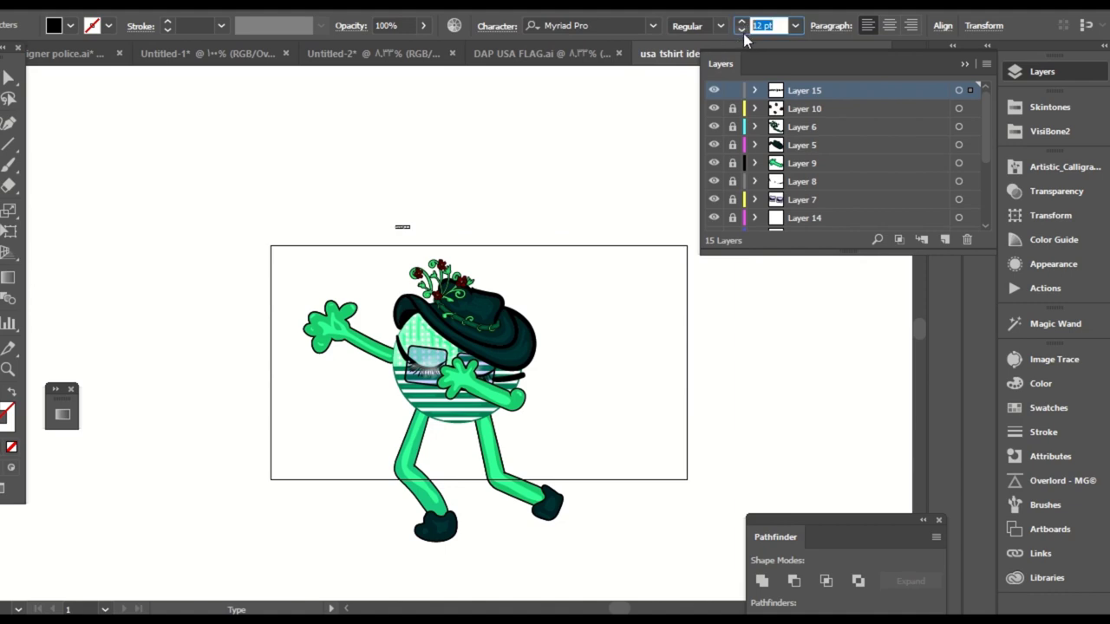
{"action": "type", "text": "100"}
{"action": "key", "text": "Return"}
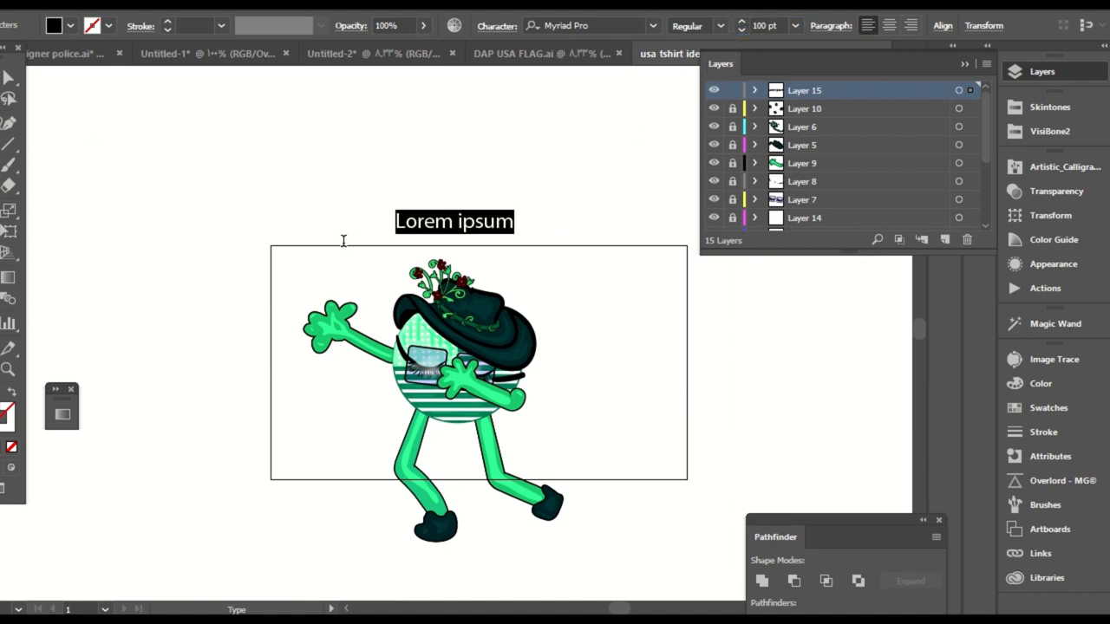
{"action": "type", "text": "For The Next President"}
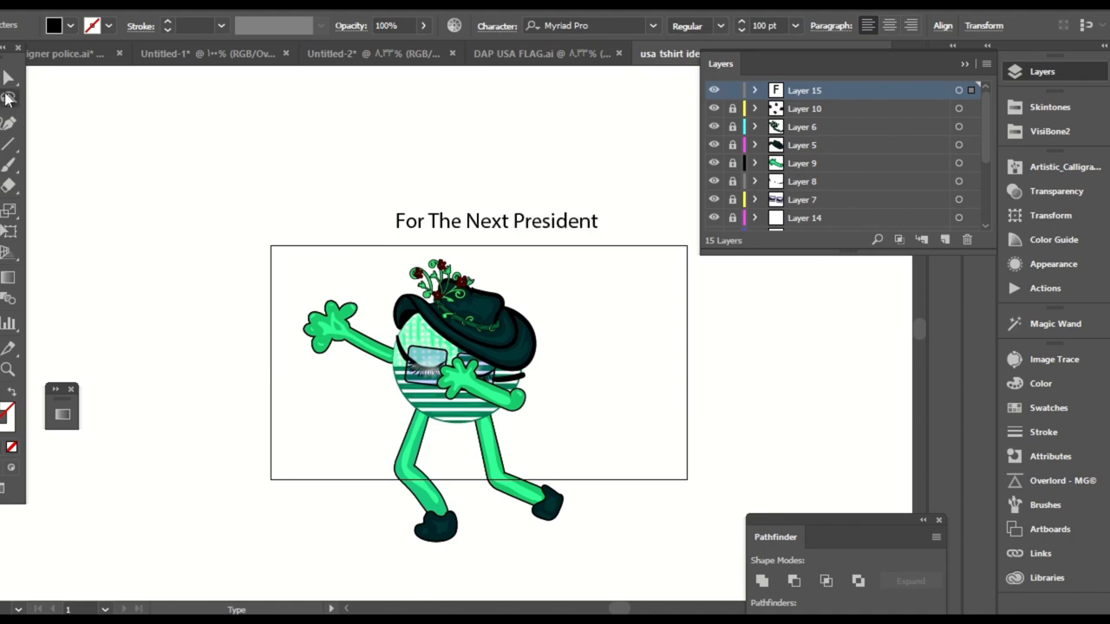
- Enlarge the slogan to about 170 pt and stretch it wider, centred over the top edge of the artboard
{"action": "left_click", "coordinate": [8, 79]}
{"action": "left_click", "coordinate": [532, 301]}
{"action": "left_click_drag", "start_coordinate": [509, 228], "coordinate": [476, 218]}
{"action": "left_click_drag", "start_coordinate": [371, 238], "coordinate": [319, 237]}
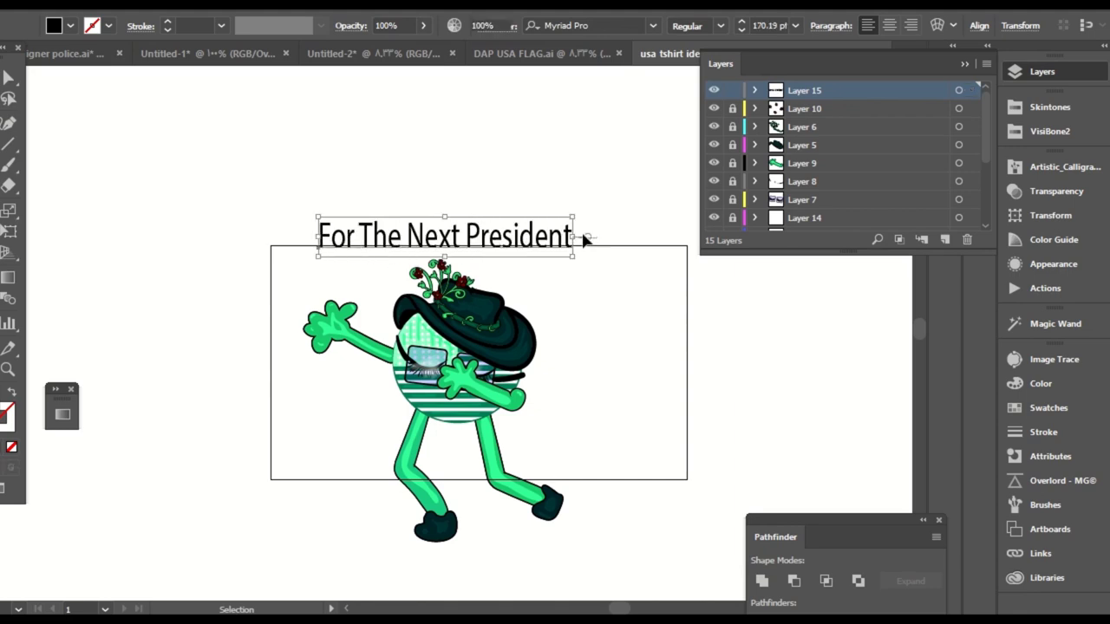
{"action": "left_click_drag", "start_coordinate": [574, 236], "coordinate": [608, 236]}
{"action": "left_click", "coordinate": [606, 303]}
{"action": "left_click_drag", "start_coordinate": [650, 286], "coordinate": [631, 268]}
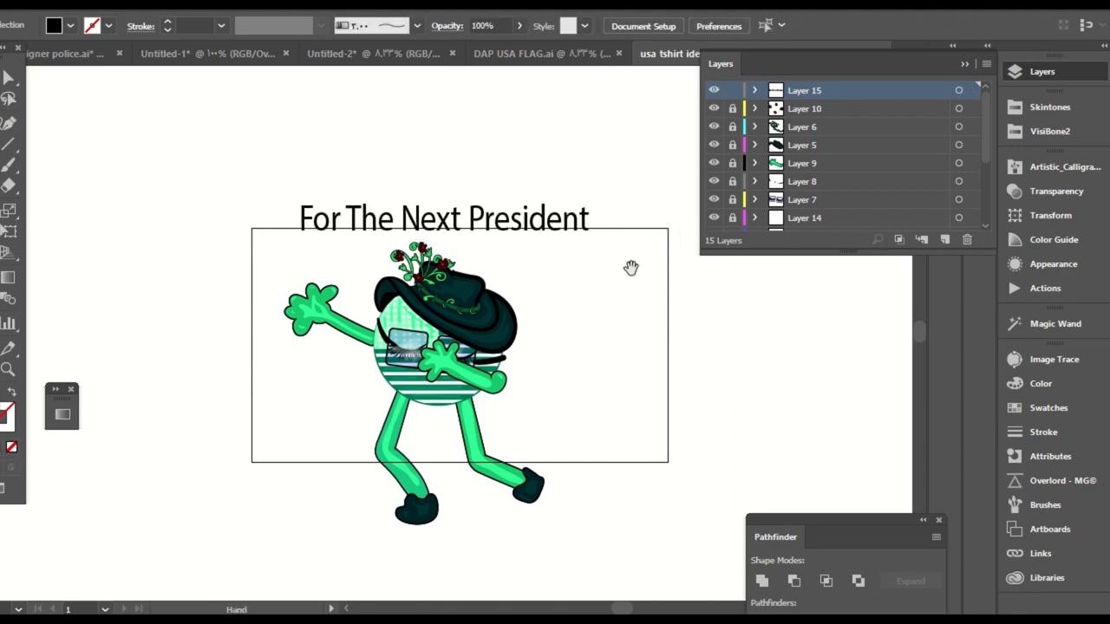
- Change the slogan's font to Shelta Hand Bold from the Handwritten class
{"action": "left_click", "coordinate": [490, 236]}
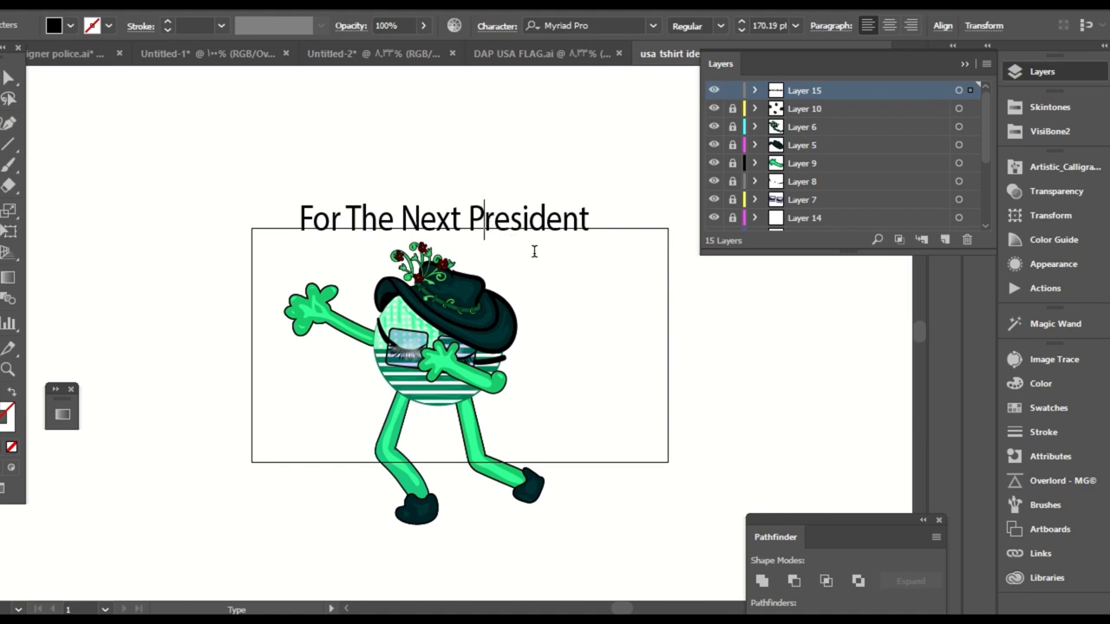
{"action": "key", "text": "Escape"}
{"action": "left_click", "coordinate": [356, 159]}
{"action": "left_click_drag", "start_coordinate": [534, 218], "coordinate": [535, 215]}
{"action": "left_click_drag", "start_coordinate": [631, 302], "coordinate": [550, 246]}
{"action": "left_click", "coordinate": [653, 25]}
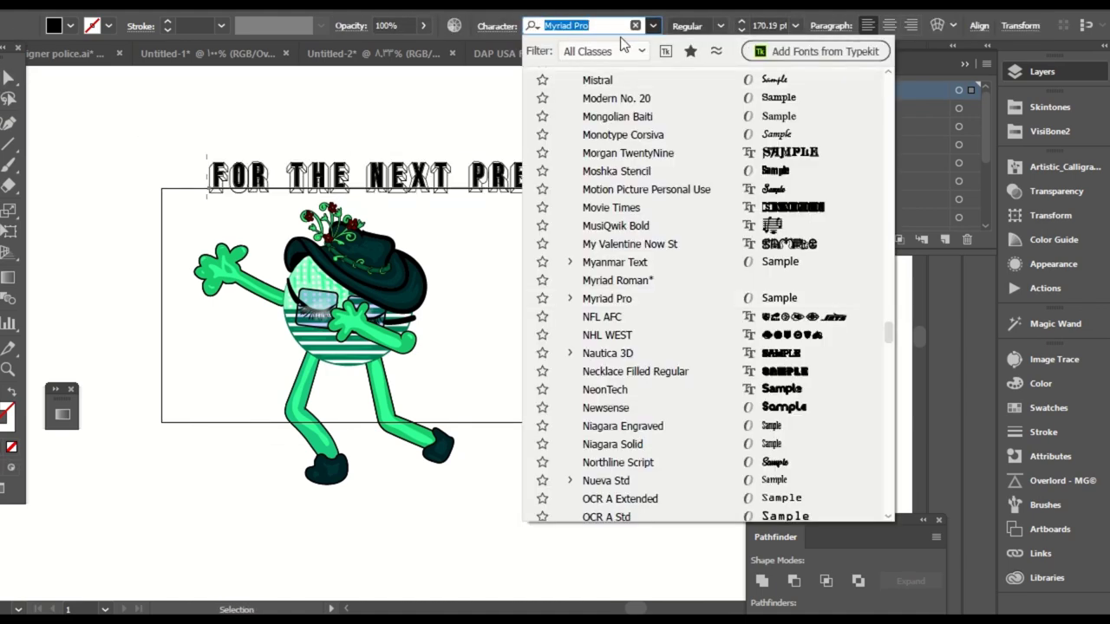
{"action": "left_click", "coordinate": [643, 52]}
{"action": "left_click", "coordinate": [604, 209]}
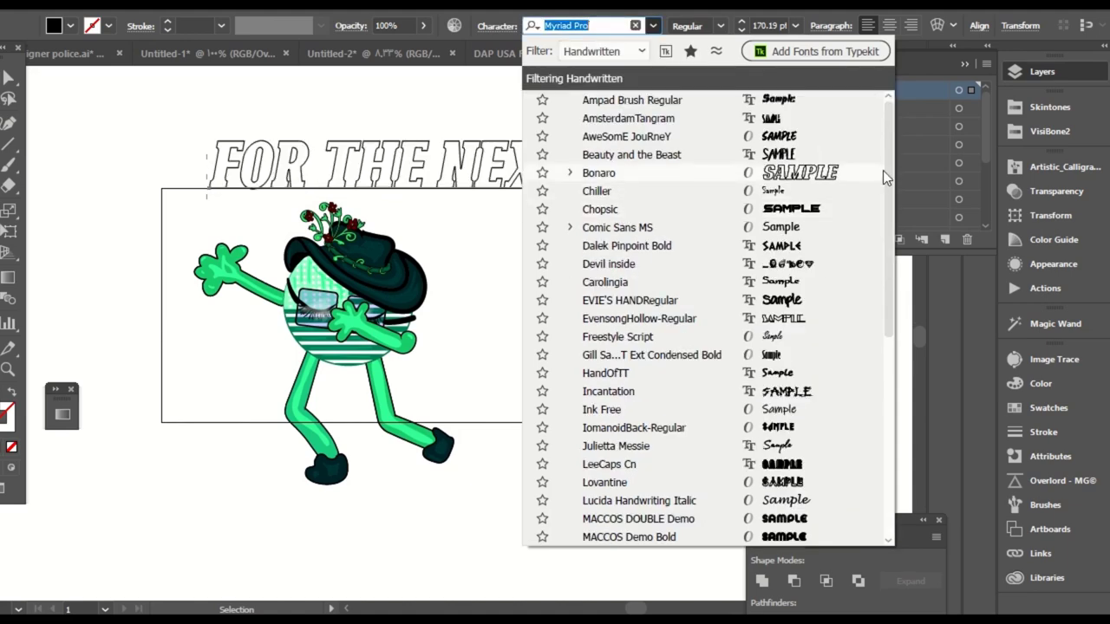
{"action": "scroll", "coordinate": [889, 186], "scroll_direction": "down", "scroll_amount": 2}
{"action": "left_click_drag", "start_coordinate": [889, 186], "coordinate": [887, 272]}
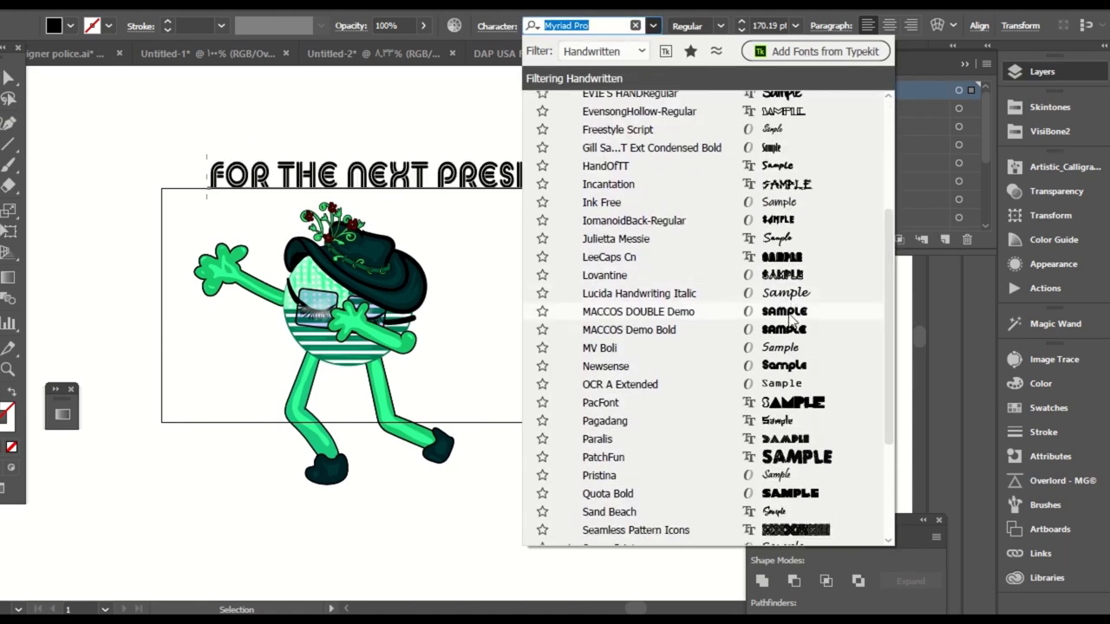
{"action": "left_click_drag", "start_coordinate": [893, 361], "coordinate": [803, 436]}
{"action": "left_click", "coordinate": [796, 440]}
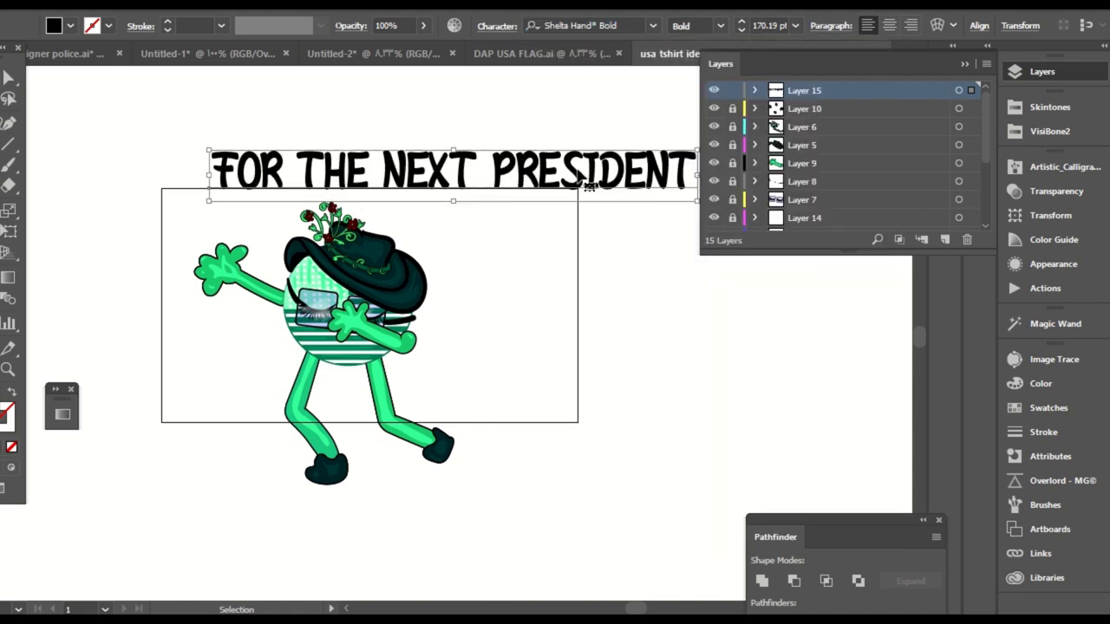
- Scale the slogan down to about 103 pt and centre it above the character within the artboard's width
{"action": "left_click_drag", "start_coordinate": [566, 183], "coordinate": [518, 190]}
{"action": "left_click_drag", "start_coordinate": [650, 208], "coordinate": [511, 188]}
{"action": "left_click_drag", "start_coordinate": [445, 170], "coordinate": [479, 183]}
{"action": "left_click", "coordinate": [571, 243]}
{"action": "left_click_drag", "start_coordinate": [572, 243], "coordinate": [612, 217]}
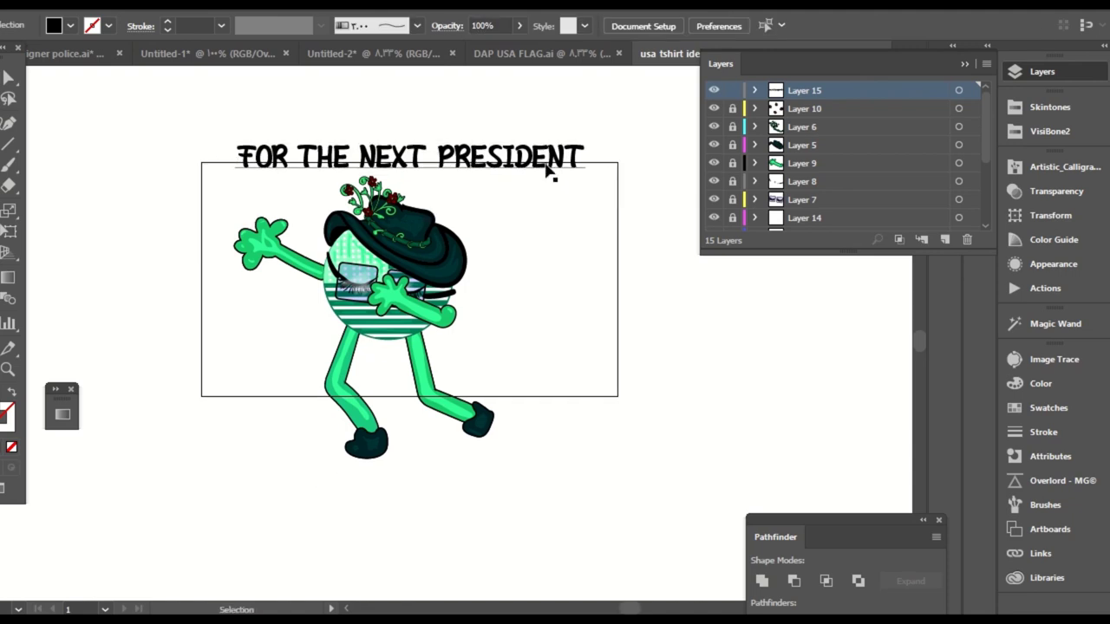
- Try to colour the slogan with the green of the outstretched hand using the Eyedropper
{"action": "left_click", "coordinate": [546, 164]}
{"action": "key", "text": "i"}
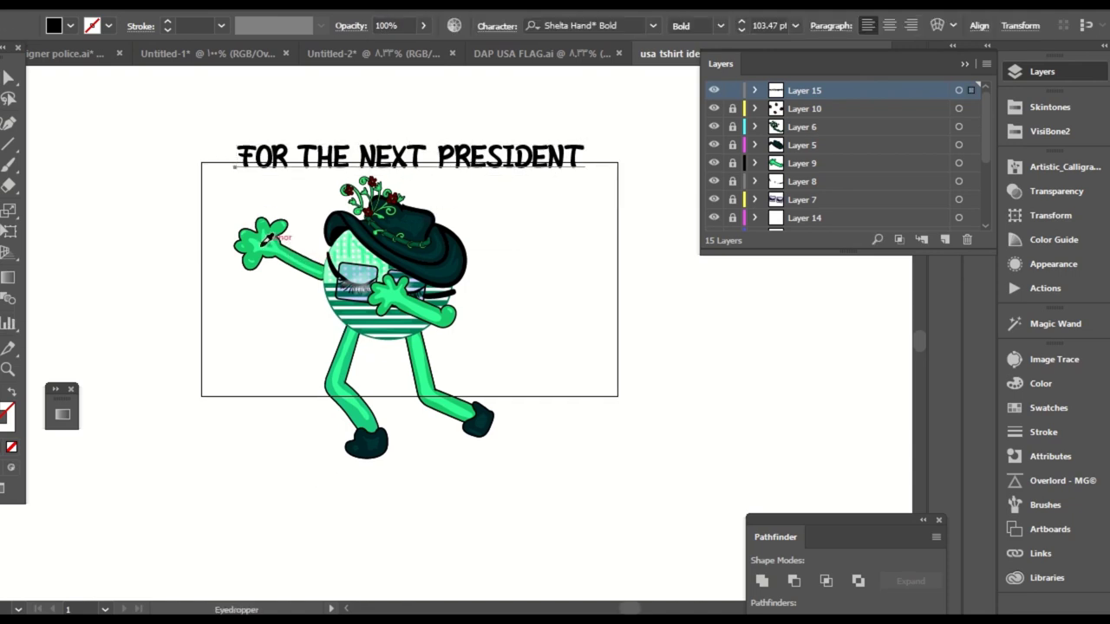
{"action": "left_click", "coordinate": [263, 246]}
{"action": "key", "text": "a"}
{"action": "left_click", "coordinate": [491, 241]}
{"action": "left_click", "coordinate": [494, 163]}
{"action": "key", "text": "ctrl+z"}
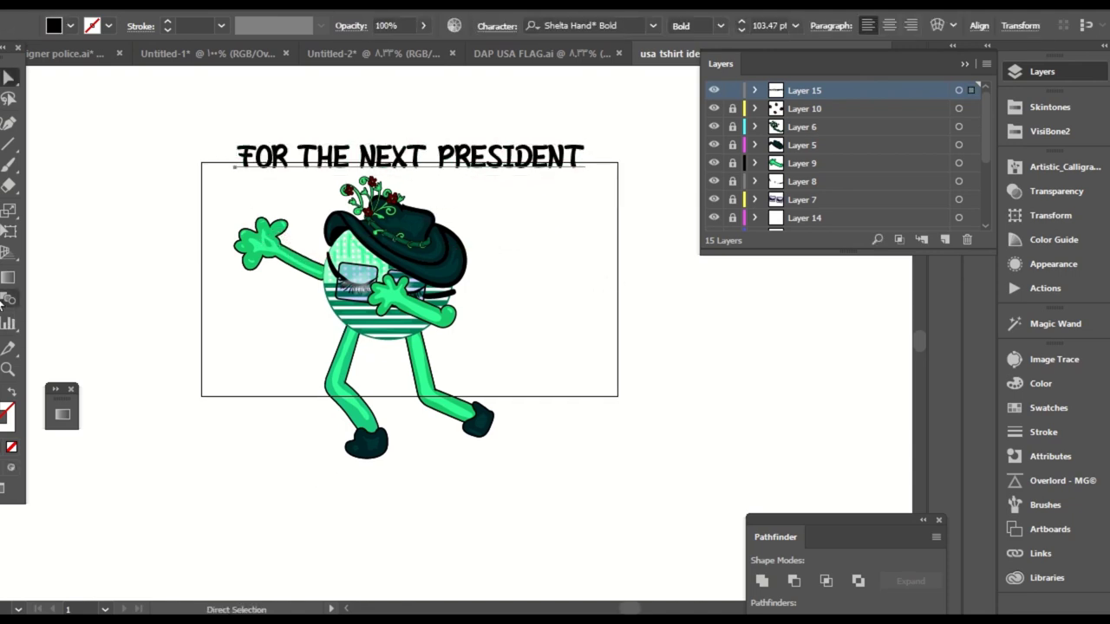
{"action": "left_click", "coordinate": [4, 299]}
{"action": "left_click", "coordinate": [265, 241]}
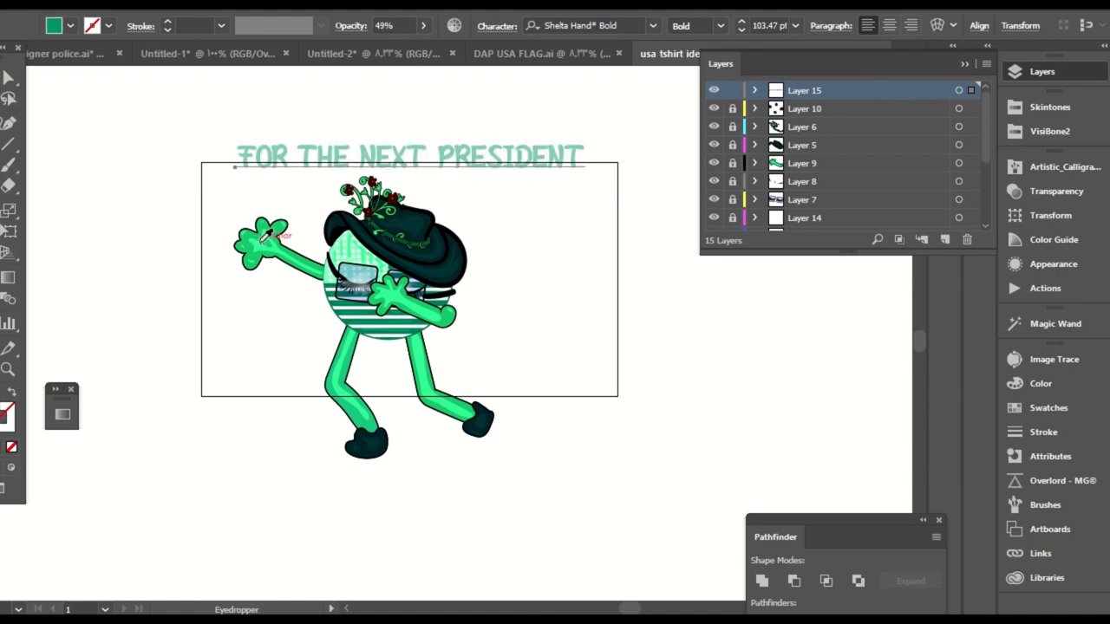
{"action": "key", "text": "ctrl+z"}
{"action": "left_click", "coordinate": [262, 242]}
{"action": "left_click", "coordinate": [410, 288]}
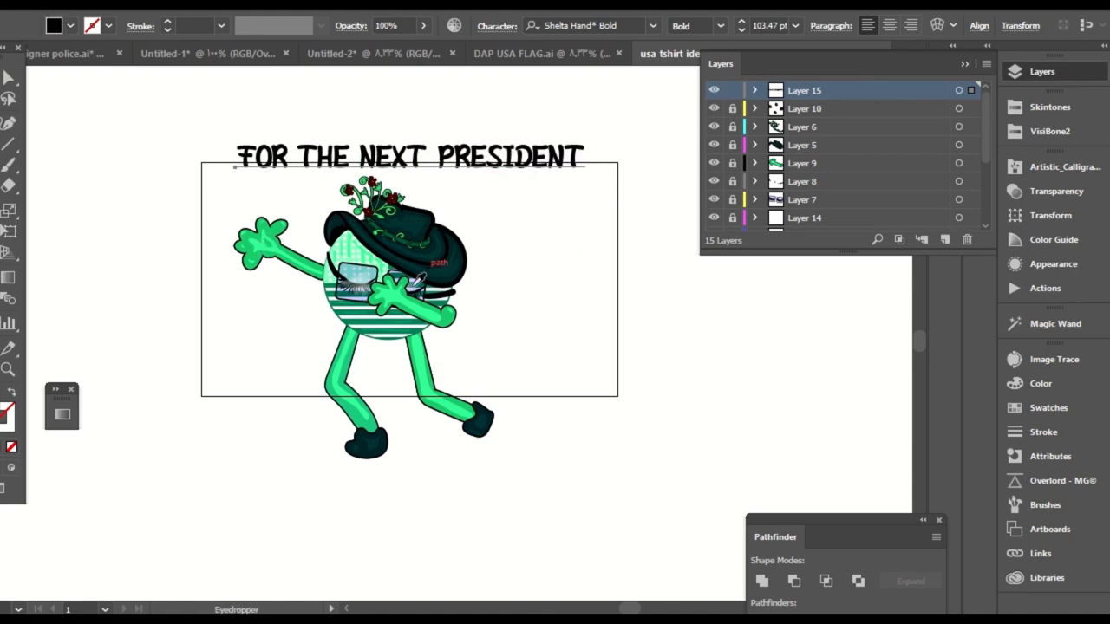
- Apply the front hand's bright green fill and black 5 pt outline to the slogan with the Eyedropper, and deselect it
{"action": "key", "text": "ctrl+plus"}
{"action": "key", "text": "ctrl+plus"}
{"action": "key", "text": "ctrl+plus"}
{"action": "key", "text": "space"}
{"action": "left_click_drag", "start_coordinate": [440, 465], "coordinate": [432, 231]}
{"action": "key", "text": "i"}
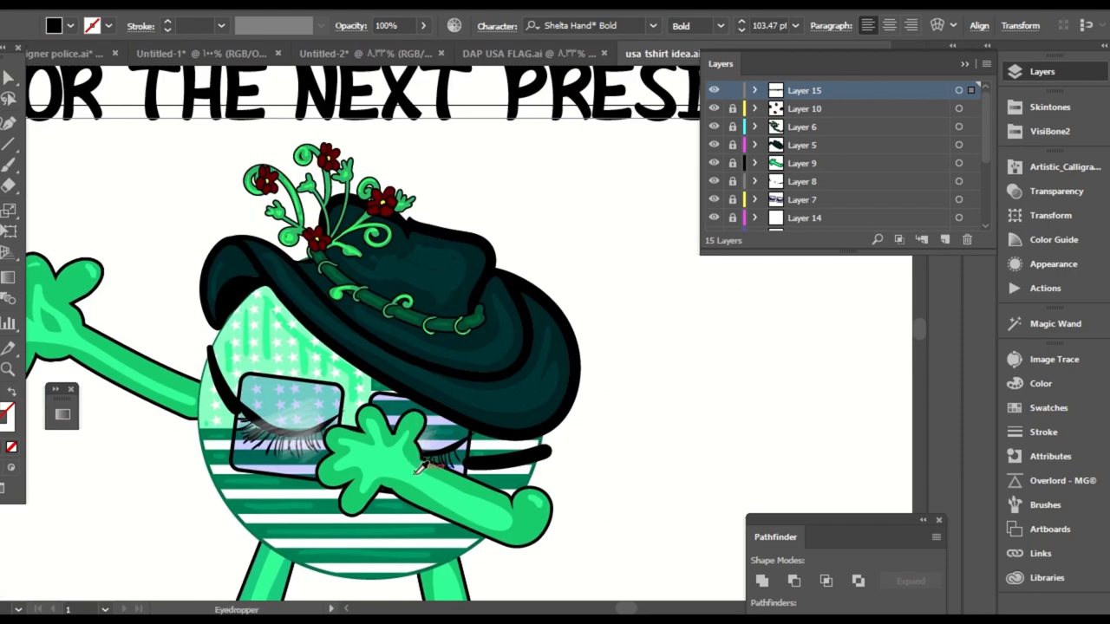
{"action": "left_click", "coordinate": [389, 461]}
{"action": "key", "text": "a"}
{"action": "left_click", "coordinate": [823, 362]}
{"action": "key", "text": "ctrl+0"}
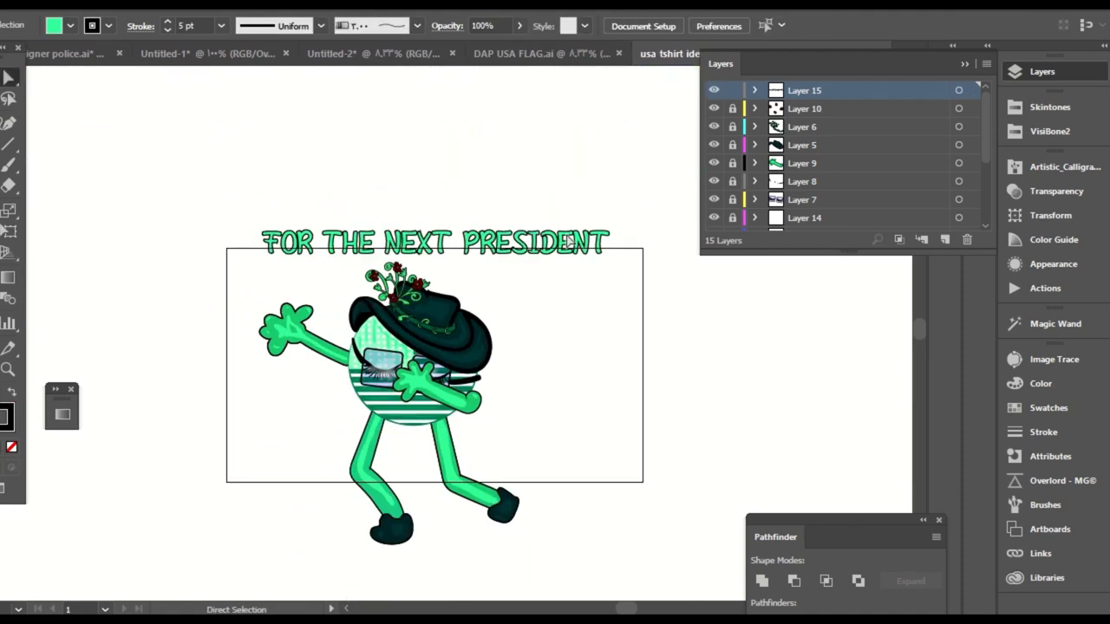
- Remove the slogan's outline and narrow the text around its centre at about 107 pt
{"action": "key", "text": "v"}
{"action": "left_click", "coordinate": [549, 253]}
{"action": "left_click", "coordinate": [12, 446]}
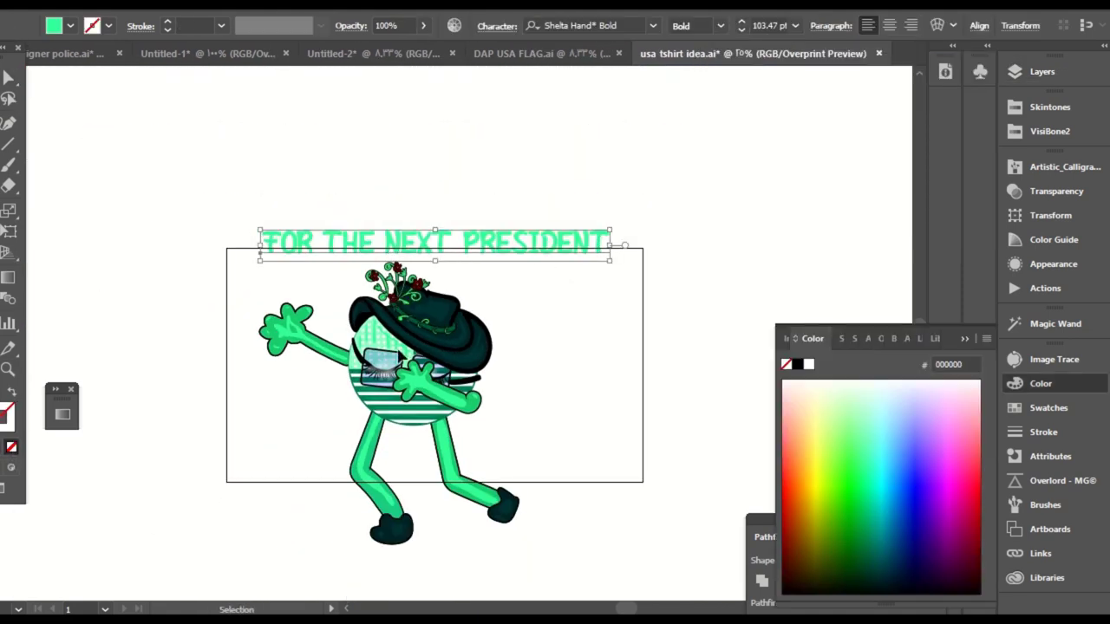
{"action": "left_click", "coordinate": [569, 266]}
{"action": "left_click", "coordinate": [564, 255]}
{"action": "left_click_drag", "start_coordinate": [610, 260], "coordinate": [544, 250]}
{"action": "left_click", "coordinate": [557, 302]}
{"action": "left_click", "coordinate": [562, 302]}
- Draw a bright green ellipse about 280 by 244 px on the empty canvas outside the artboard's upper-left corner
{"action": "left_click", "coordinate": [3, 168]}
{"action": "left_click_drag", "start_coordinate": [222, 137], "coordinate": [161, 191]}
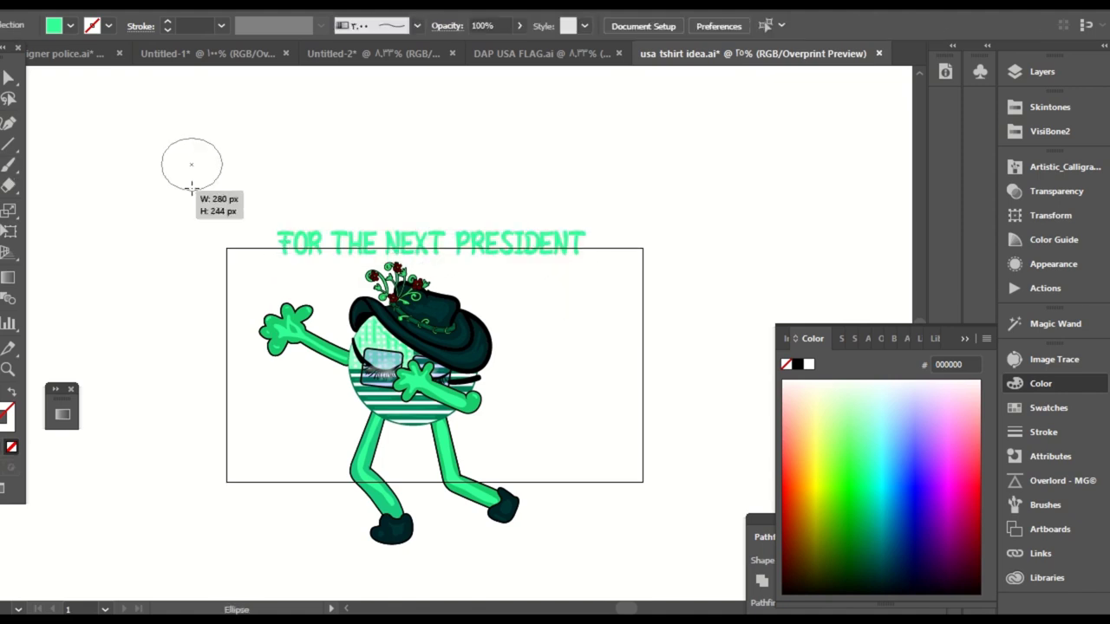
{"action": "left_click", "coordinate": [546, 229]}
{"action": "left_click", "coordinate": [623, 363]}
- Give the slogan a black 10 pt stroke
{"action": "key", "text": "v"}
{"action": "left_click", "coordinate": [576, 293]}
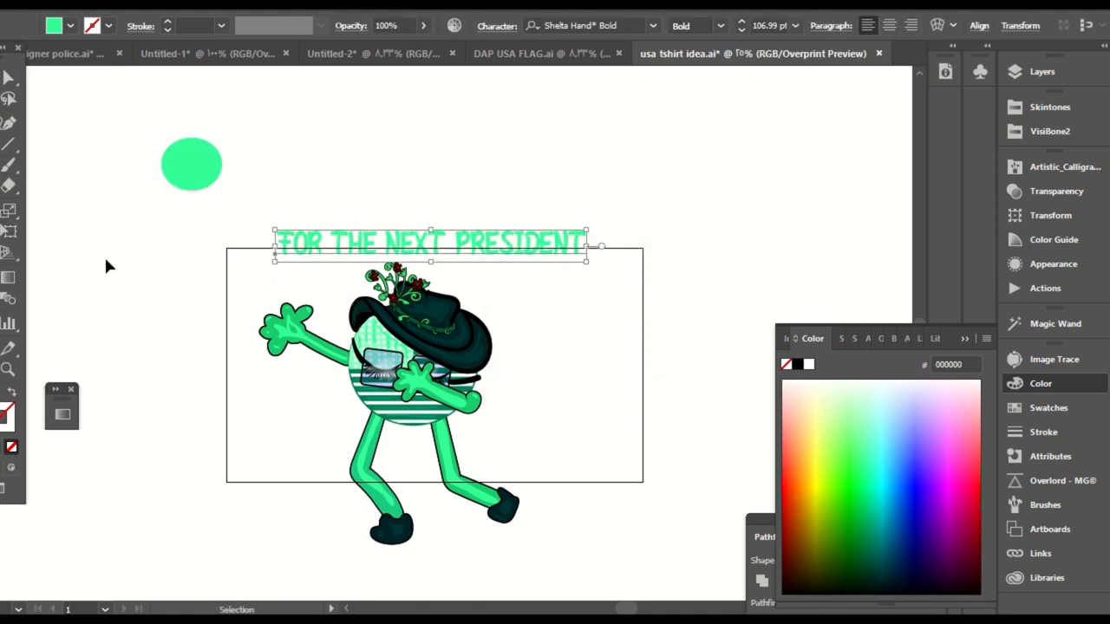
{"action": "left_click", "coordinate": [221, 25]}
{"action": "left_click", "coordinate": [241, 270]}
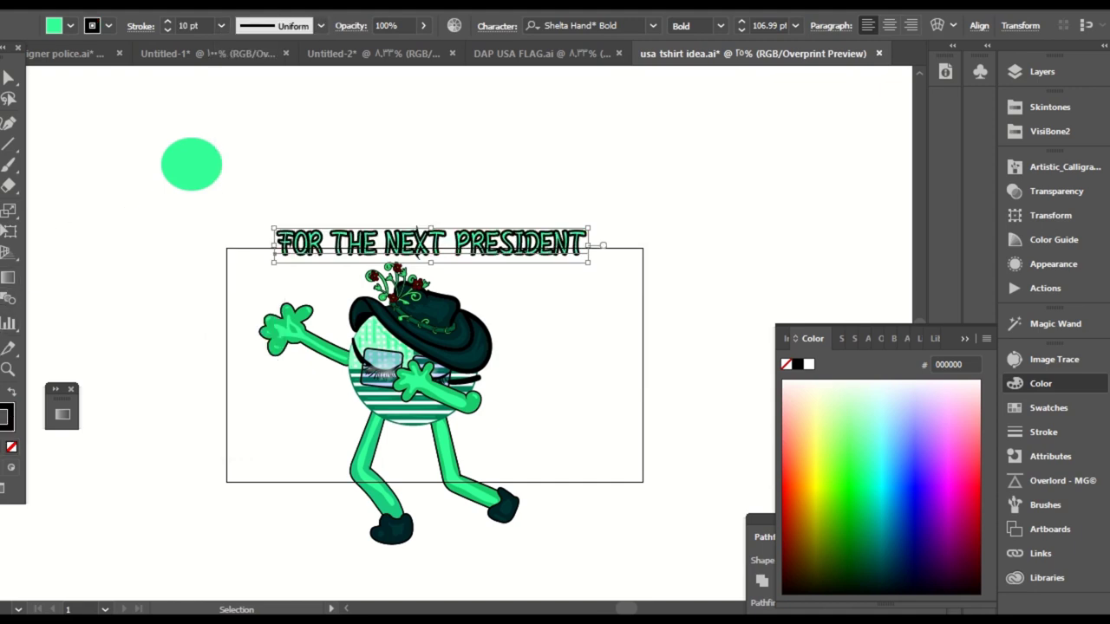
- Recolour the slogan's stroke with the bright green swatch matching the ellipse's fill, and deselect the text
{"action": "key", "text": "i"}
{"action": "key", "text": "a"}
{"action": "left_click", "coordinate": [185, 192]}
{"action": "left_click", "coordinate": [183, 179]}
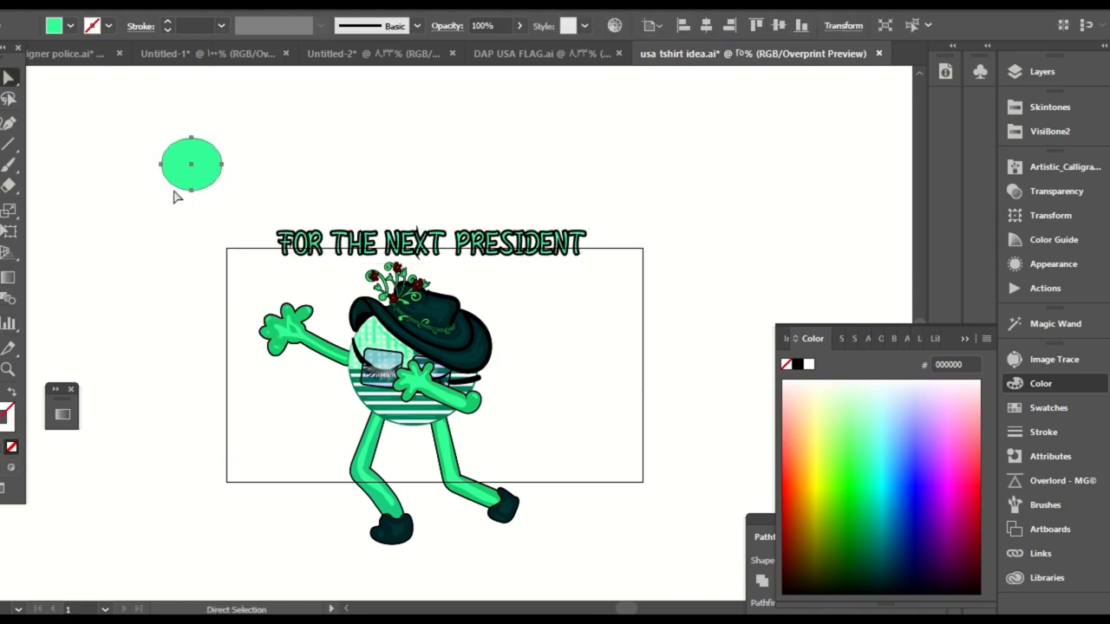
{"action": "left_click", "coordinate": [1049, 408]}
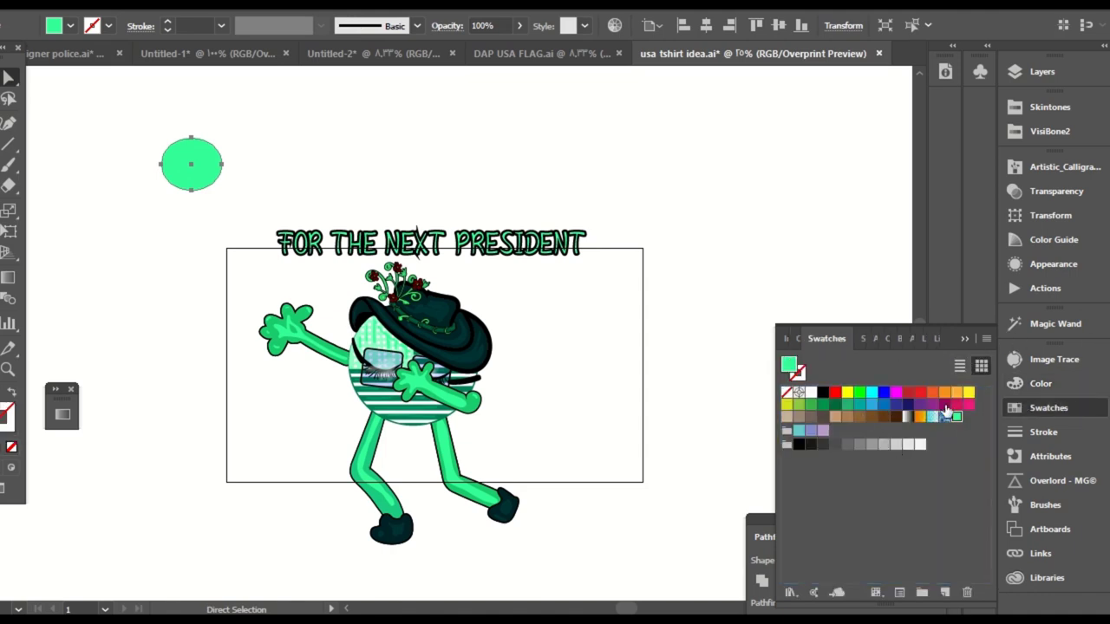
{"action": "left_click", "coordinate": [641, 228]}
{"action": "key", "text": "v"}
{"action": "left_click", "coordinate": [578, 251]}
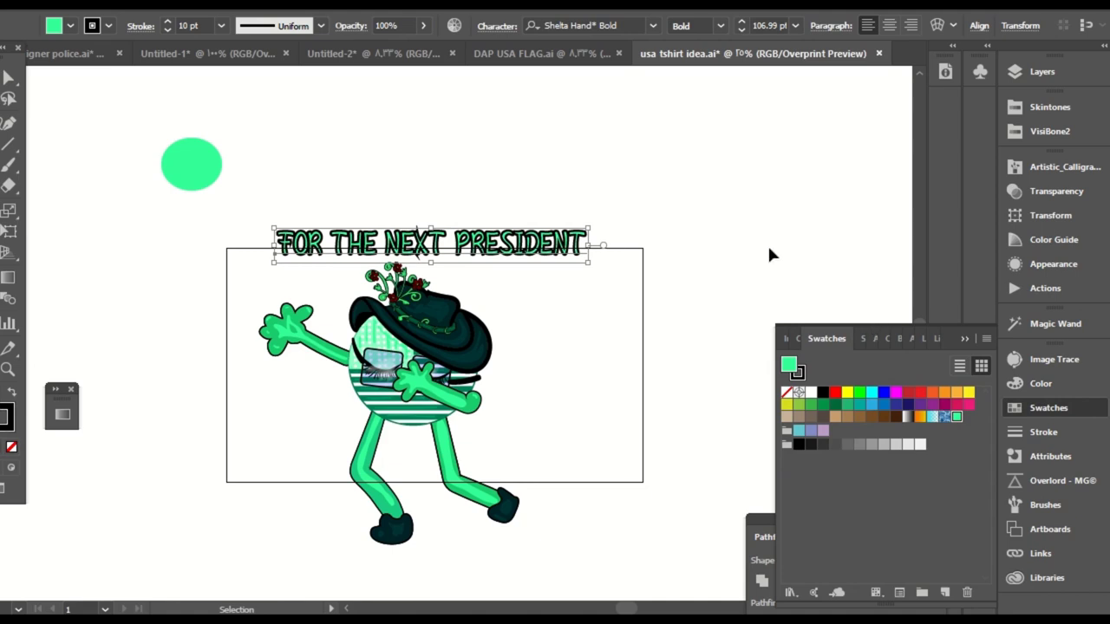
{"action": "left_click", "coordinate": [1041, 383]}
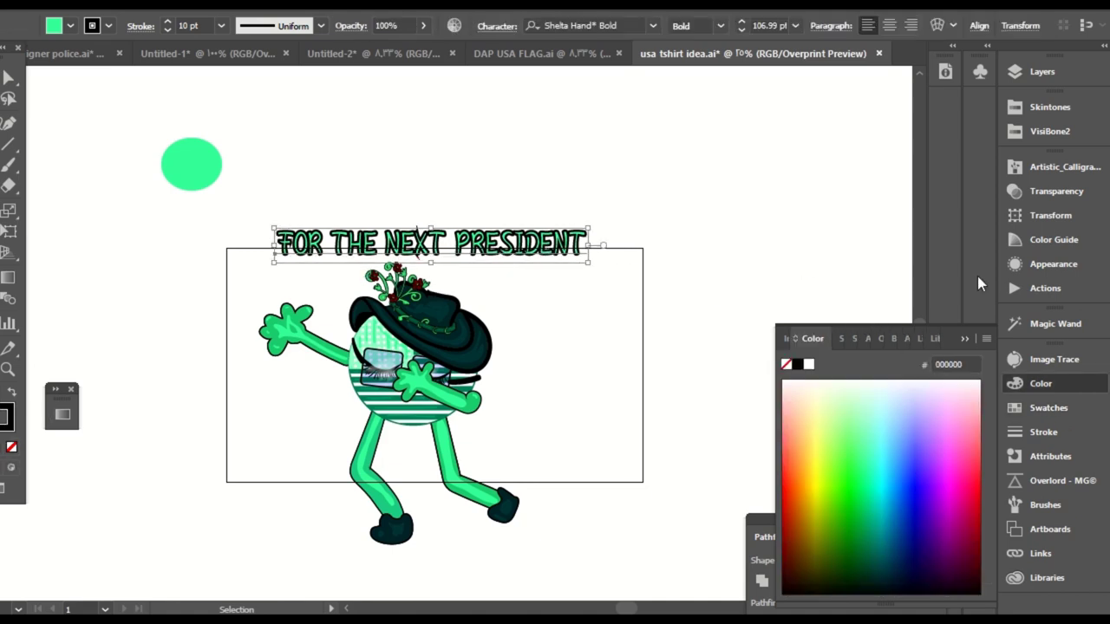
{"action": "left_click", "coordinate": [1049, 409]}
{"action": "left_click", "coordinate": [956, 417]}
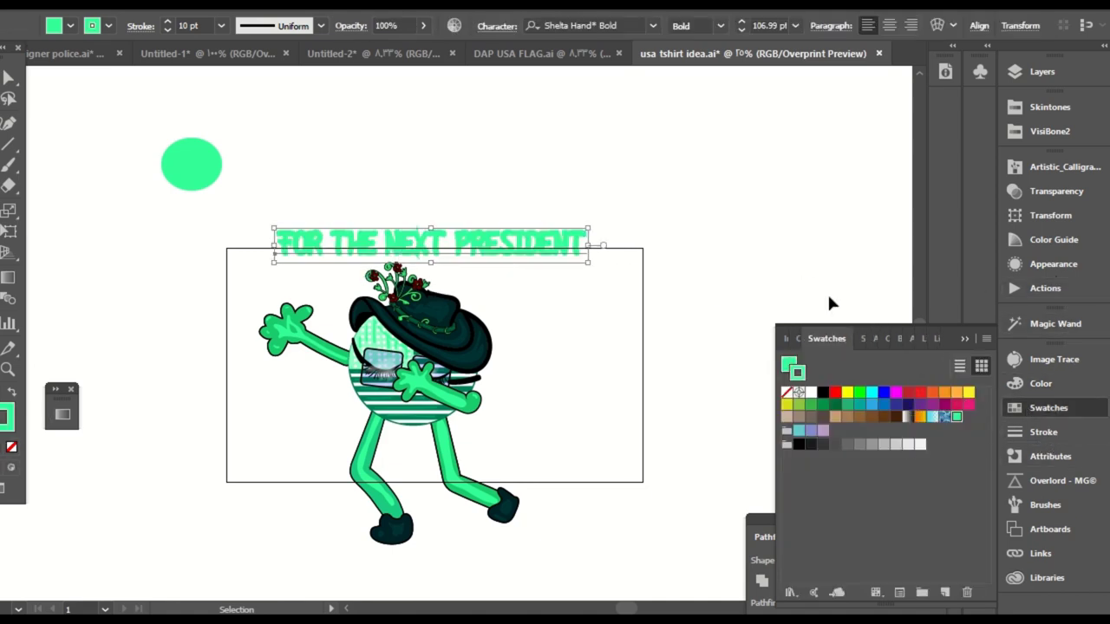
{"action": "left_click", "coordinate": [826, 304]}
- Stretch the slogan taller to about 130 pt and widen it evenly on both sides
{"action": "left_click", "coordinate": [523, 249]}
{"action": "left_click_drag", "start_coordinate": [432, 228], "coordinate": [432, 221]}
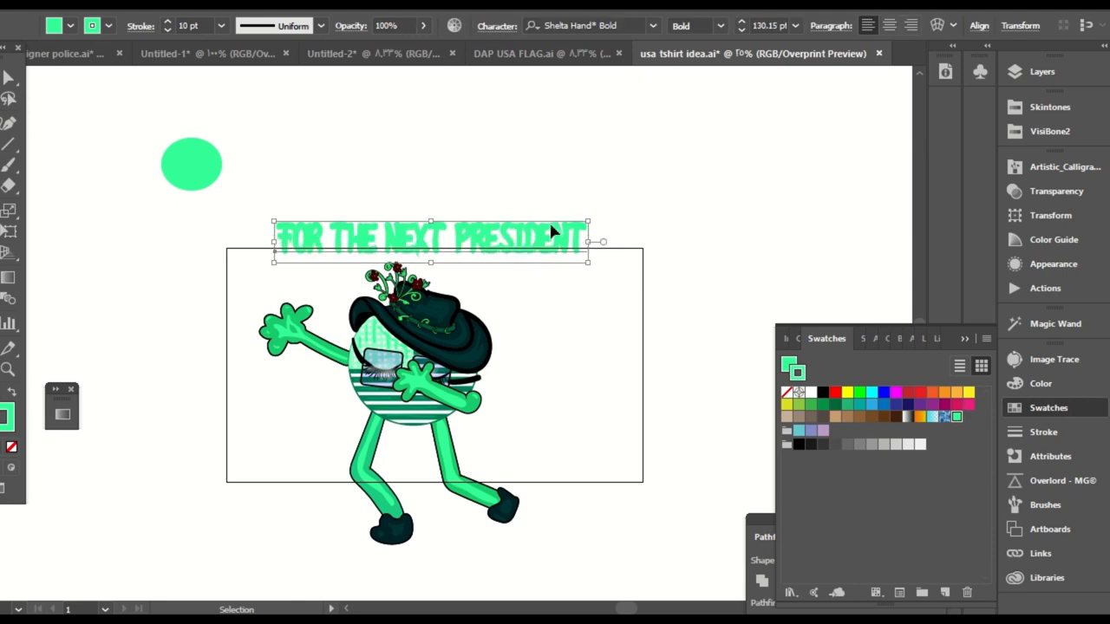
{"action": "mouse_move", "coordinate": [588, 241]}
{"action": "left_mouse_down"}
{"action": "mouse_move", "coordinate": [614, 242]}
{"action": "mouse_move", "coordinate": [541, 242]}
{"action": "left_mouse_up"}
- Reduce the slogan's stroke weight to 4 pt and deselect it
{"action": "left_click", "coordinate": [221, 26]}
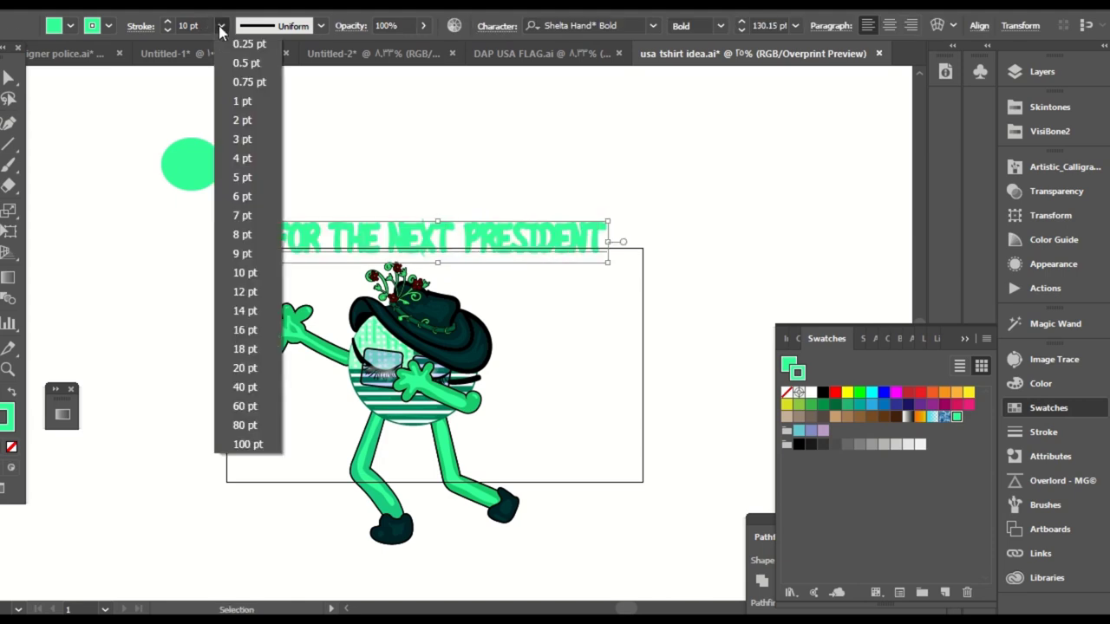
{"action": "left_click", "coordinate": [255, 215]}
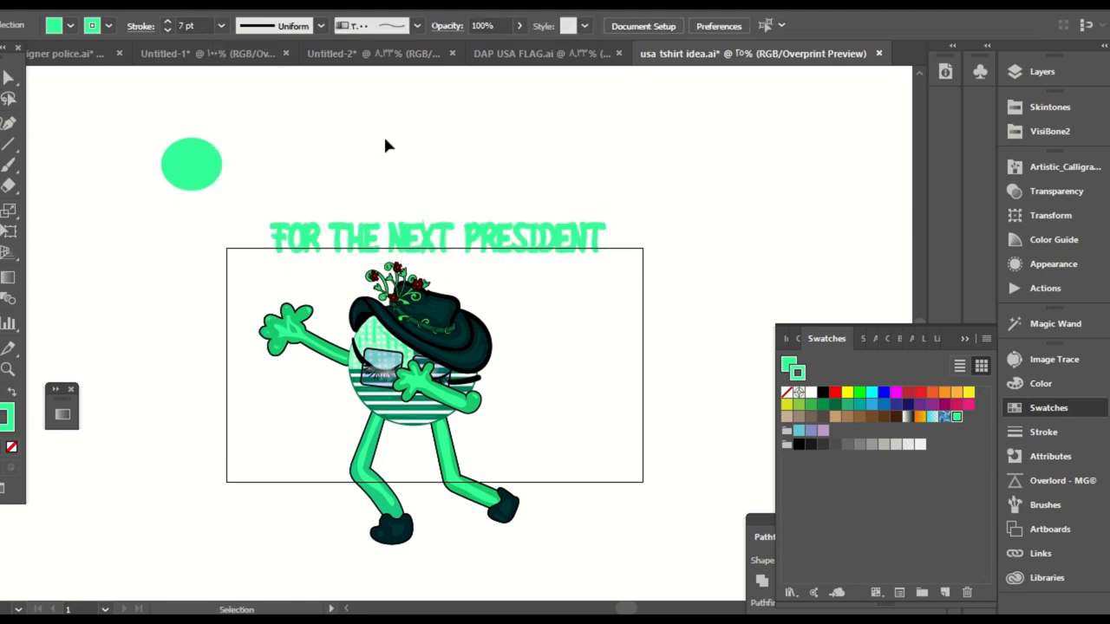
{"action": "left_click", "coordinate": [222, 25]}
{"action": "left_click", "coordinate": [243, 158]}
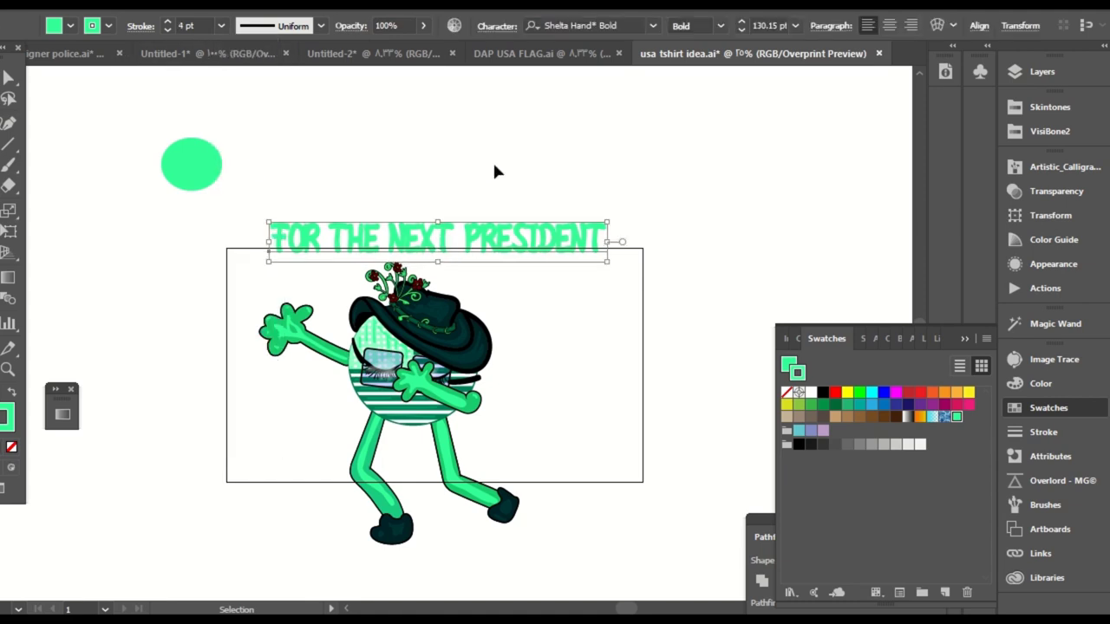
{"action": "left_click", "coordinate": [719, 274]}
- Duplicate the slogan and place the copy just below the character's shoes
{"action": "scroll", "coordinate": [719, 275], "scroll_direction": "down", "scroll_amount": 2}
{"action": "mouse_move", "coordinate": [540, 181]}
{"action": "left_mouse_down"}
{"action": "mouse_move", "coordinate": [520, 274]}
{"action": "mouse_move", "coordinate": [509, 506]}
{"action": "mouse_move", "coordinate": [531, 449]}
{"action": "mouse_move", "coordinate": [515, 454]}
{"action": "left_mouse_up"}
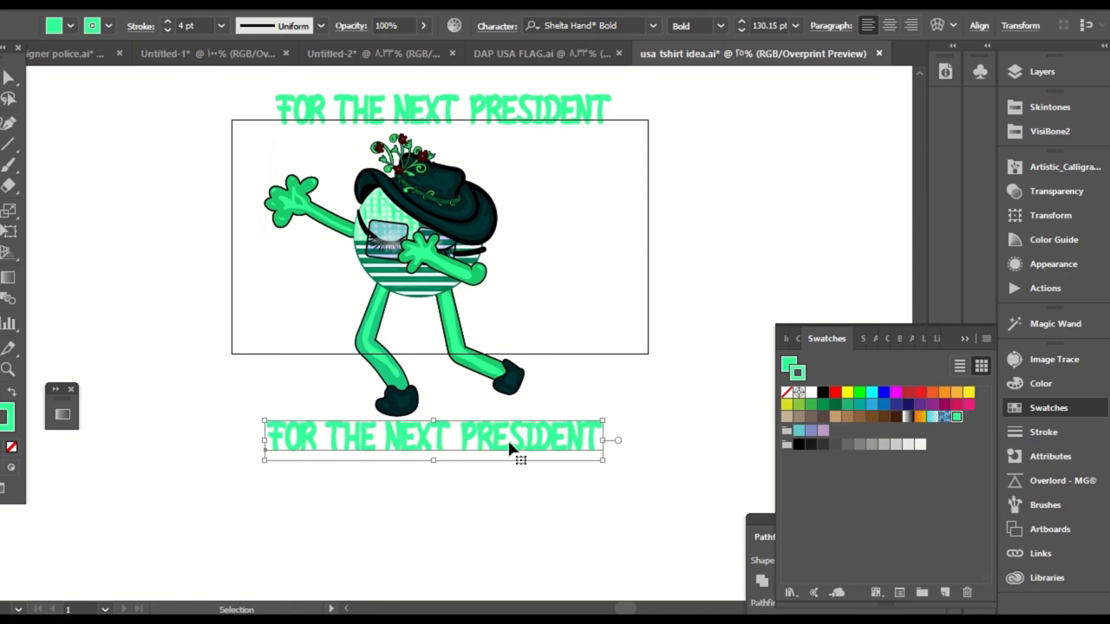
- Replace the lower slogan copy's text with "PLEASE MAKE AMERICA" and "GREEN AGAIN" on two lines
{"action": "triple_click", "coordinate": [503, 432]}
{"action": "type", "text": "PLEAS"}
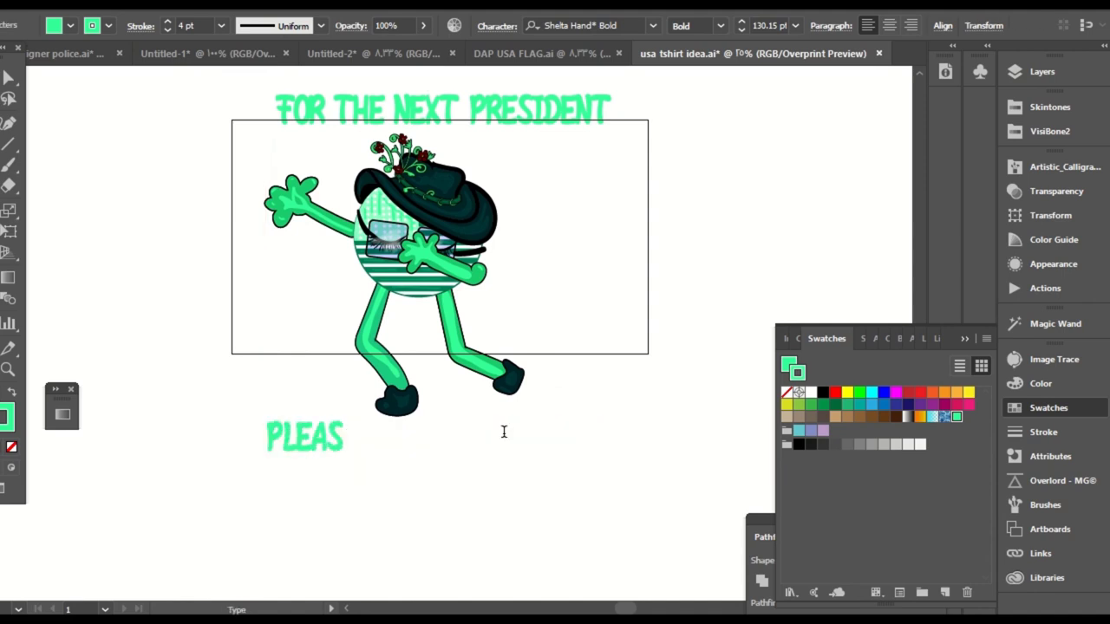
{"action": "type", "text": "E MAKE AMERICA"}
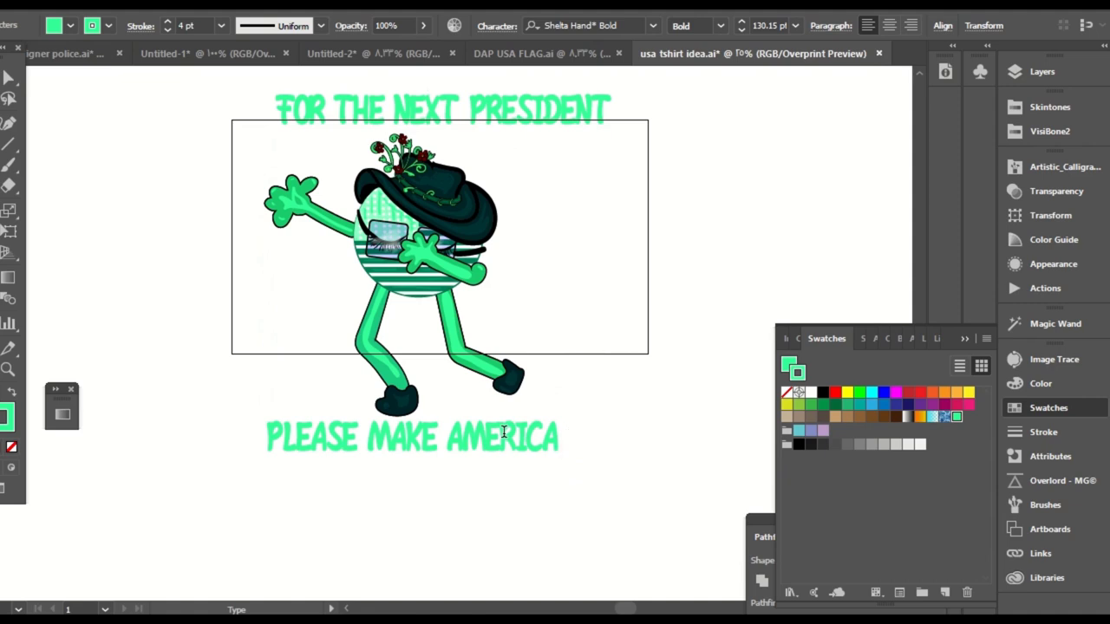
{"action": "key", "text": "Return"}
{"action": "type", "text": "GREEN AGAIN"}
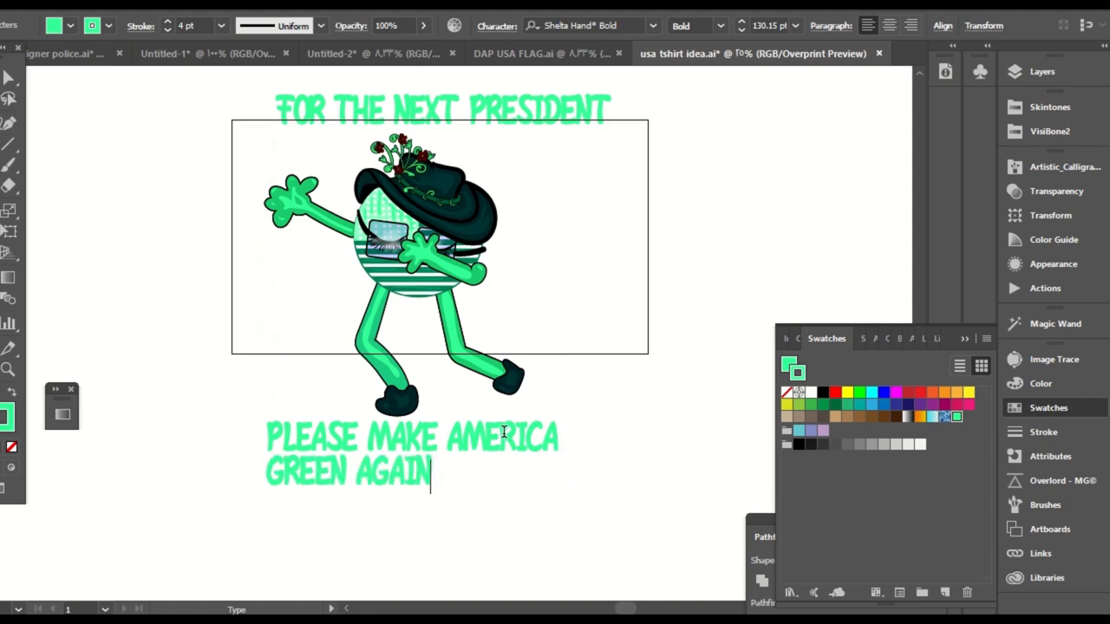
- Cut "GREEN AGAIN" out of the lower slogan, leaving only its first line
{"action": "key", "text": "shift+Left"}
{"action": "key", "text": "shift+Left"}
{"action": "key", "text": "shift+Left"}
{"action": "key", "text": "shift+Left"}
{"action": "key", "text": "shift+Left"}
{"action": "key", "text": "shift+Left"}
{"action": "key", "text": "shift+Left"}
{"action": "key", "text": "shift+Left"}
{"action": "key", "text": "shift+Left"}
{"action": "key", "text": "shift+Left"}
{"action": "key", "text": "shift+Left"}
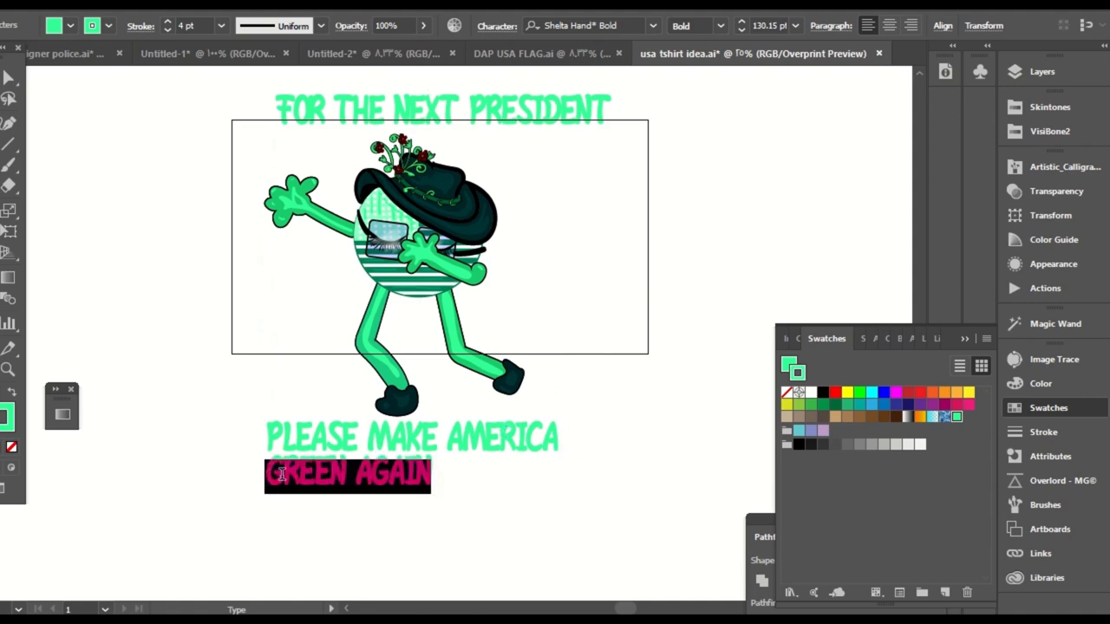
{"action": "key", "text": "ctrl+x"}
{"action": "key", "text": "Escape"}
- Move the "PLEASE MAKE AMERICA" line slightly up under the shoes, widen it on both sides, and deselect it
{"action": "left_click_drag", "start_coordinate": [509, 437], "coordinate": [523, 431]}
{"action": "left_click_drag", "start_coordinate": [584, 450], "coordinate": [625, 451]}
{"action": "left_click_drag", "start_coordinate": [277, 451], "coordinate": [252, 451]}
{"action": "left_click_drag", "start_coordinate": [624, 451], "coordinate": [643, 451]}
{"action": "left_click", "coordinate": [715, 401]}
- Paste "GREEN AGAIN" as separate text, place it beneath "PLEASE MAKE AMERICA", and enlarge it to about 190 pt
{"action": "key", "text": "ctrl+v"}
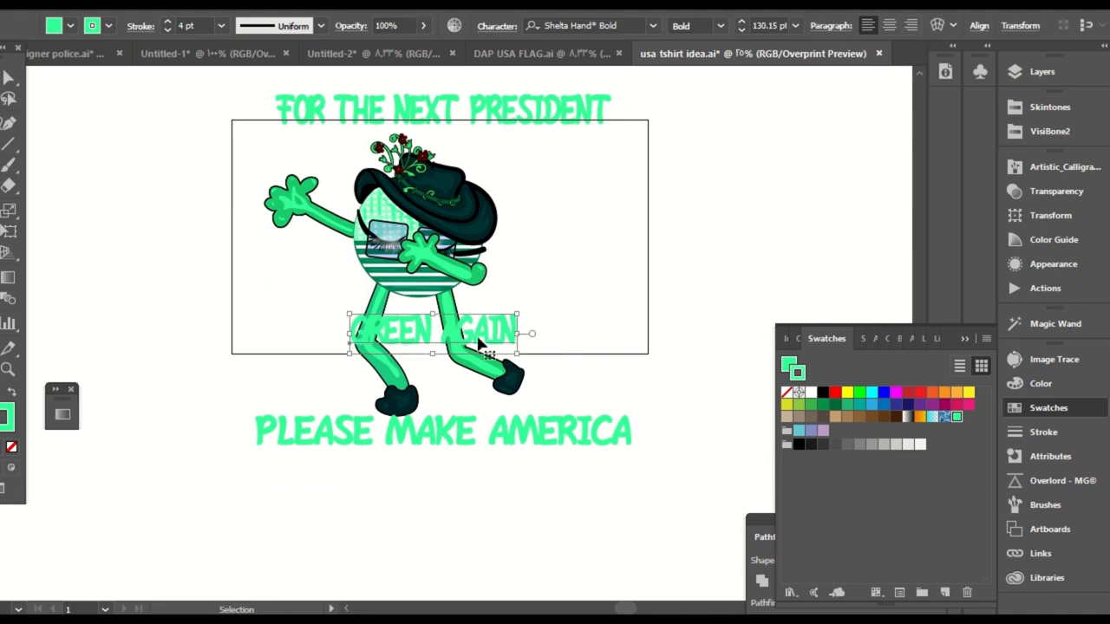
{"action": "left_click_drag", "start_coordinate": [485, 345], "coordinate": [474, 491]}
{"action": "left_click", "coordinate": [570, 509]}
{"action": "left_click_drag", "start_coordinate": [572, 509], "coordinate": [575, 488]}
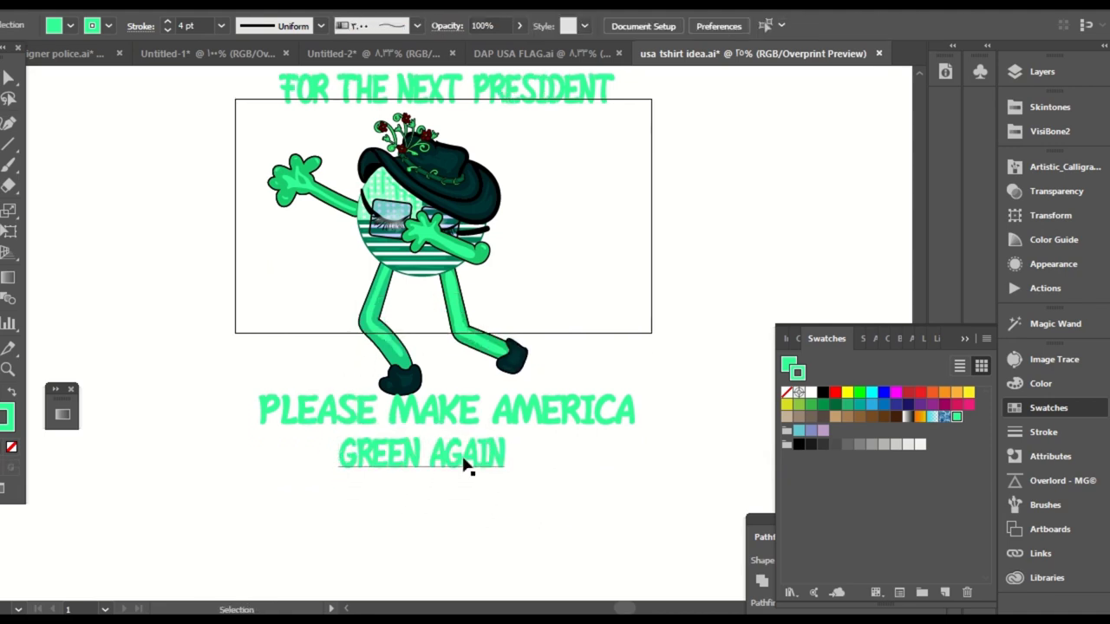
{"action": "mouse_move", "coordinate": [470, 464]}
{"action": "left_mouse_down"}
{"action": "mouse_move", "coordinate": [467, 454]}
{"action": "mouse_move", "coordinate": [555, 490]}
{"action": "mouse_move", "coordinate": [463, 467]}
{"action": "left_mouse_up"}
{"action": "left_click_drag", "start_coordinate": [531, 454], "coordinate": [579, 455]}
{"action": "left_click", "coordinate": [519, 518]}
- Duplicate the "GREEN AGAIN" line just below itself and change the copy's text to "HAPPY ST.PATRICS"
{"action": "left_click_drag", "start_coordinate": [501, 456], "coordinate": [491, 506]}
{"action": "double_click", "coordinate": [489, 505]}
{"action": "key", "text": "ctrl+a"}
{"action": "type", "text": "HAPPY STI"}
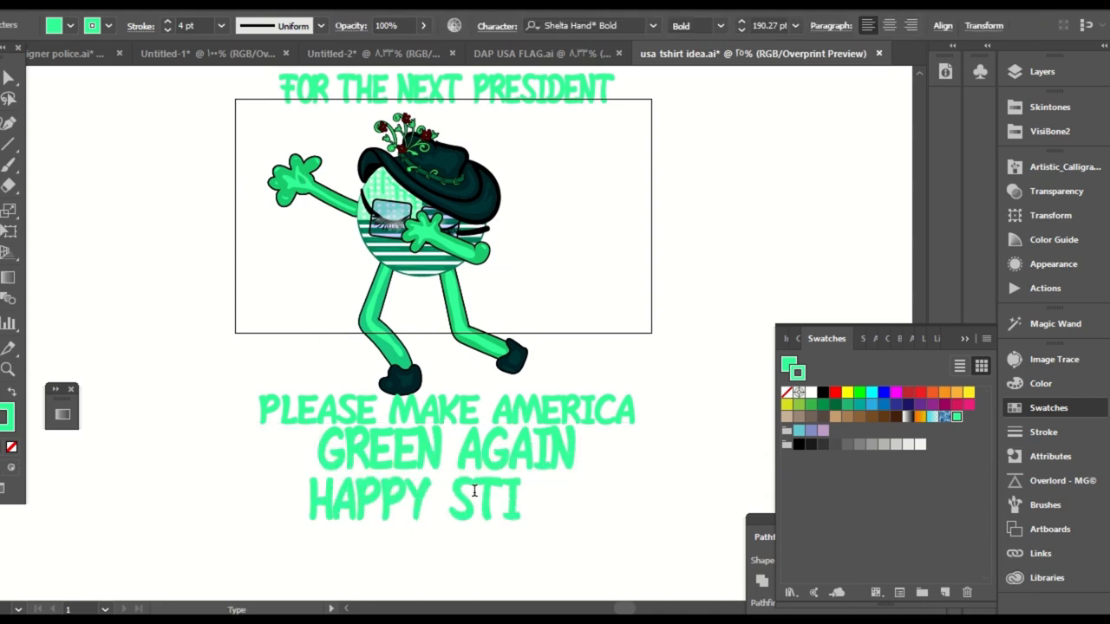
{"action": "key", "text": "BackSpace"}
{"action": "type", "text": ".PATRICS"}
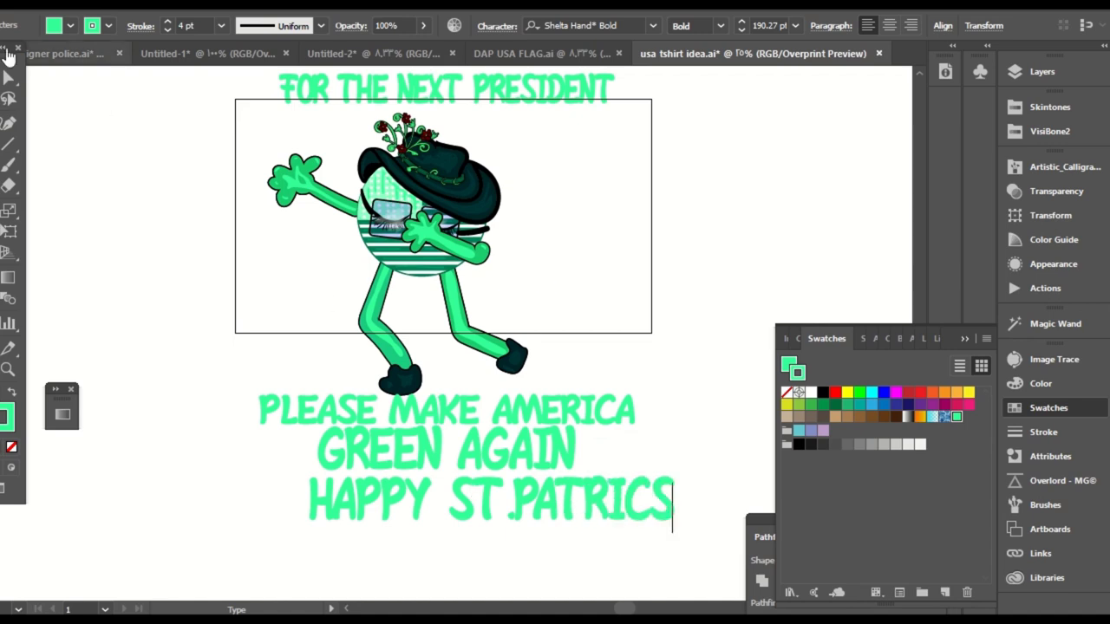
- Reposition the "HAPPY ST.PATRICS" line so it is centred under the lines above, and deselect it
{"action": "left_click", "coordinate": [8, 78]}
{"action": "left_click", "coordinate": [604, 444]}
{"action": "left_click_drag", "start_coordinate": [615, 501], "coordinate": [579, 507]}
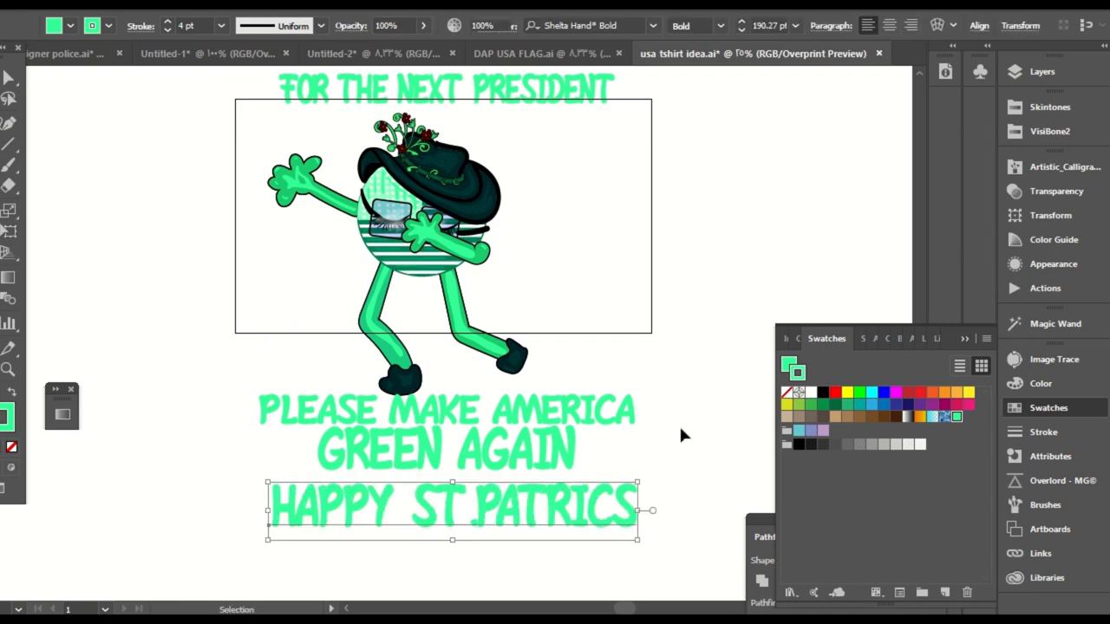
{"action": "left_click", "coordinate": [682, 436]}
- Move the green reference ellipse far away from the artboard and deselect it
{"action": "key", "text": "ctrl+minus"}
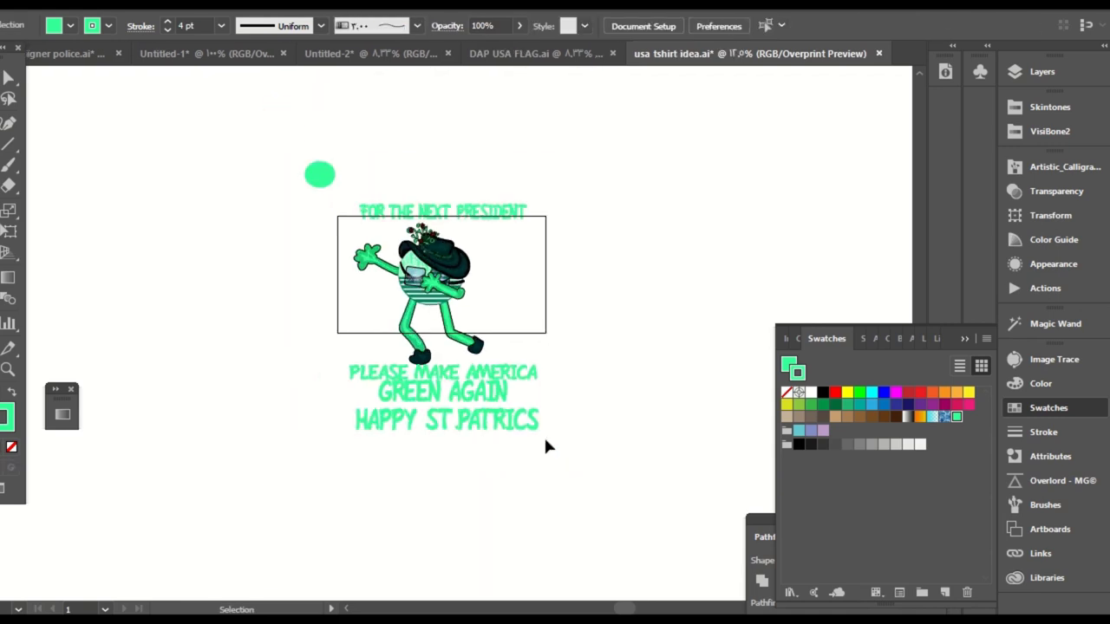
{"action": "left_click_drag", "start_coordinate": [298, 173], "coordinate": [121, 125]}
{"action": "left_click", "coordinate": [560, 243]}
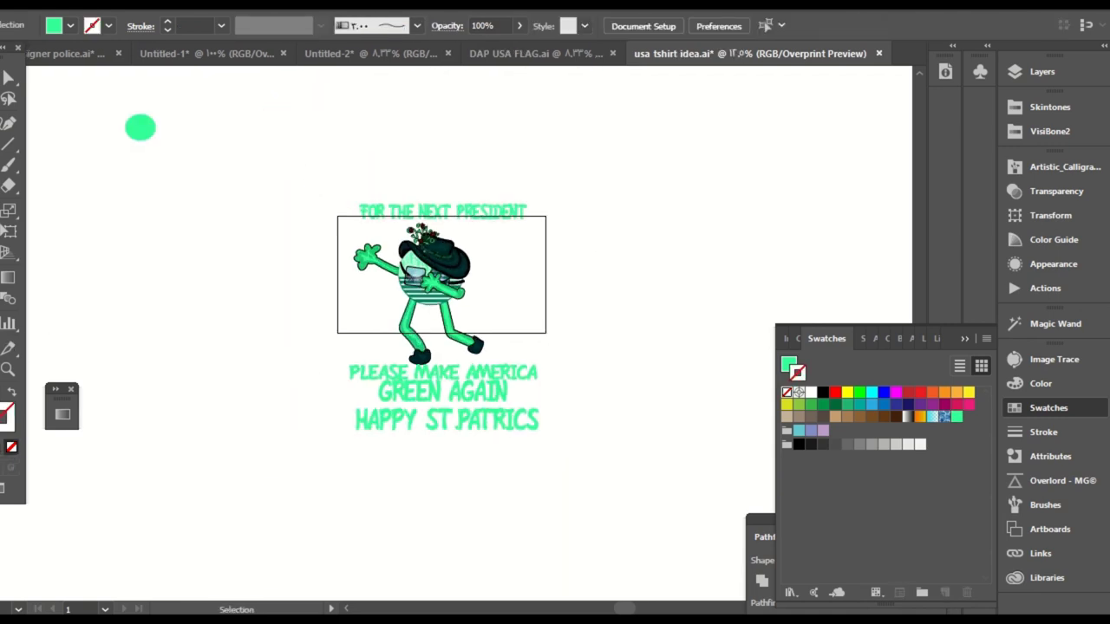
- Extend the artboard upward and downward around all the text to 1920 x 2520 px
{"action": "key", "text": "shift+o"}
{"action": "left_click", "coordinate": [449, 224]}
{"action": "left_click_drag", "start_coordinate": [441, 216], "coordinate": [441, 186]}
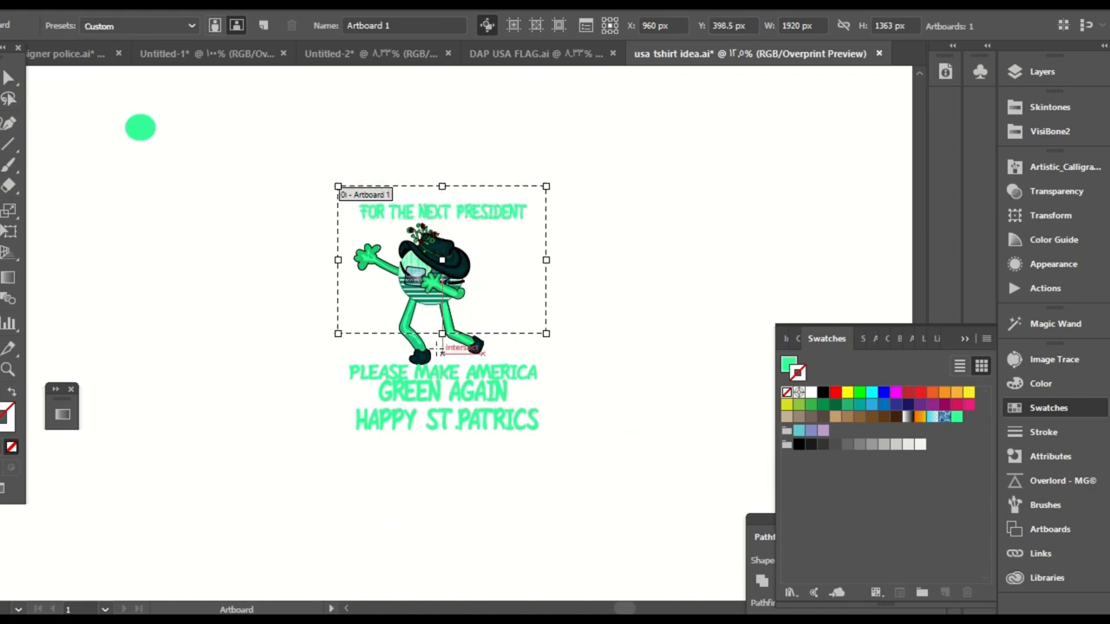
{"action": "left_click_drag", "start_coordinate": [442, 333], "coordinate": [443, 459]}
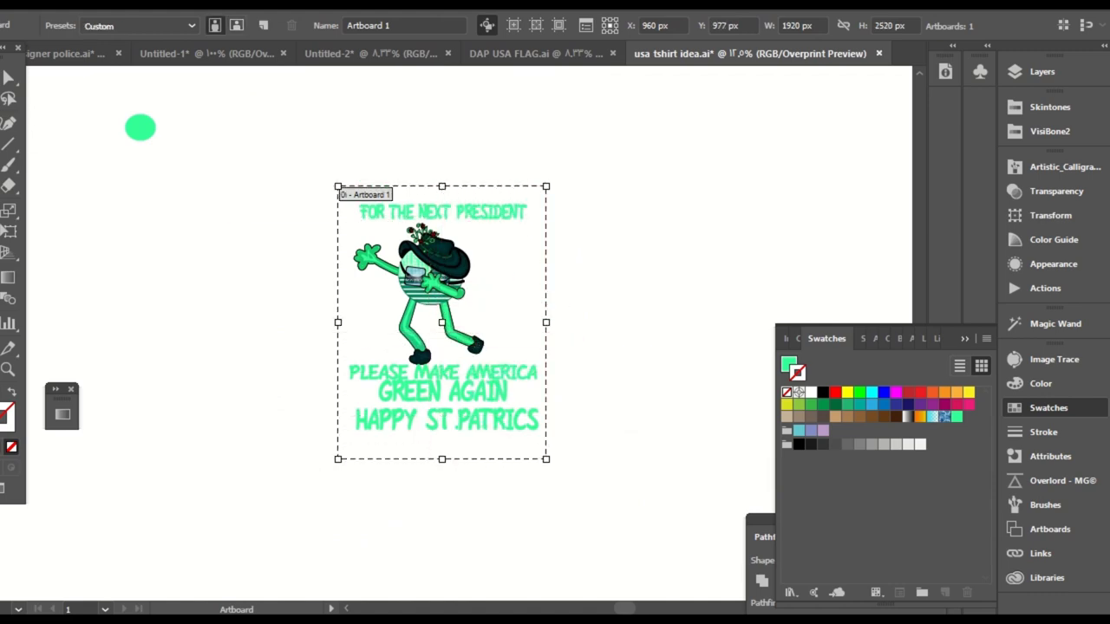
{"action": "key", "text": "v"}
- Reposition the slogan lines above and below the character so they fit evenly inside the taller artboard
{"action": "left_click_drag", "start_coordinate": [486, 421], "coordinate": [458, 410]}
{"action": "left_click_drag", "start_coordinate": [513, 374], "coordinate": [516, 379]}
{"action": "left_click_drag", "start_coordinate": [460, 213], "coordinate": [450, 220]}
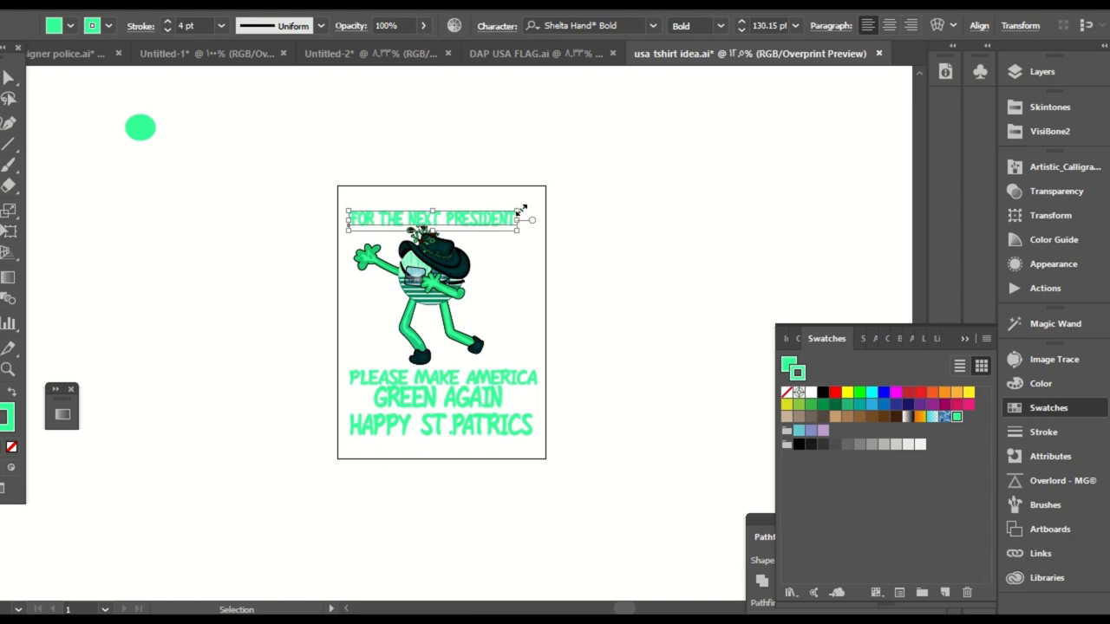
- Enlarge "FOR THE NEXT PRESIDENT" to about 199 pt so it spans nearly the artboard width above the hat
{"action": "left_click_drag", "start_coordinate": [520, 210], "coordinate": [538, 198]}
{"action": "left_click", "coordinate": [594, 210]}
{"action": "left_click", "coordinate": [535, 211]}
{"action": "left_click_drag", "start_coordinate": [445, 199], "coordinate": [448, 201]}
{"action": "left_click", "coordinate": [527, 236]}
- Try a dark teal VisiBone2 fill and stroke on "FOR THE NEXT PRESIDENT", and undo the recolouring
{"action": "left_click", "coordinate": [522, 221]}
{"action": "left_click", "coordinate": [1047, 133]}
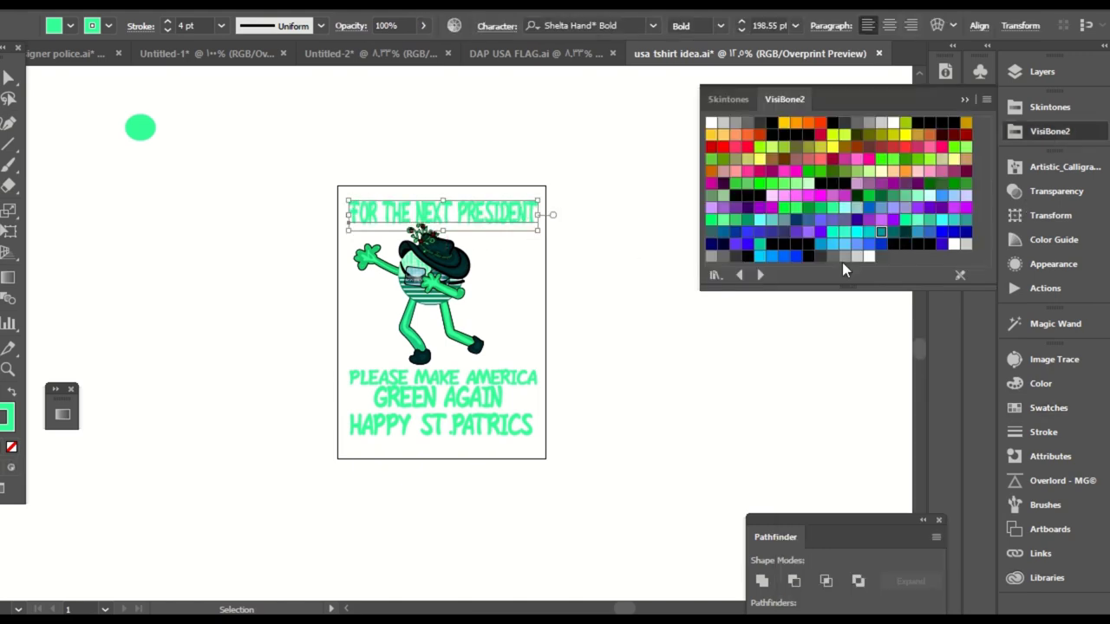
{"action": "left_click", "coordinate": [888, 235]}
{"action": "left_click", "coordinate": [12, 391]}
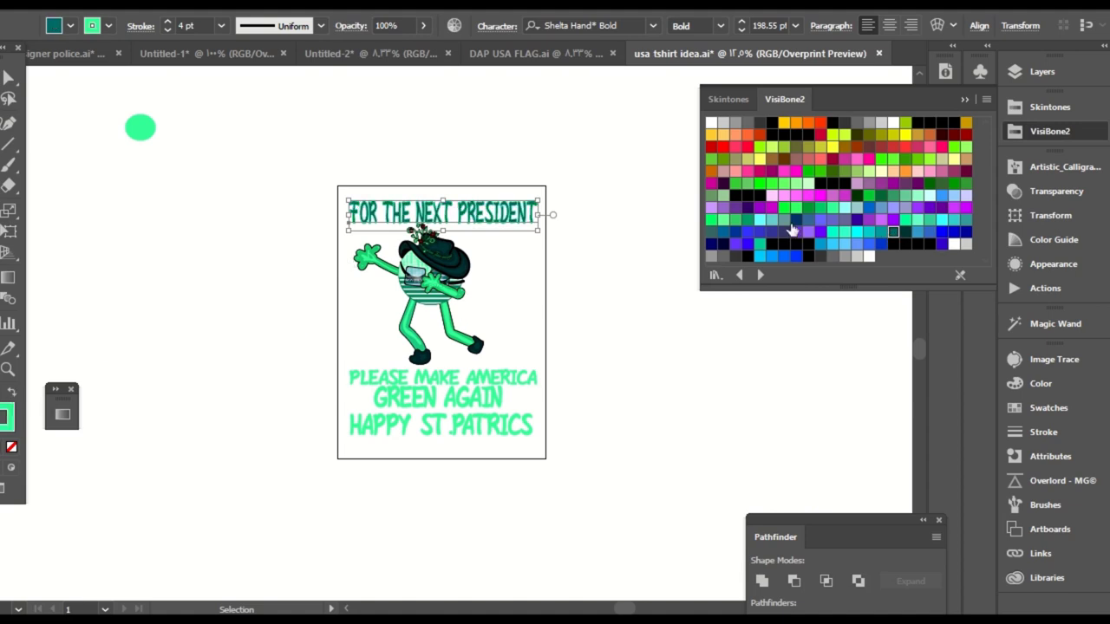
{"action": "left_click", "coordinate": [894, 234]}
{"action": "left_click", "coordinate": [647, 277]}
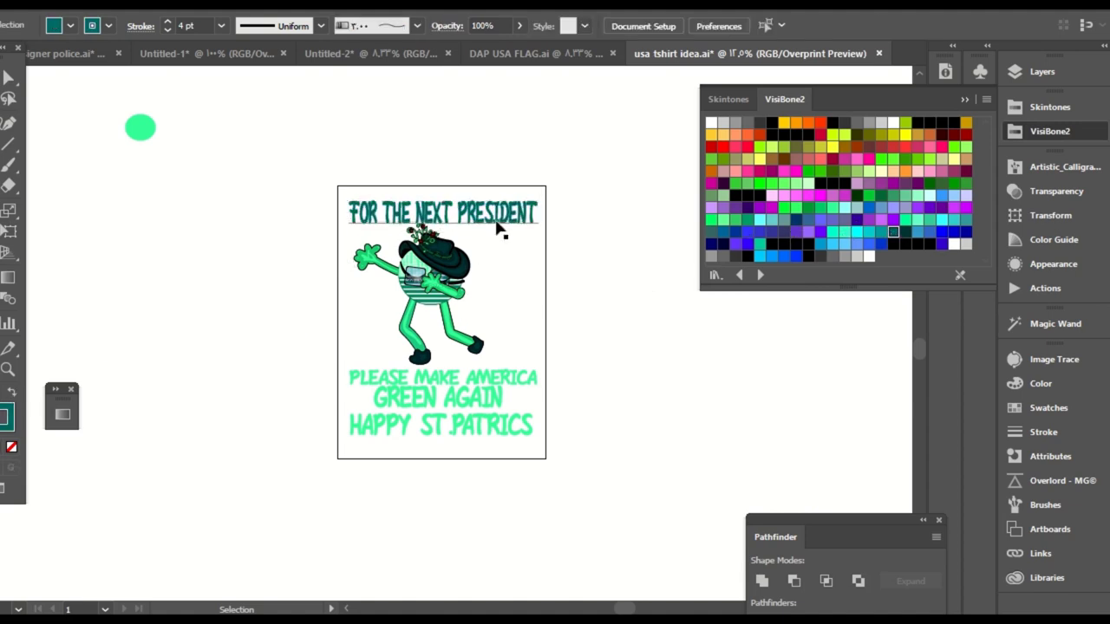
{"action": "key", "text": "ctrl+z"}
{"action": "left_click", "coordinate": [853, 236]}
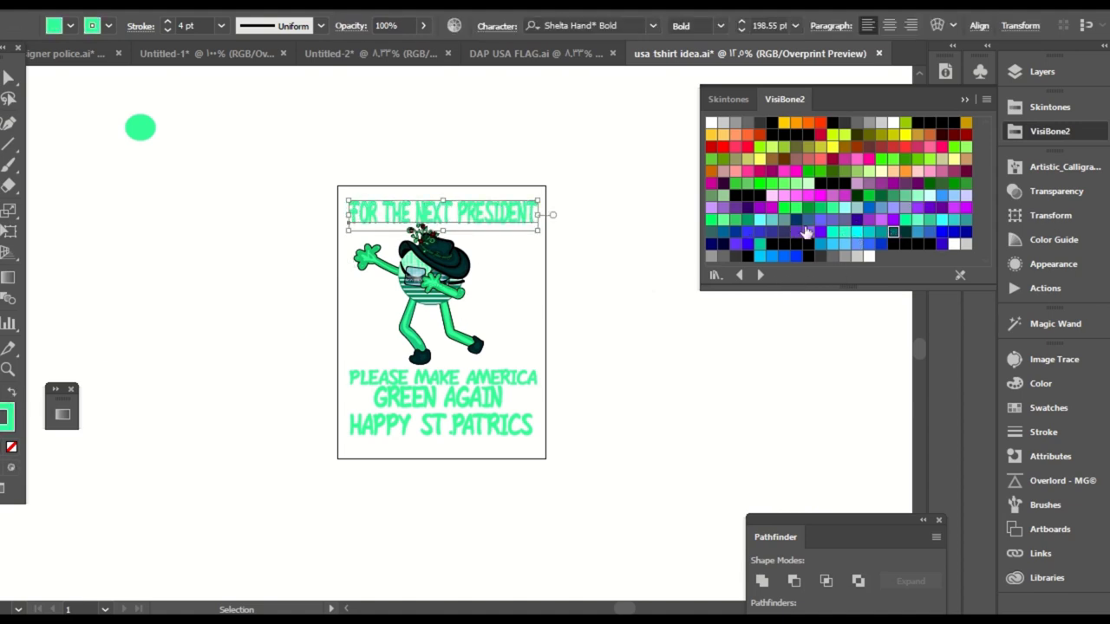
{"action": "left_click", "coordinate": [641, 326]}
- Nudge "PLEASE MAKE AMERICA" up slightly and recolour it with a cream fill and a pale yellow stroke
{"action": "left_click_drag", "start_coordinate": [494, 375], "coordinate": [494, 370]}
{"action": "left_click", "coordinate": [607, 366]}
{"action": "left_click", "coordinate": [523, 378]}
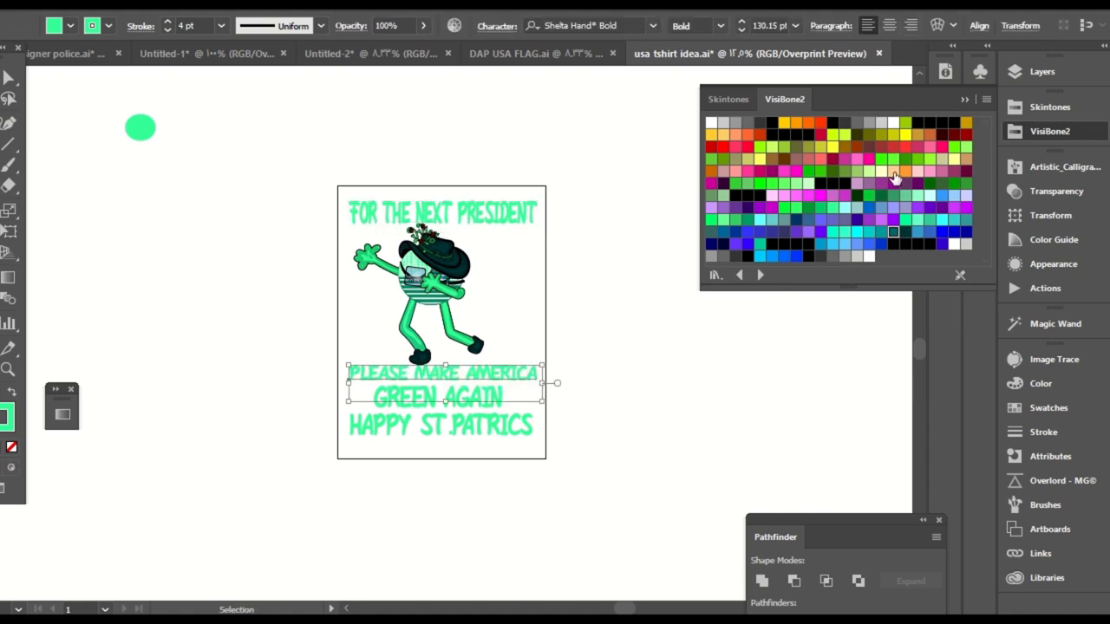
{"action": "left_click", "coordinate": [882, 171]}
{"action": "left_click", "coordinate": [11, 395]}
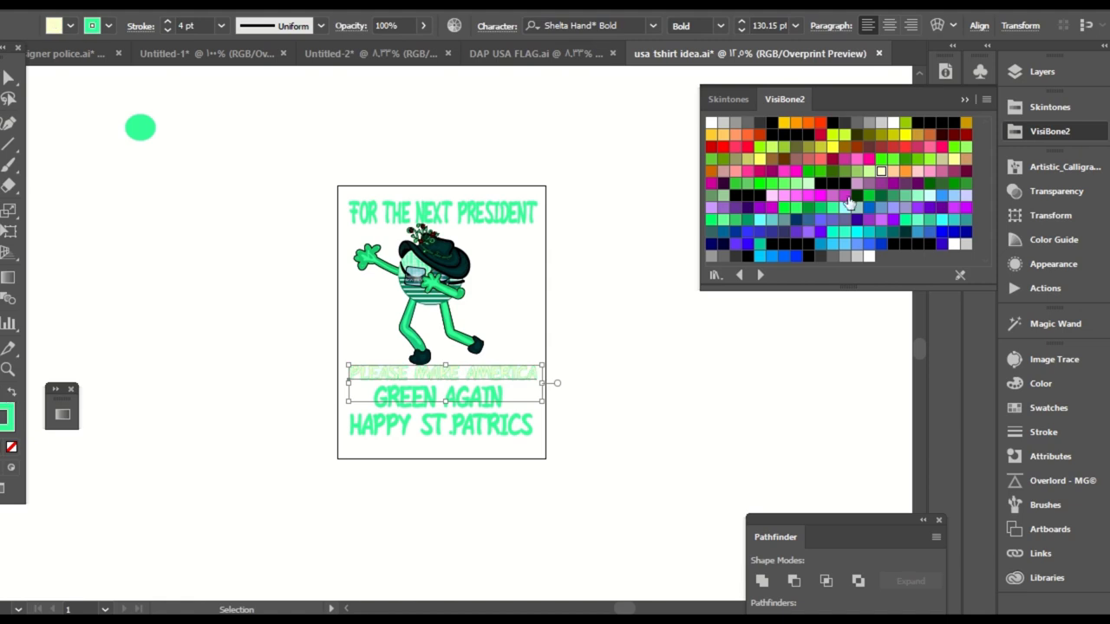
{"action": "left_click", "coordinate": [880, 172]}
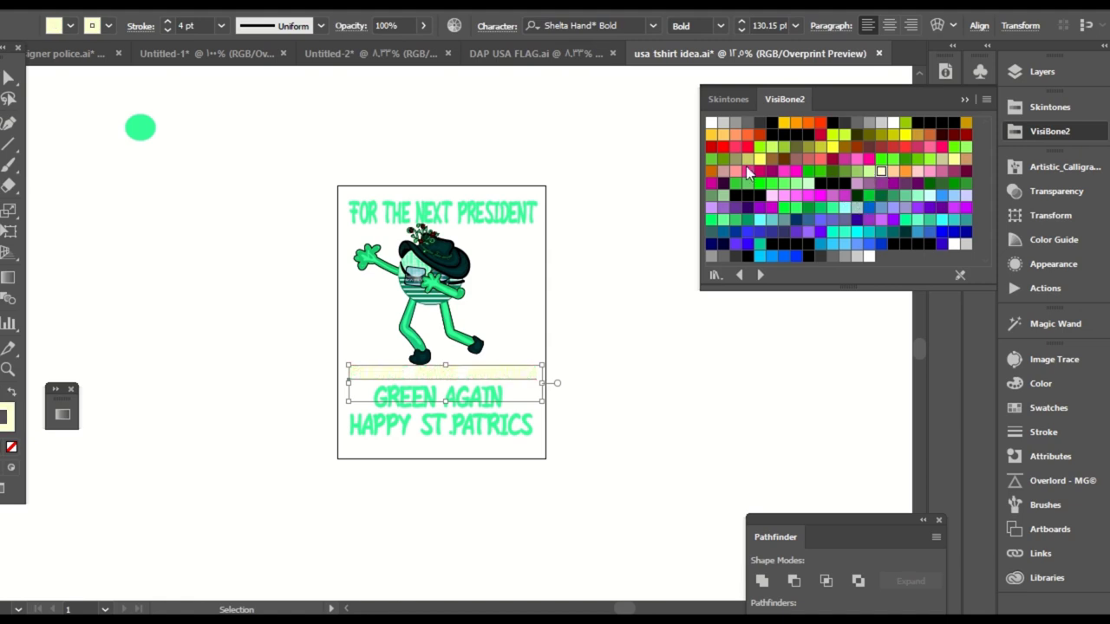
{"action": "left_click", "coordinate": [953, 160]}
{"action": "left_click", "coordinate": [639, 304]}
- Recolour the "HAPPY ST.PATRICS" line's fill and stroke with the light peach swatch, and deselect it
{"action": "left_click", "coordinate": [470, 425]}
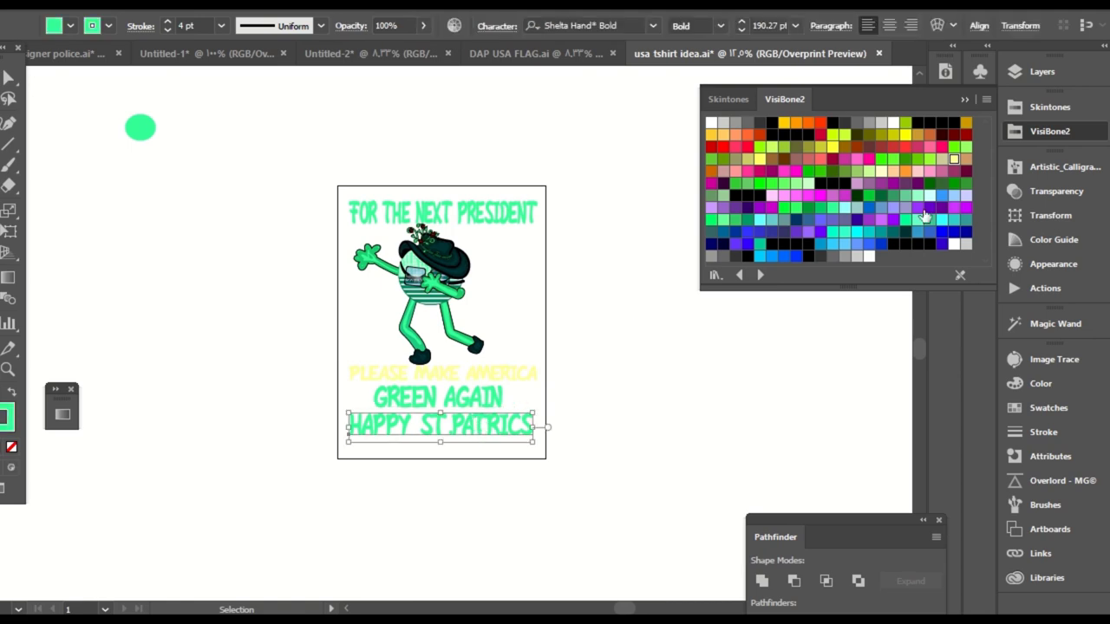
{"action": "left_click", "coordinate": [894, 172]}
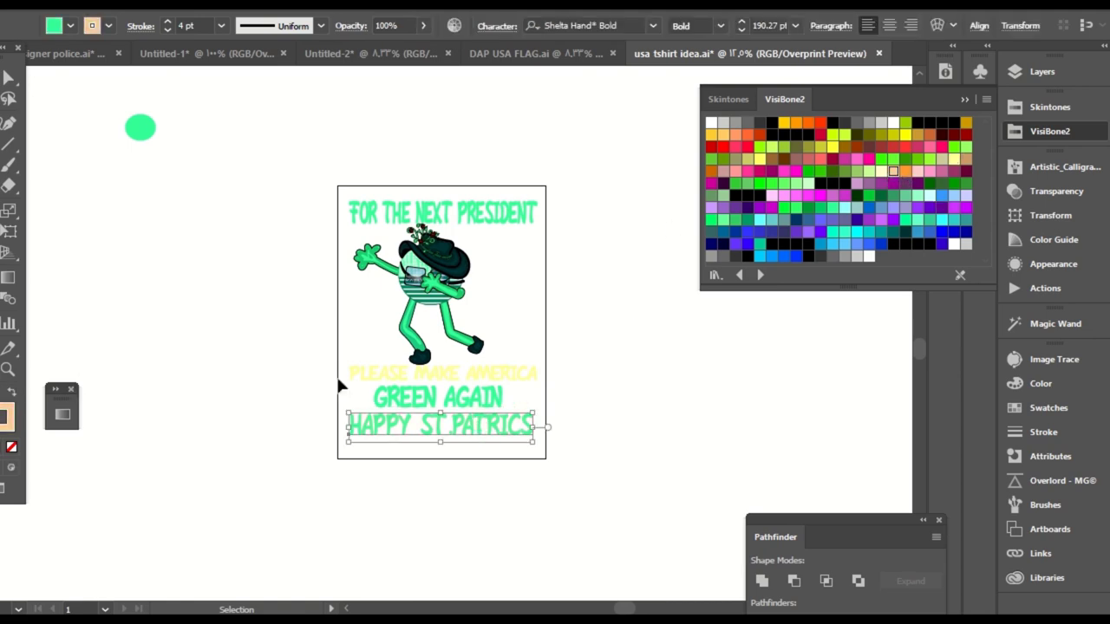
{"action": "left_click", "coordinate": [13, 393]}
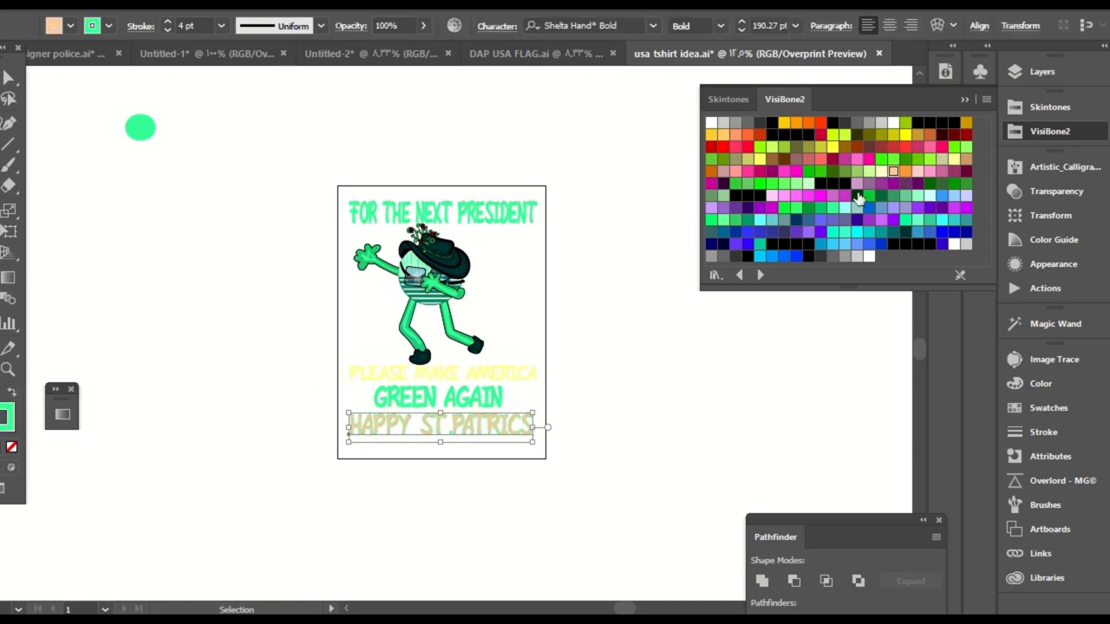
{"action": "left_click", "coordinate": [643, 277]}
- Recolour the fill and stroke of "FOR THE NEXT PRESIDENT" with the pale lavender swatch, and deselect it
{"action": "left_click", "coordinate": [508, 202]}
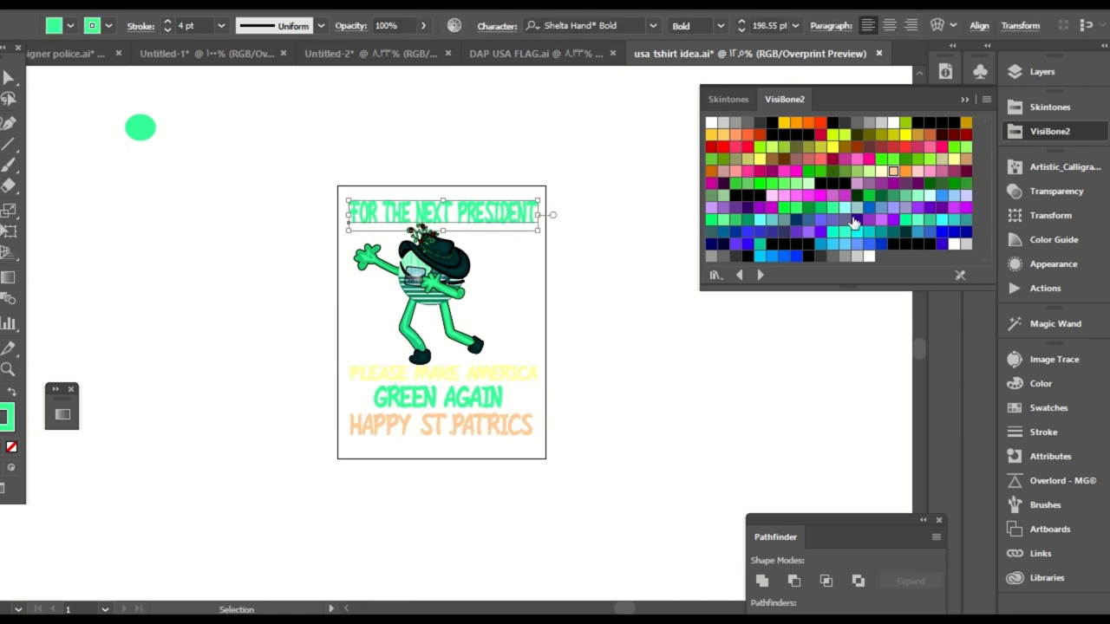
{"action": "left_click", "coordinate": [967, 196]}
{"action": "left_click", "coordinate": [12, 394]}
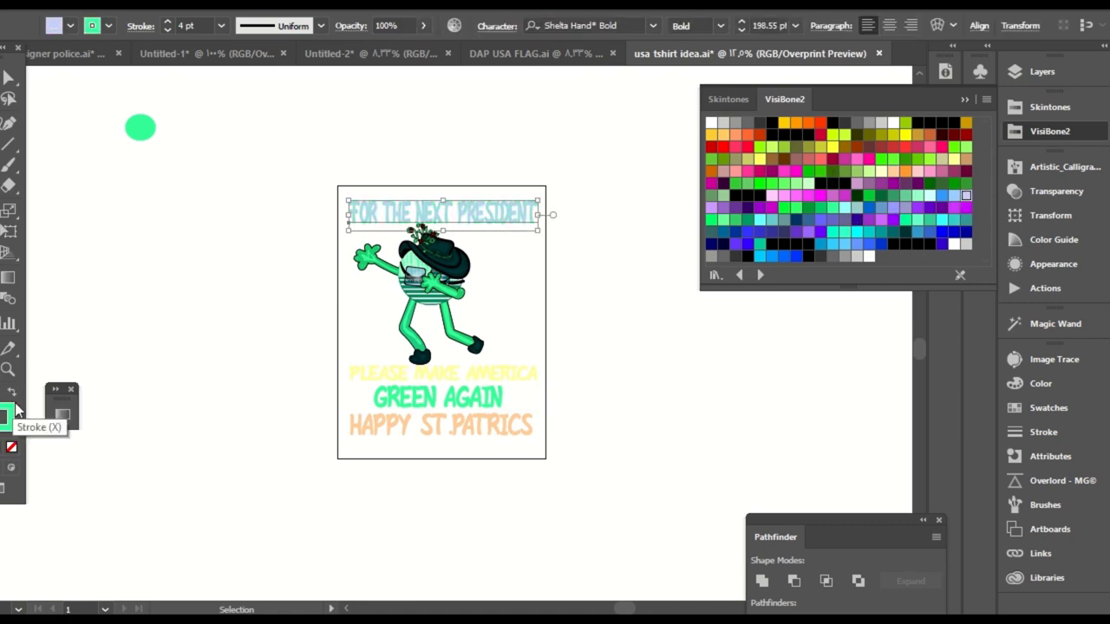
{"action": "left_click", "coordinate": [966, 197]}
{"action": "left_click", "coordinate": [635, 284]}
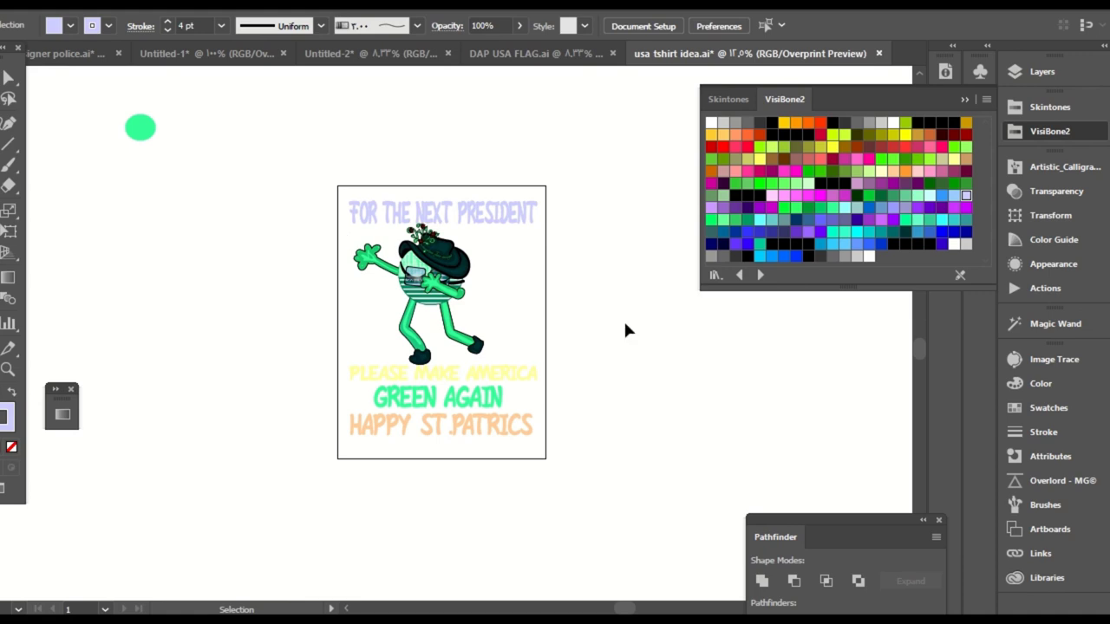
- Lock Layer 9 and unlock Layer 12, the bottommost layer in the stack
{"action": "key", "text": "ctrl+="}
{"action": "left_click", "coordinate": [1041, 72]}
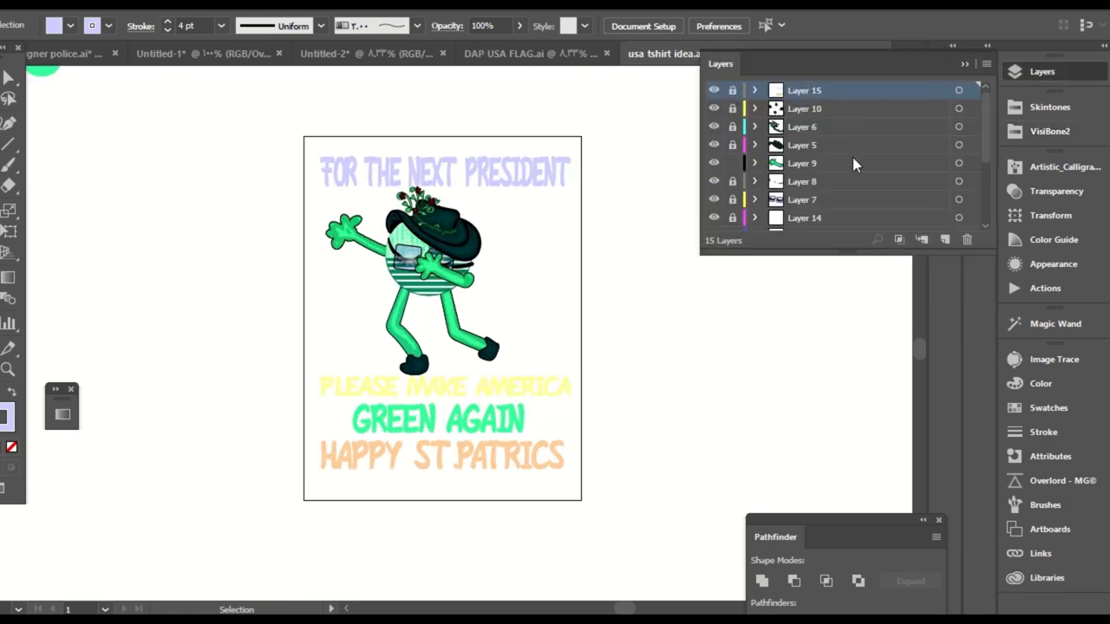
{"action": "key", "text": "ctrl+="}
{"action": "key", "text": "ctrl+="}
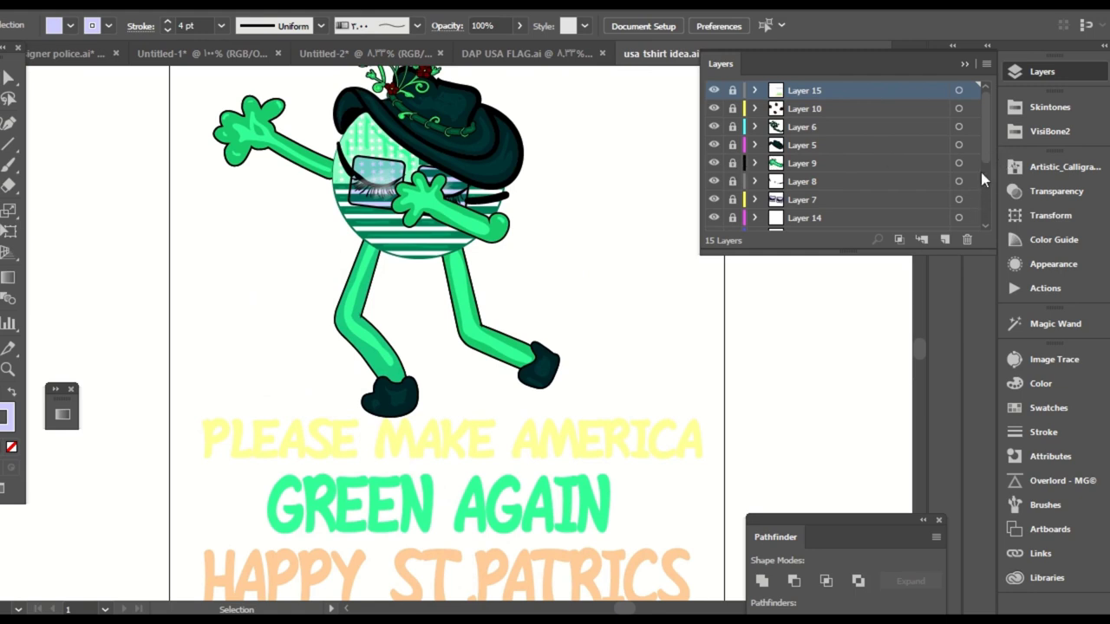
{"action": "scroll", "coordinate": [804, 175], "scroll_direction": "down", "scroll_amount": 5}
- Redraw the edge of the raised hand's shading shape near the fingers with the Pencil tool, and deselect it
{"action": "left_click_drag", "start_coordinate": [315, 126], "coordinate": [402, 215]}
{"action": "key", "text": "a"}
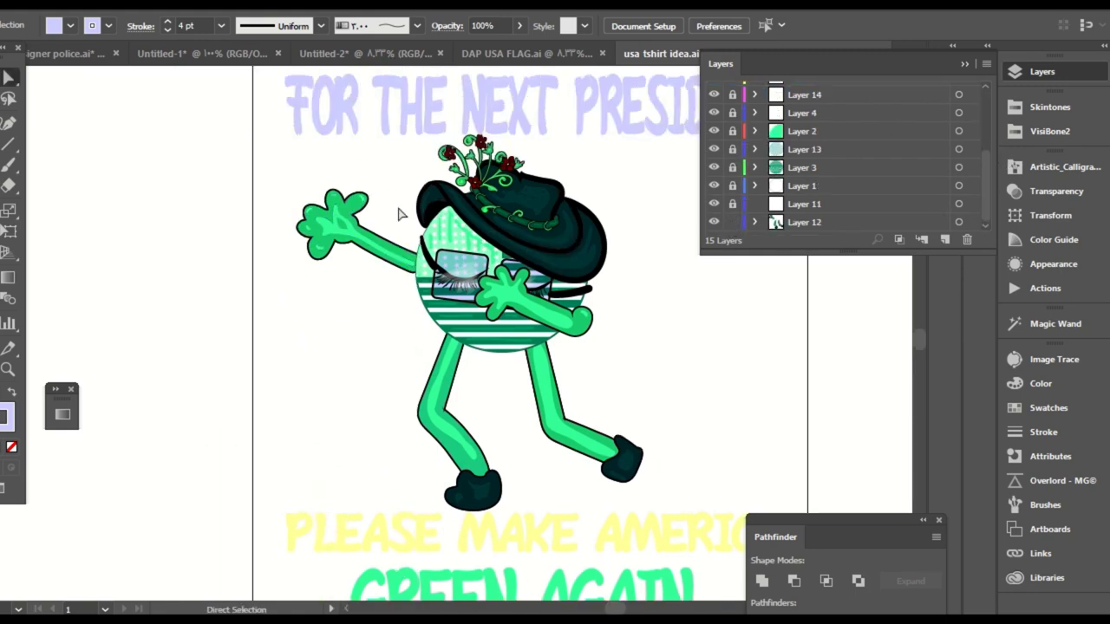
{"action": "key", "text": "ctrl+="}
{"action": "left_click", "coordinate": [280, 182]}
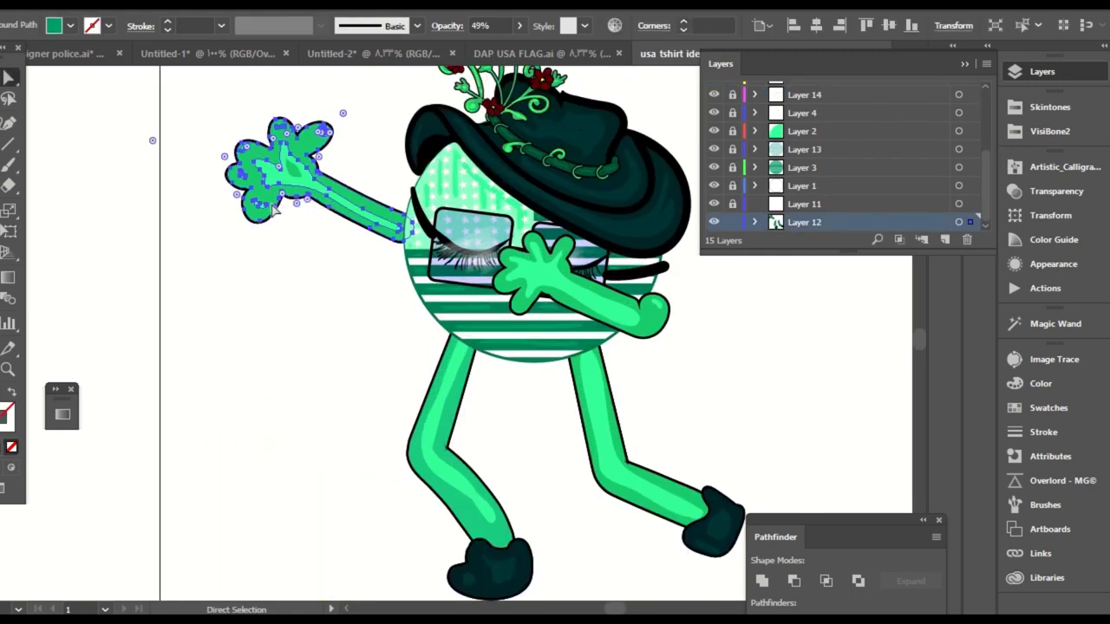
{"action": "key", "text": "n"}
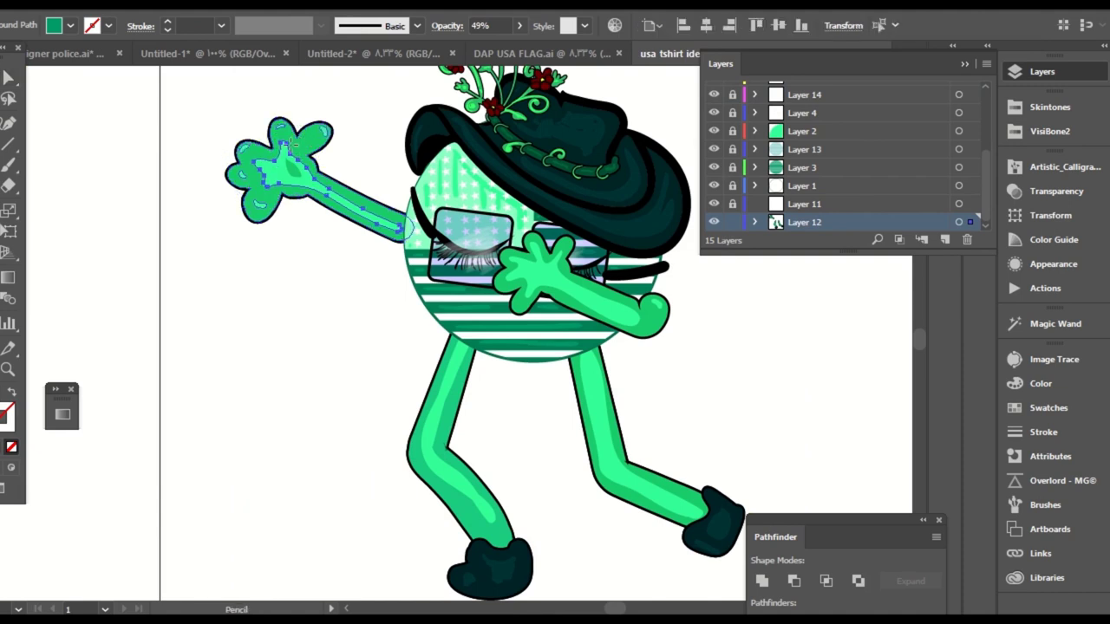
{"action": "mouse_move", "coordinate": [302, 141]}
{"action": "left_mouse_down"}
{"action": "mouse_move", "coordinate": [253, 165]}
{"action": "mouse_move", "coordinate": [278, 185]}
{"action": "left_mouse_up"}
{"action": "key", "text": "a"}
{"action": "left_click", "coordinate": [275, 325]}
- Lock Layer 12 and create a new layer above Layer 15
{"action": "key", "text": "space"}
{"action": "mouse_move", "coordinate": [298, 318]}
{"action": "left_mouse_down"}
{"action": "mouse_move", "coordinate": [213, 387]}
{"action": "mouse_move", "coordinate": [177, 334]}
{"action": "left_mouse_up"}
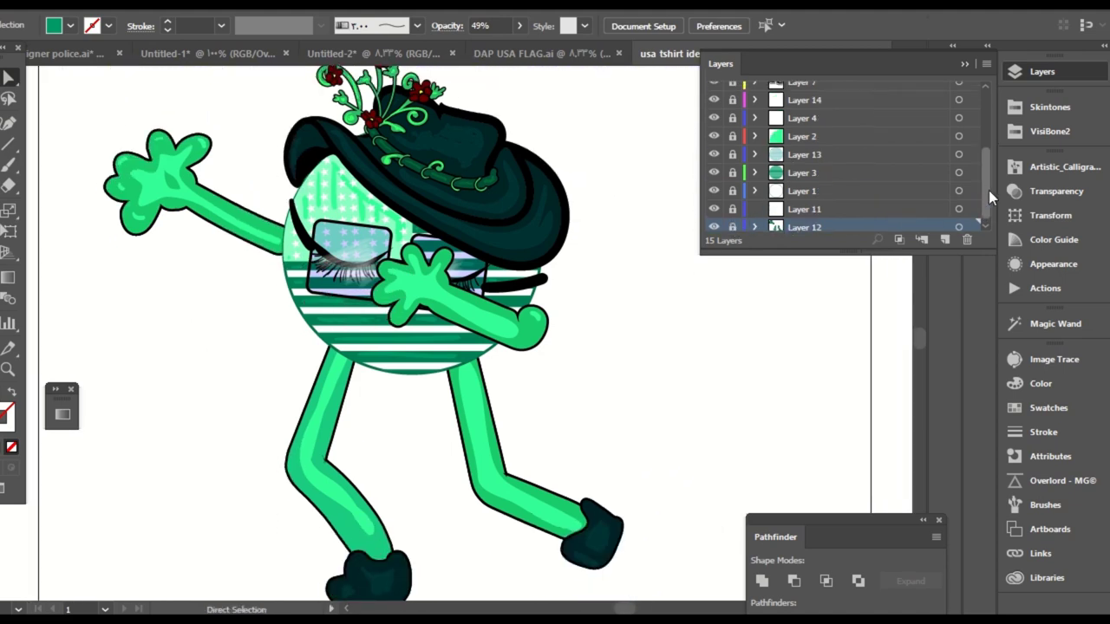
{"action": "scroll", "coordinate": [989, 190], "scroll_direction": "up", "scroll_amount": 5}
{"action": "left_click", "coordinate": [855, 90]}
{"action": "left_click", "coordinate": [945, 240]}
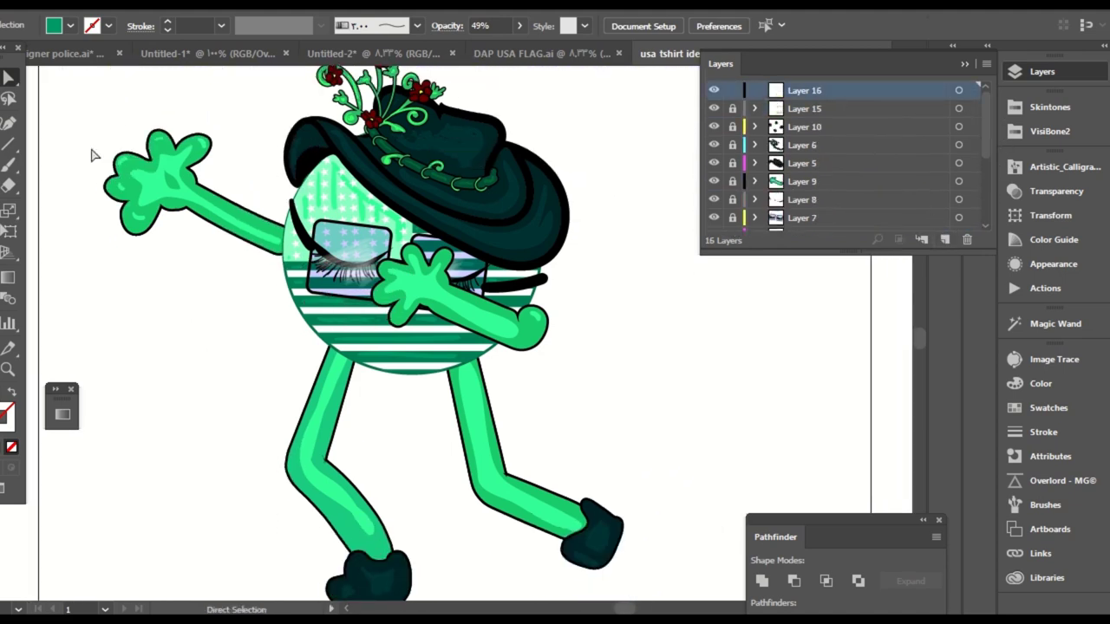
- Set up the Paintbrush with the 3 pt. Round brush, a 0.5 pt stroke weight and a white stroke colour
{"action": "key", "text": "b"}
{"action": "left_click", "coordinate": [416, 26]}
{"action": "left_click", "coordinate": [263, 58]}
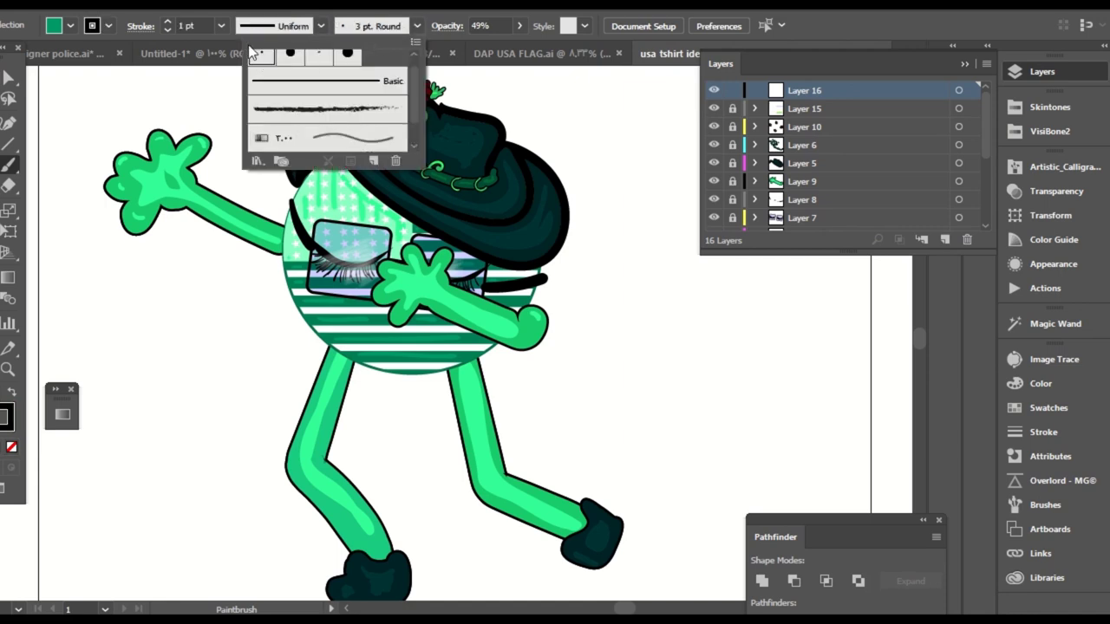
{"action": "left_click", "coordinate": [222, 26]}
{"action": "left_click", "coordinate": [245, 64]}
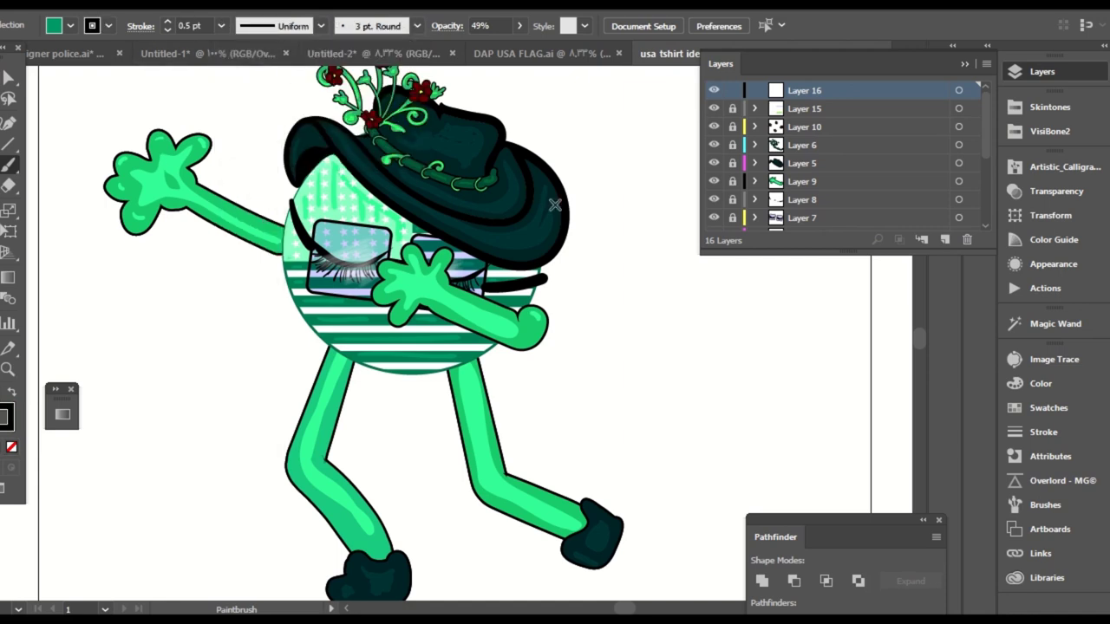
{"action": "left_click", "coordinate": [1041, 71]}
{"action": "left_click", "coordinate": [1049, 131]}
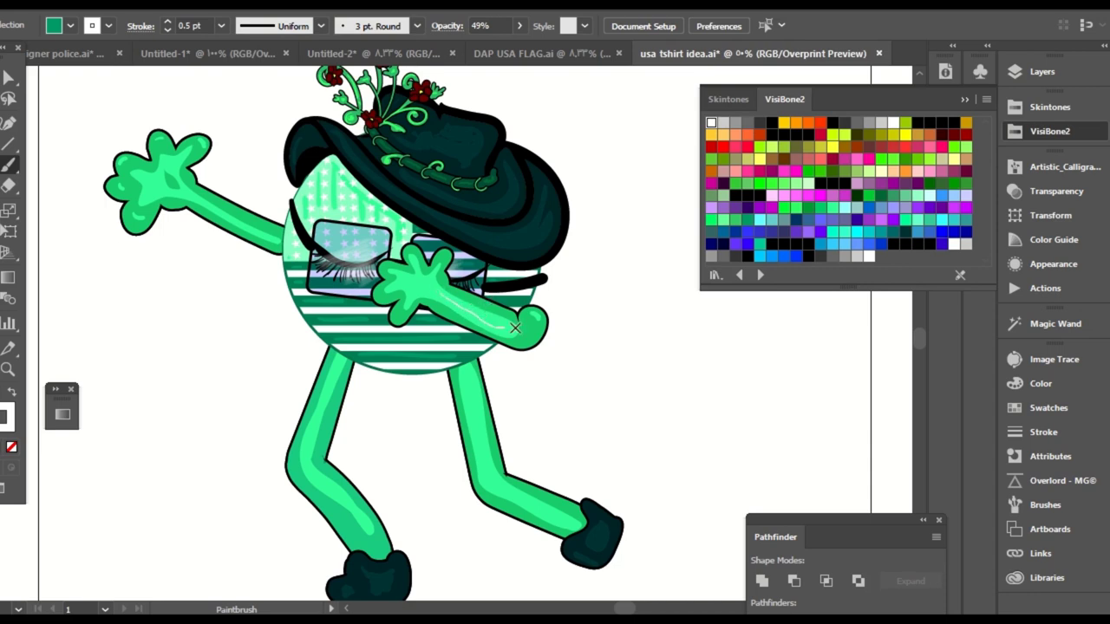
- Set the white brush stroke to 100% opacity, Normal blending and a 3 pt weight
{"action": "left_click", "coordinate": [221, 26]}
{"action": "left_click", "coordinate": [247, 99]}
{"action": "key", "text": "F7"}
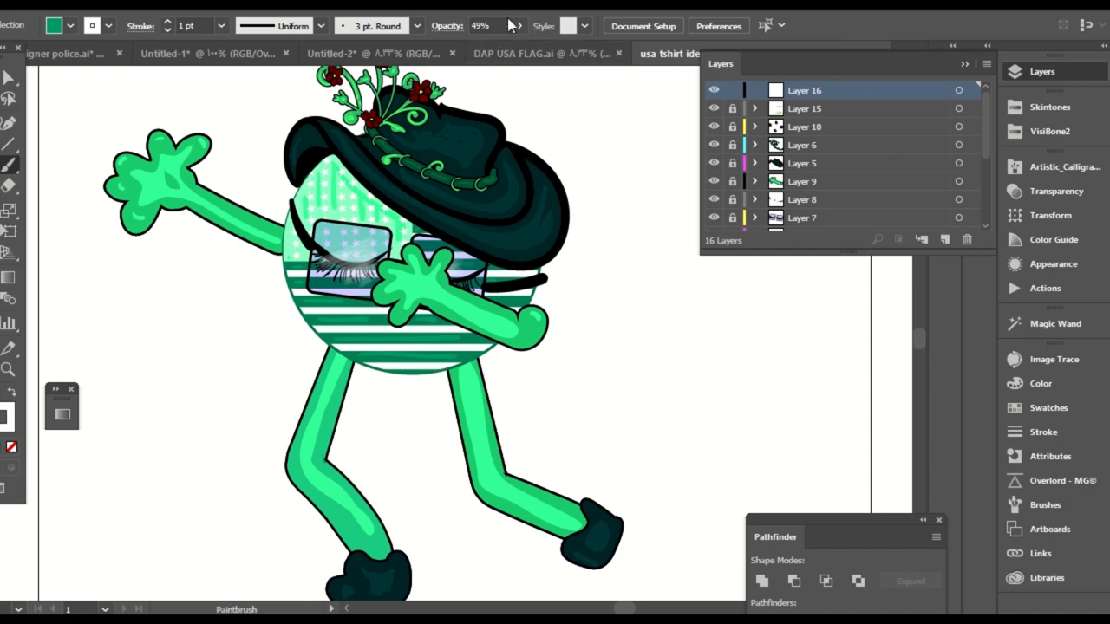
{"action": "left_click", "coordinate": [517, 26]}
{"action": "left_click_drag", "start_coordinate": [478, 46], "coordinate": [517, 47]}
{"action": "left_click", "coordinate": [446, 27]}
{"action": "left_click", "coordinate": [336, 56]}
{"action": "left_click", "coordinate": [329, 74]}
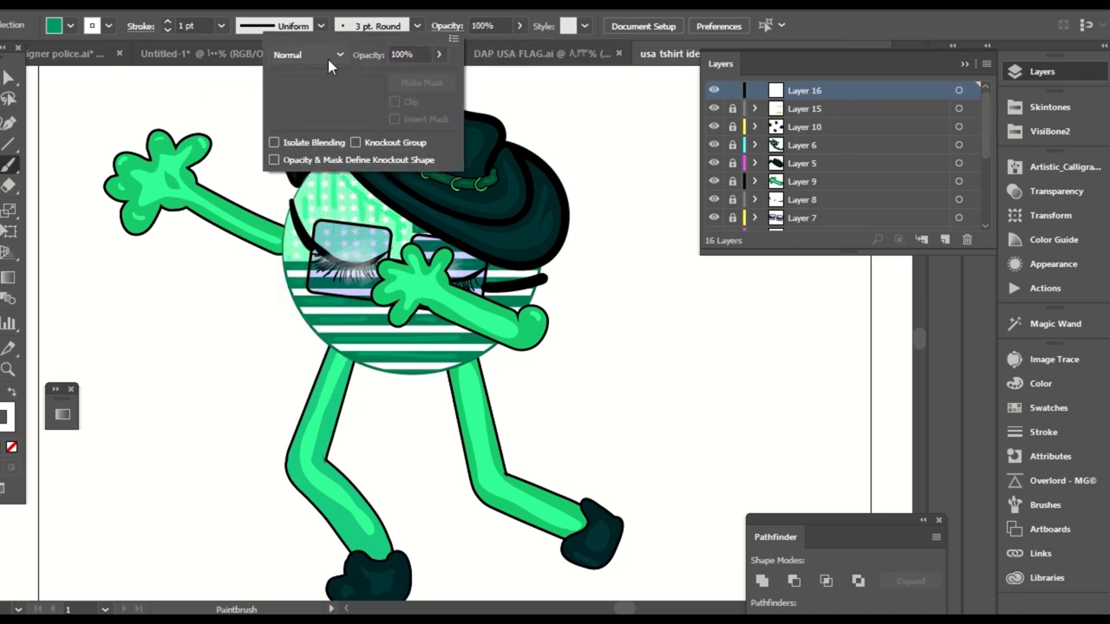
{"action": "left_click", "coordinate": [221, 26]}
{"action": "left_click", "coordinate": [247, 139]}
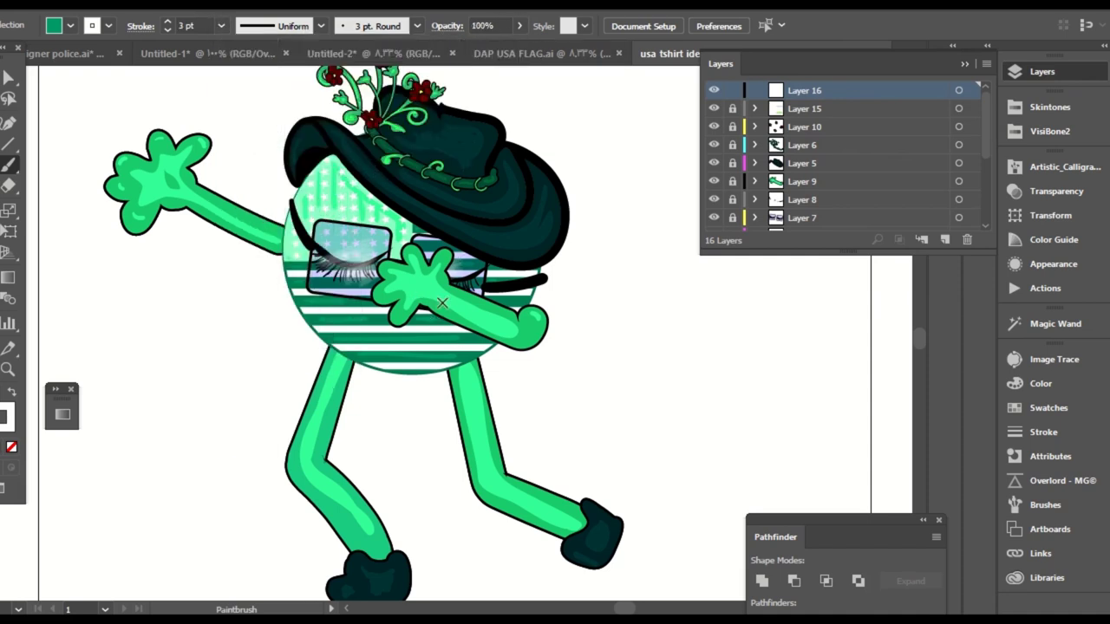
- Paint white highlights along the bent arm, on its palm and along the hat brim's lower edge
{"action": "mouse_move", "coordinate": [437, 293]}
{"action": "left_mouse_down"}
{"action": "mouse_move", "coordinate": [501, 327]}
{"action": "mouse_move", "coordinate": [530, 319]}
{"action": "mouse_move", "coordinate": [438, 292]}
{"action": "mouse_move", "coordinate": [502, 330]}
{"action": "left_mouse_up"}
{"action": "key", "text": "ctrl+z"}
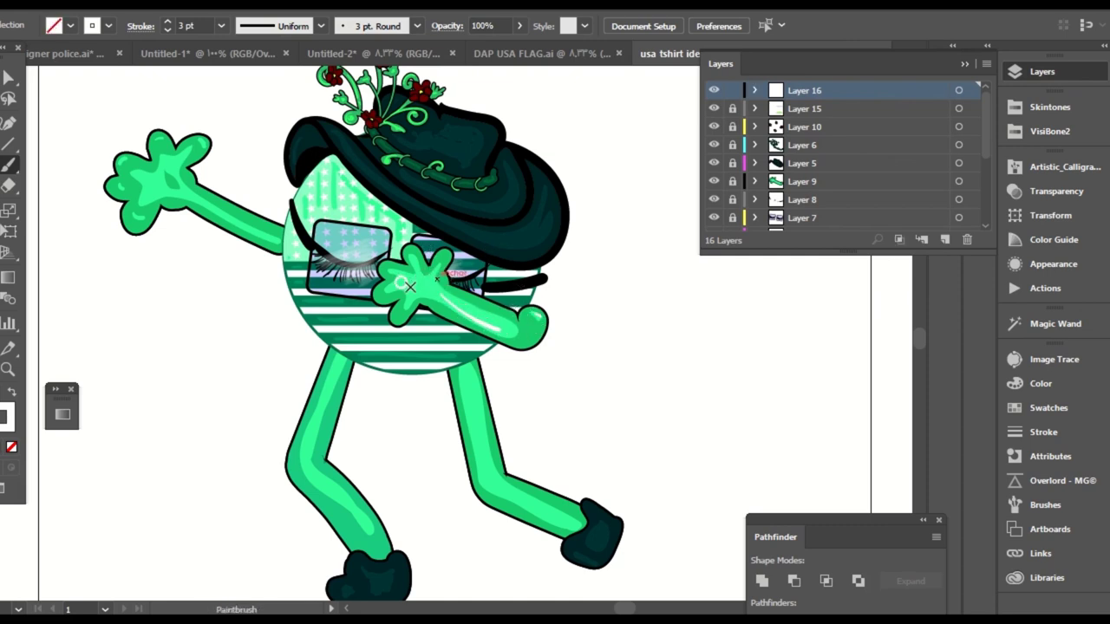
{"action": "left_click", "coordinate": [421, 286]}
{"action": "mouse_move", "coordinate": [483, 238]}
{"action": "left_mouse_down"}
{"action": "mouse_move", "coordinate": [510, 243]}
{"action": "mouse_move", "coordinate": [556, 222]}
{"action": "mouse_move", "coordinate": [520, 247]}
{"action": "mouse_move", "coordinate": [555, 225]}
{"action": "left_mouse_up"}
{"action": "key", "text": "ctrl+z"}
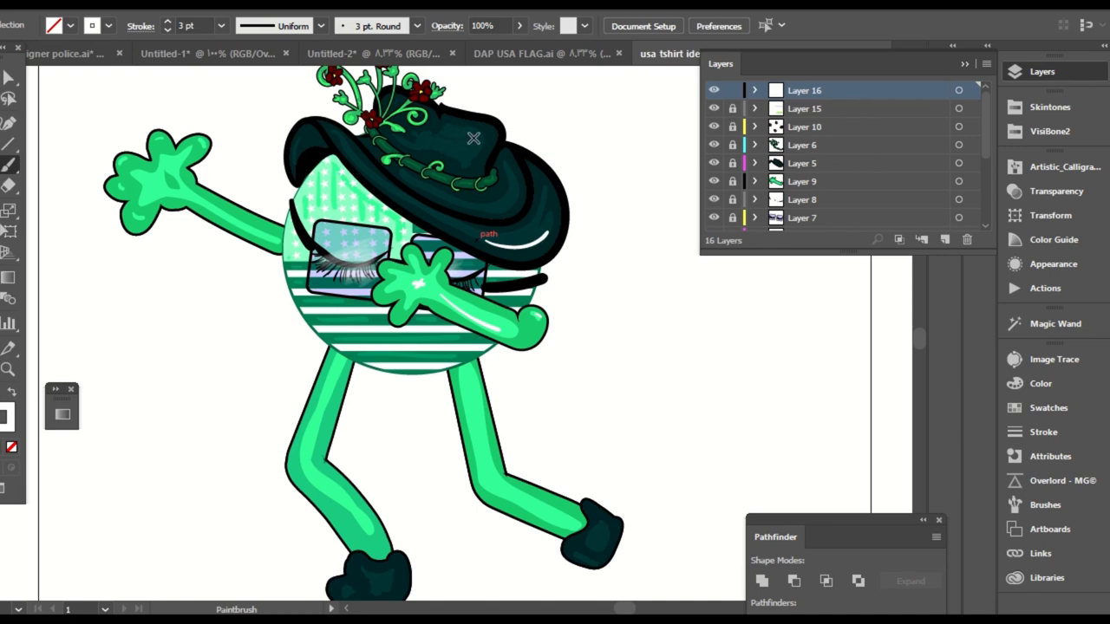
- Paint white highlights on the hat crown, flowers, raised arm and hand, and glasses lens
{"action": "scroll", "coordinate": [403, 148], "scroll_direction": "up", "scroll_amount": 3}
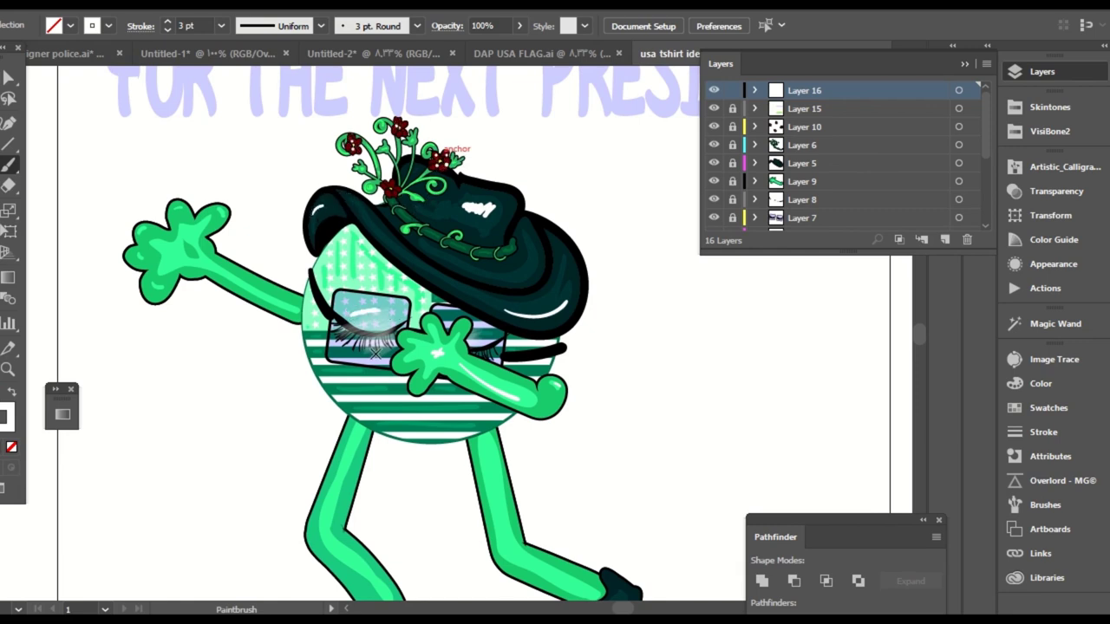
{"action": "left_click_drag", "start_coordinate": [384, 326], "coordinate": [366, 339]}
{"action": "key", "text": "ctrl+z"}
- Paint white highlights down both legs, on the shoes and across the body's green stripes
{"action": "scroll", "coordinate": [224, 273], "scroll_direction": "down", "scroll_amount": 3}
{"action": "scroll", "coordinate": [411, 332], "scroll_direction": "right", "scroll_amount": 2}
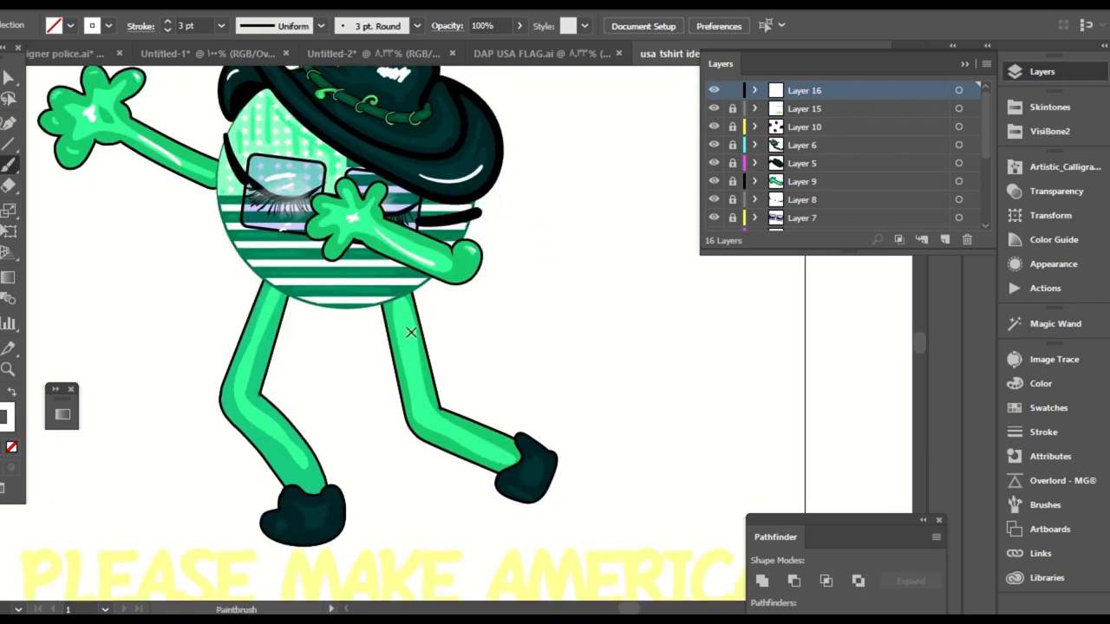
{"action": "mouse_move", "coordinate": [406, 346]}
{"action": "left_mouse_down"}
{"action": "mouse_move", "coordinate": [423, 417]}
{"action": "mouse_move", "coordinate": [520, 464]}
{"action": "left_mouse_up"}
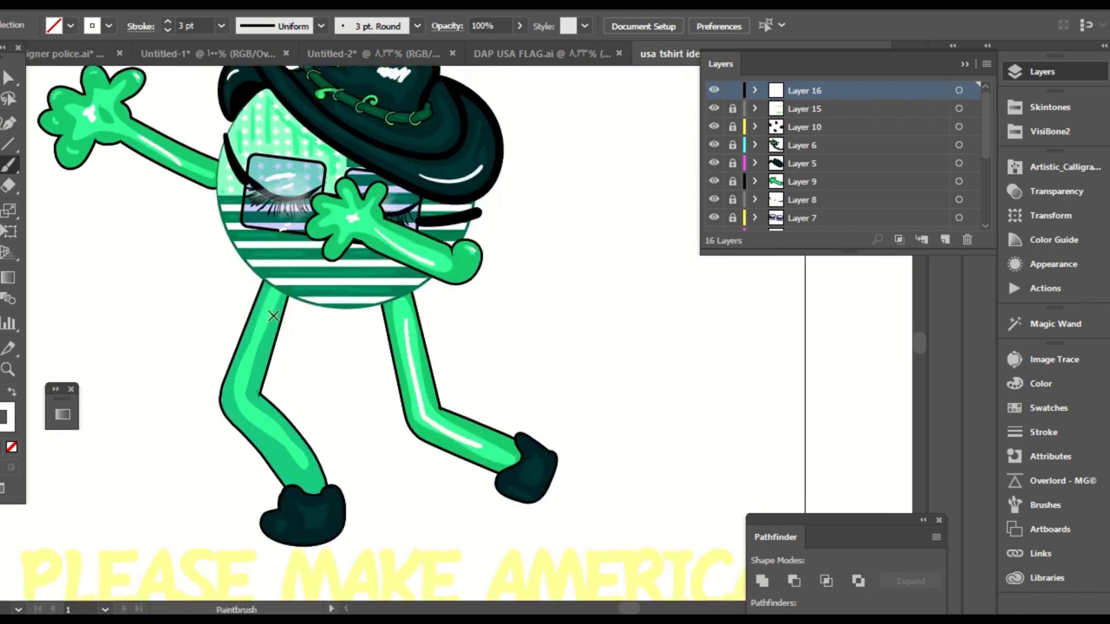
{"action": "mouse_move", "coordinate": [274, 316]}
{"action": "left_mouse_down"}
{"action": "mouse_move", "coordinate": [239, 396]}
{"action": "mouse_move", "coordinate": [299, 451]}
{"action": "left_mouse_up"}
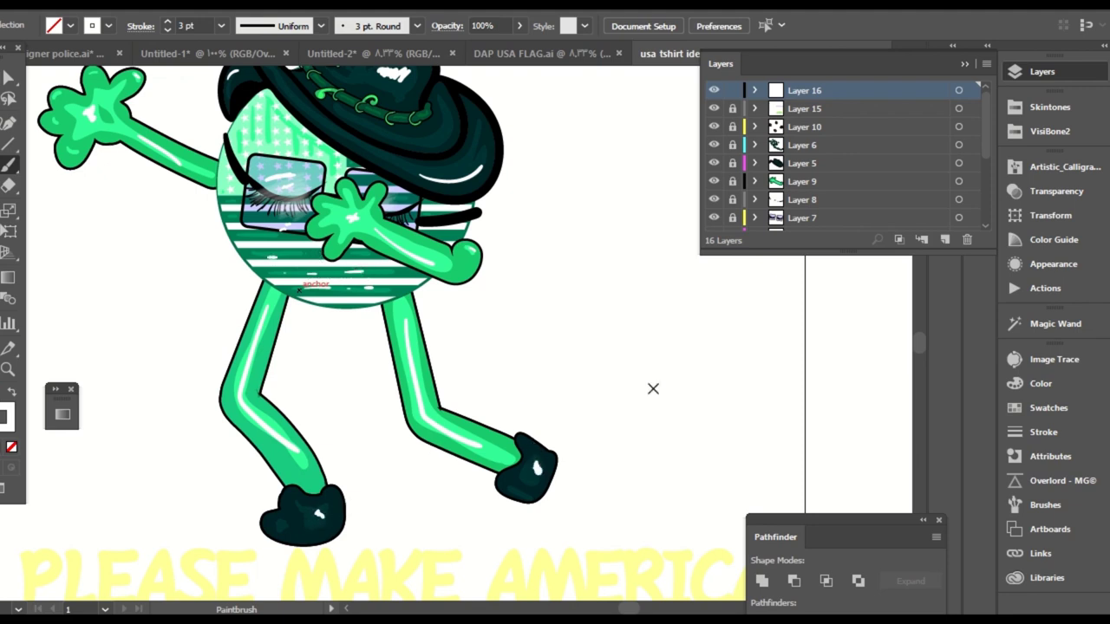
- Switch to the Direct Selection tool and lock Layer 16, which holds the white highlights
{"action": "key", "text": "a"}
{"action": "key", "text": "ctrl+0"}
{"action": "key", "text": "ctrl+equal"}
{"action": "key", "text": "ctrl+equal"}
{"action": "key", "text": "ctrl+equal"}
{"action": "key", "text": "ctrl+equal"}
{"action": "key", "text": "ctrl+equal"}
{"action": "key", "text": "ctrl+equal"}
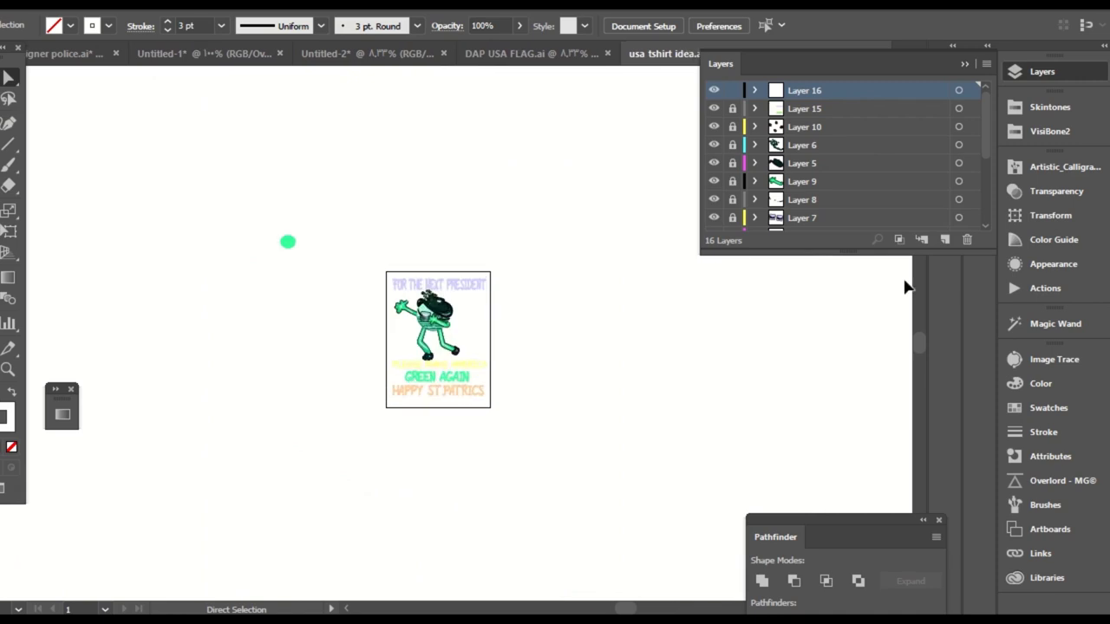
{"action": "left_click", "coordinate": [733, 92]}
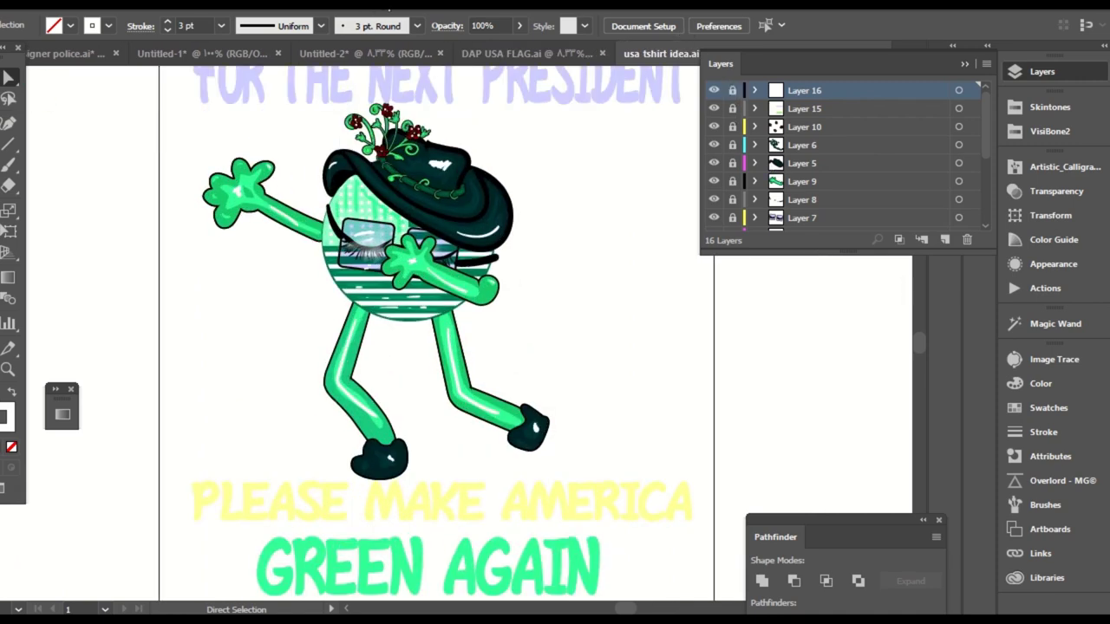